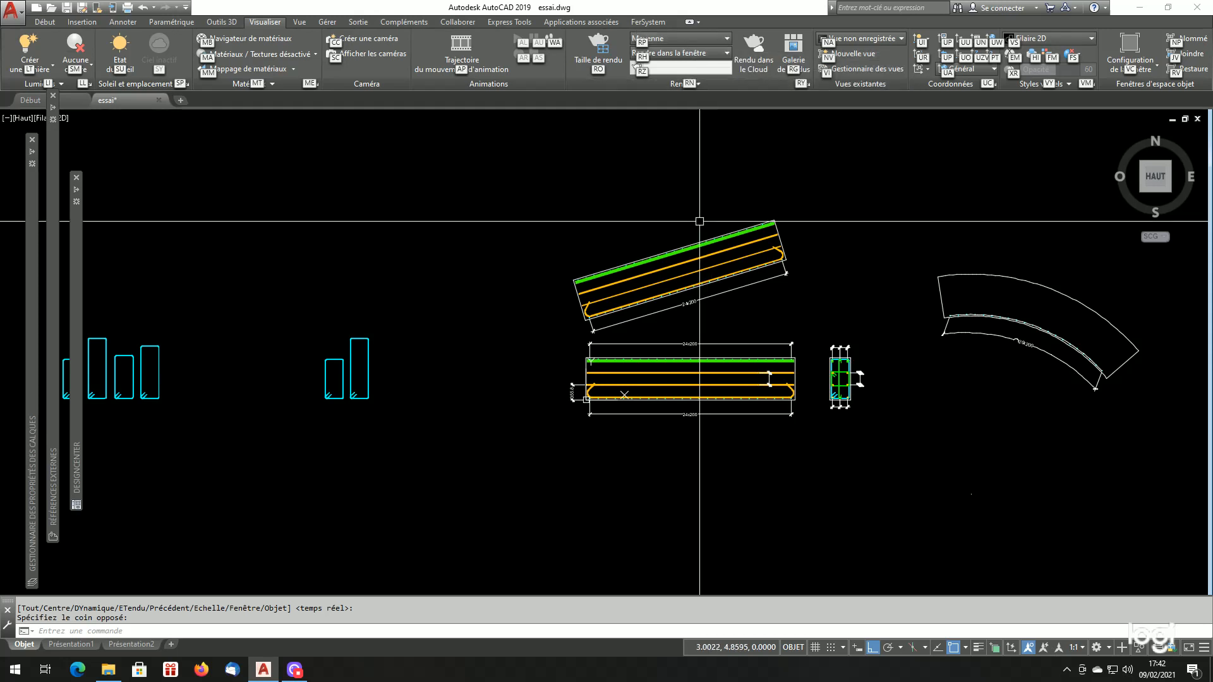
- Examine the horizontal beam's elevation and cross-section, including the reinforcement, the distribution dimensions and the FerSystem marking tools
scroll(826, 292, up, 4)
scroll(826, 295, down, 2)
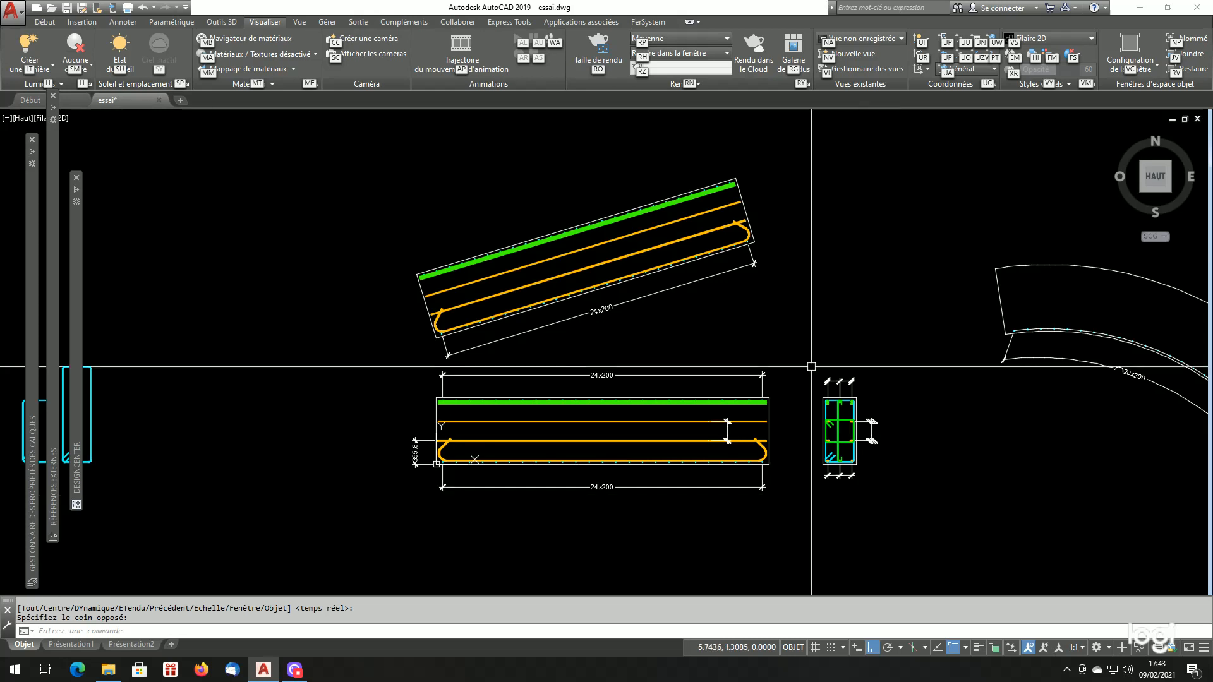
click(648, 23)
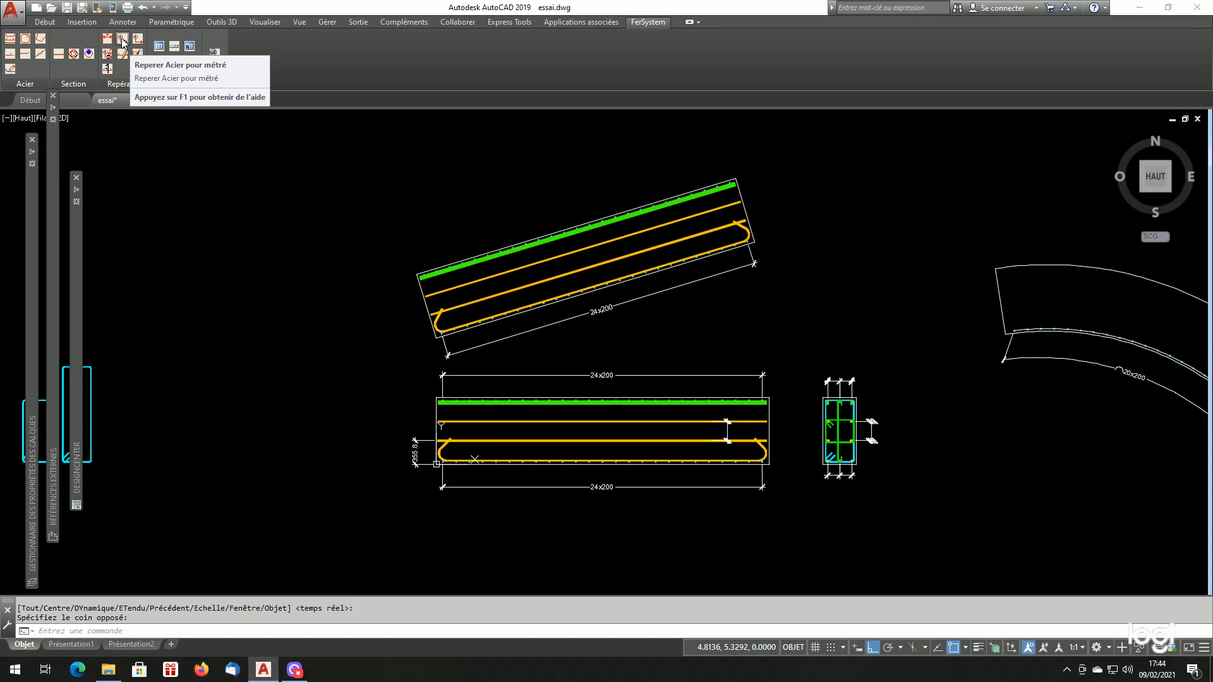
scroll(822, 405, up, 5)
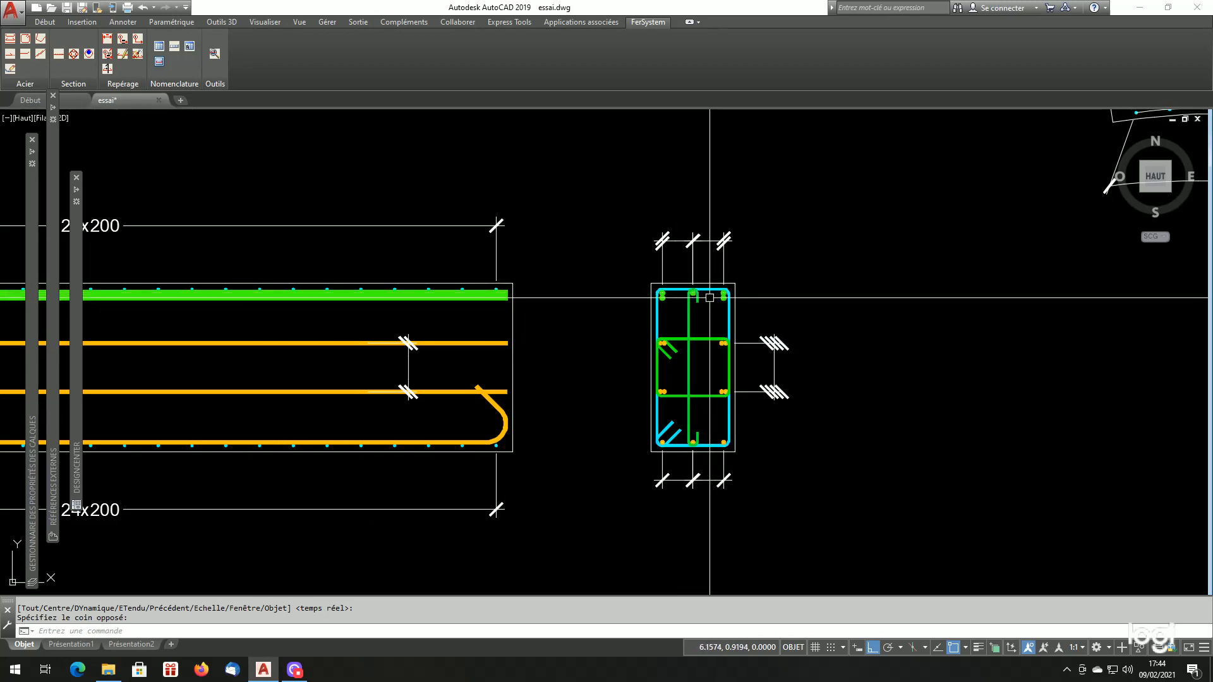
scroll(702, 373, down, 2)
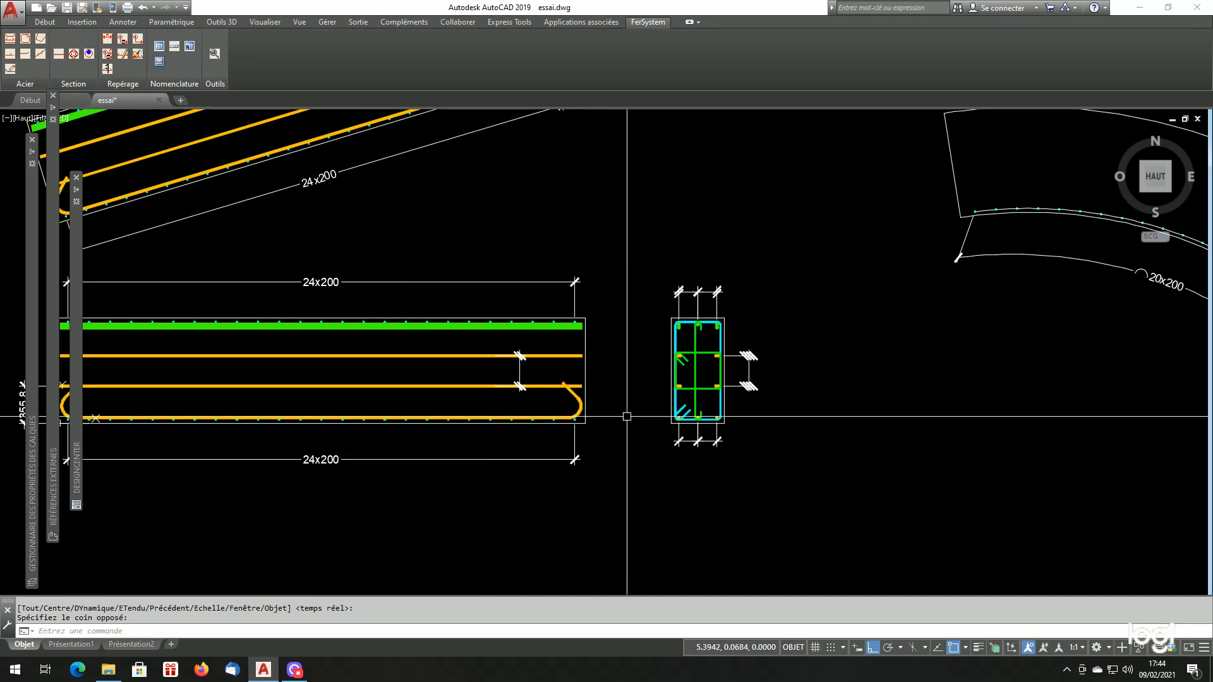
scroll(733, 322, up, 4)
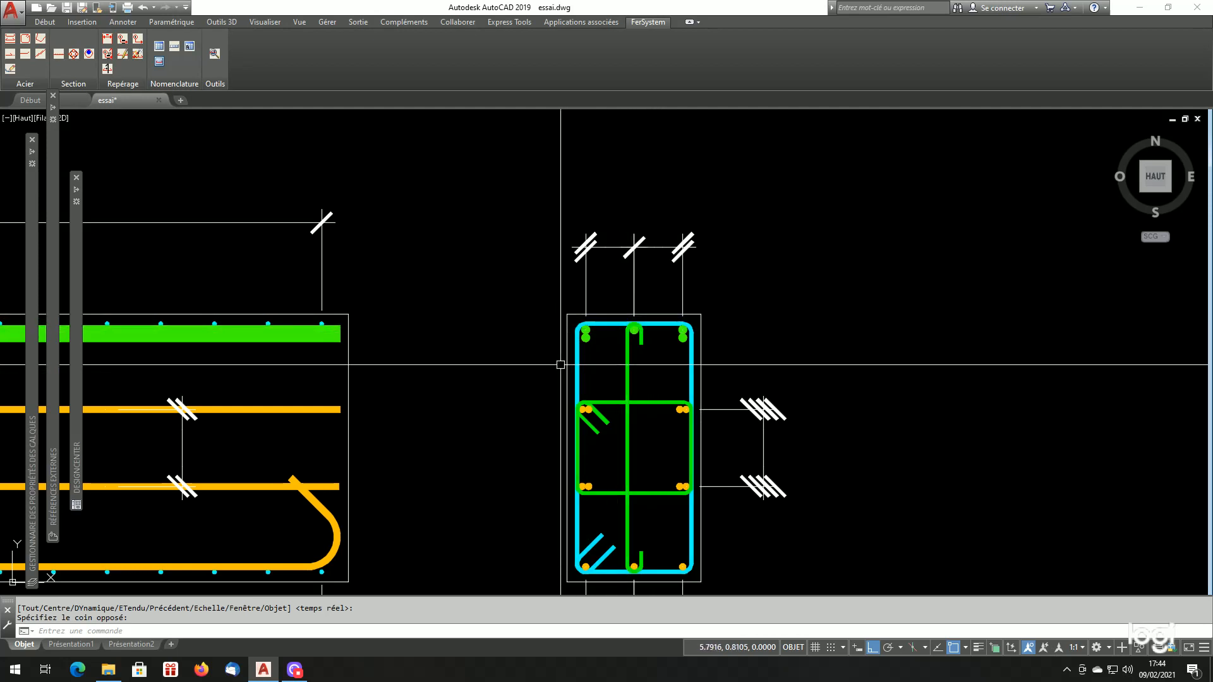
scroll(560, 364, down, 2)
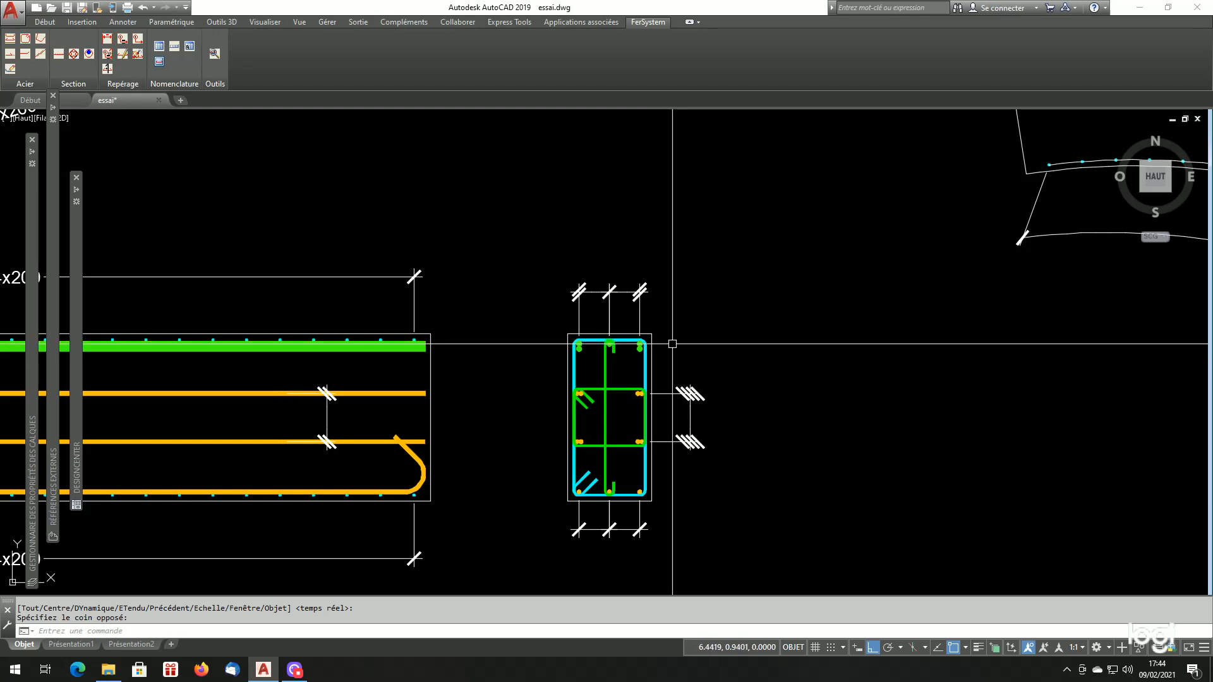
scroll(679, 346, down, 5)
scroll(503, 409, up, 3)
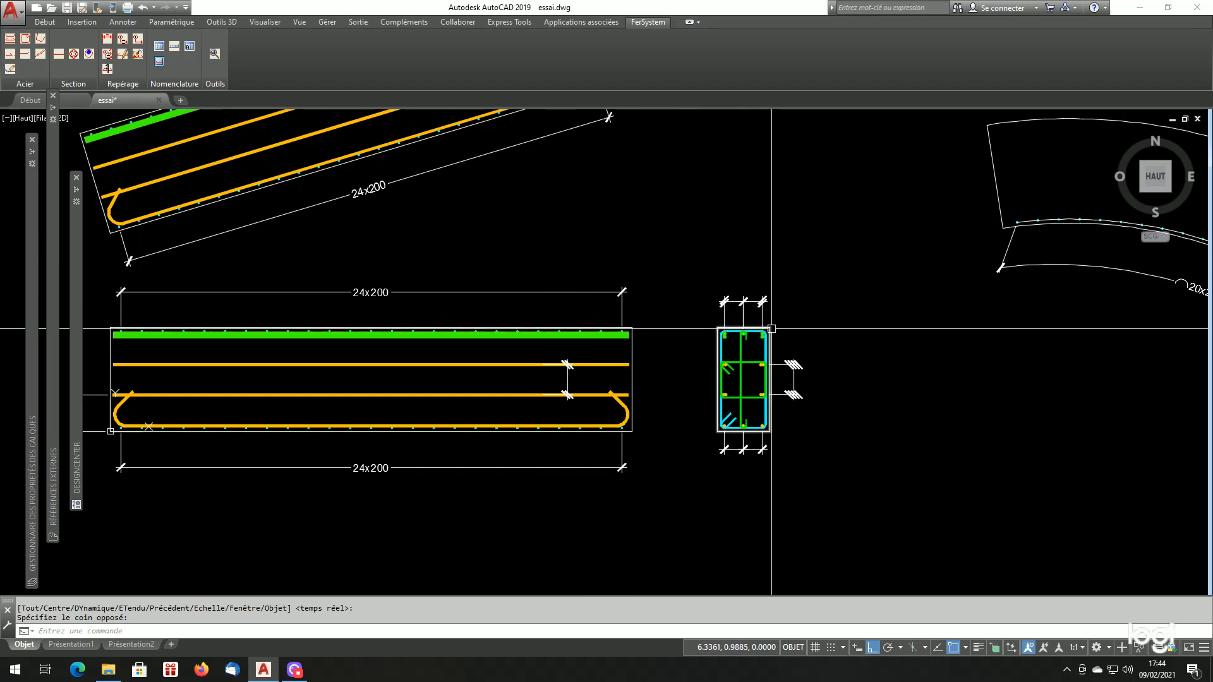
scroll(746, 338, up, 2)
scroll(636, 347, down, 3)
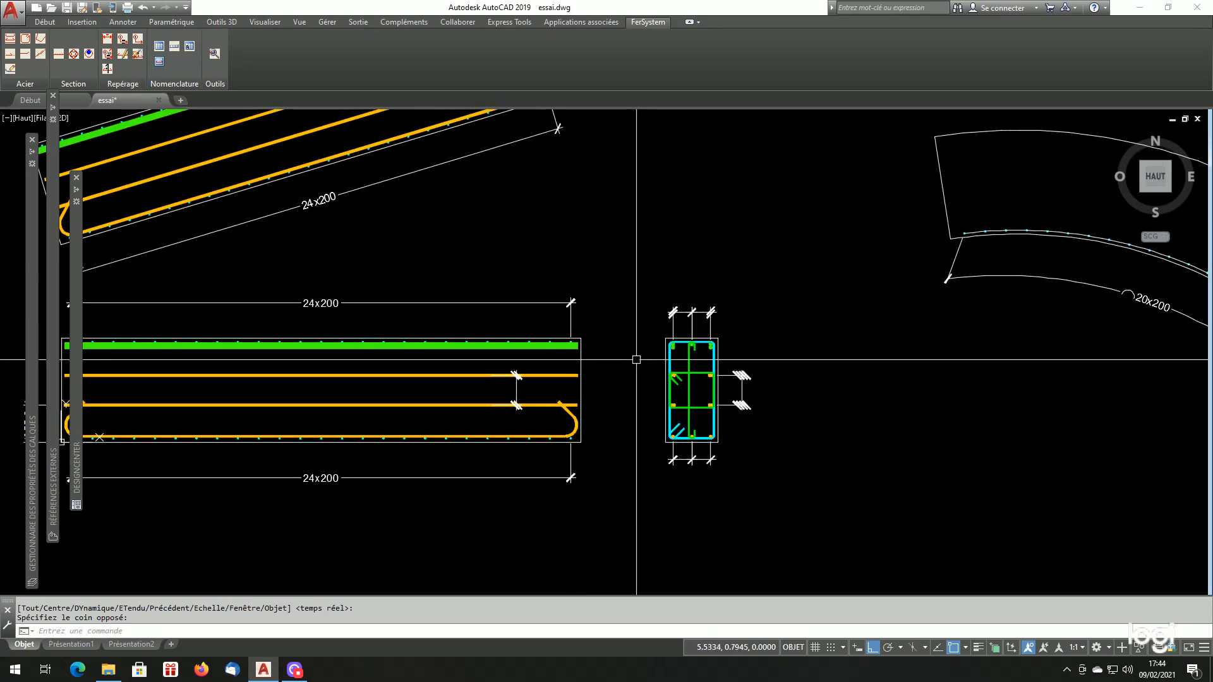
scroll(555, 362, up, 2)
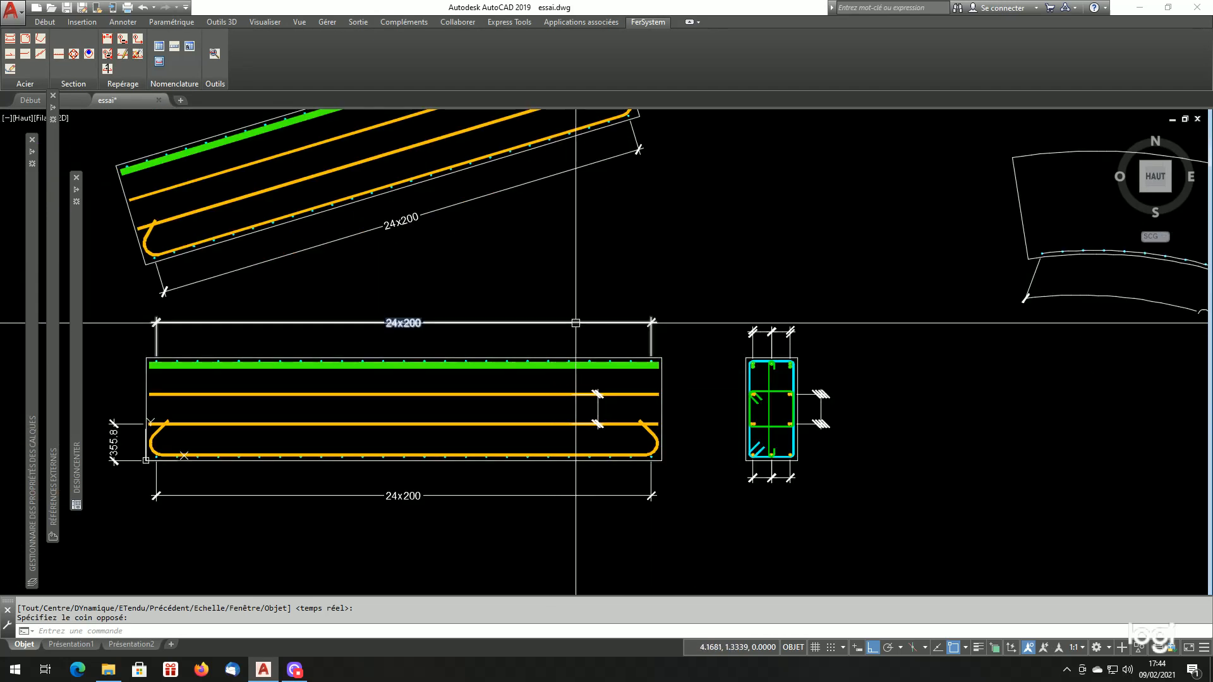
- Start a quantity mark (Repère métré) and assign the cyan outer stirrup in the beam's cross-section as its bar
click(122, 41)
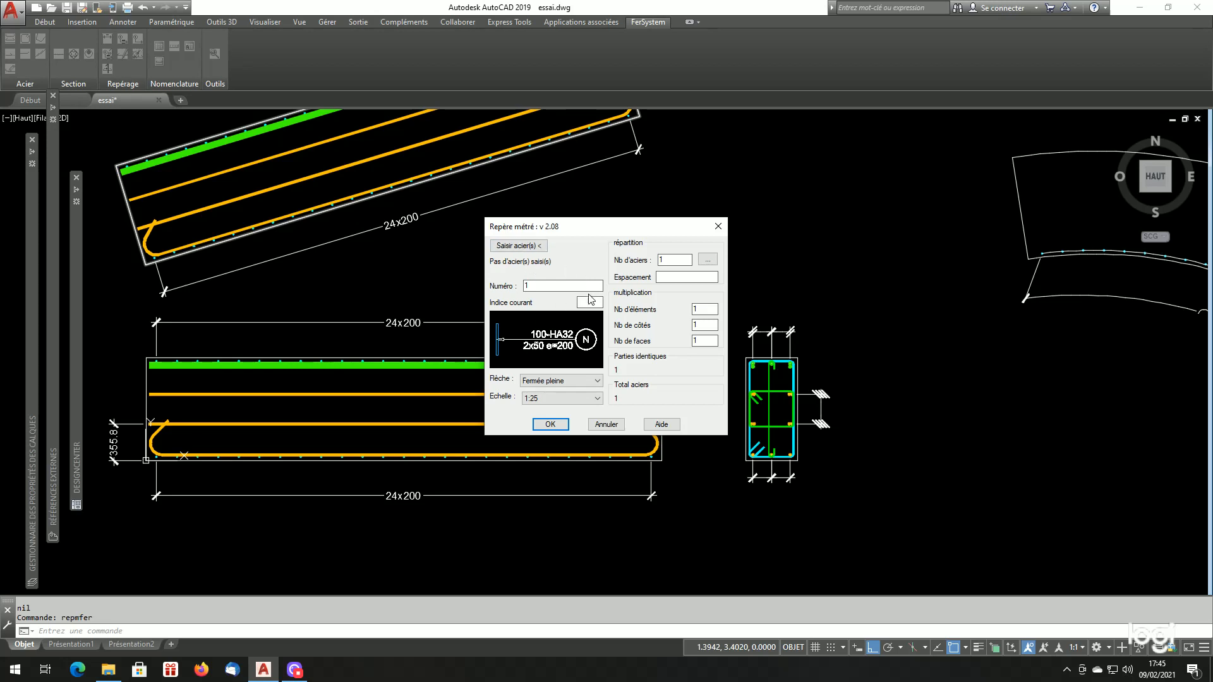
click(528, 246)
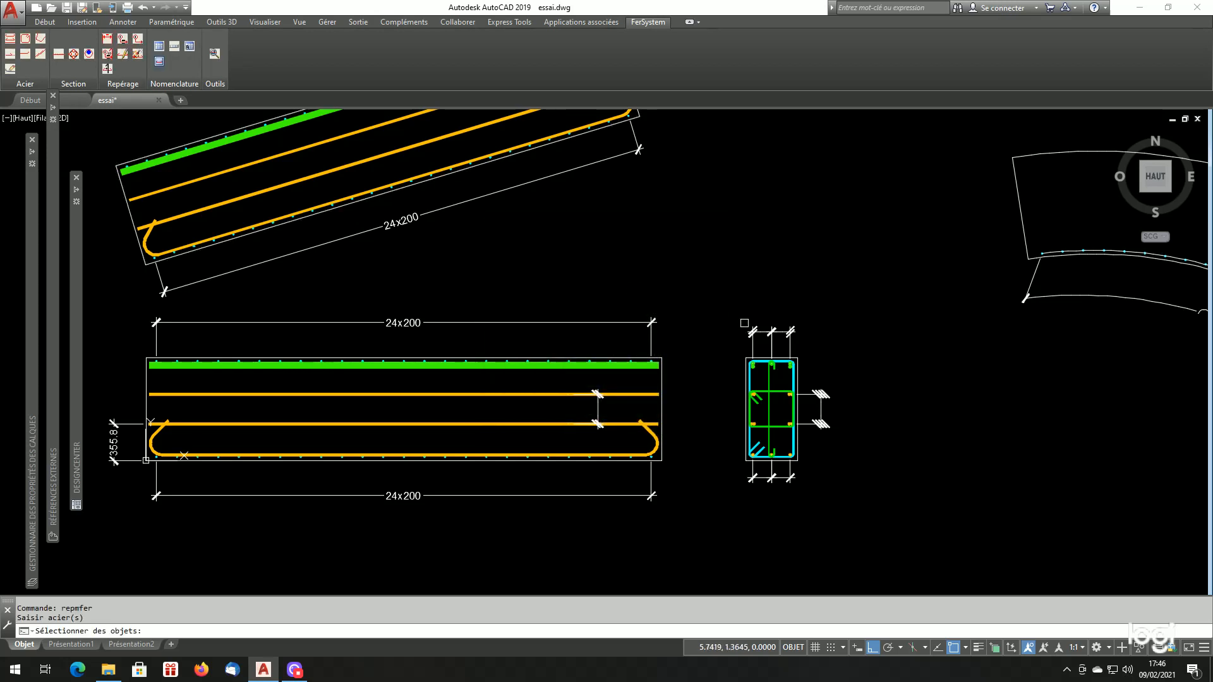
scroll(783, 360, up, 5)
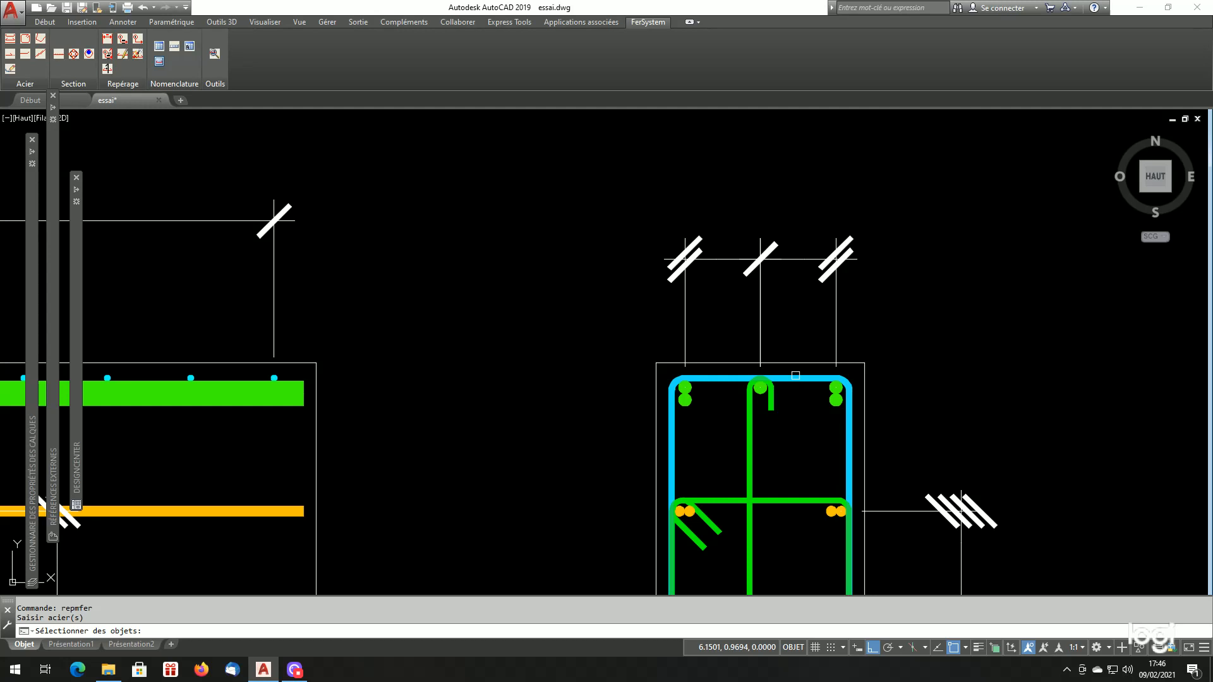
click(795, 375)
scroll(796, 385, down, 4)
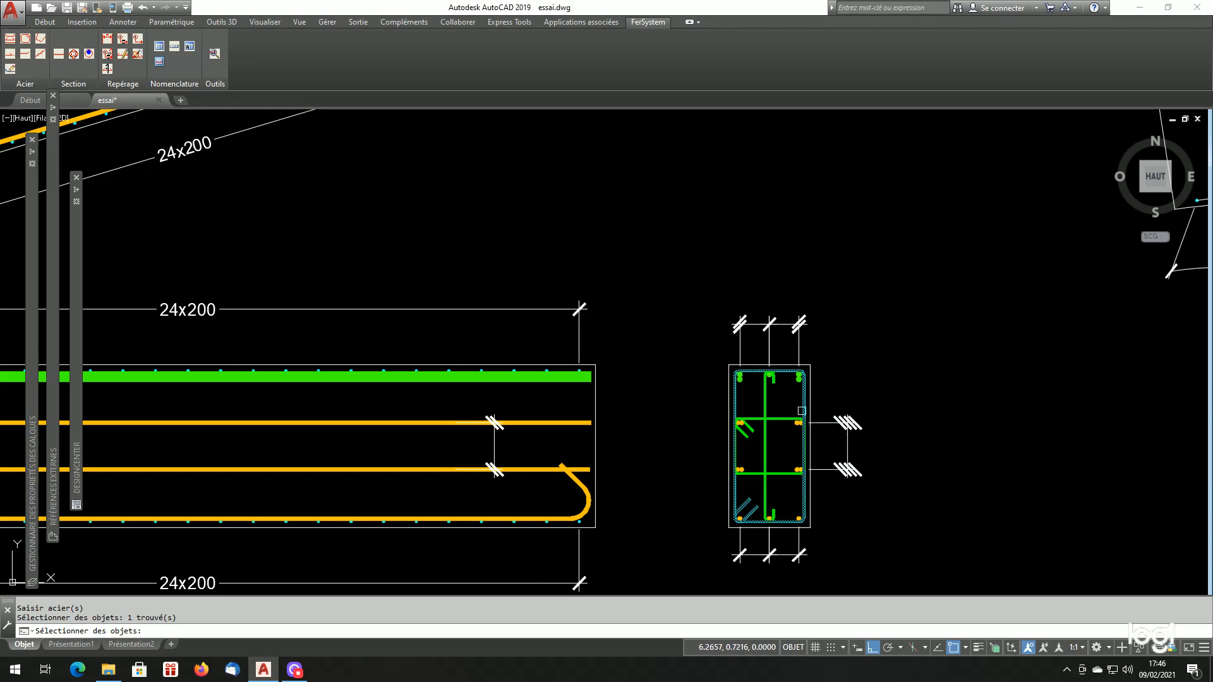
scroll(797, 415, up, 4)
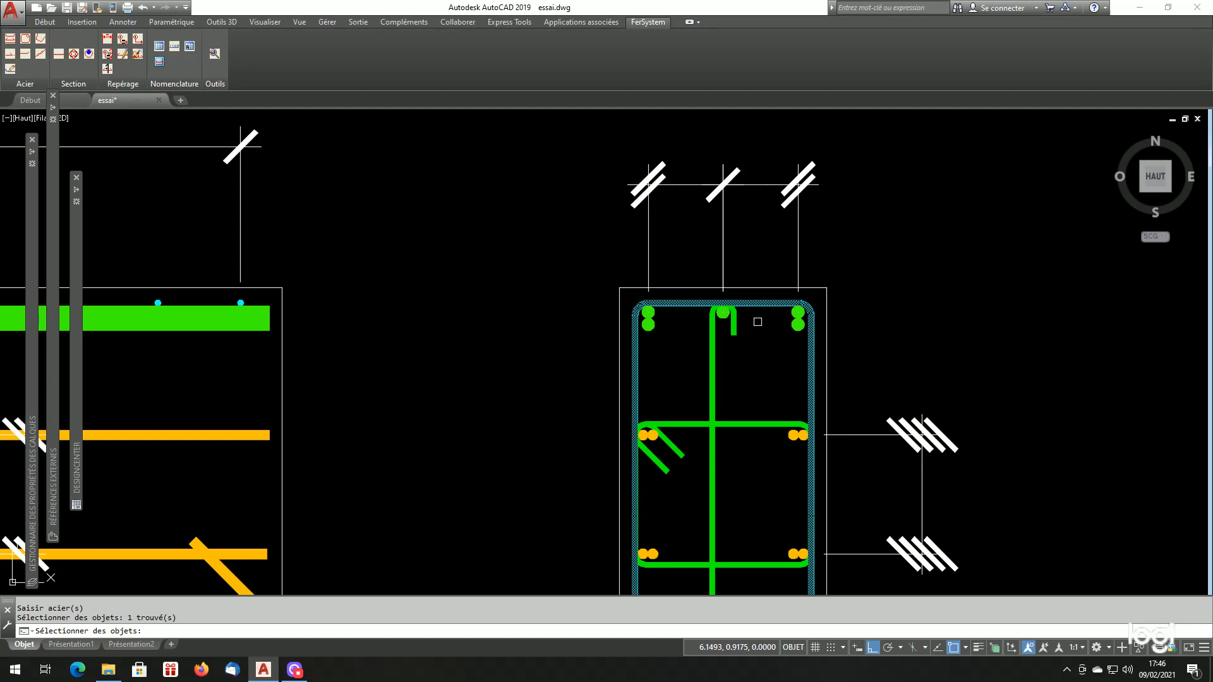
key(Return)
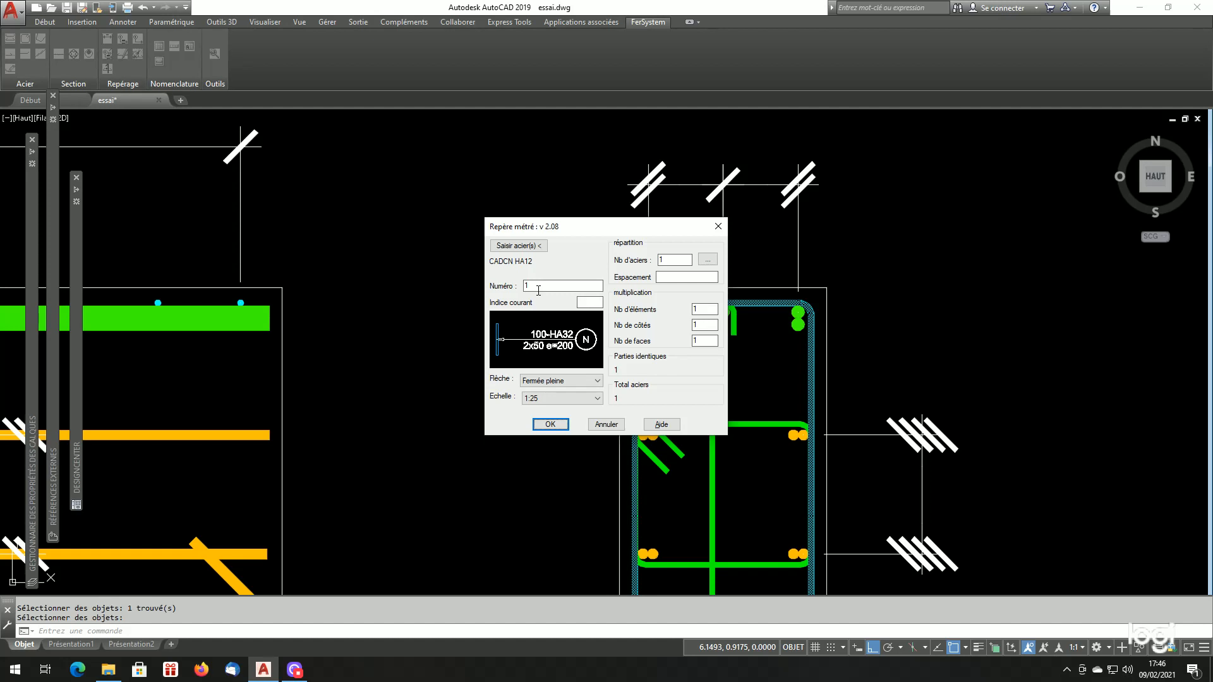
- Try the Petit Point and Aucune arrow styles for the mark, and go back to Fermée pleine
click(539, 288)
click(557, 380)
click(563, 401)
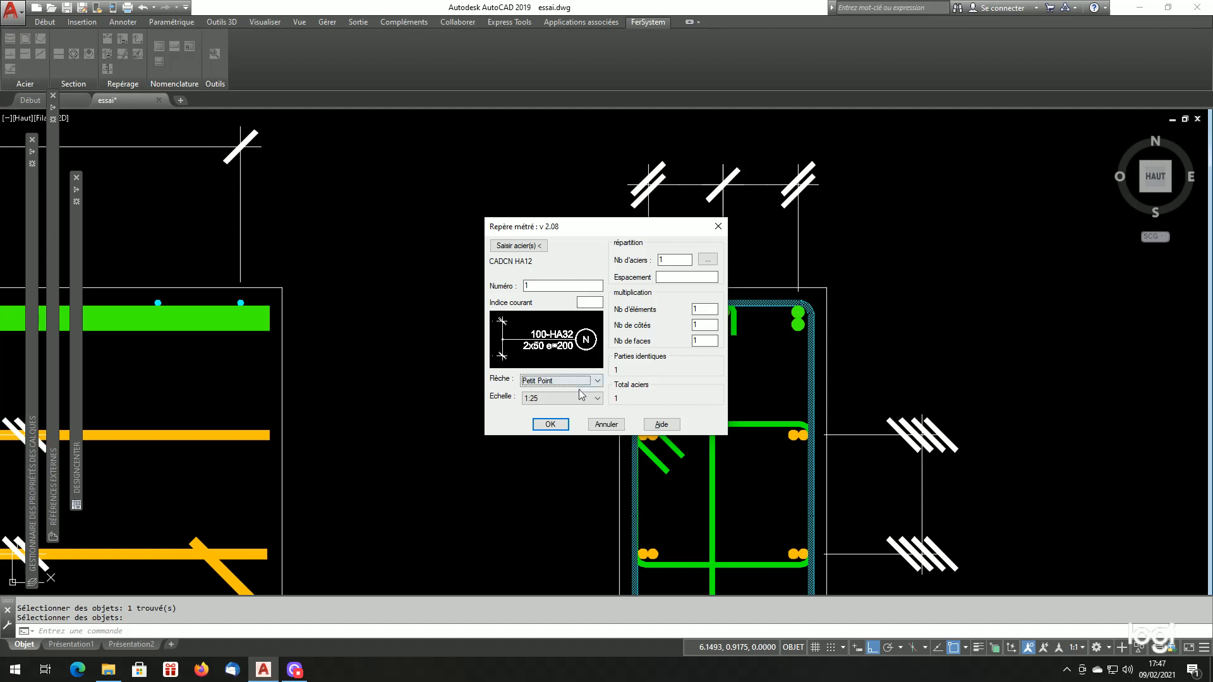
click(563, 381)
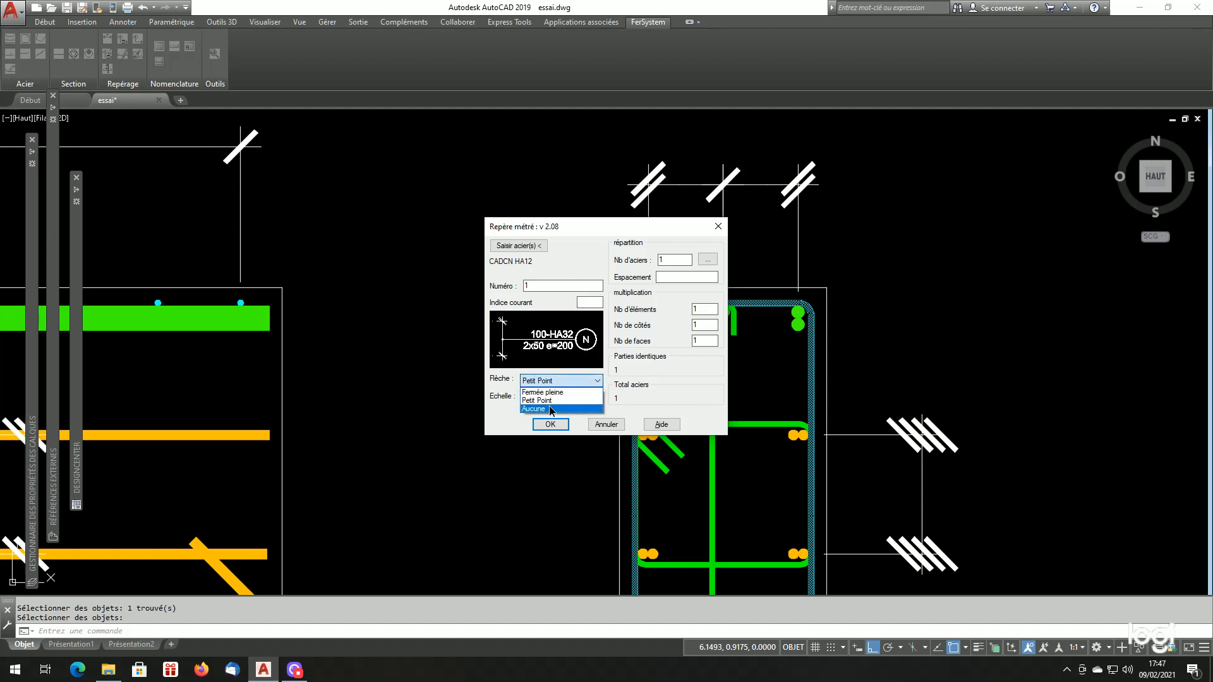
click(548, 407)
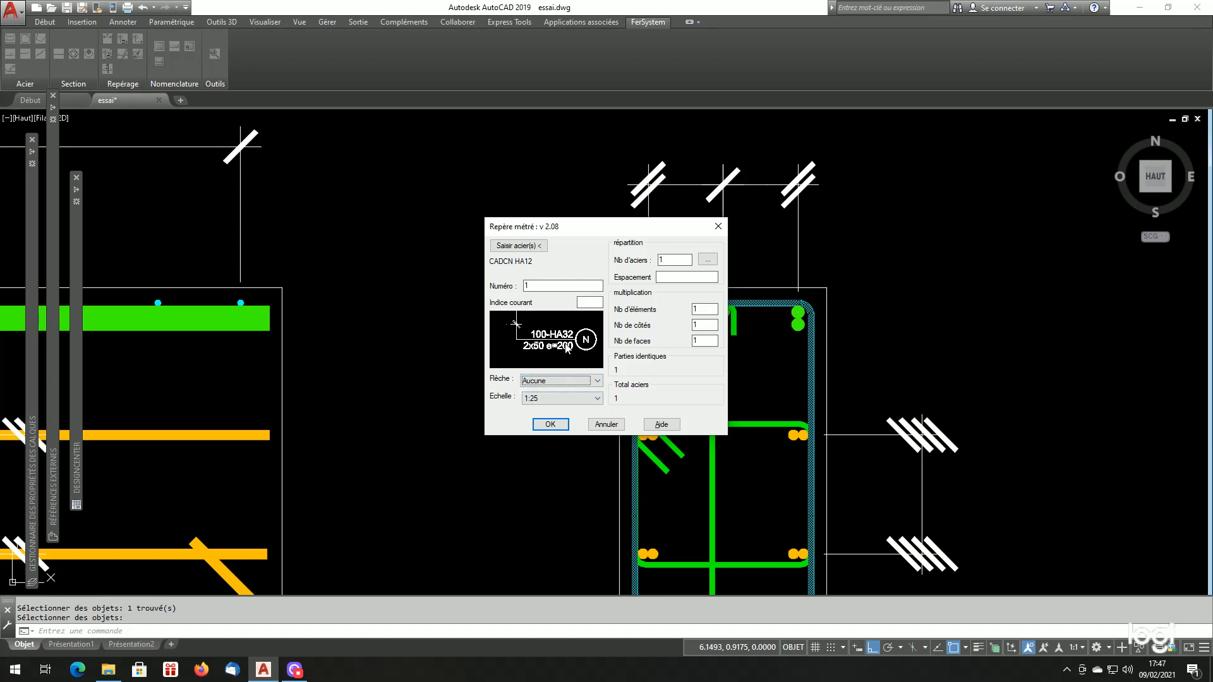
click(556, 381)
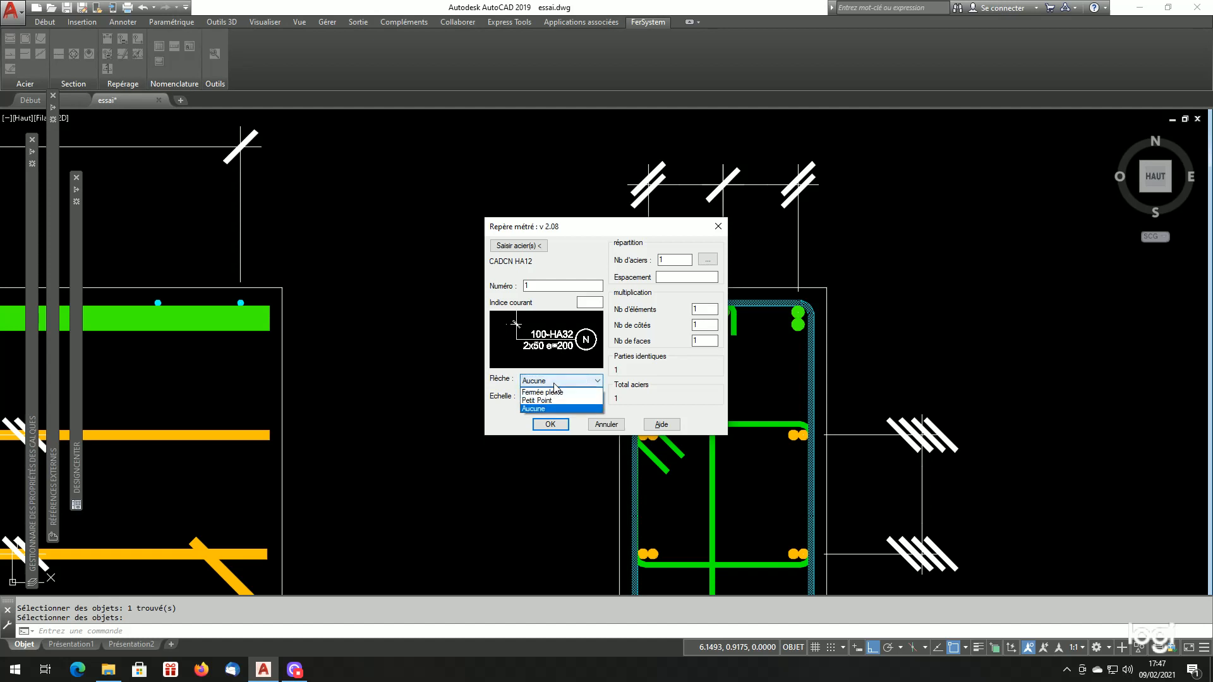
click(553, 398)
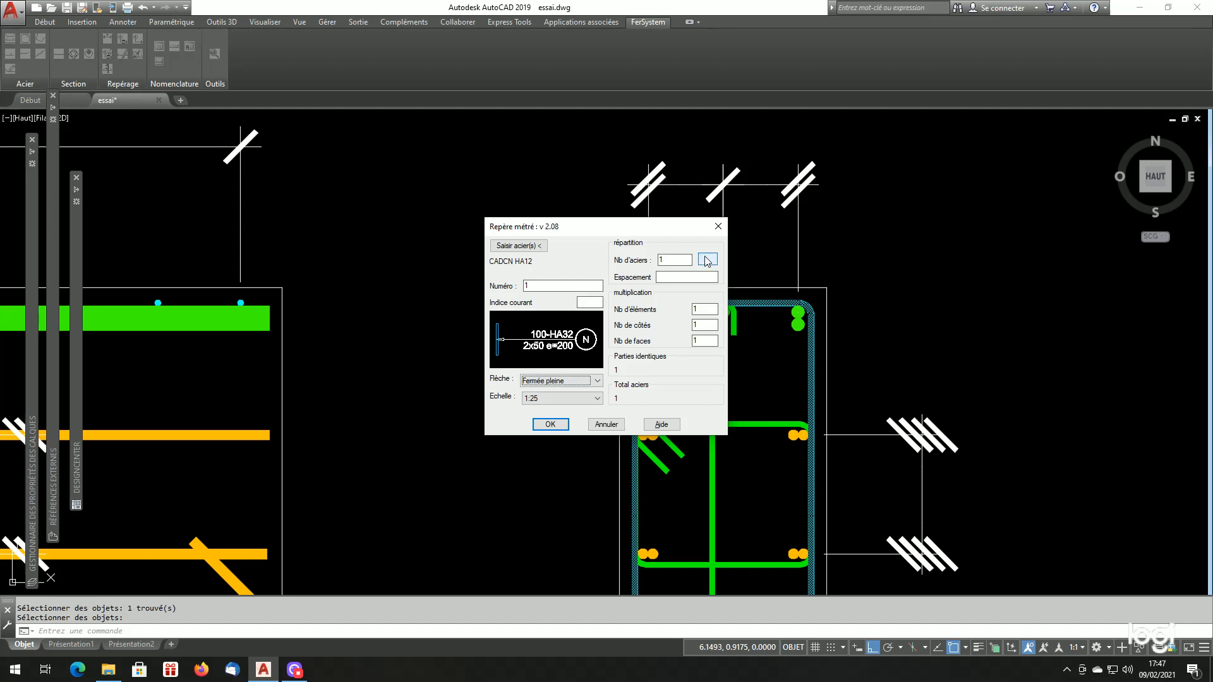
- Take the mark's bar count and spacing from the 24x200 distribution dimension above the beam's elevation
click(665, 260)
double_click(666, 259)
click(708, 260)
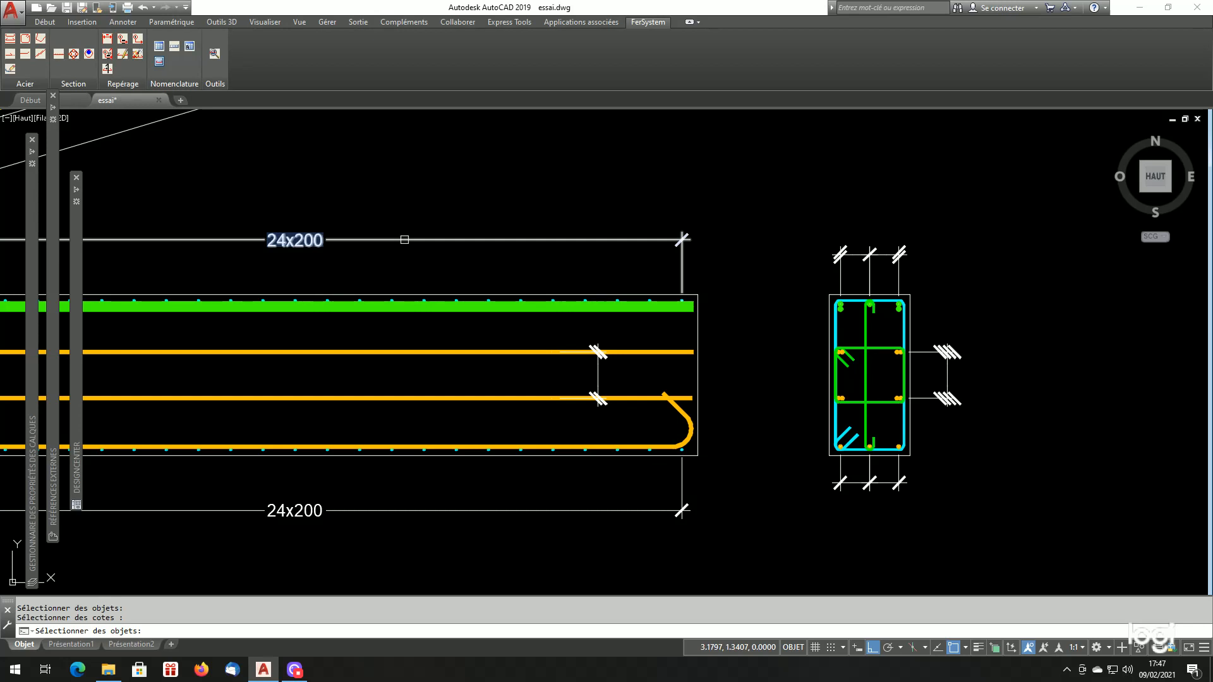
click(405, 240)
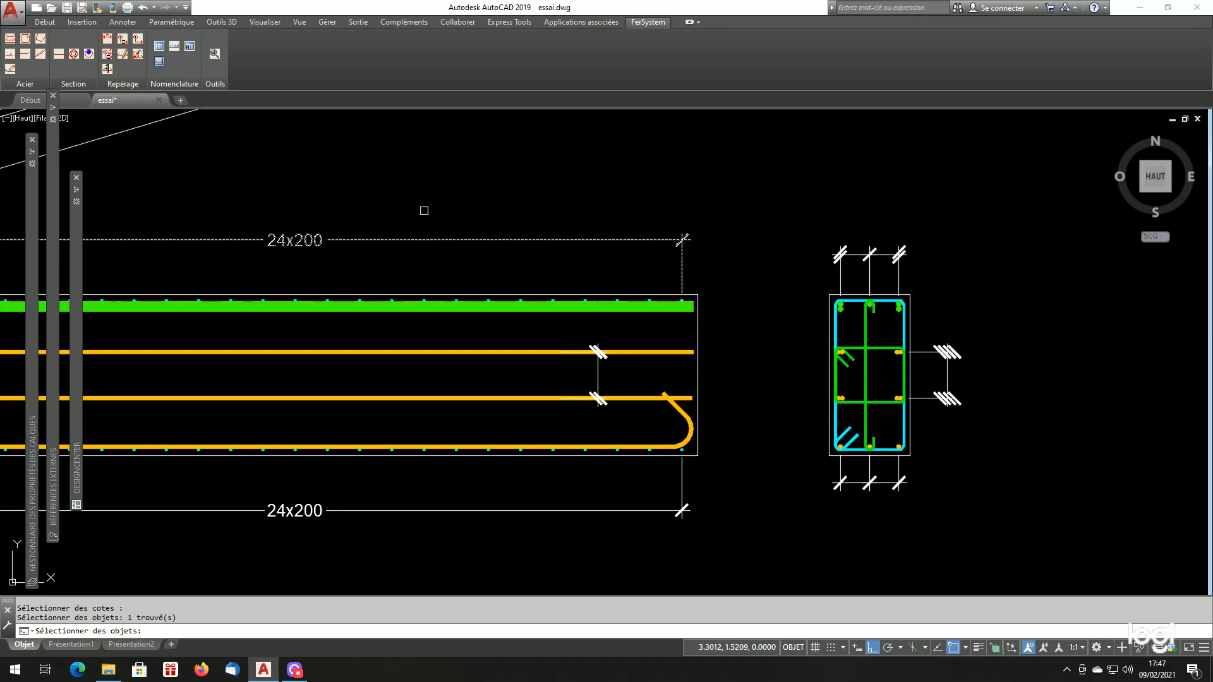
key(Return)
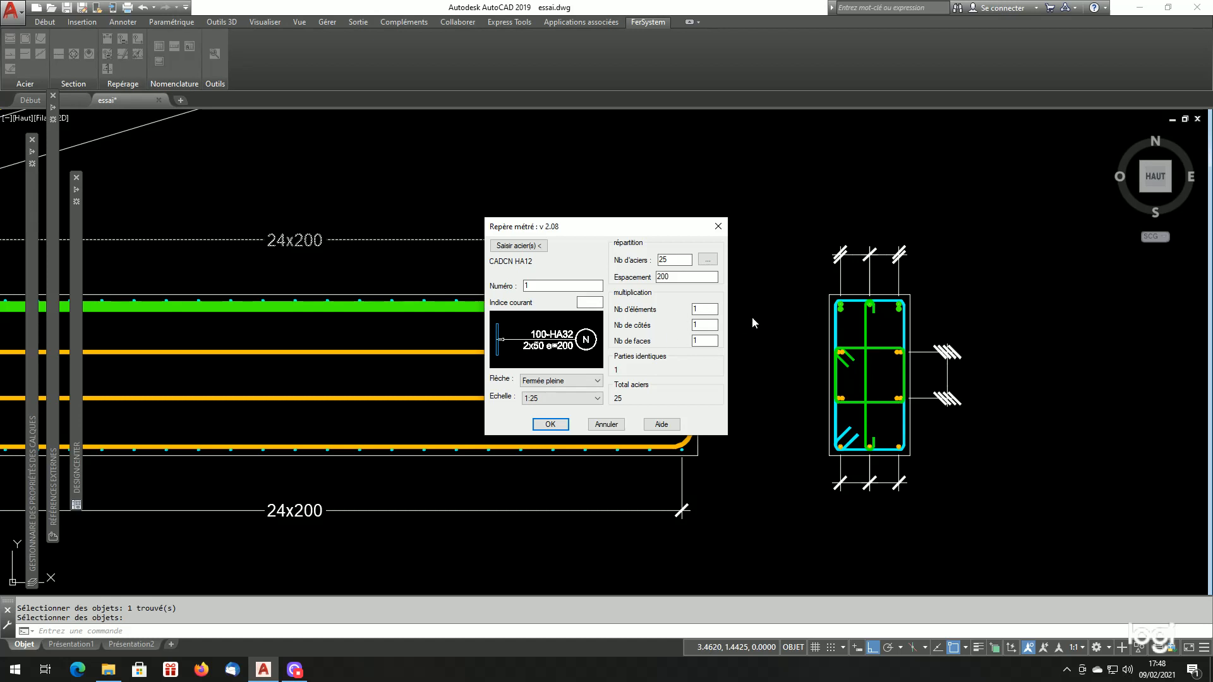
- Try 2 for the number of elements, sides and faces, and set all three multipliers back to 1
double_click(709, 309)
text(2)
key(Tab)
text(2)
key(Tab)
text(2)
key(Tab)
double_click(696, 309)
text(1)
key(Tab)
text(1)
key(Tab)
text(1)
key(Tab)
- Place the mark from the outer stirrup's selection point, with its leader rising vertically above the section and its label directed right
click(550, 424)
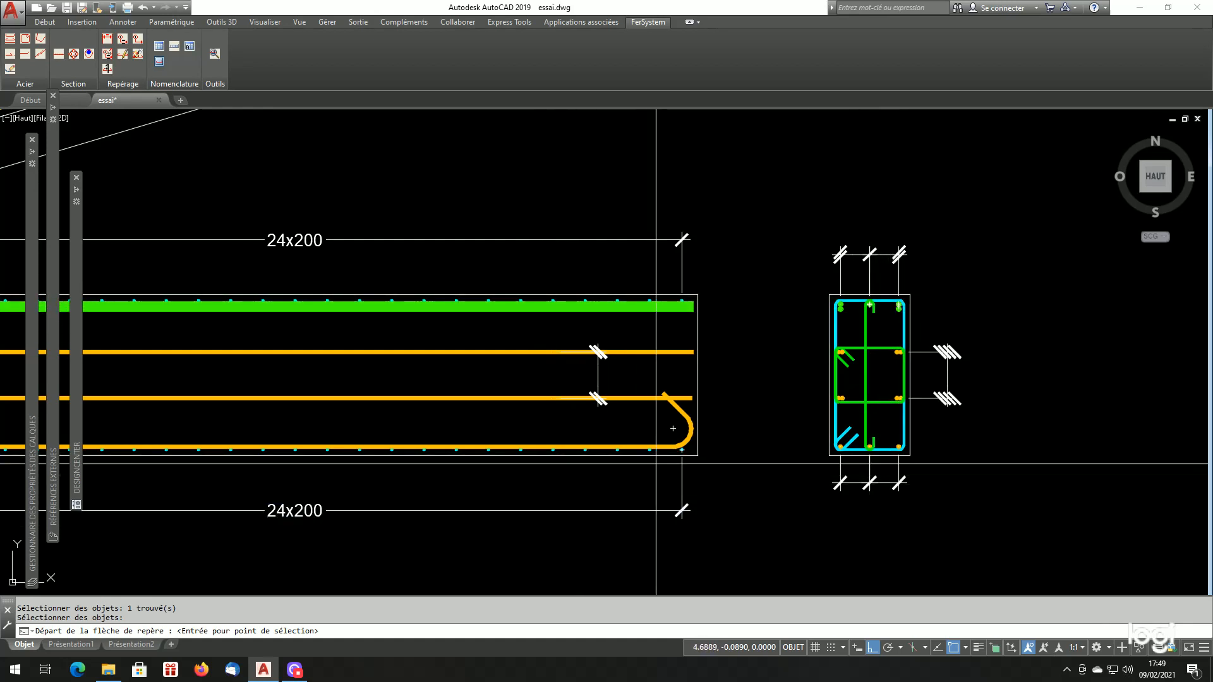
click(738, 346)
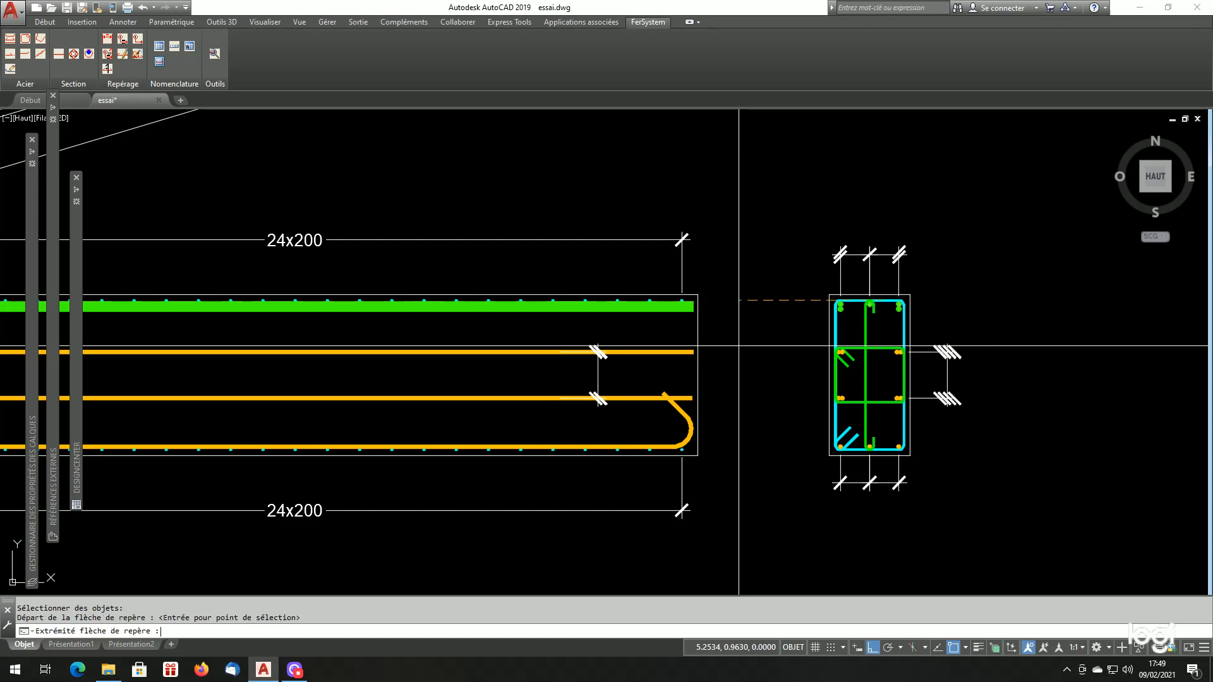
scroll(932, 226, up, 2)
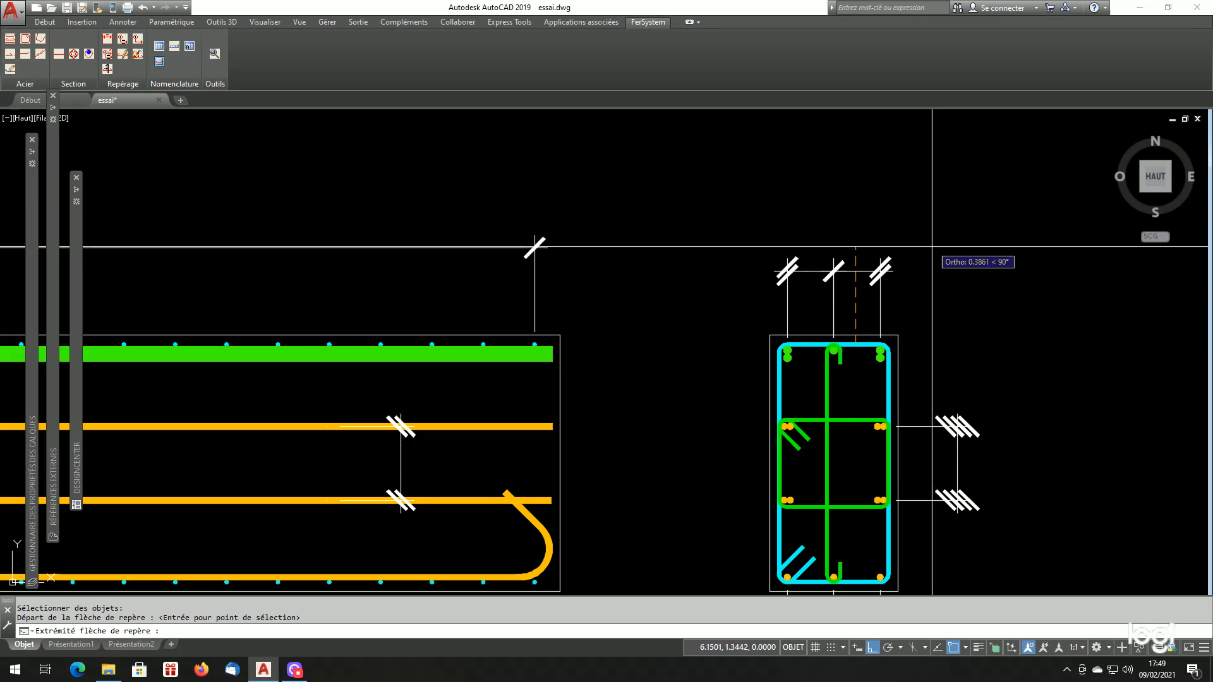
click(933, 204)
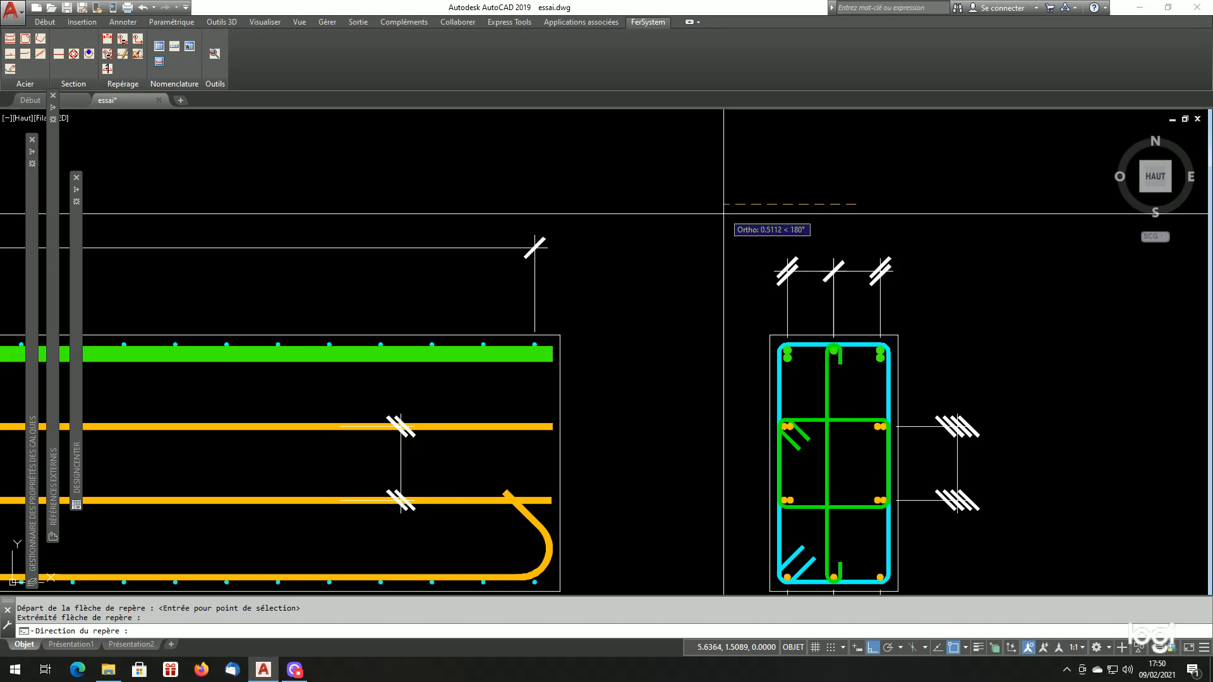
click(1036, 233)
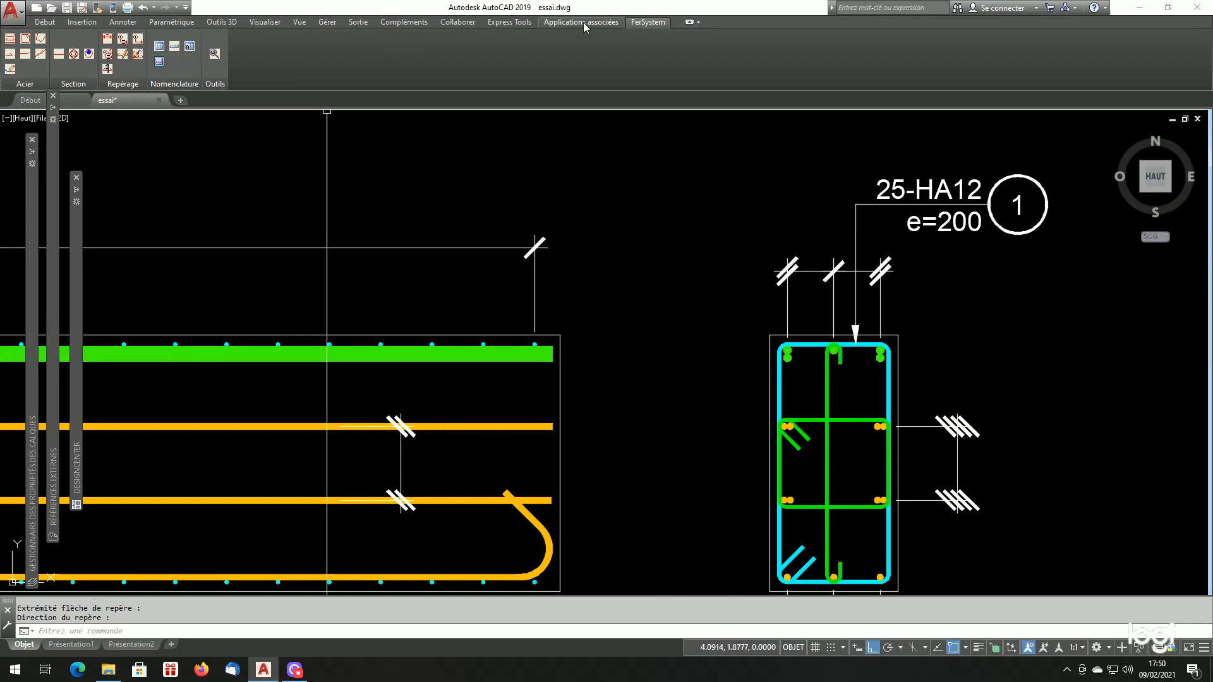
- List the extended data (Xdata) of the marked outer stirrup for all applications, and dismiss the listing
click(517, 24)
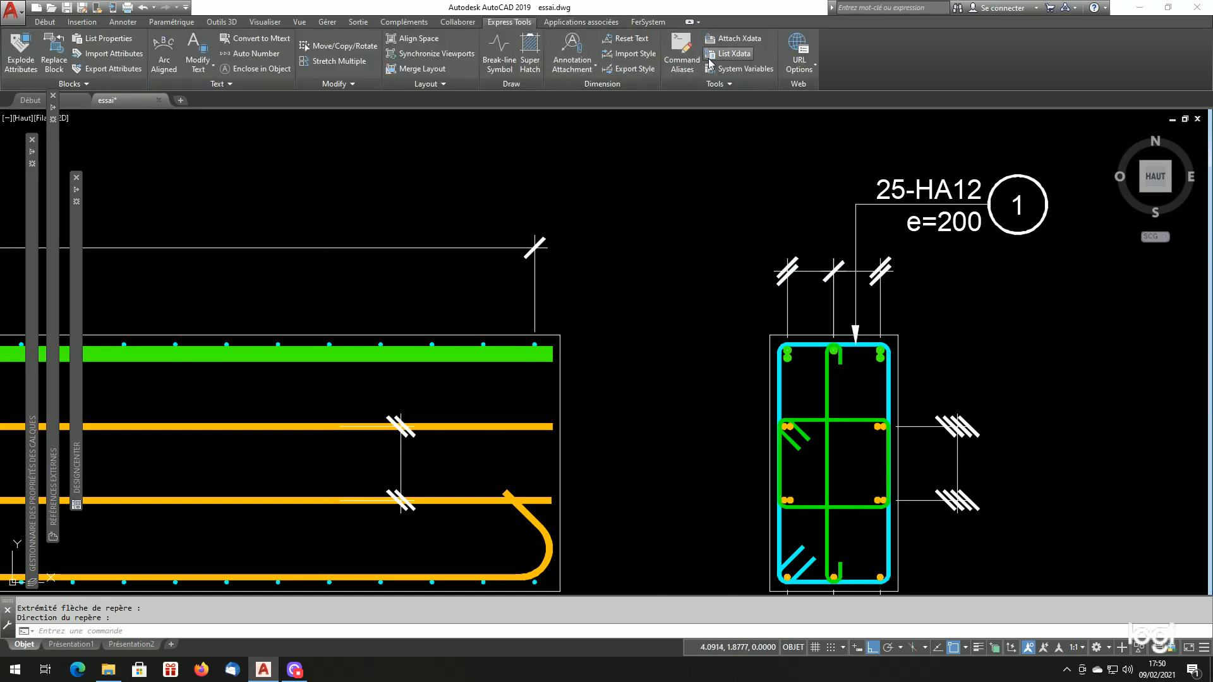
click(733, 54)
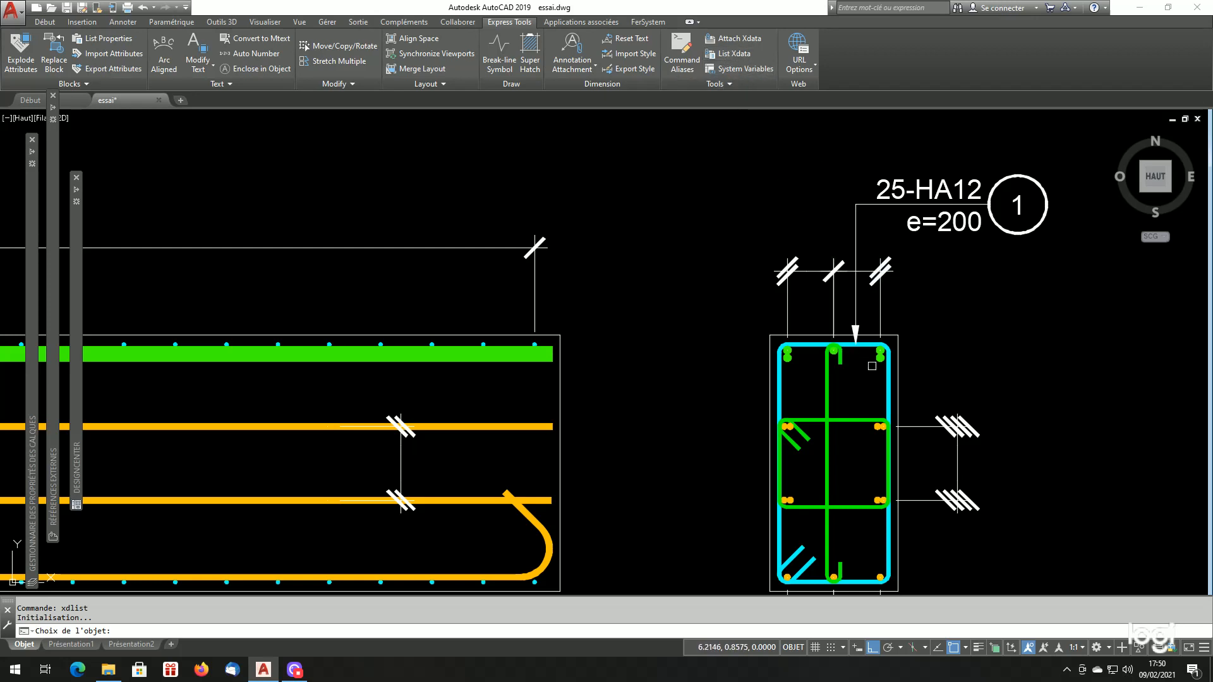
click(871, 382)
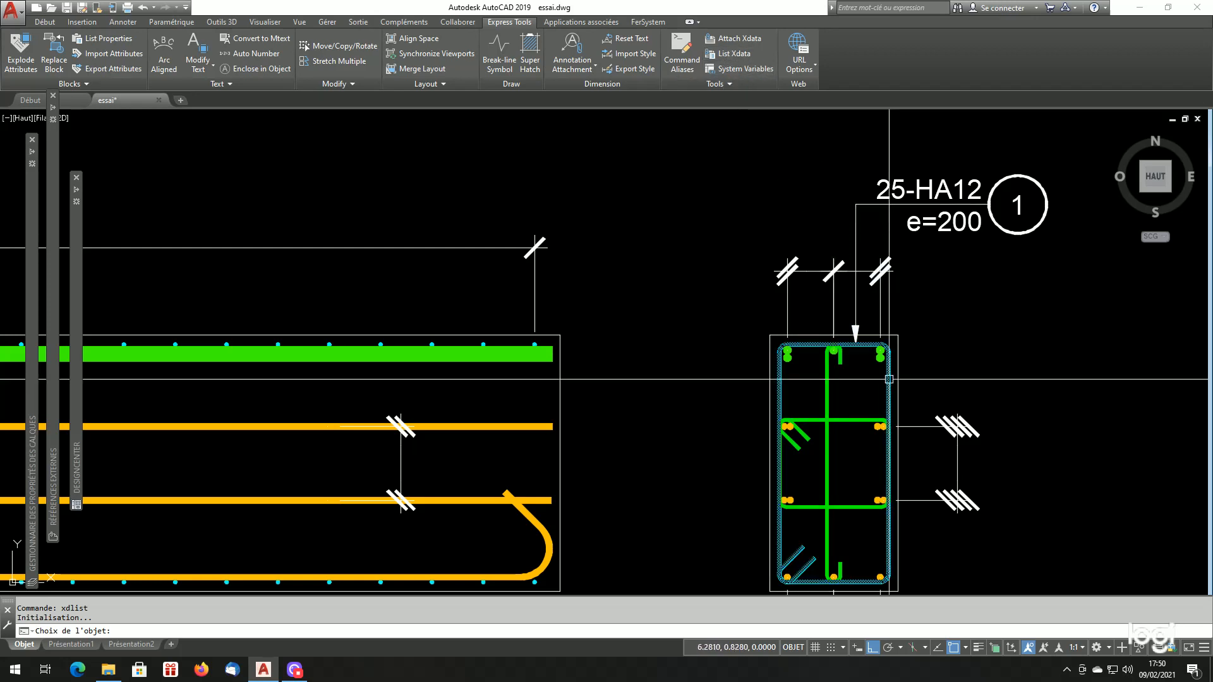
key(Return)
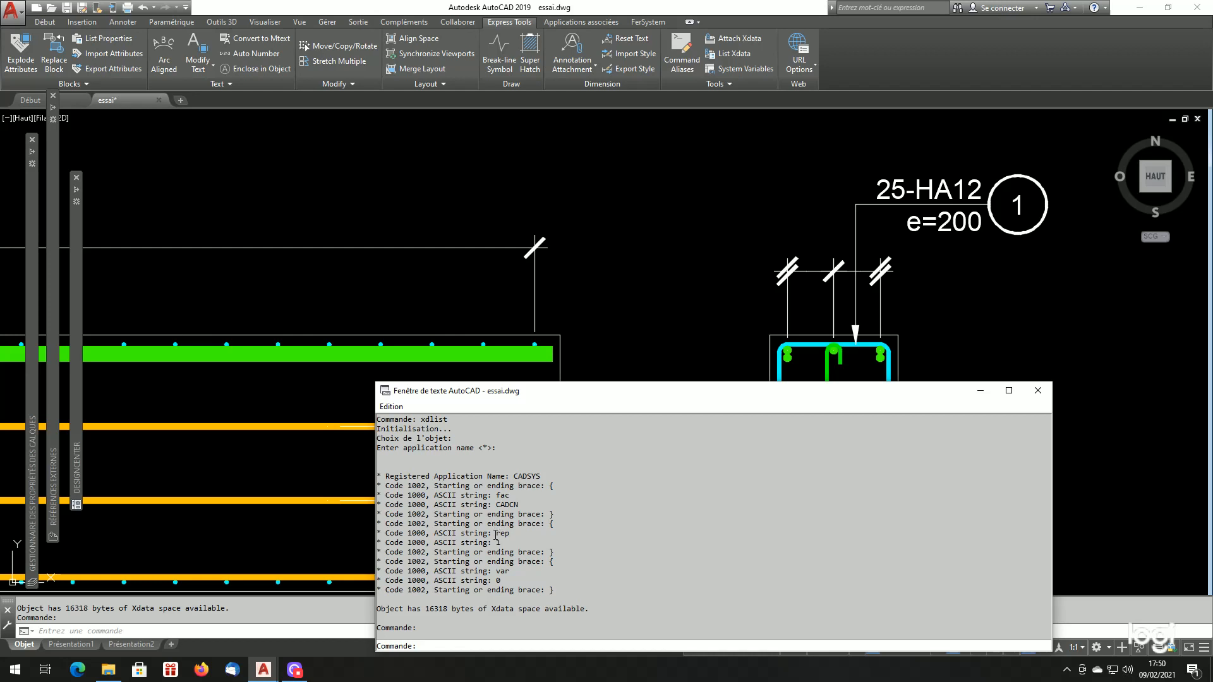
key(F2)
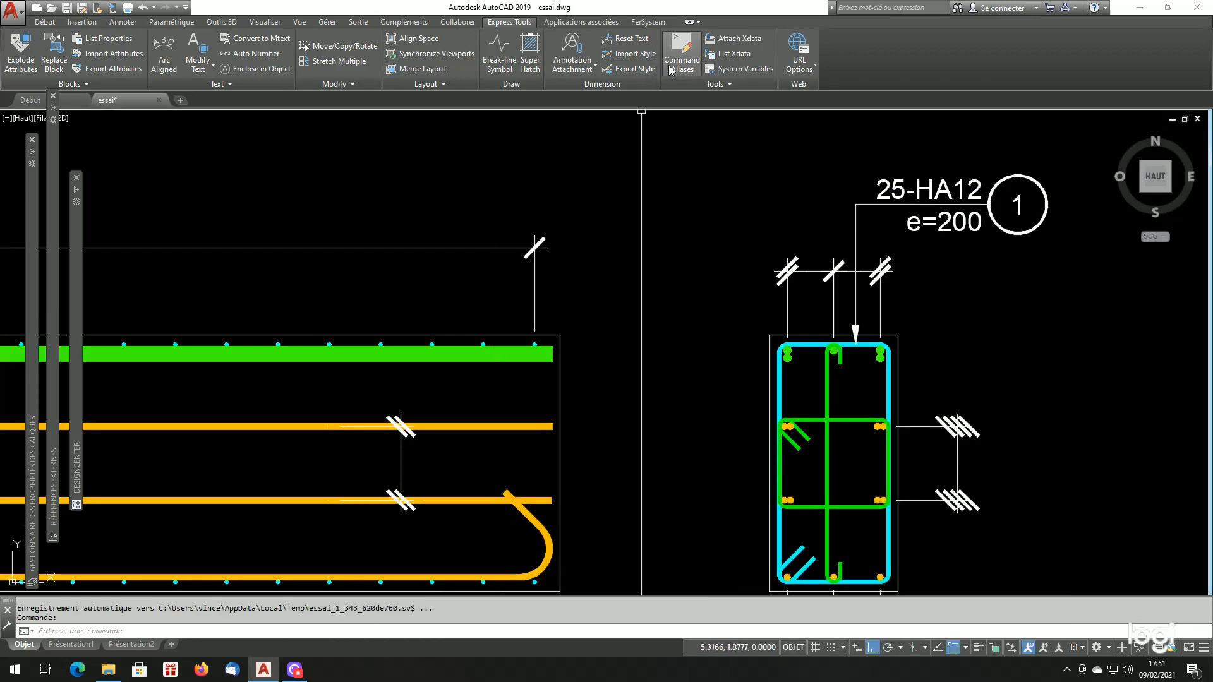
- Bring up the extended data listing once more for the same outer stirrup
click(732, 54)
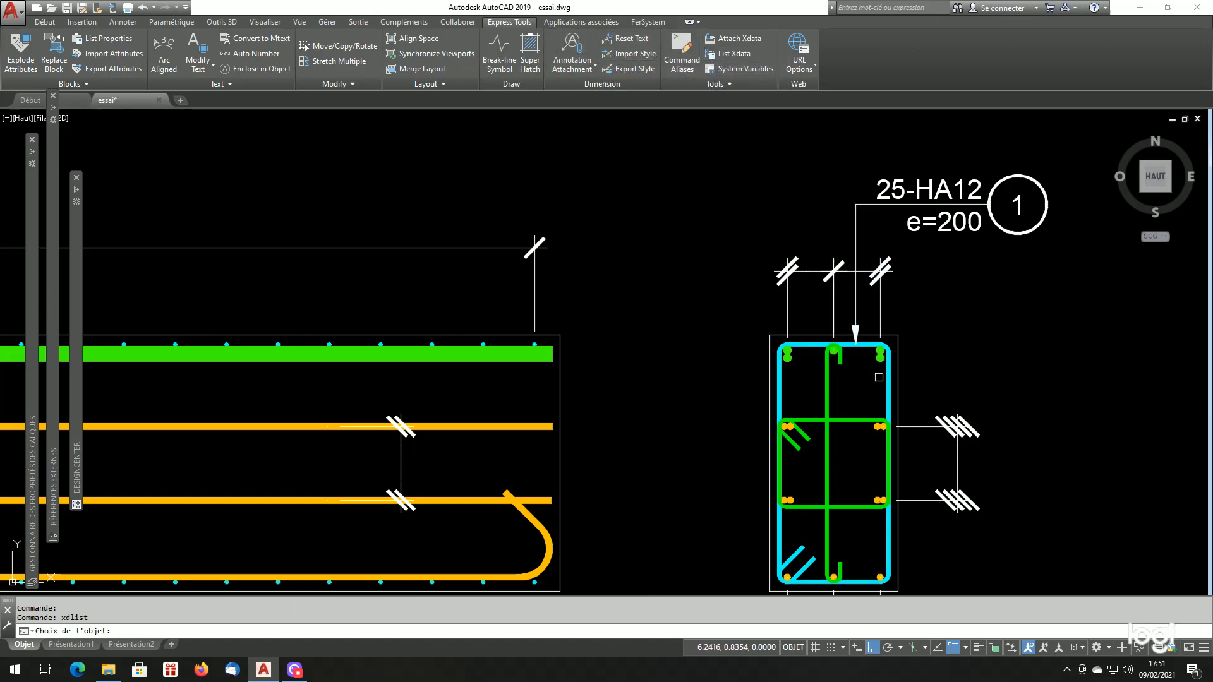
click(887, 378)
key(Return)
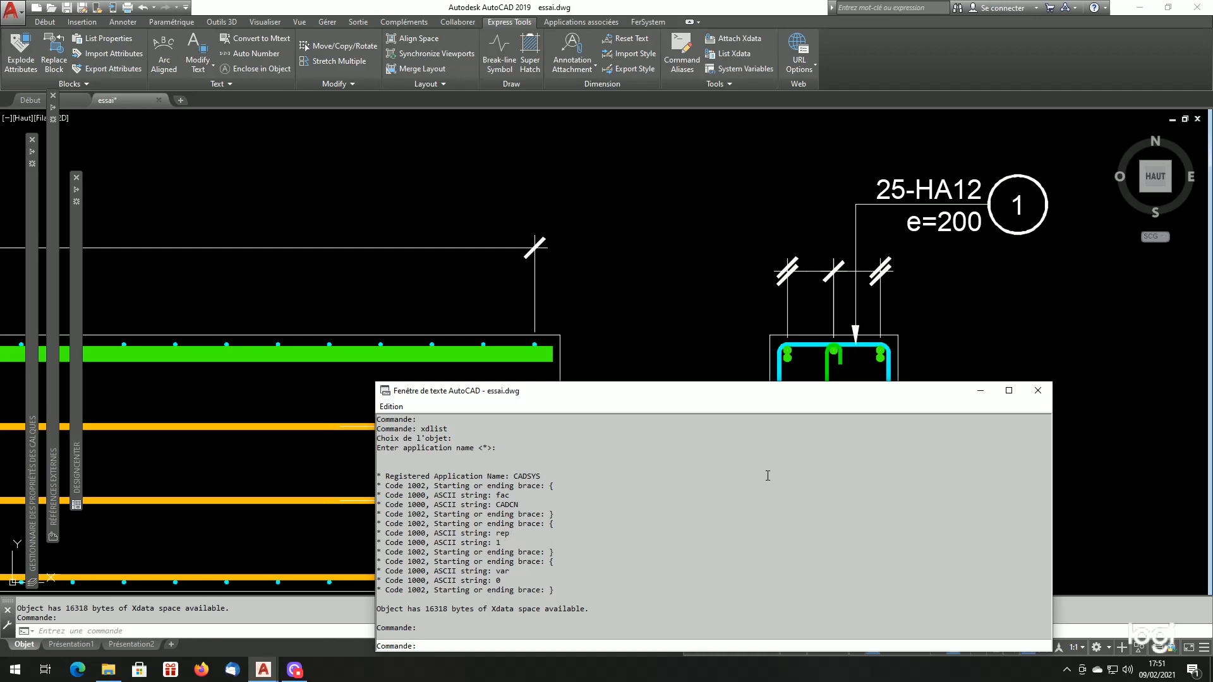
- Dismiss the data listing, highlight the outer stirrup in the section, and clear the selection
click(1038, 390)
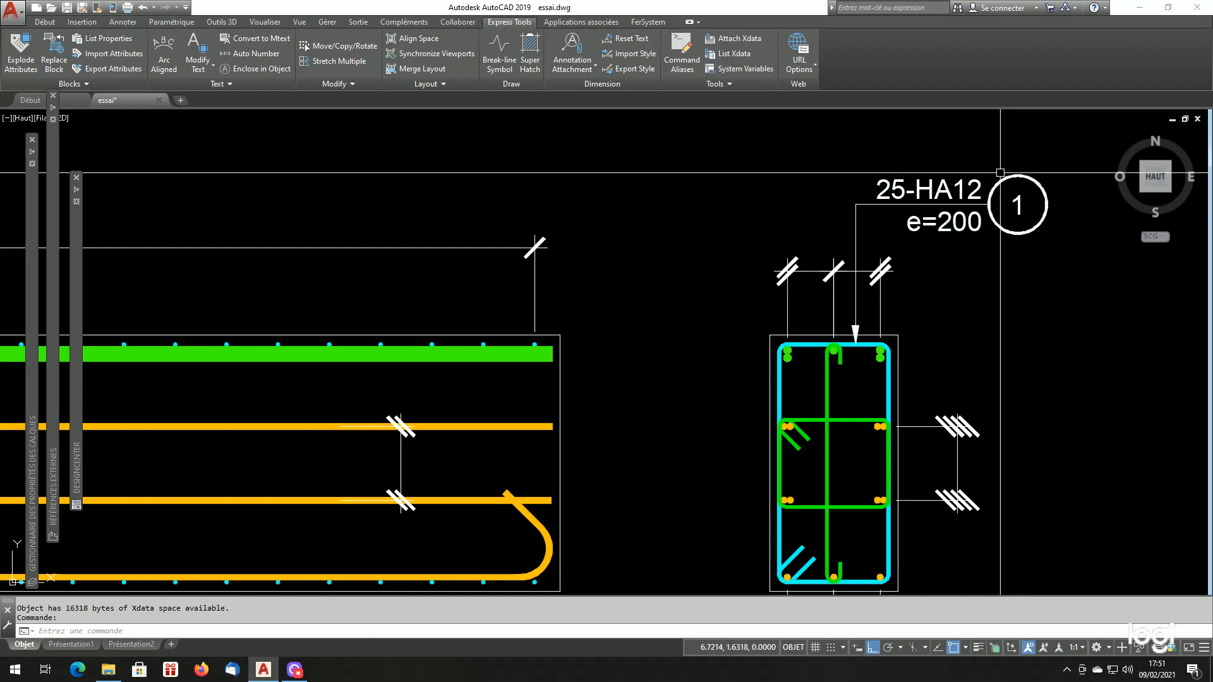
click(888, 384)
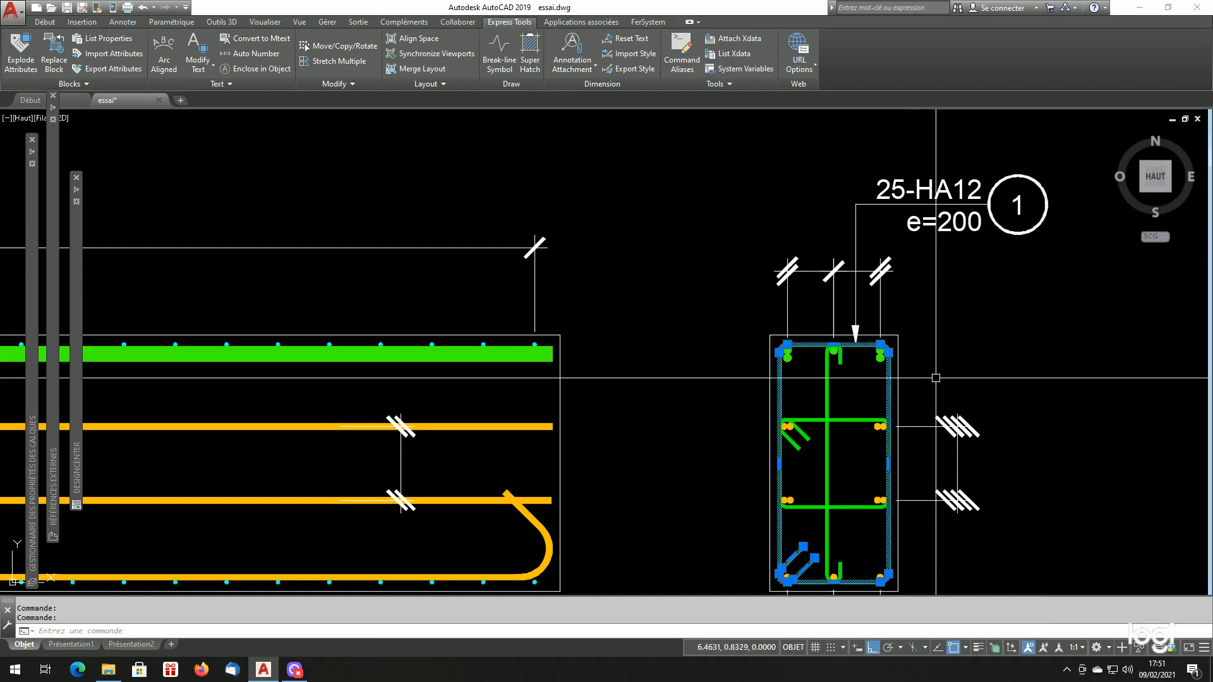
key(Escape)
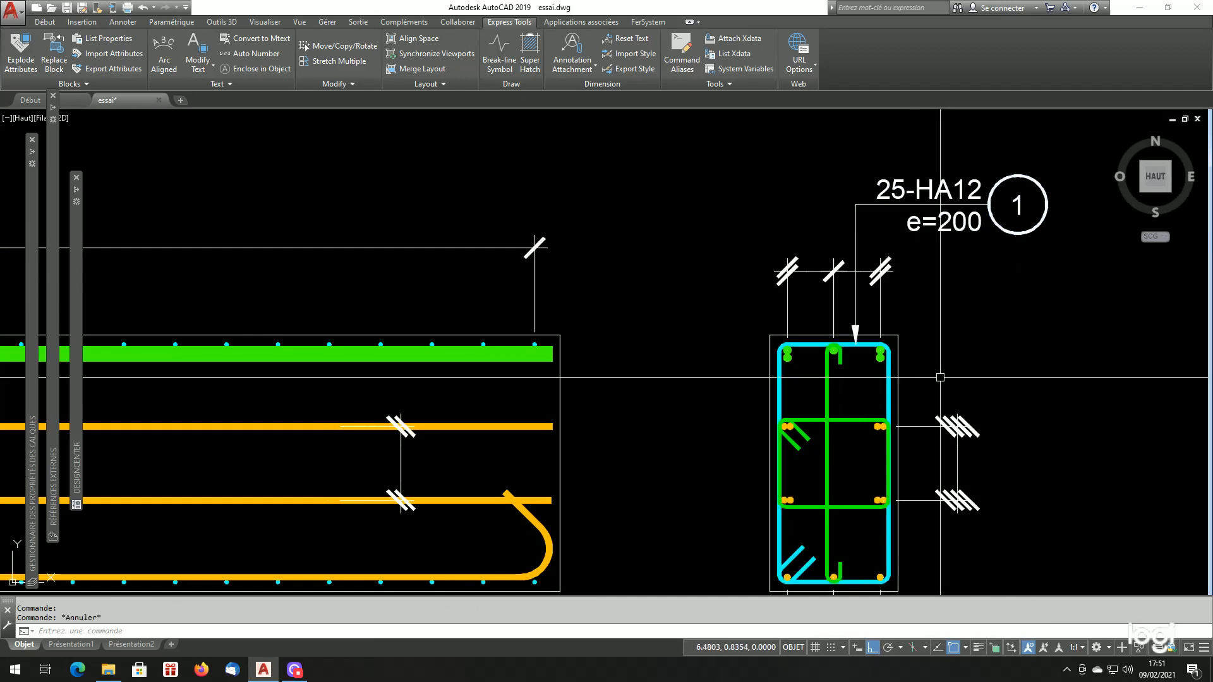
- Set up a non-measured mark (Repère non métré) with number 1, attached to a dimension (sur cote)
scroll(940, 377, down, 4)
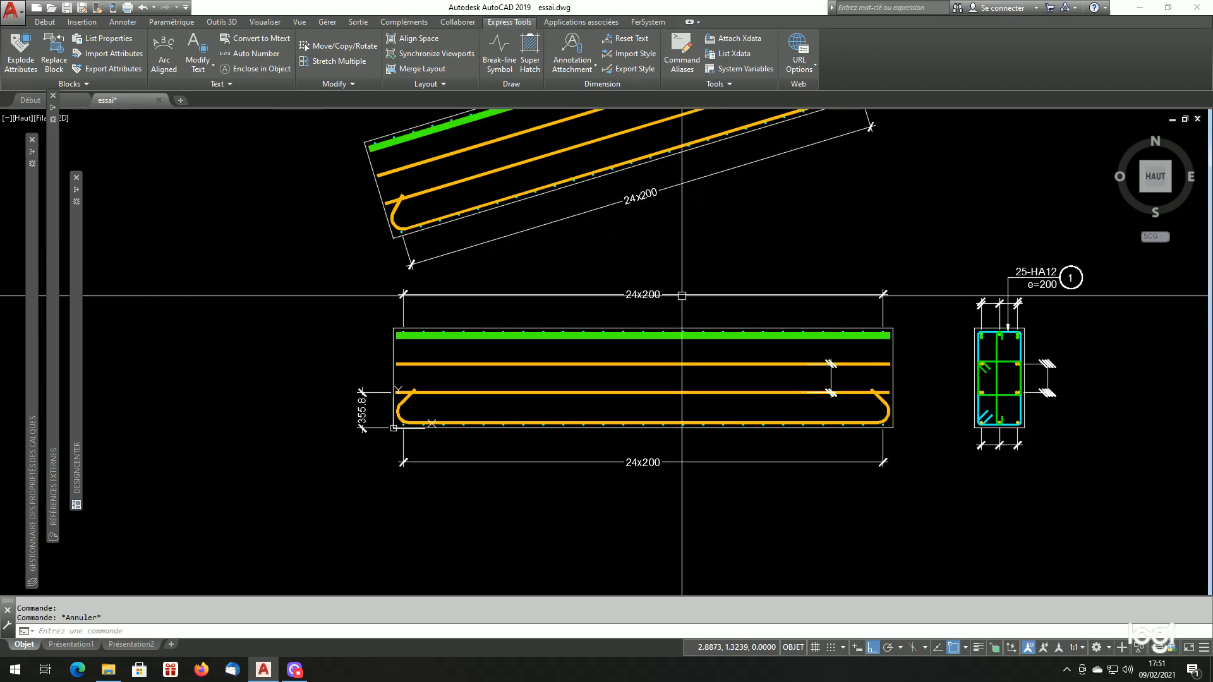
scroll(795, 290, down, 1)
scroll(945, 276, up, 1)
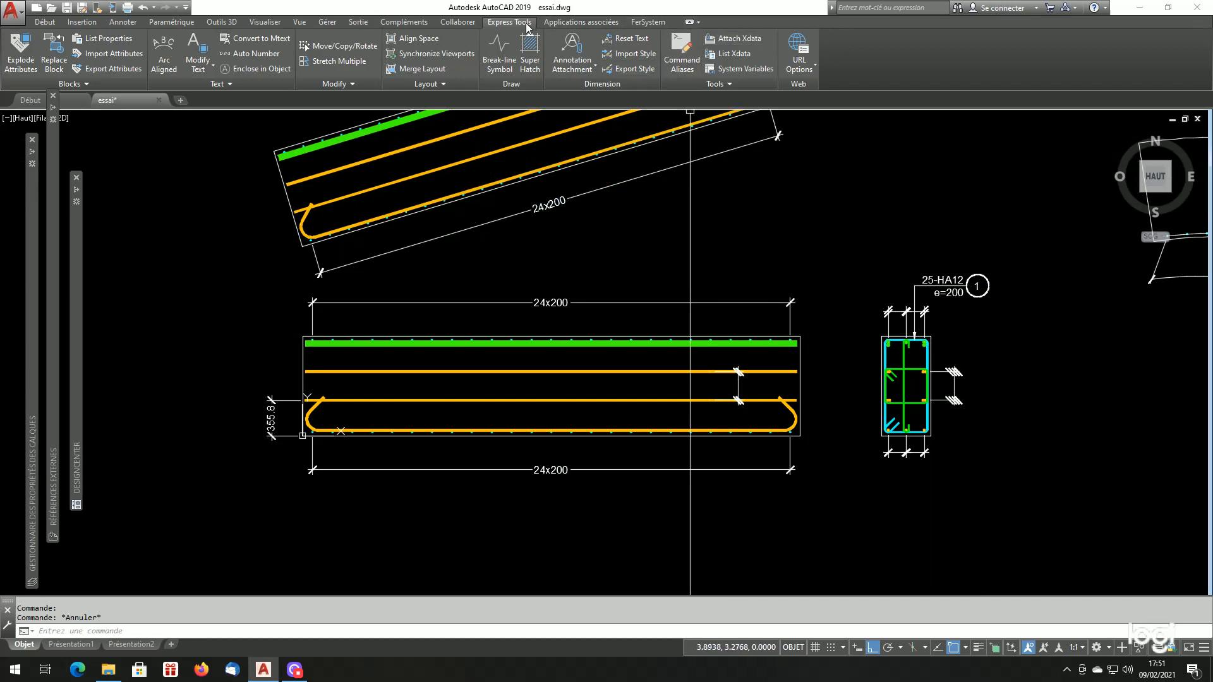
click(646, 23)
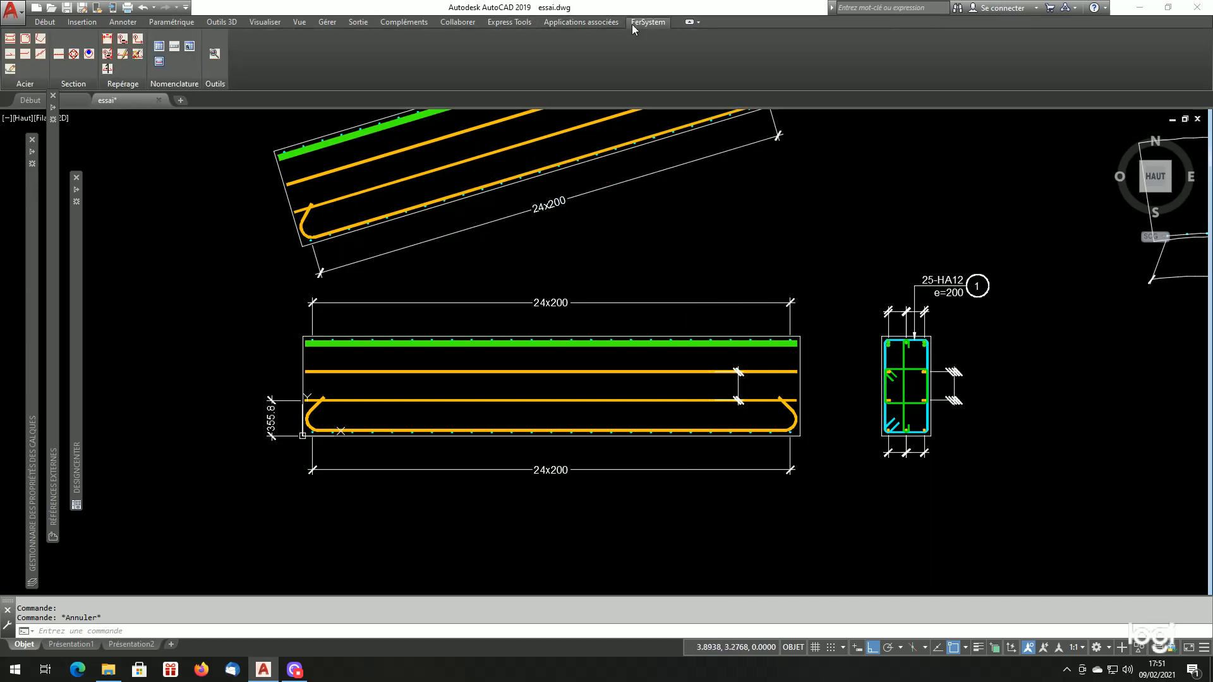
click(139, 41)
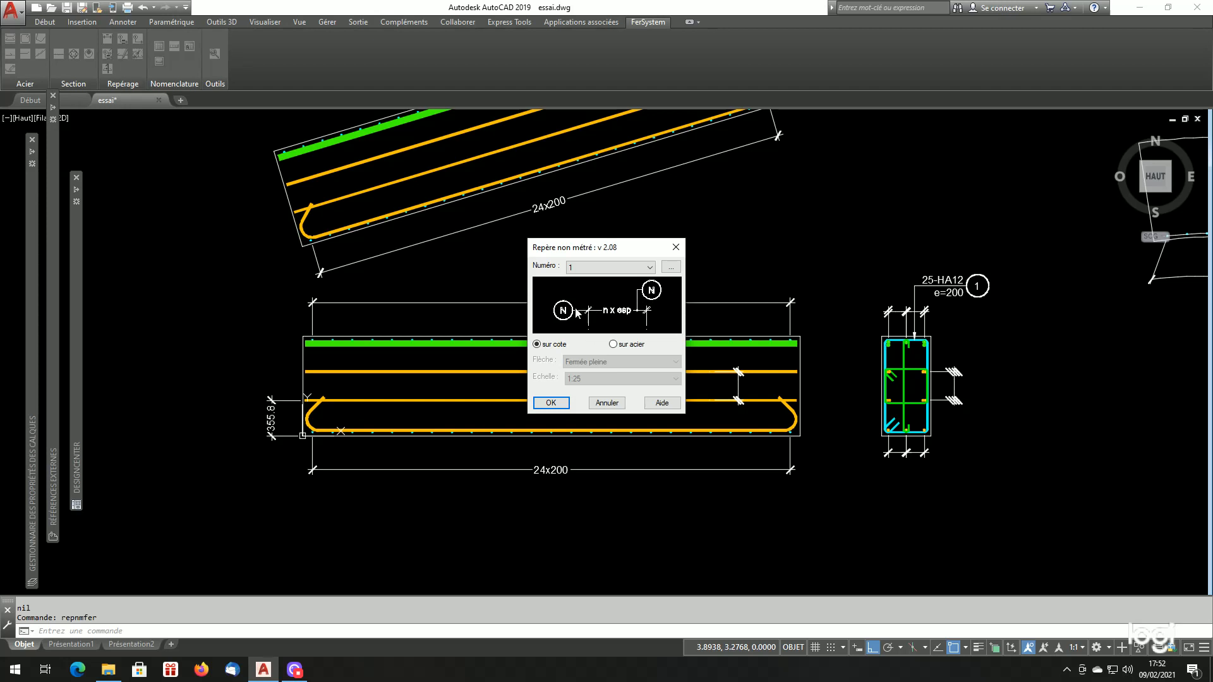
click(629, 346)
click(560, 346)
click(561, 406)
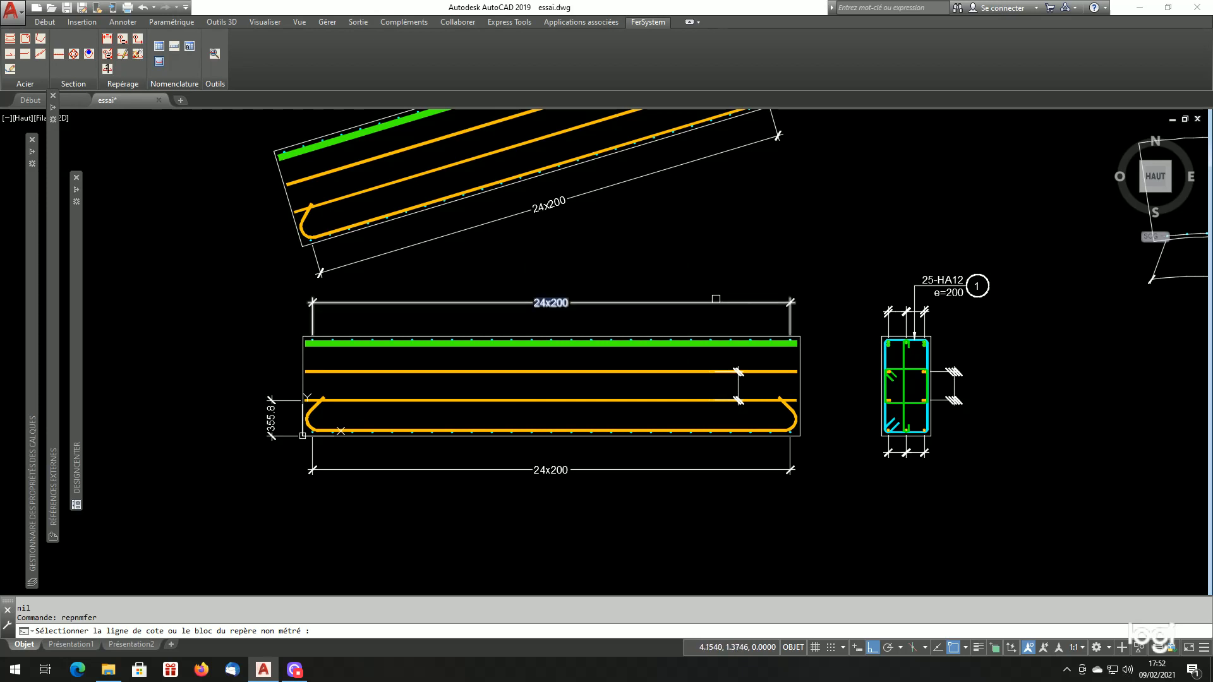
- Place mark 1 on the 24x200 dimension line above the horizontal beam, with its leader rising vertically and its label directed right
click(706, 302)
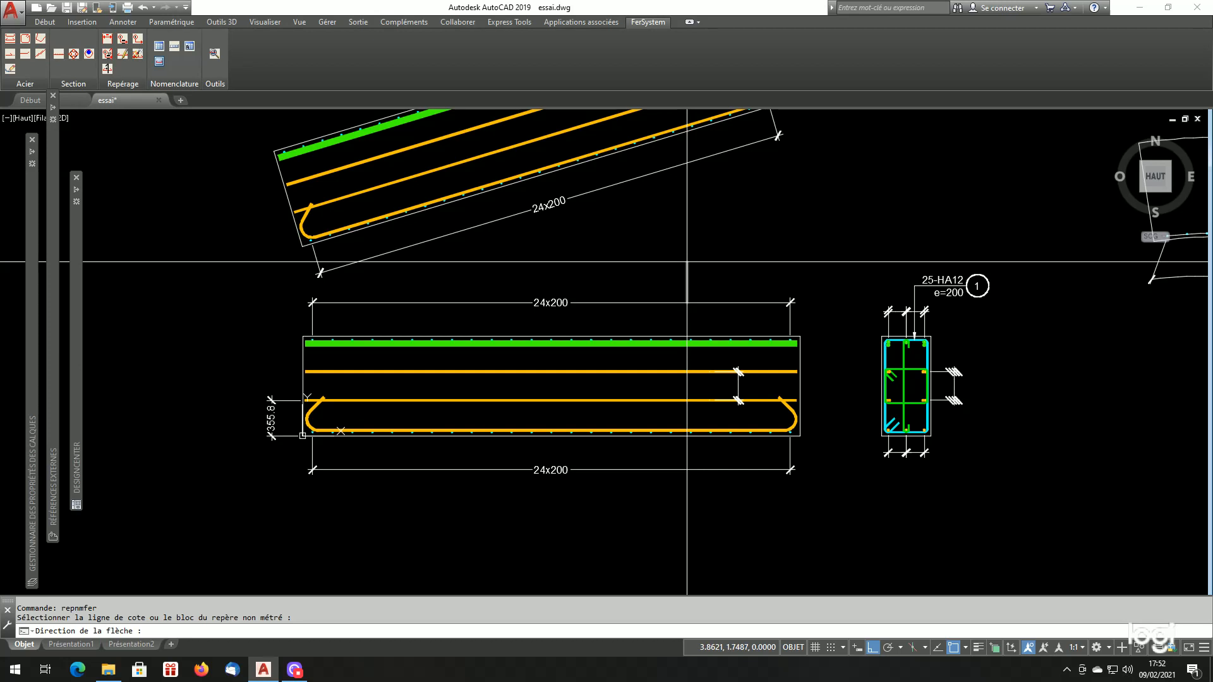
scroll(687, 261, up, 2)
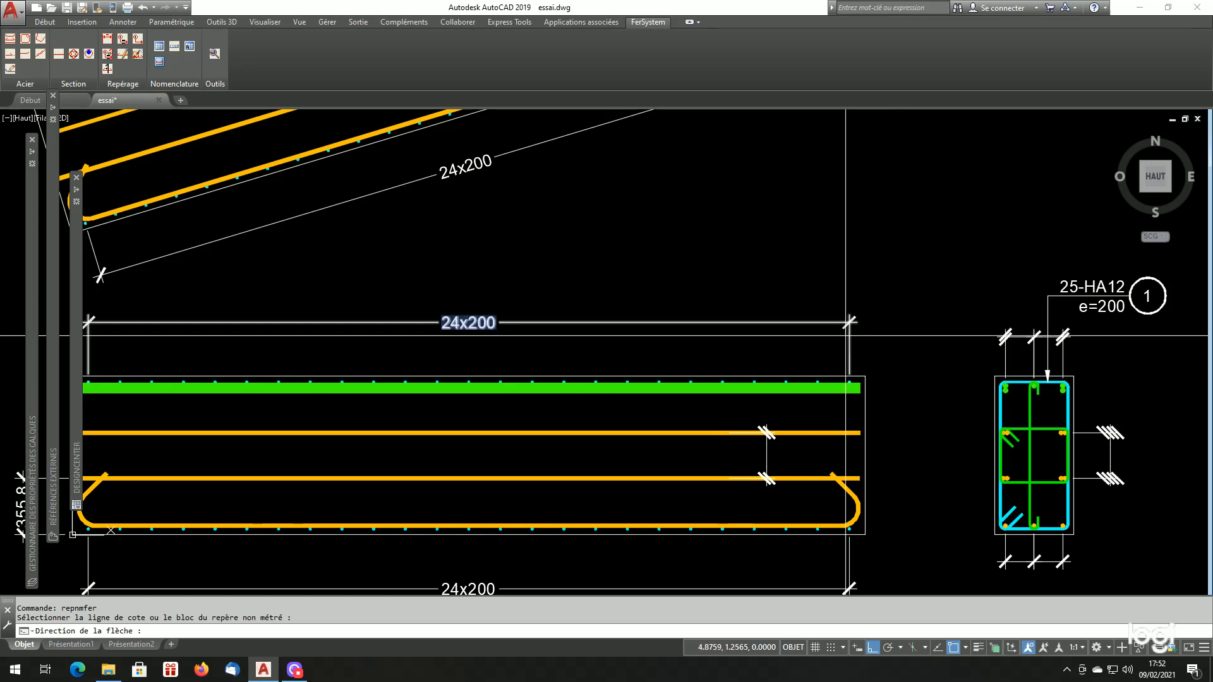
scroll(821, 337, down, 2)
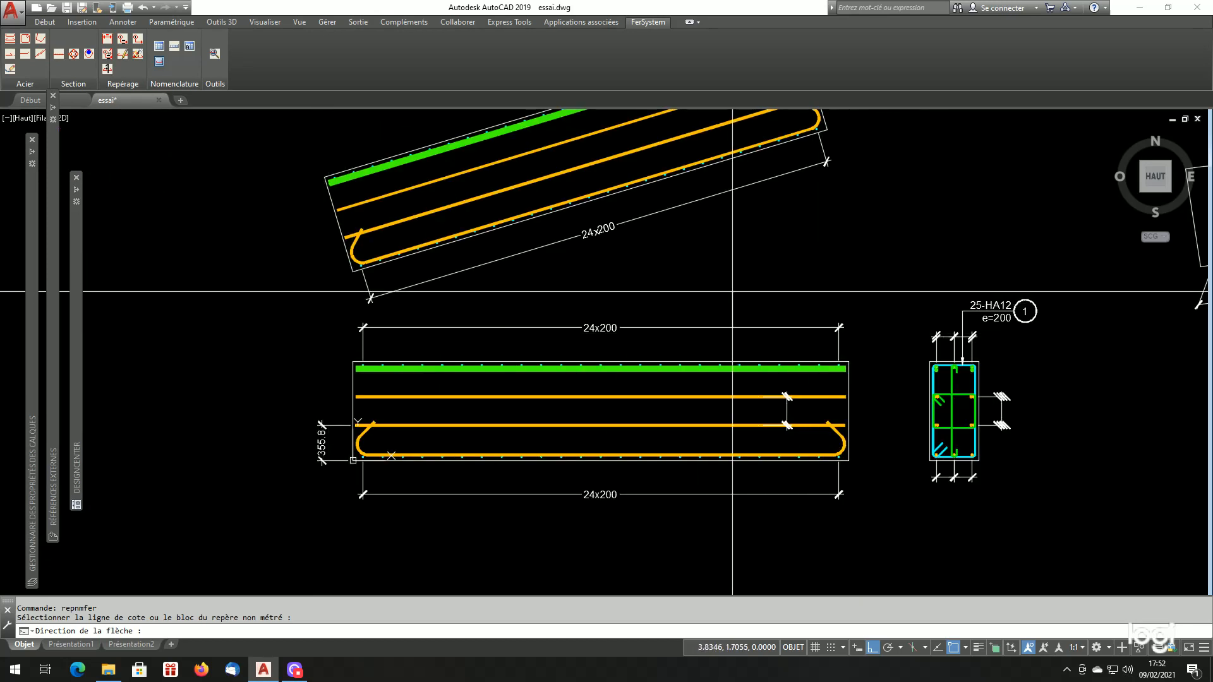
scroll(728, 298, up, 3)
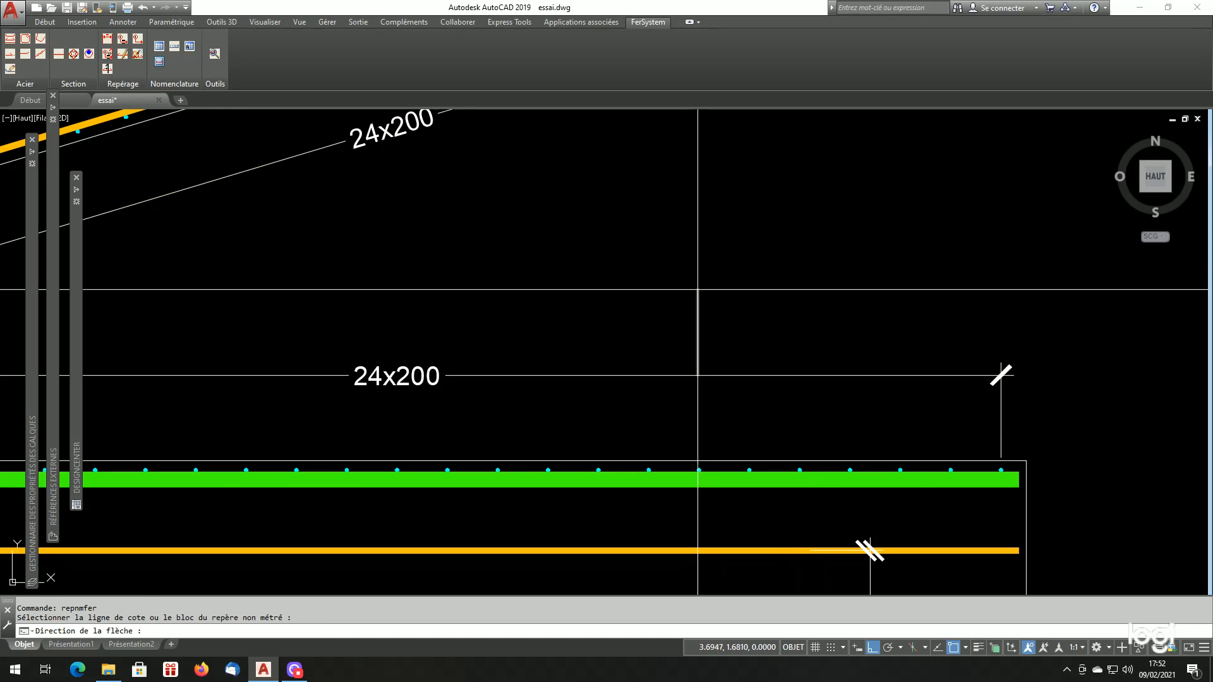
click(697, 289)
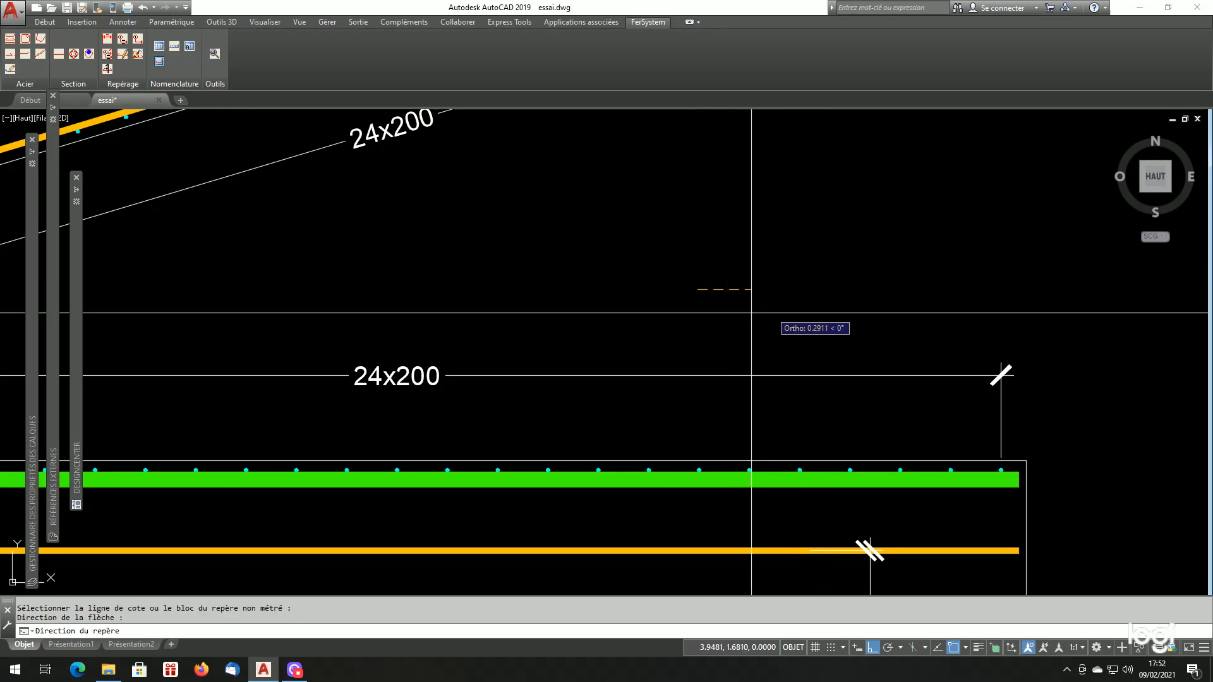
click(828, 319)
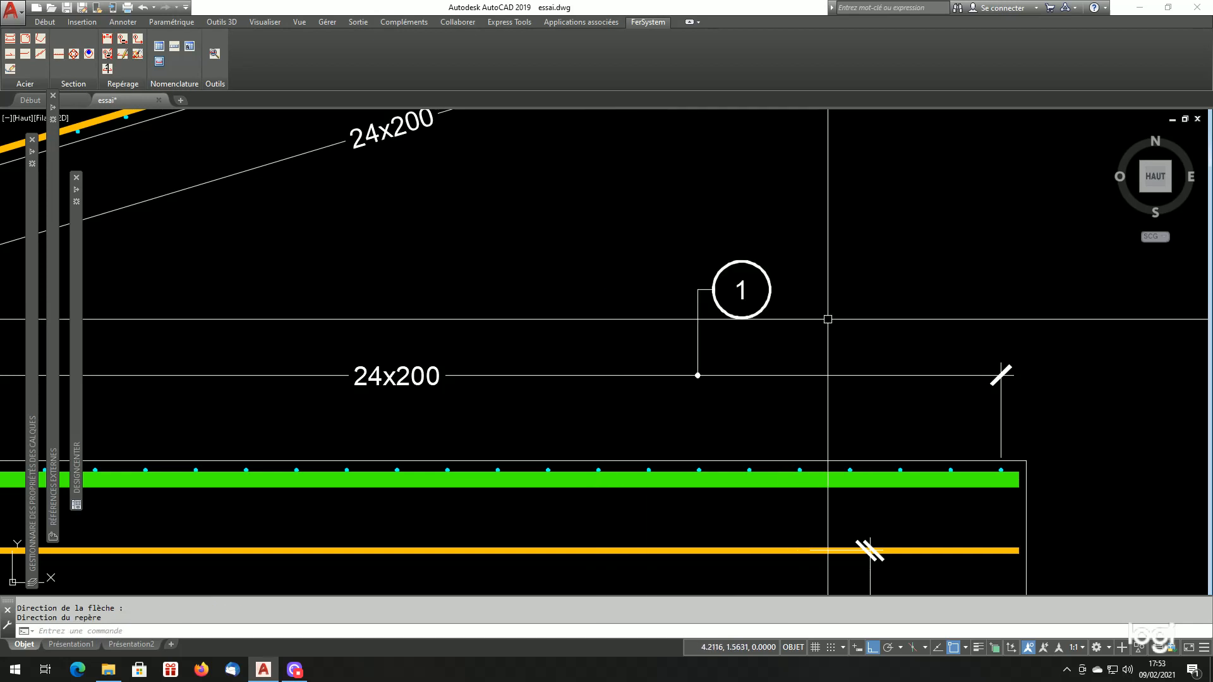
- Add another non-measured mark 1 to the same dimension, extending the dimension line horizontally beyond its right-hand end
scroll(734, 320, down, 2)
scroll(781, 362, down, 1)
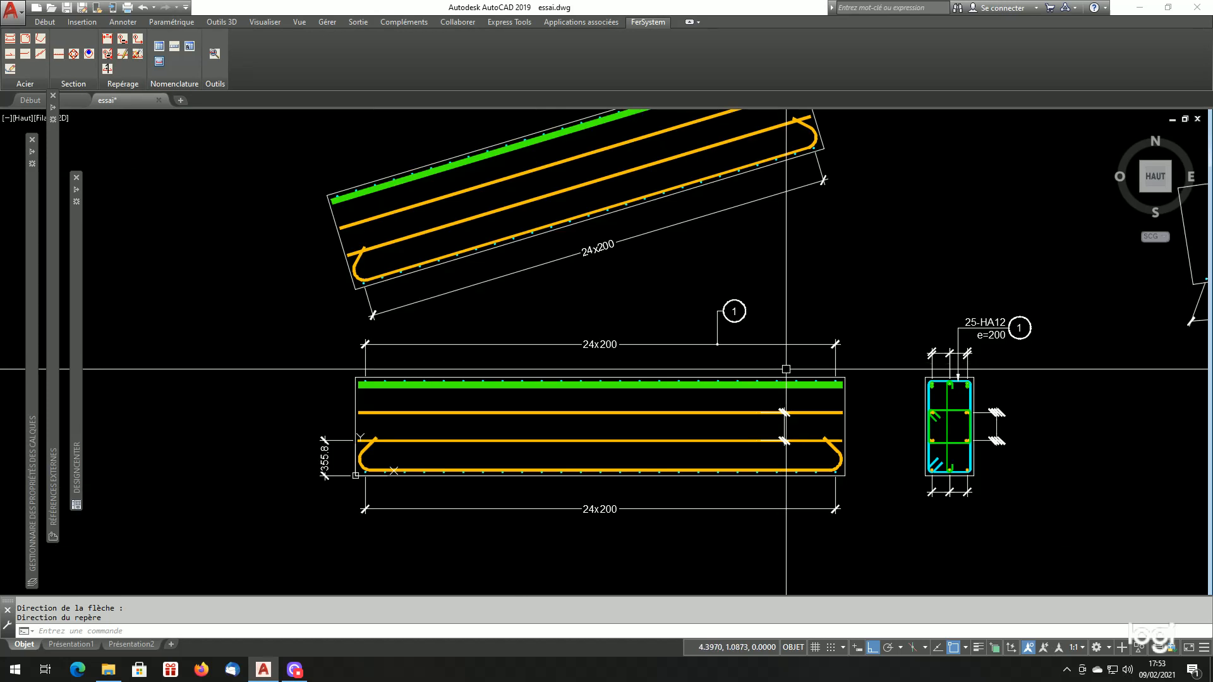
scroll(788, 363, up, 1)
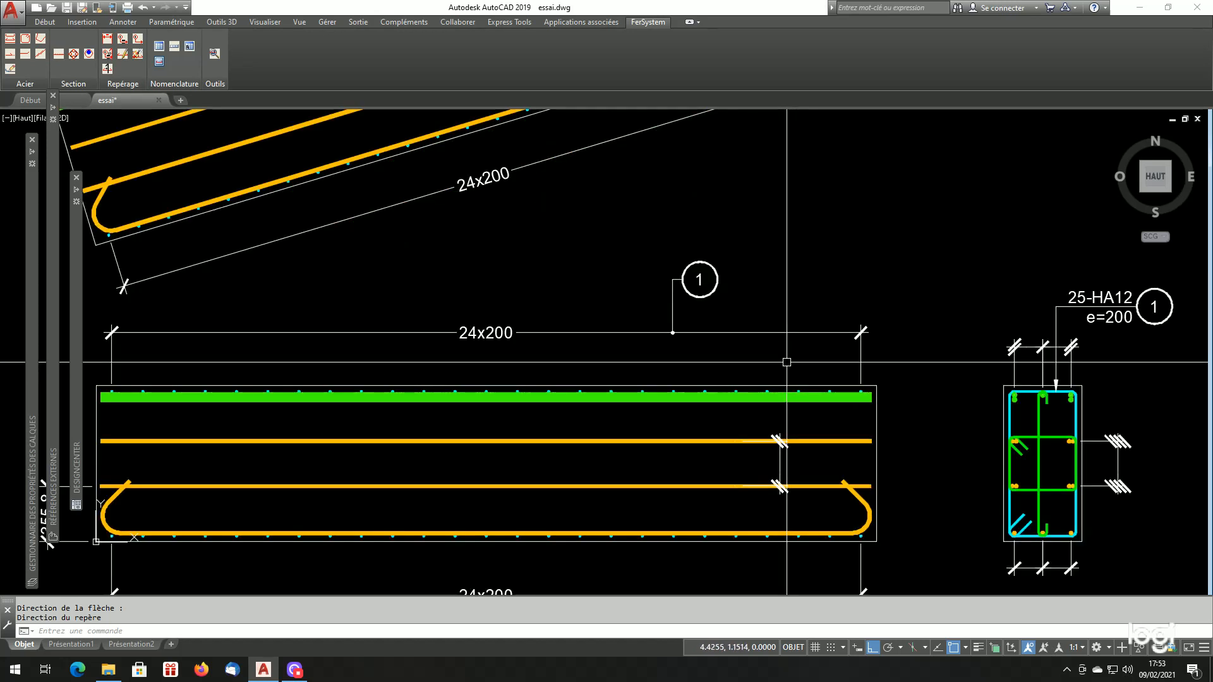
key(Return)
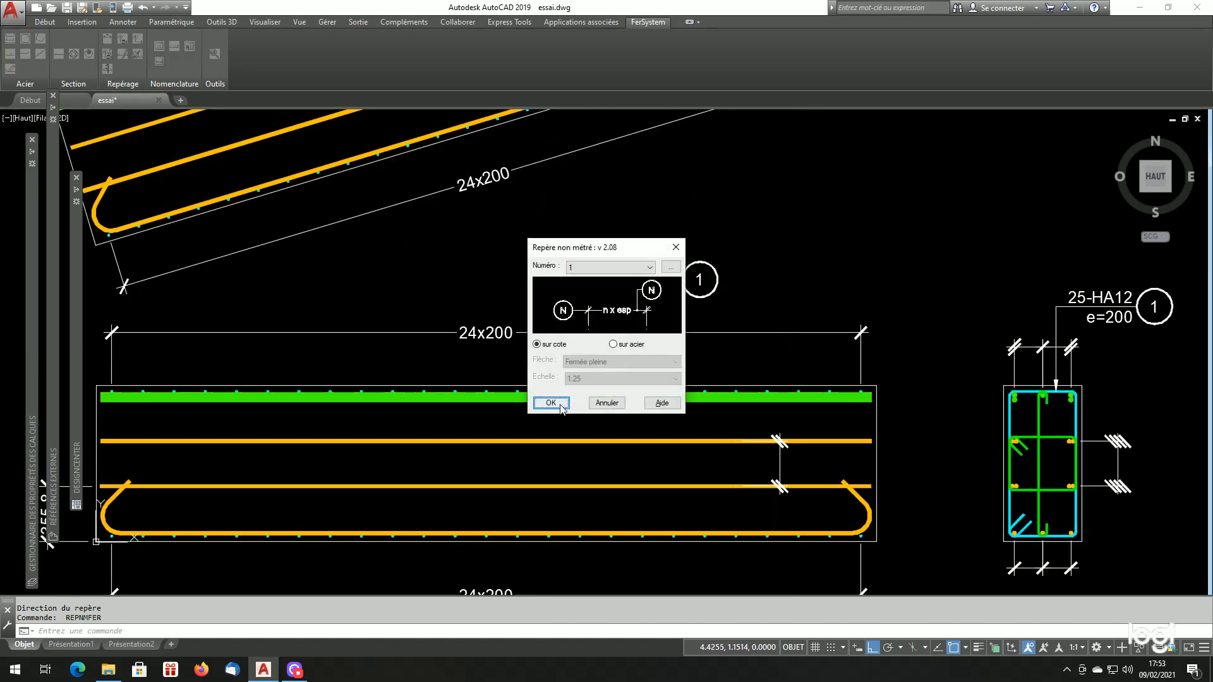
click(552, 403)
click(763, 333)
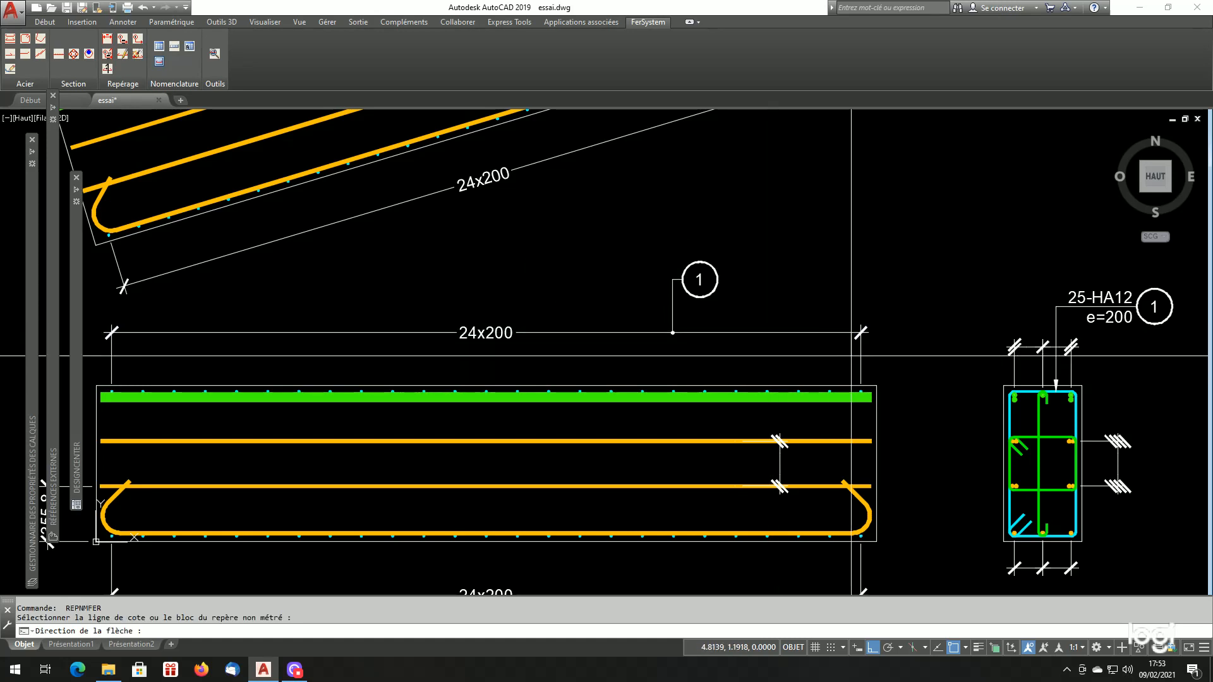
click(894, 358)
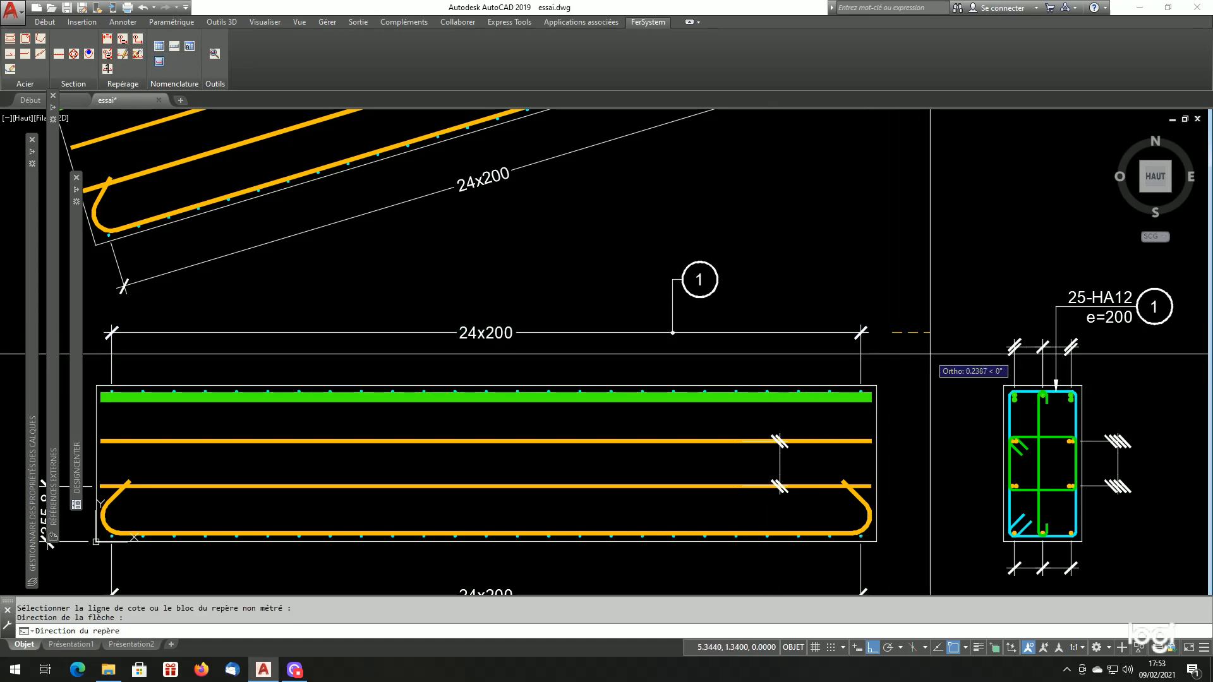
click(916, 334)
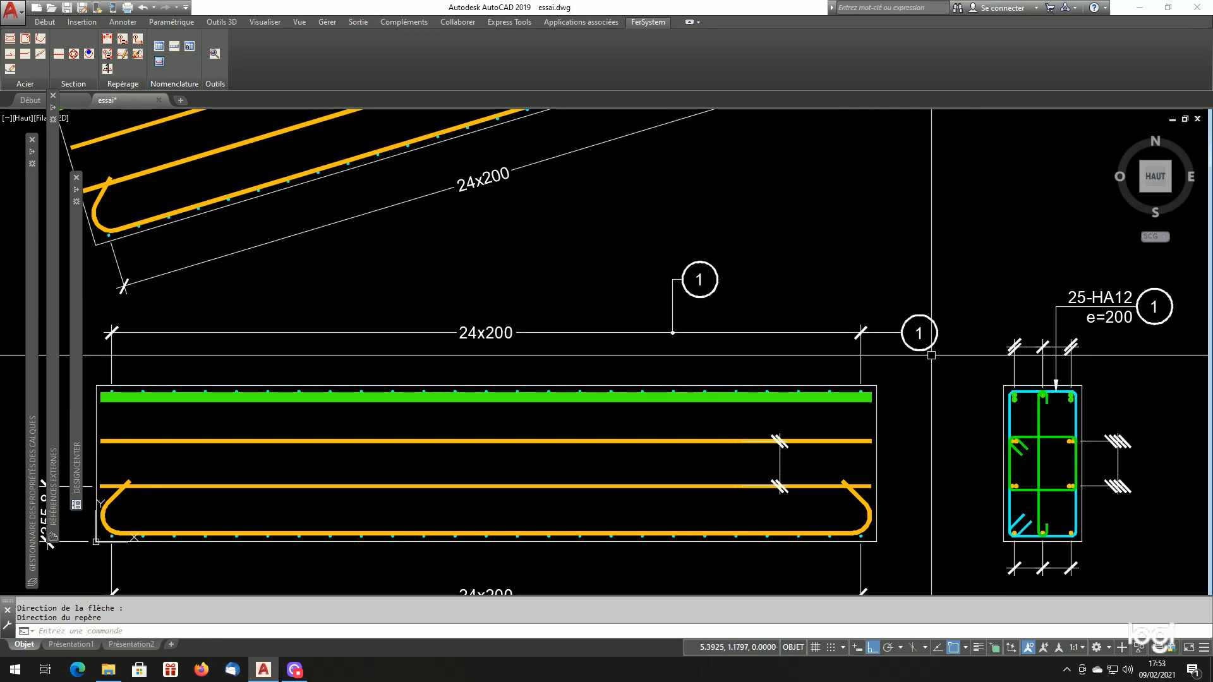
- Select the mark at the dimension's right-hand end to examine its parts, and clear the selection
scroll(920, 338, up, 2)
click(976, 281)
click(886, 351)
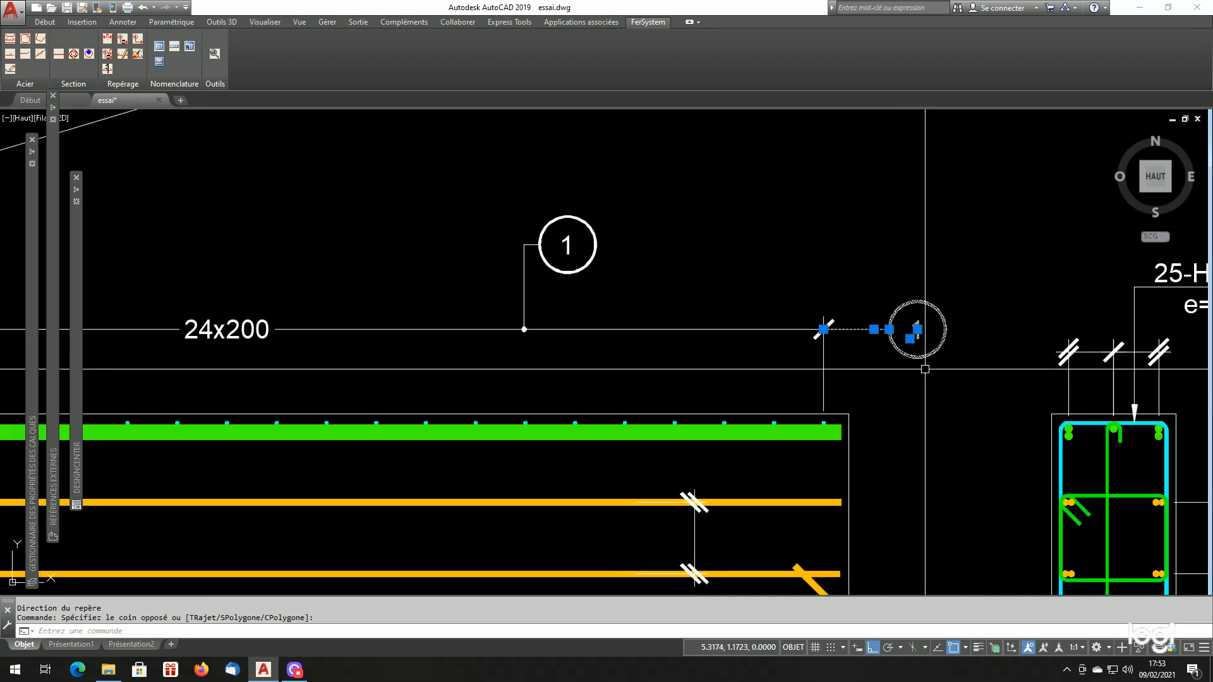
key(Escape)
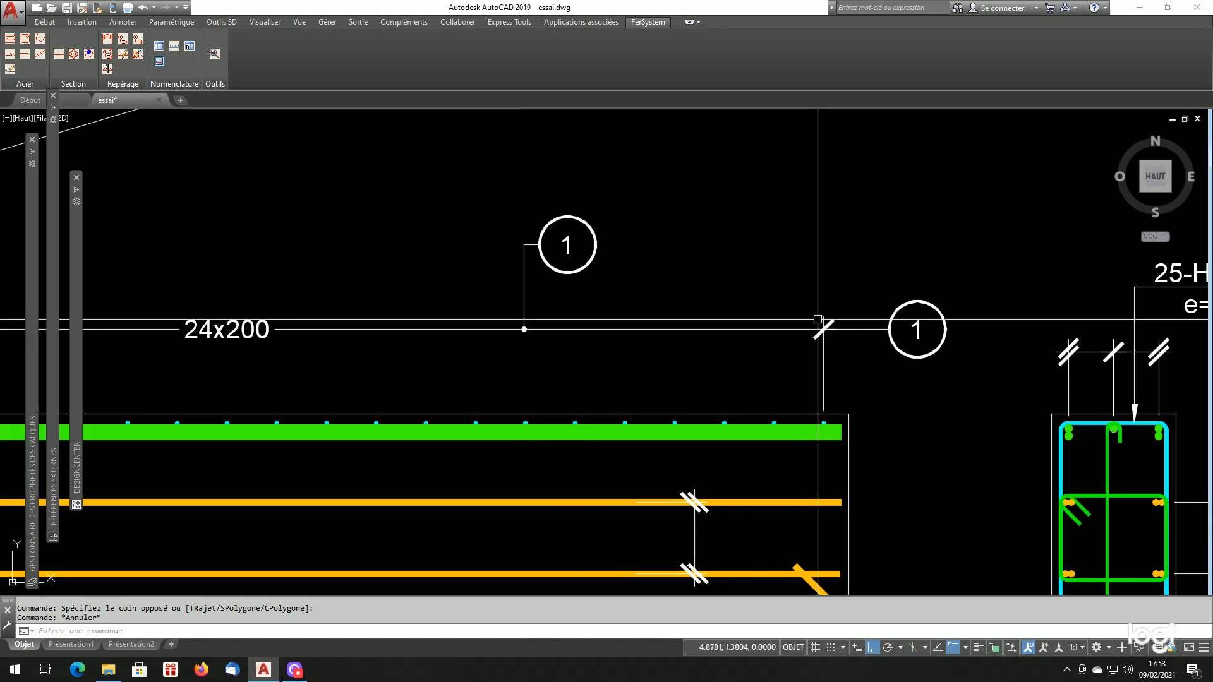
- Start another non-measured mark with number 1, attached to the steel (sur acier)
scroll(774, 319, down, 4)
scroll(772, 319, up, 1)
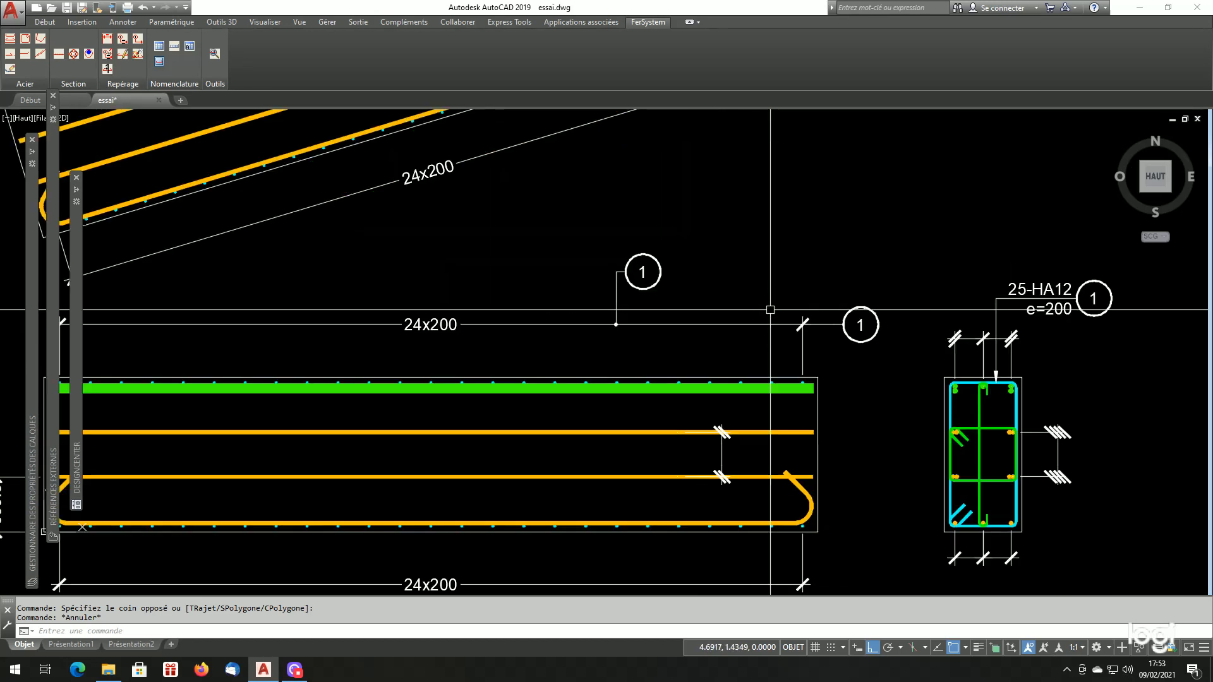
scroll(781, 318, down, 1)
scroll(694, 307, up, 1)
scroll(719, 309, down, 1)
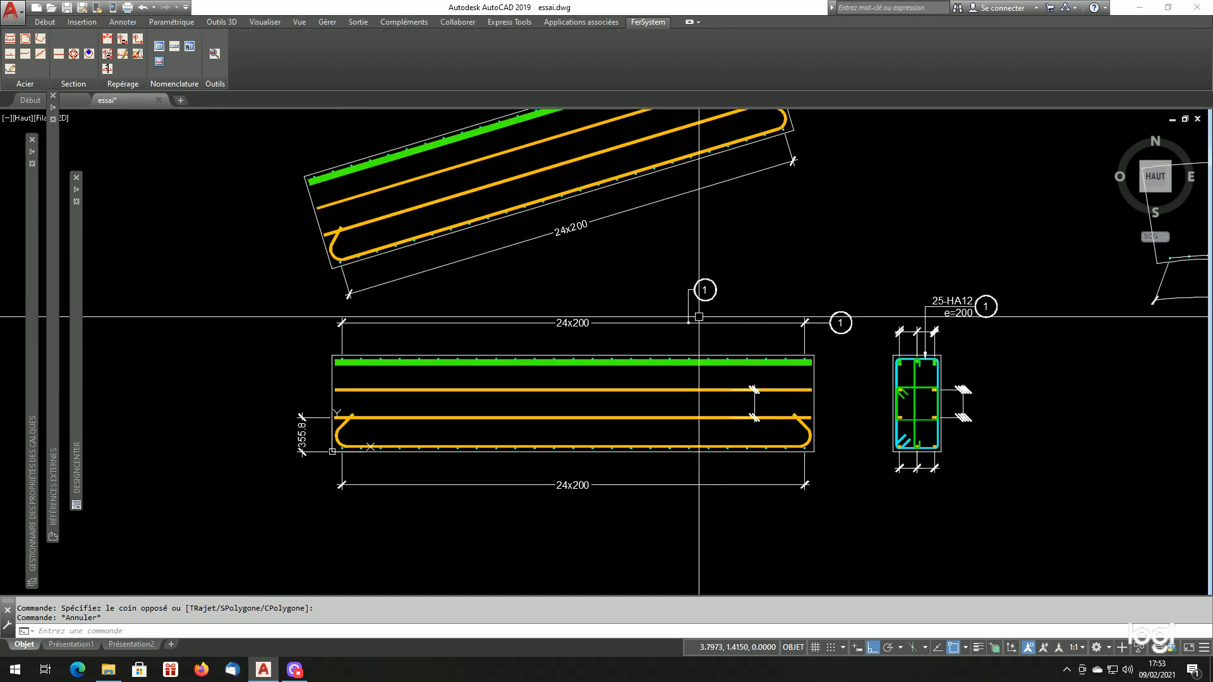
scroll(699, 317, down, 1)
scroll(720, 313, up, 1)
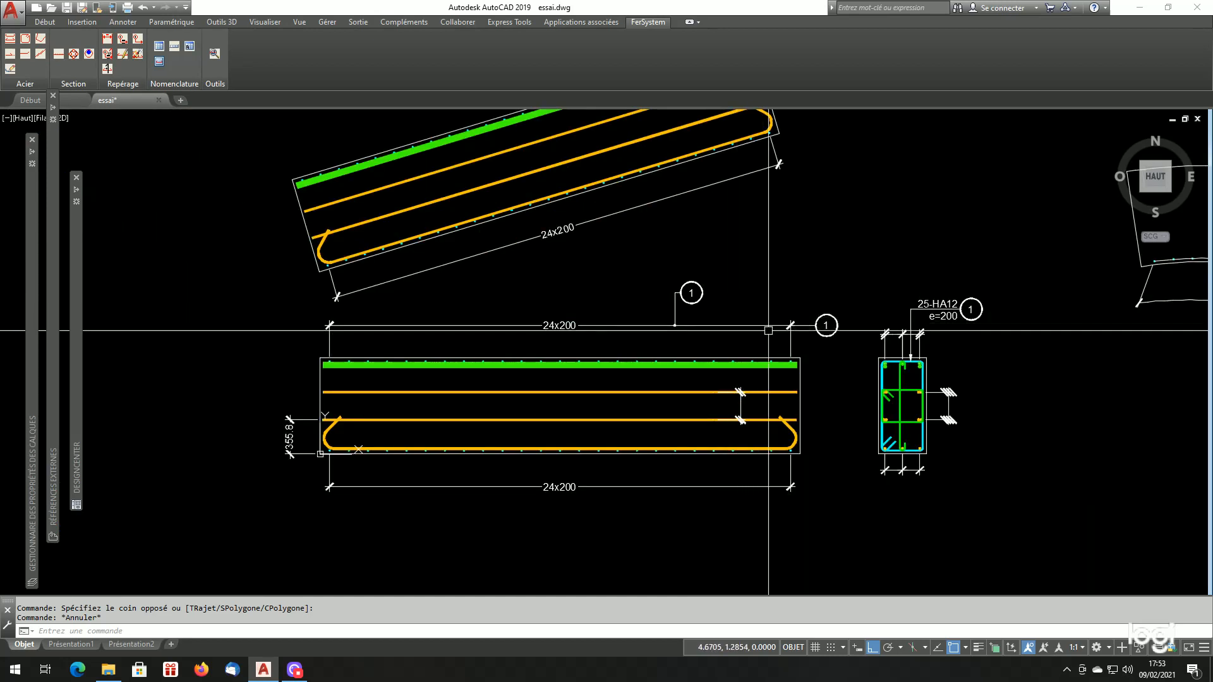
click(140, 43)
click(623, 345)
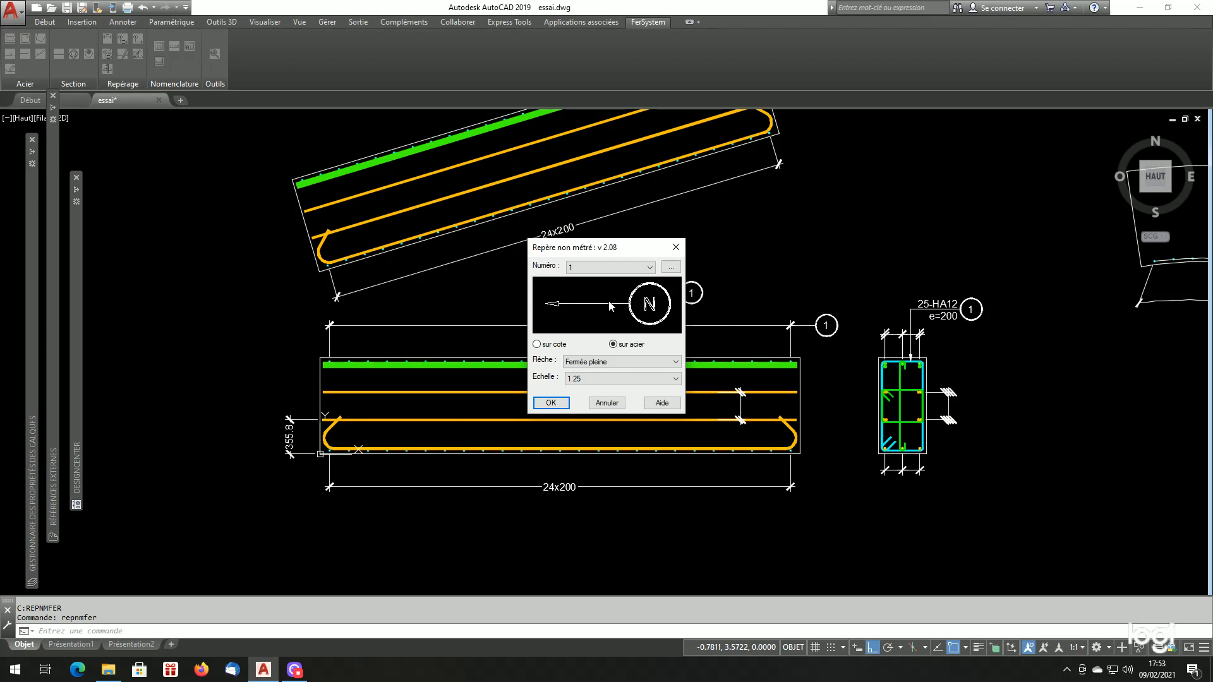
- Try the Petit Point and Aucune arrow types for the mark
click(613, 363)
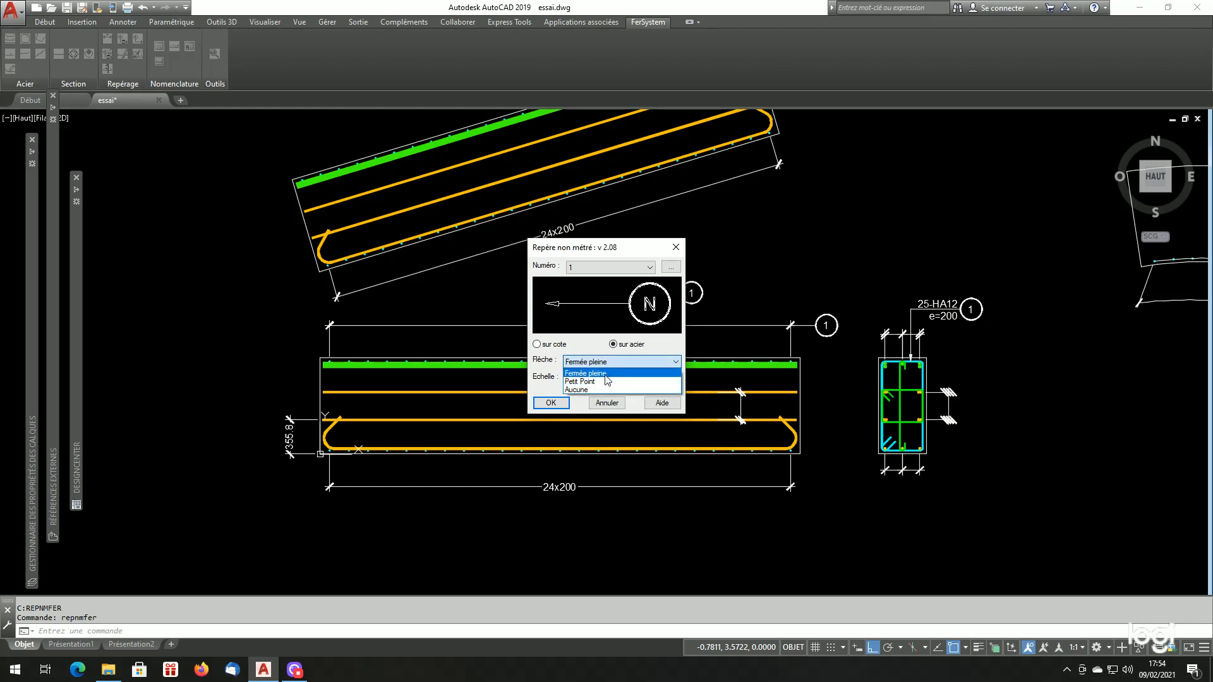
click(604, 382)
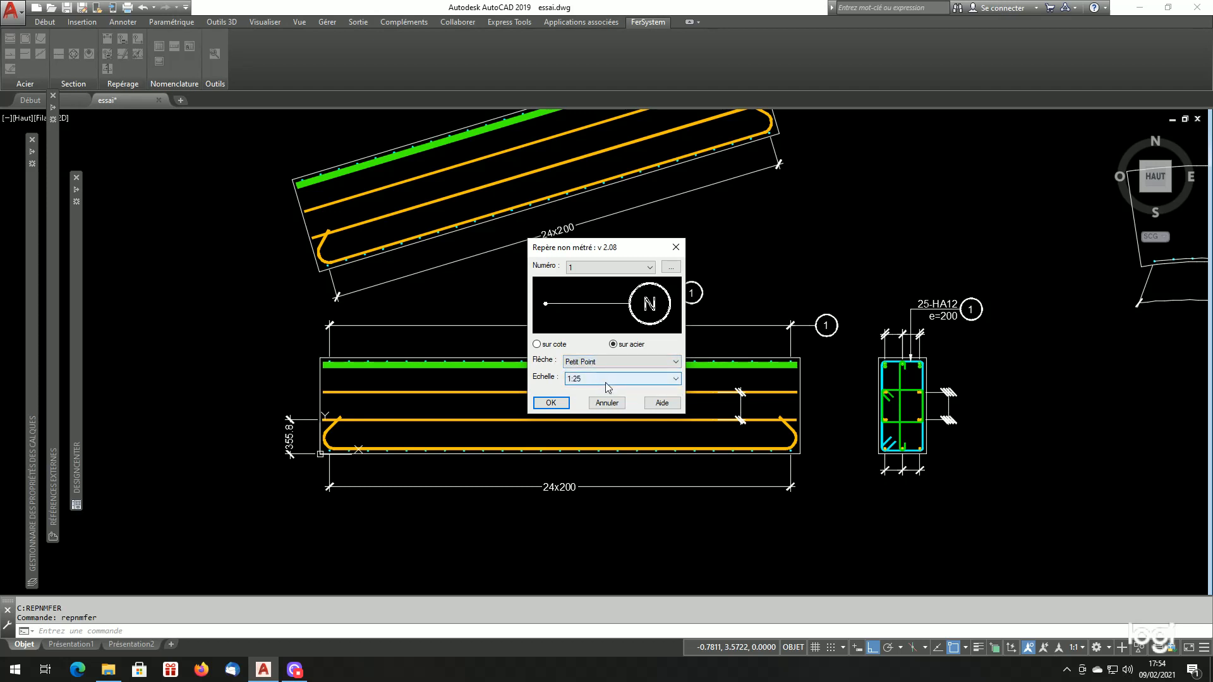
click(614, 361)
click(607, 389)
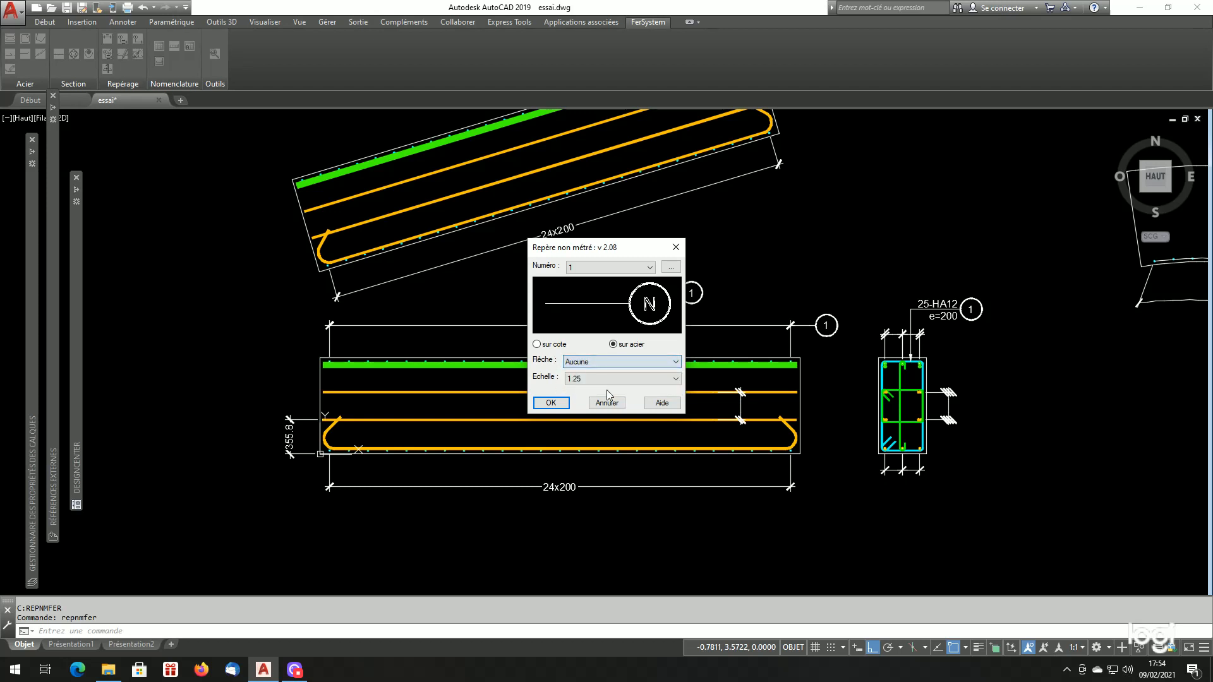
- Set the mark's arrow to Fermée pleine and its scale to 1:25, and accept the settings
click(616, 362)
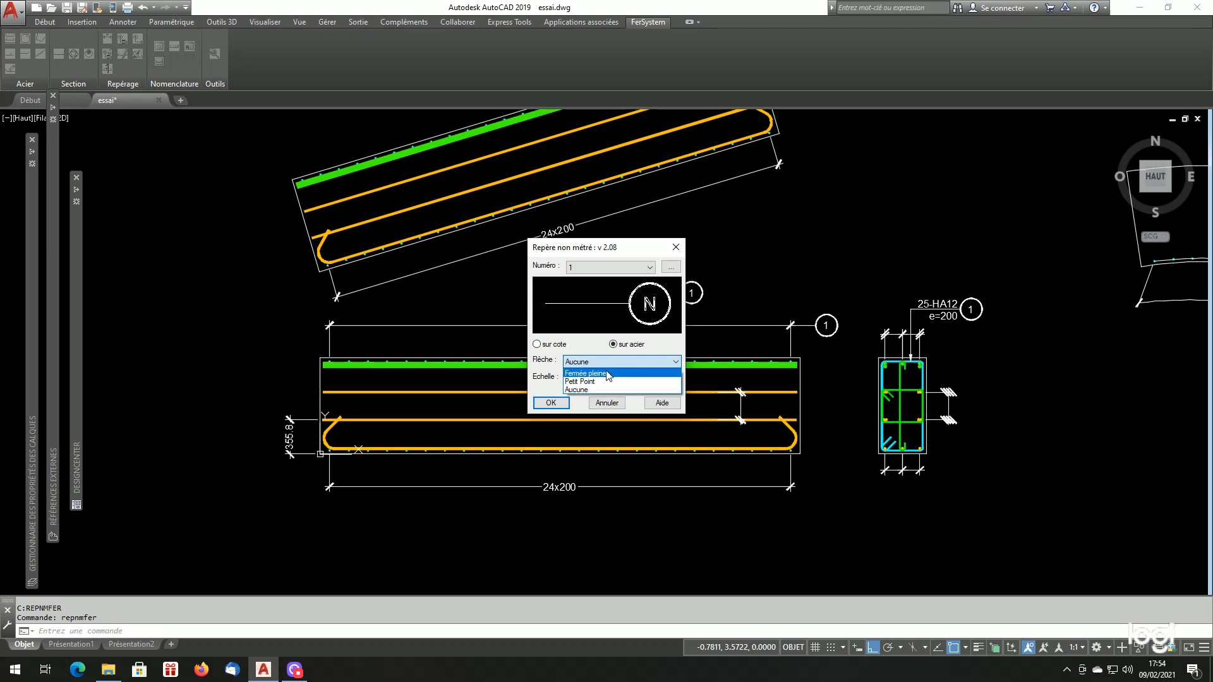
click(607, 373)
click(630, 379)
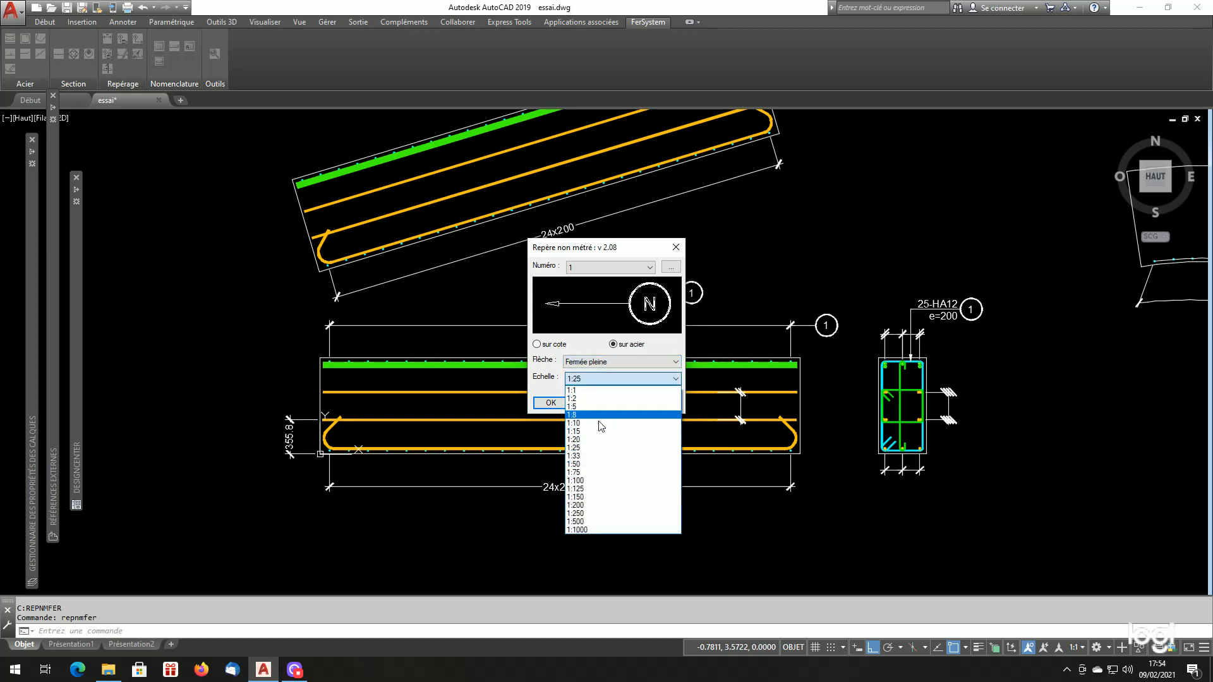
click(588, 448)
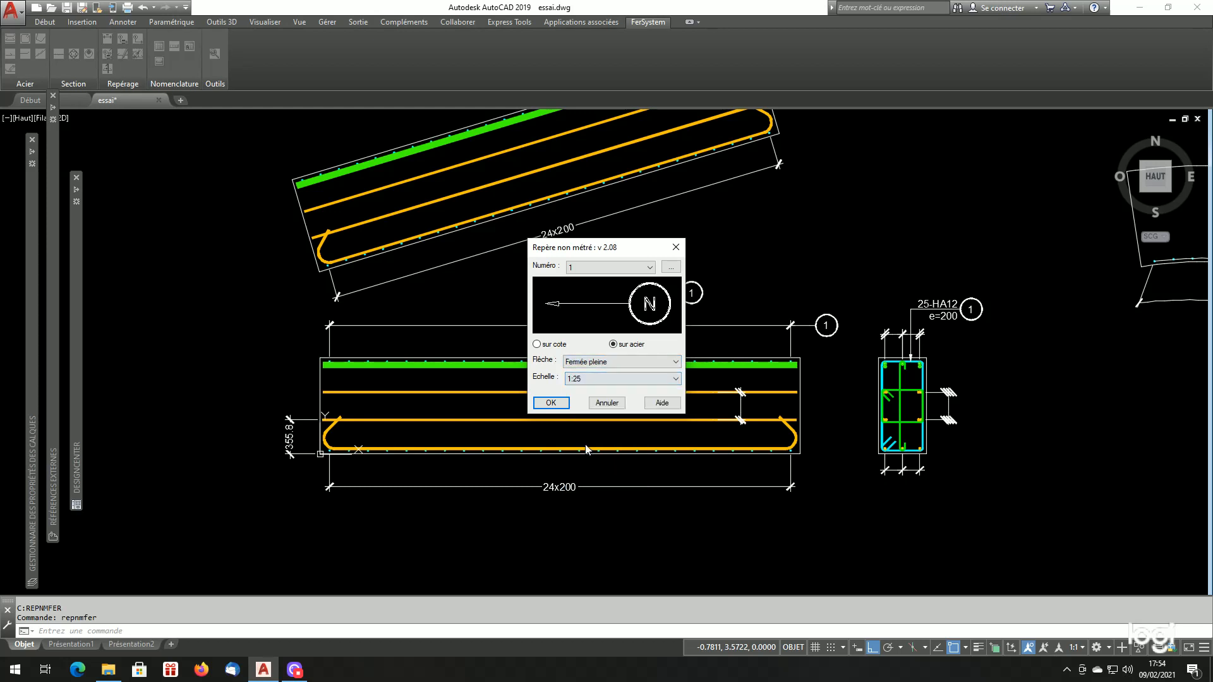
click(551, 403)
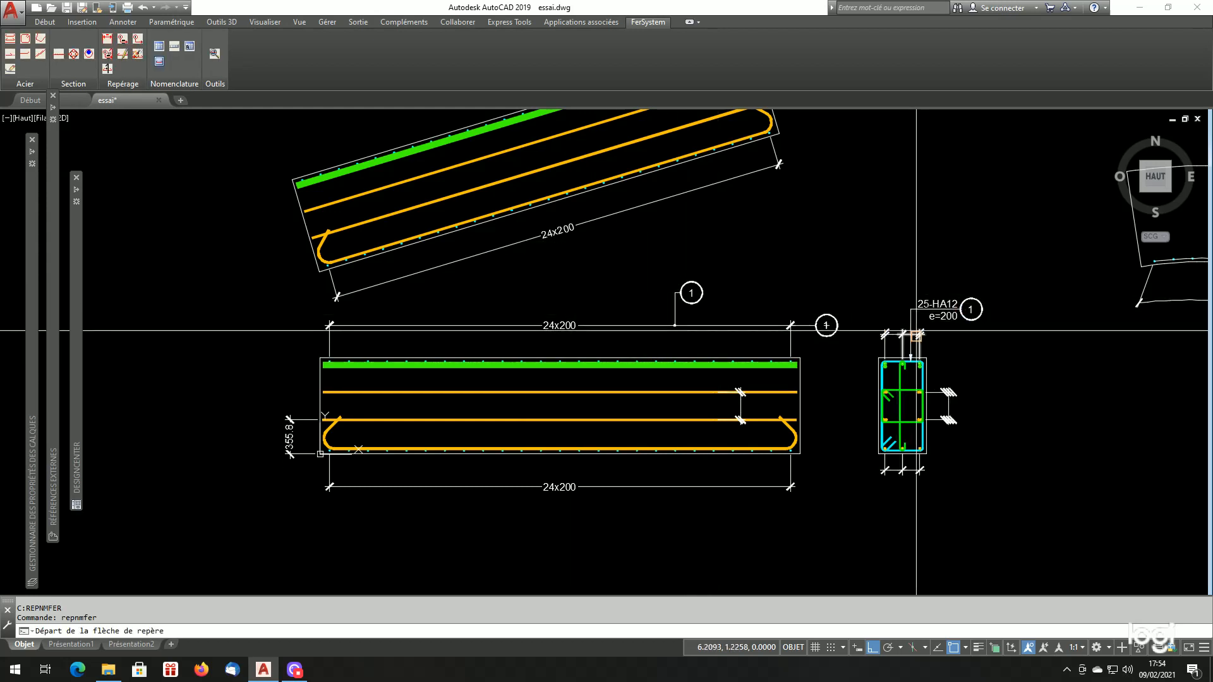
- Place mark 1 with its arrow on a stirrup dot at the elevation's upper edge and its circle above the 24x200 dimension, facing right
scroll(904, 308, up, 2)
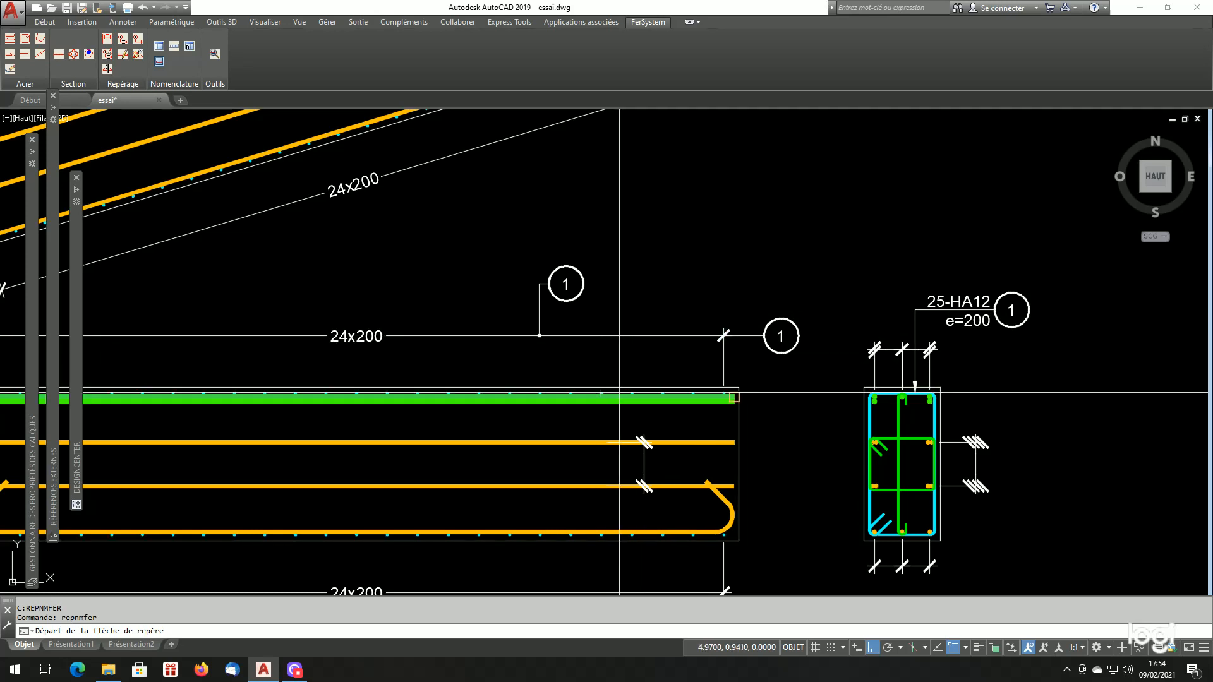
click(632, 392)
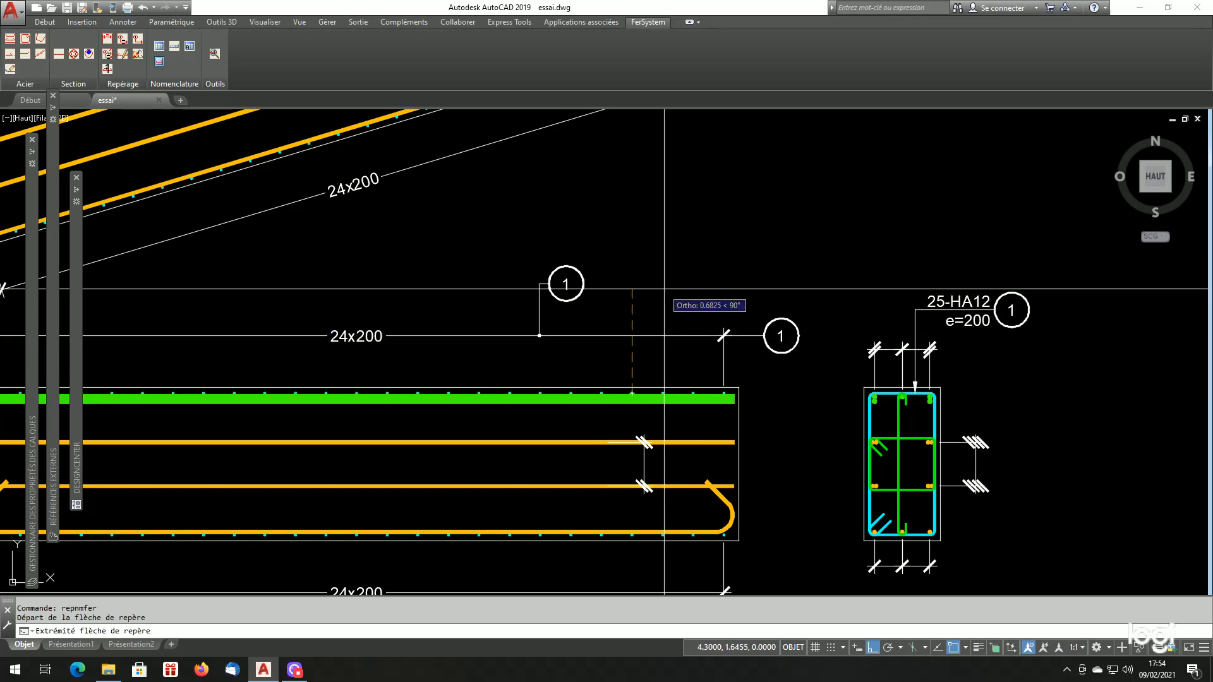
click(666, 283)
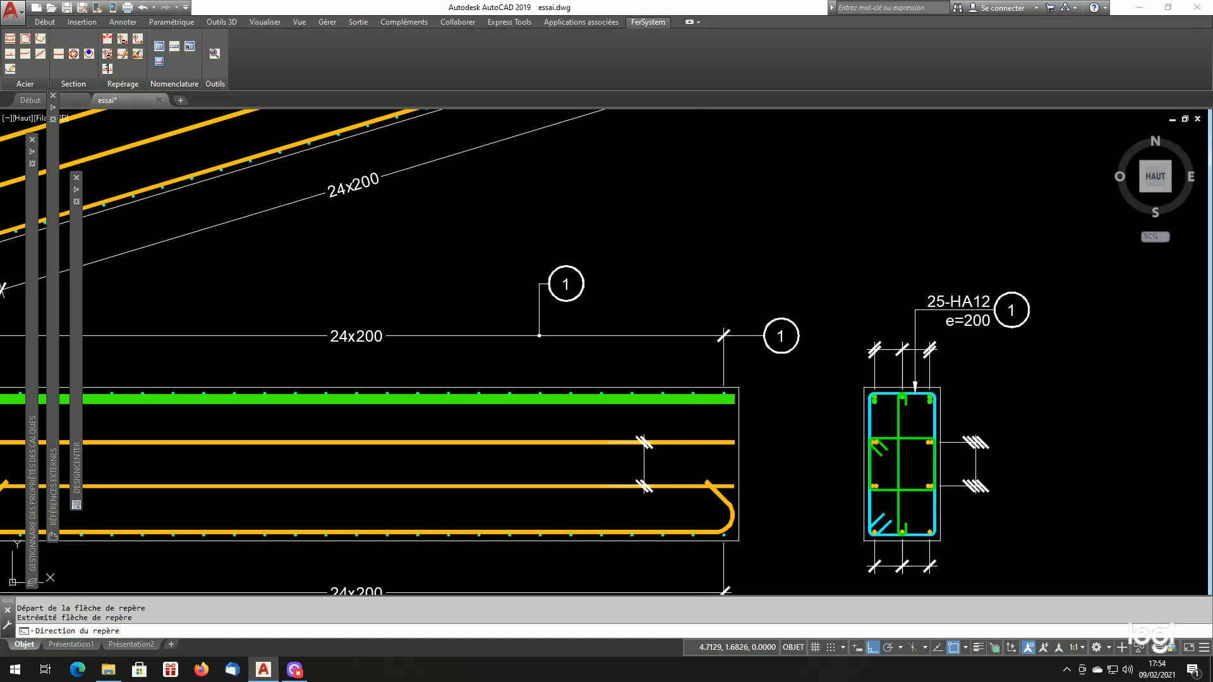
click(670, 285)
- Erase the arrowed mark 1 just placed on the elevation's stirrup
scroll(622, 360, up, 2)
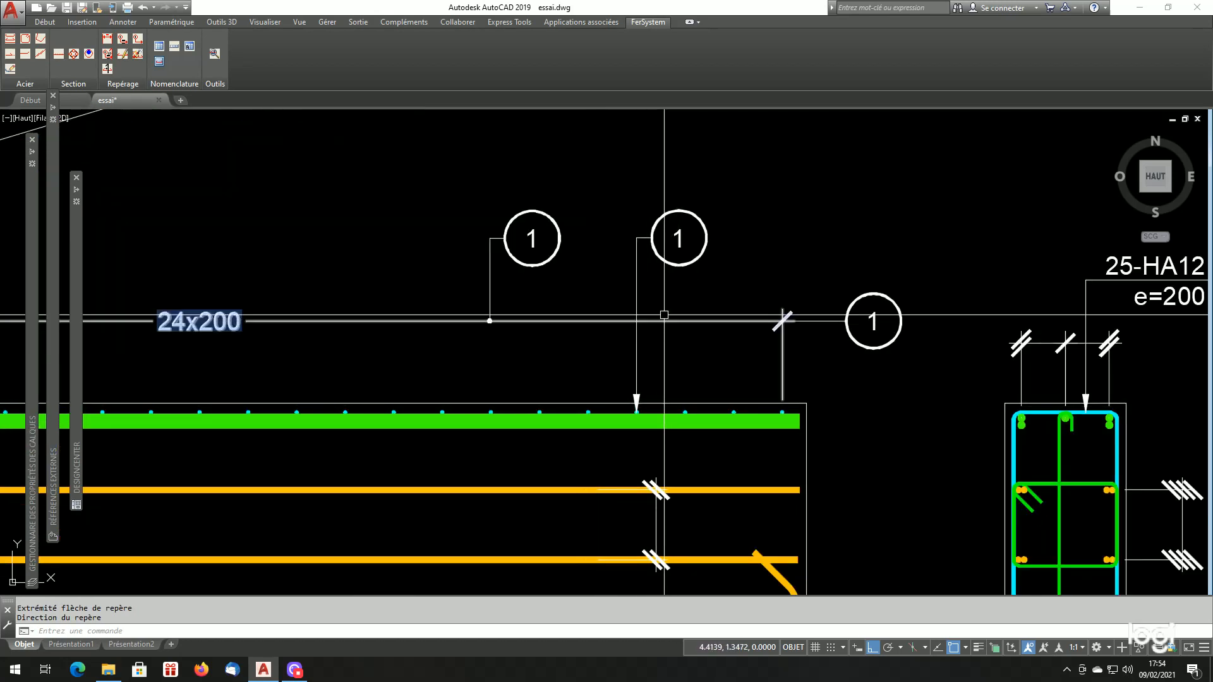
click(732, 217)
click(628, 270)
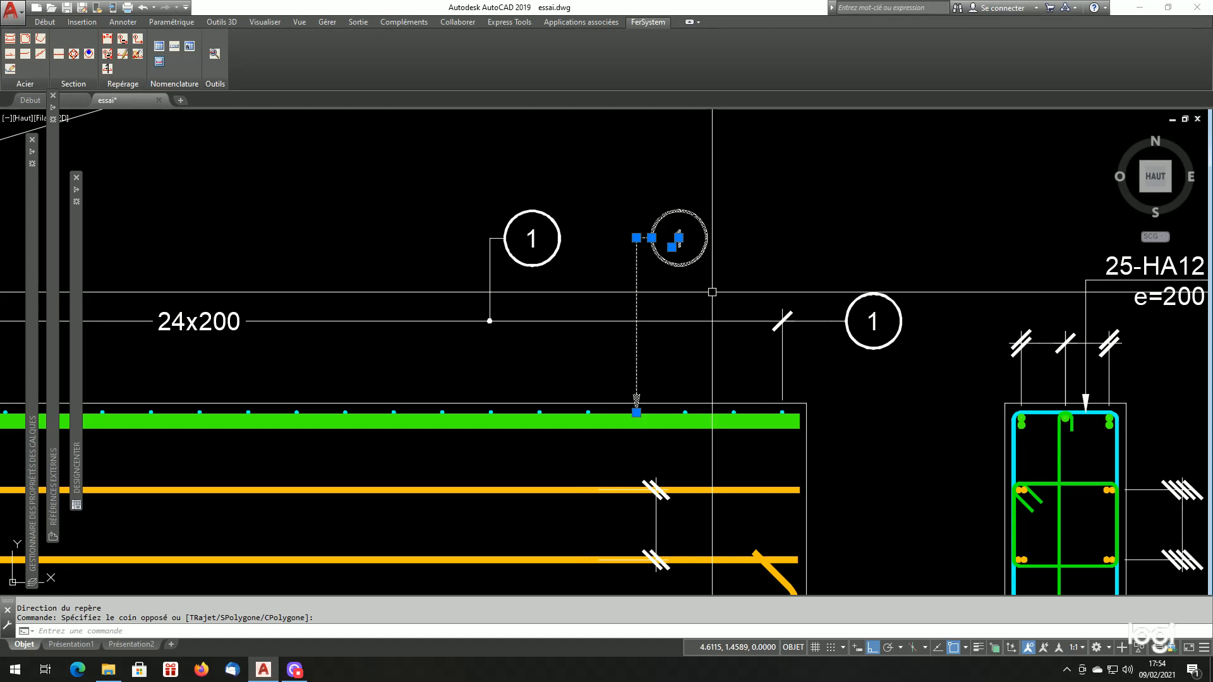
key(Return)
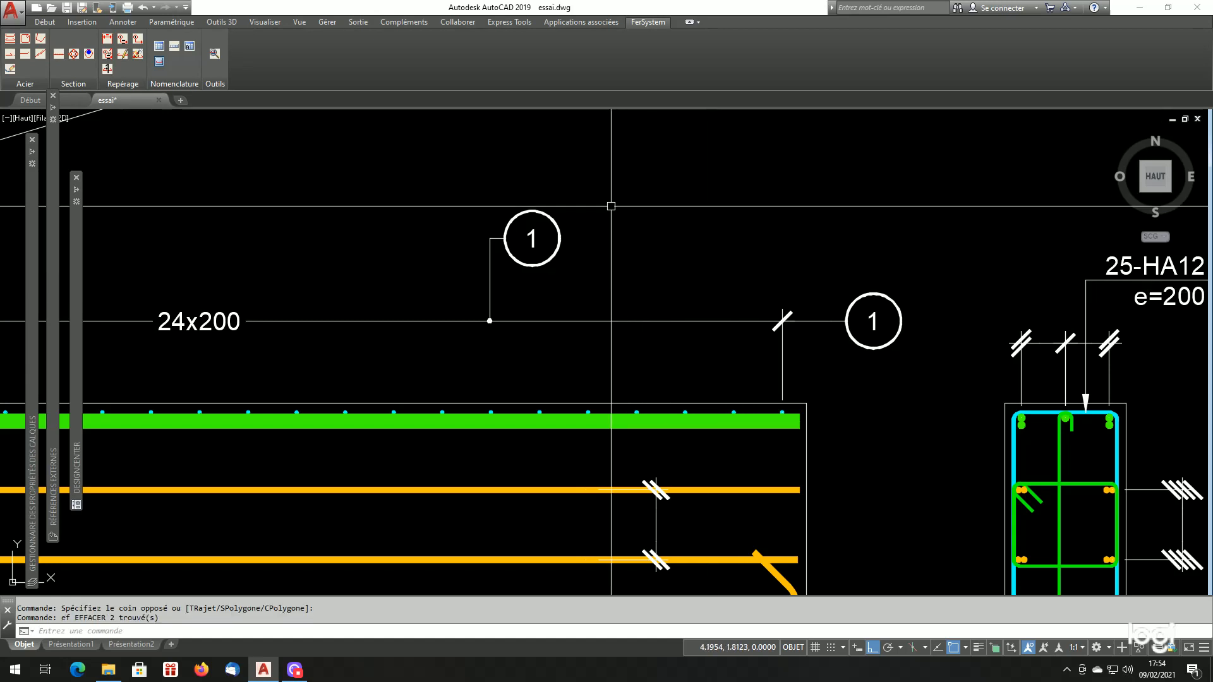
- Examine the marks and reinforcing bars on the beam's elevation and cross-section
scroll(787, 338, down, 5)
scroll(765, 336, up, 4)
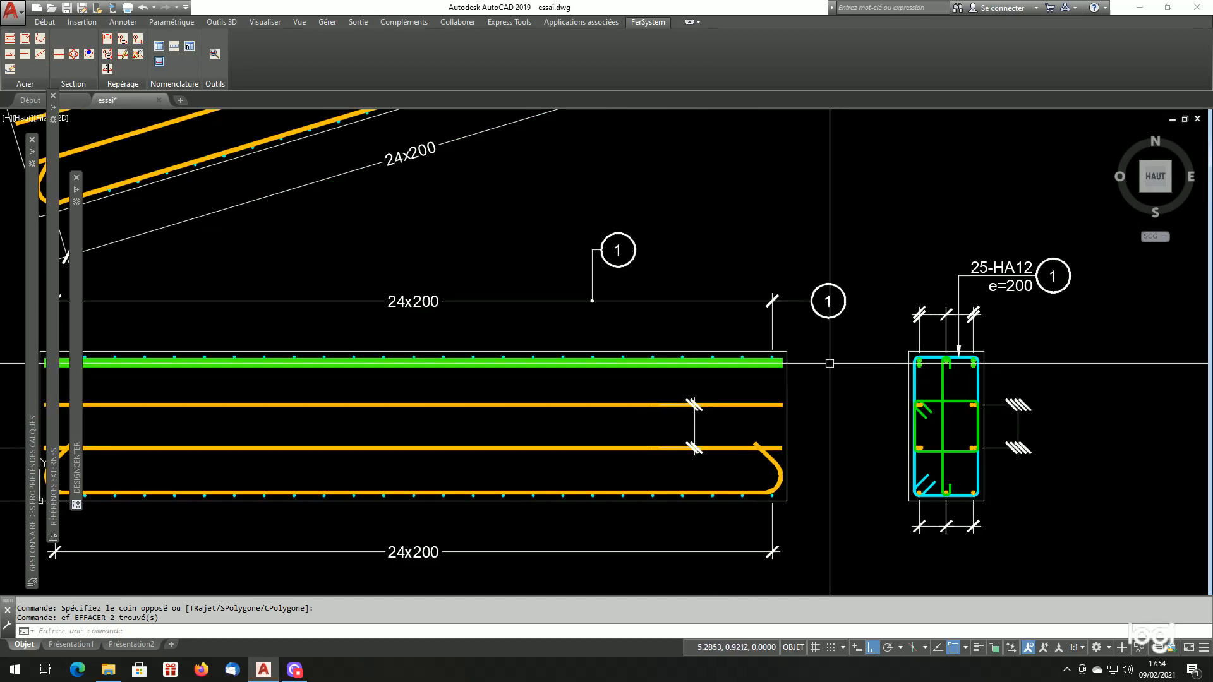
scroll(824, 391, down, 4)
scroll(923, 409, up, 4)
scroll(991, 395, up, 2)
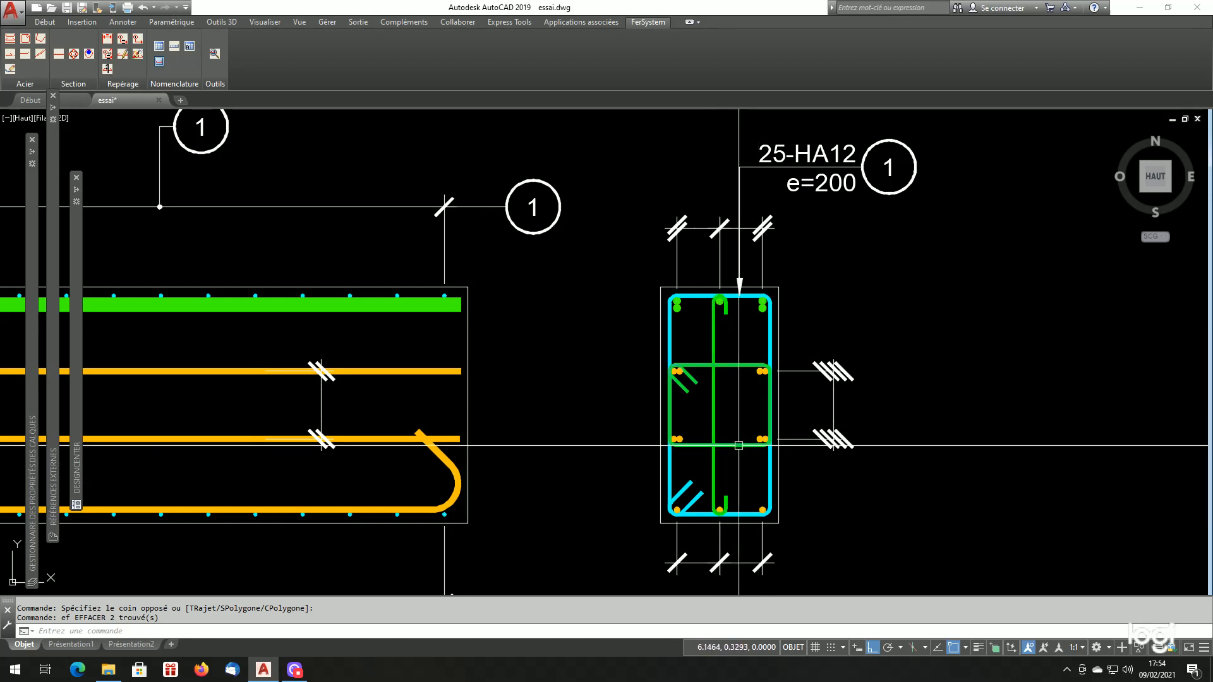
scroll(738, 445, down, 2)
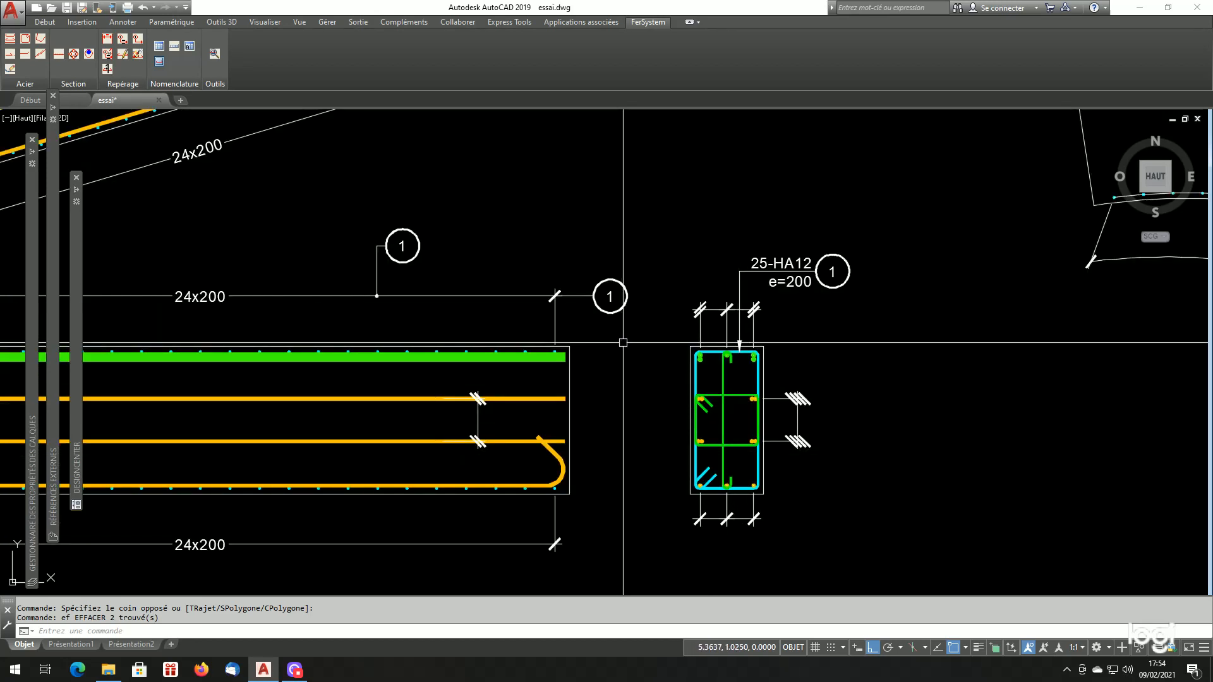
scroll(818, 435, up, 2)
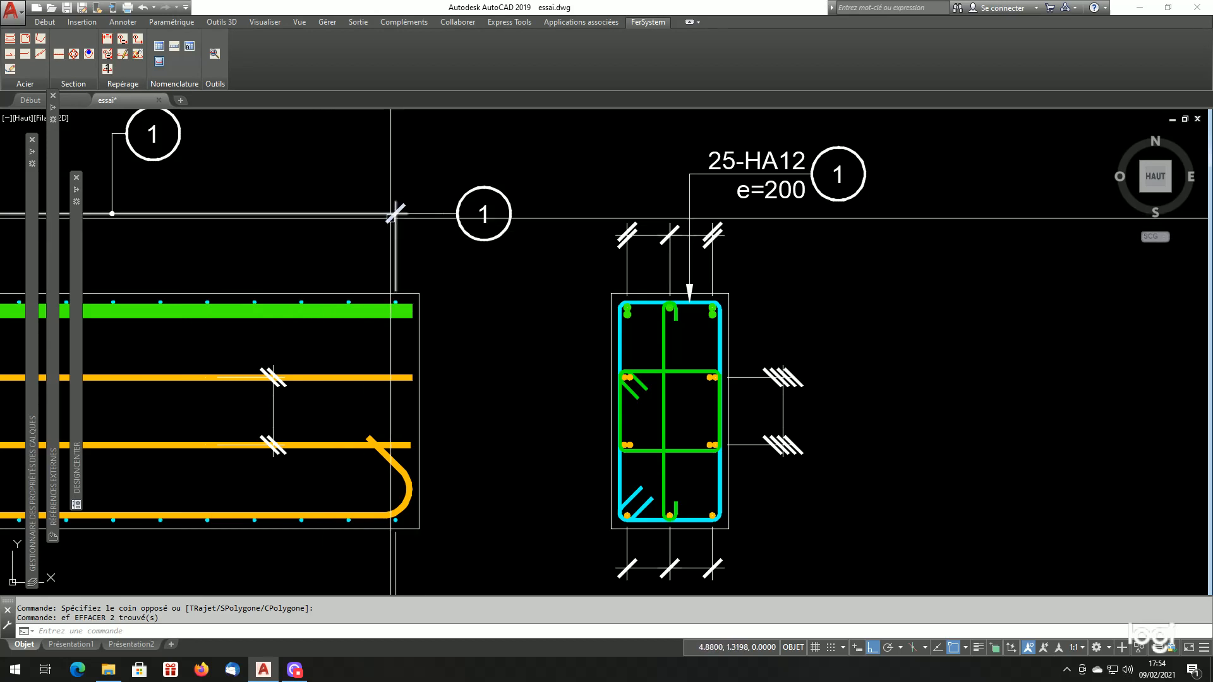
scroll(428, 211, down, 6)
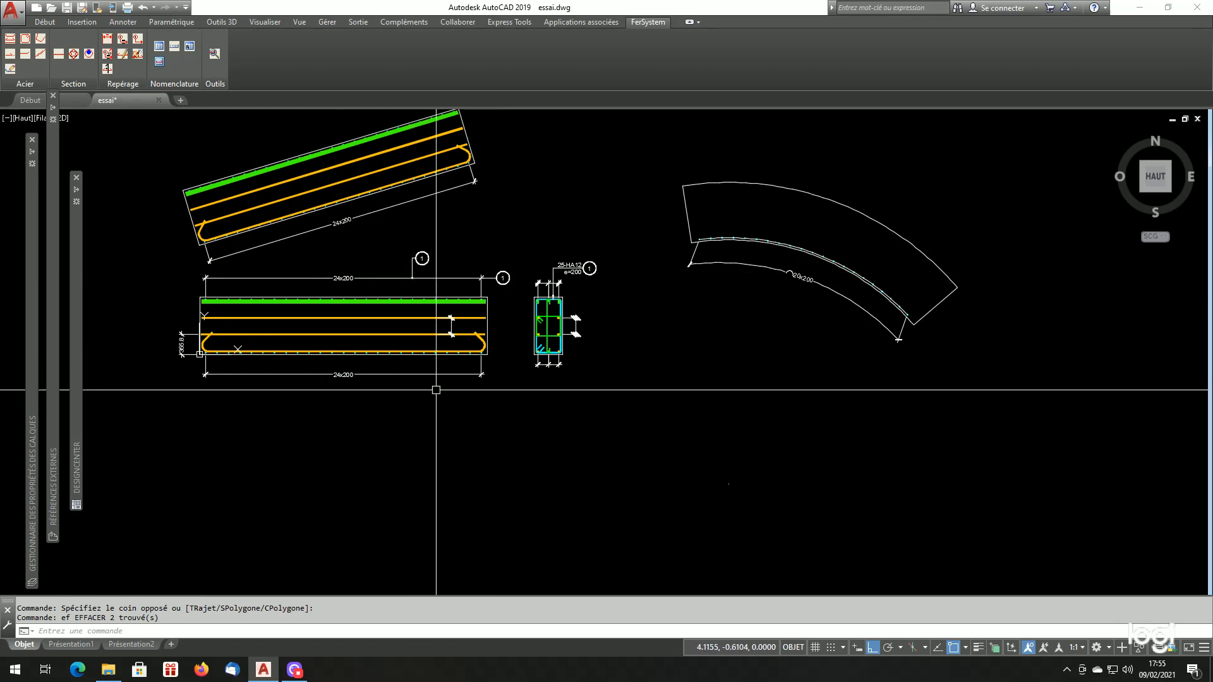
scroll(473, 319, up, 3)
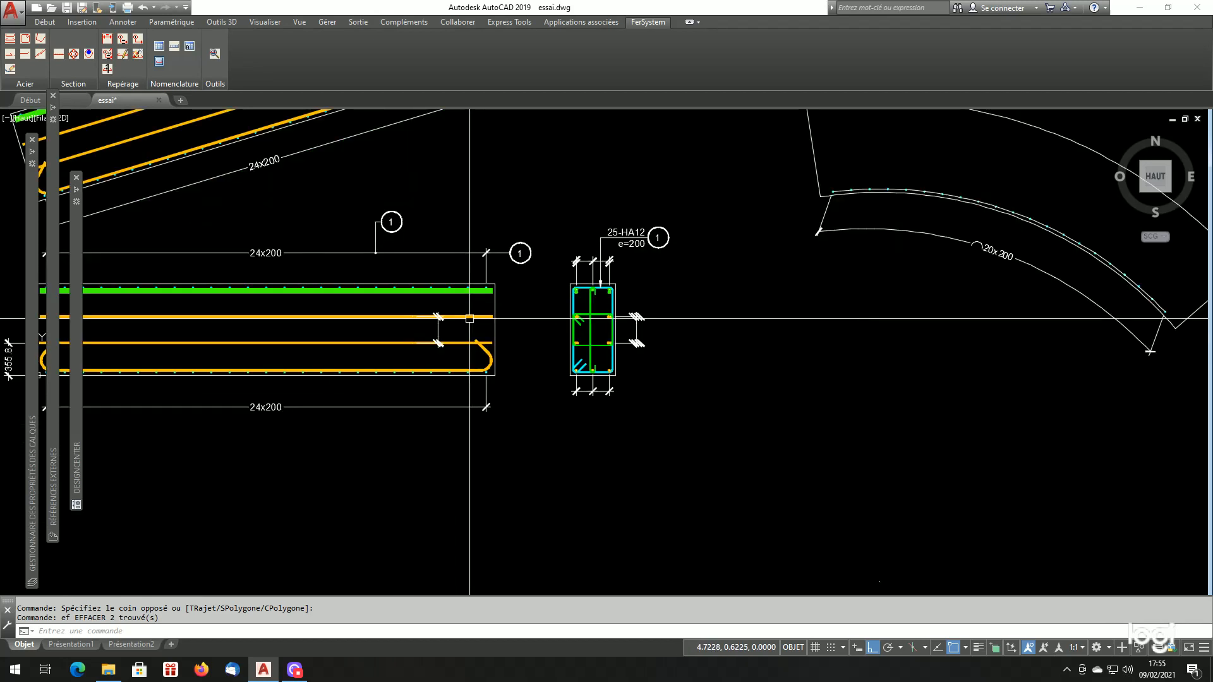
- Add measured mark number 2 to the section's vertical tie, with 25 bars at spacing 200, placing its label to the right of the section
click(123, 39)
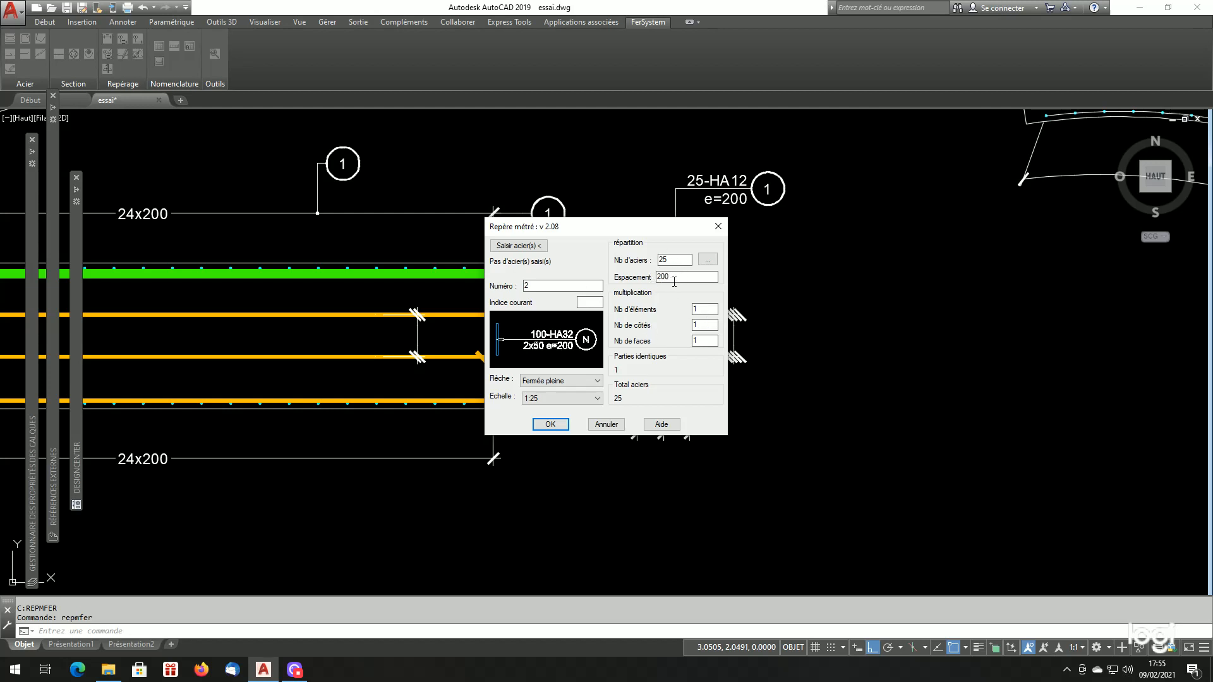
click(528, 247)
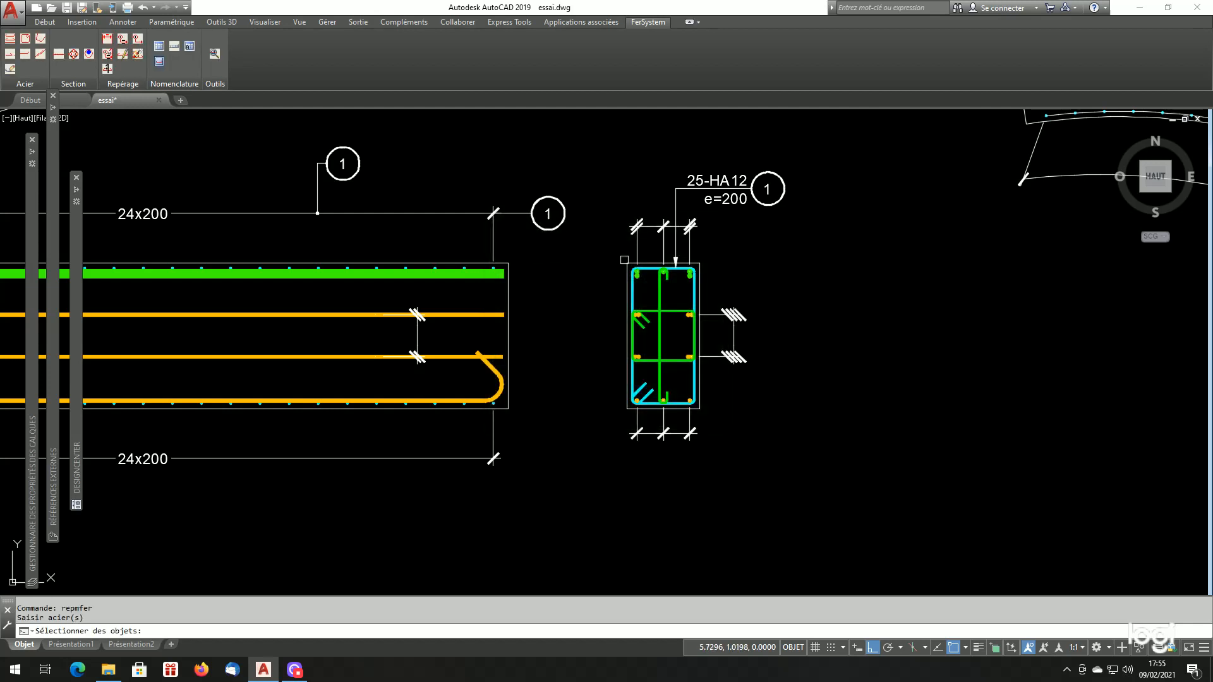
click(661, 289)
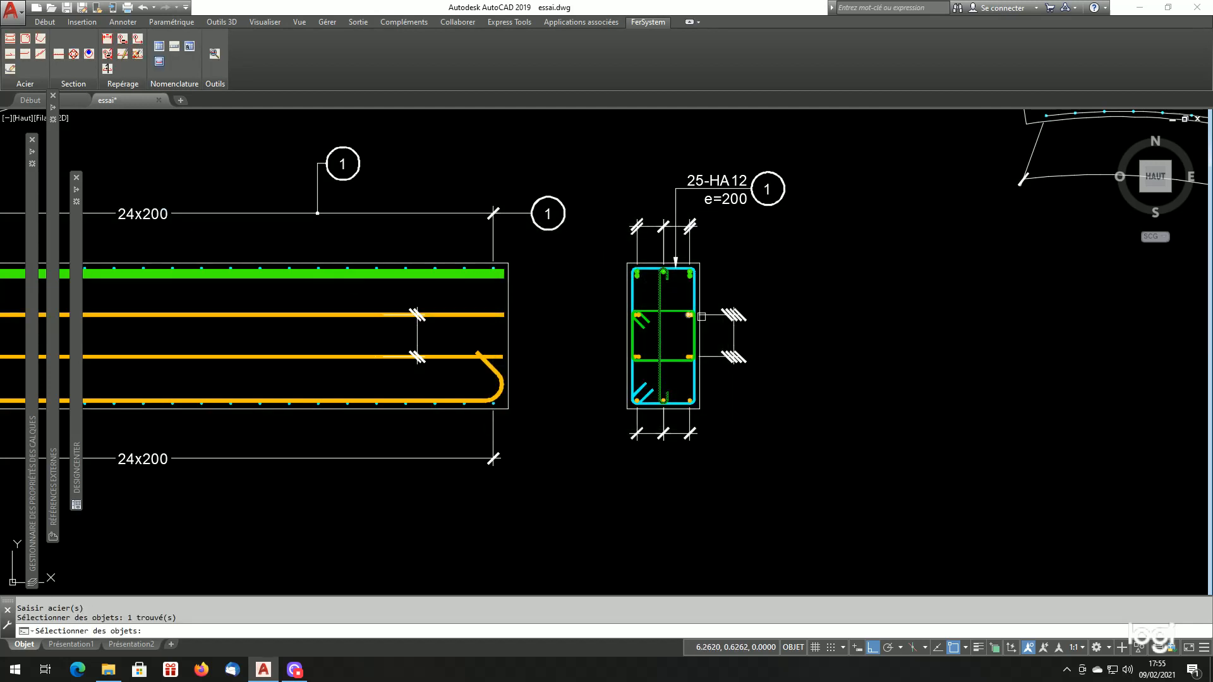
right_click(741, 291)
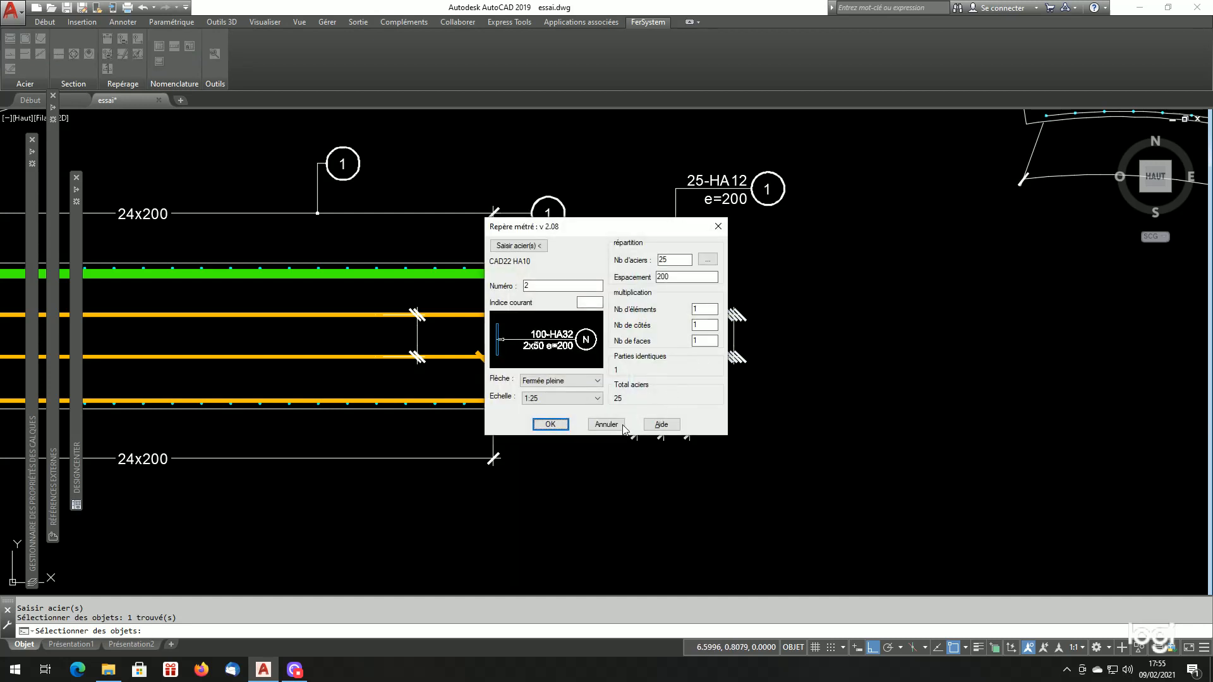
click(550, 424)
key(Return)
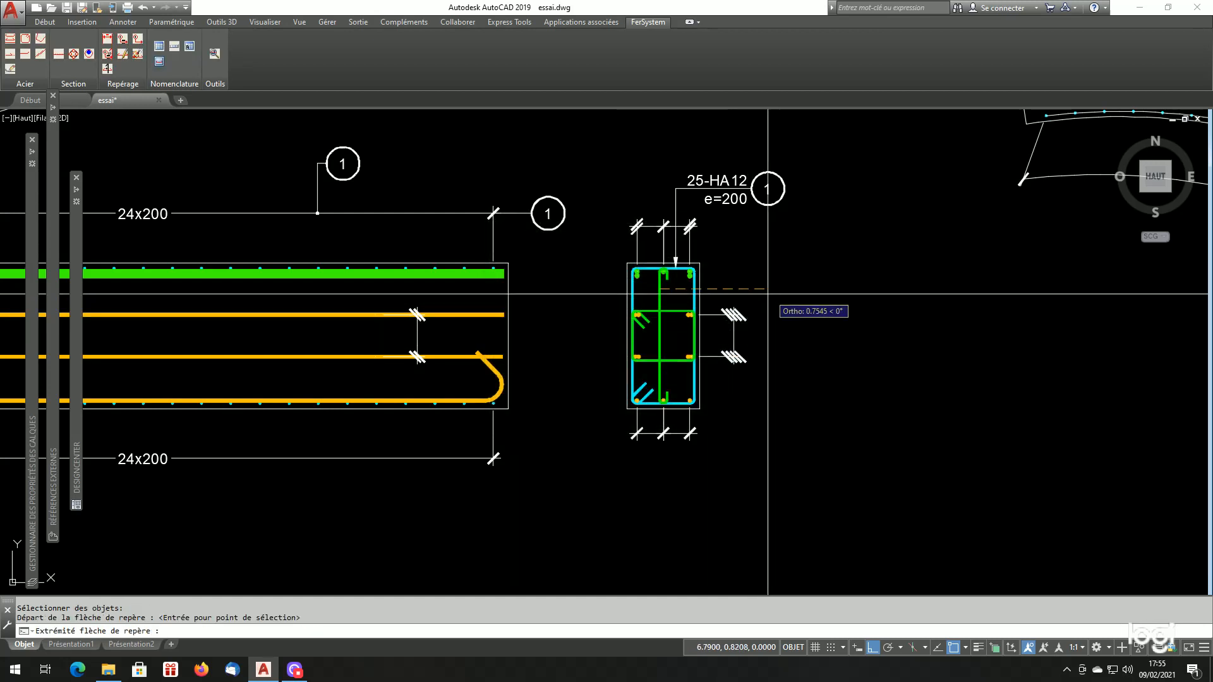
click(831, 312)
click(896, 428)
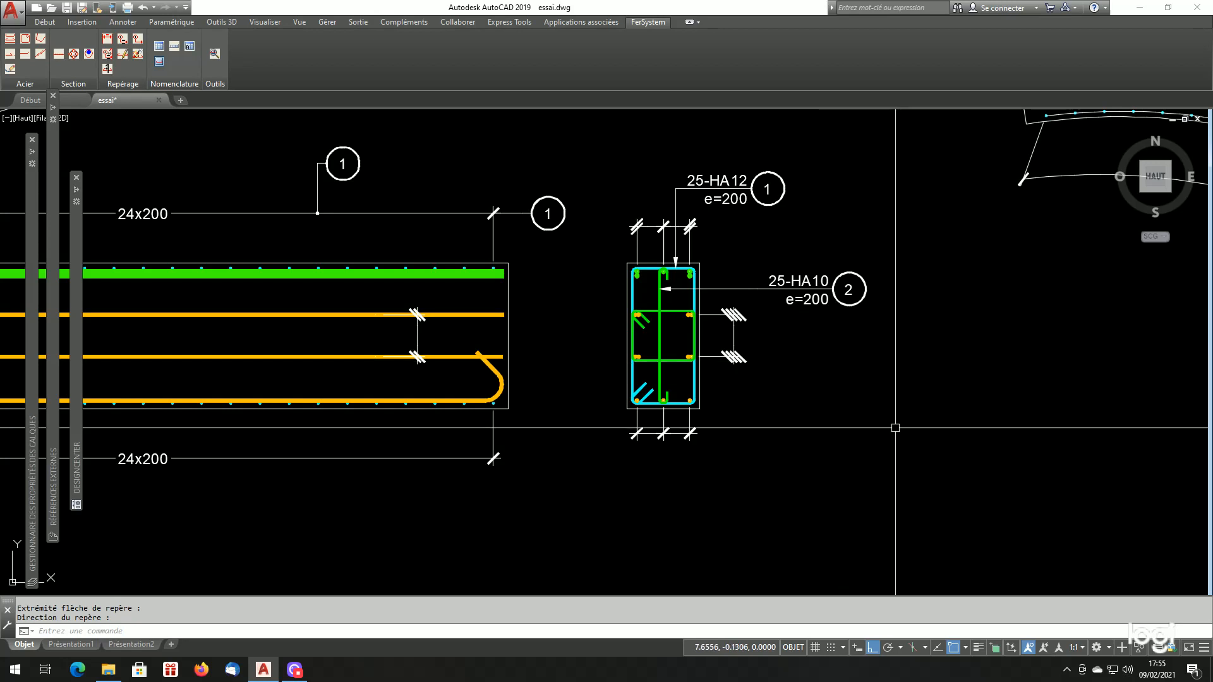
- Add non-measured mark number 2 on the dimension (sur cote), attached beside mark 1 above the elevation's upper 24x200 dimension
scroll(895, 428, down, 2)
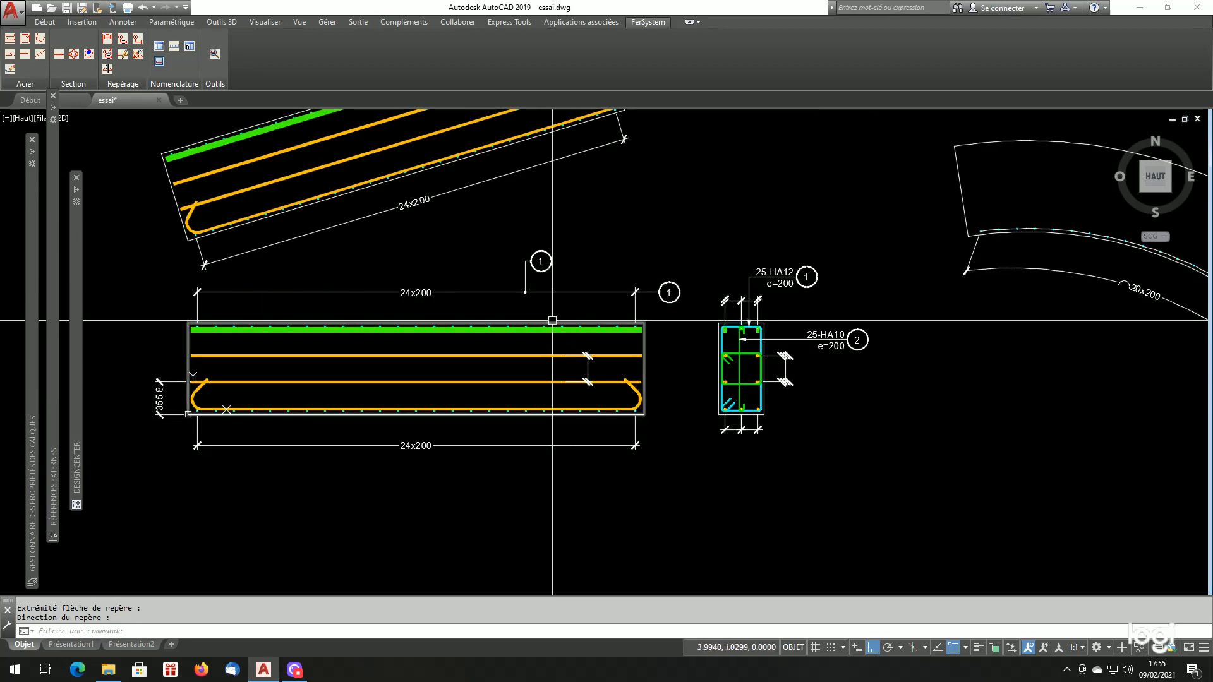
scroll(518, 310, up, 2)
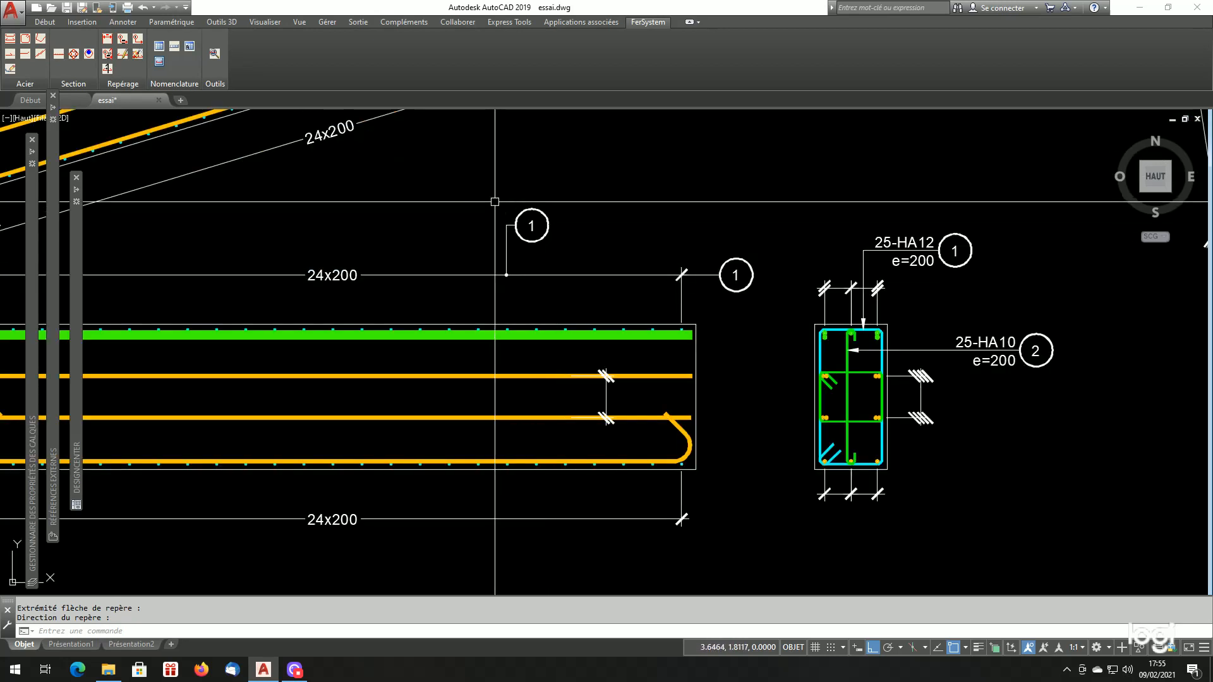
click(137, 40)
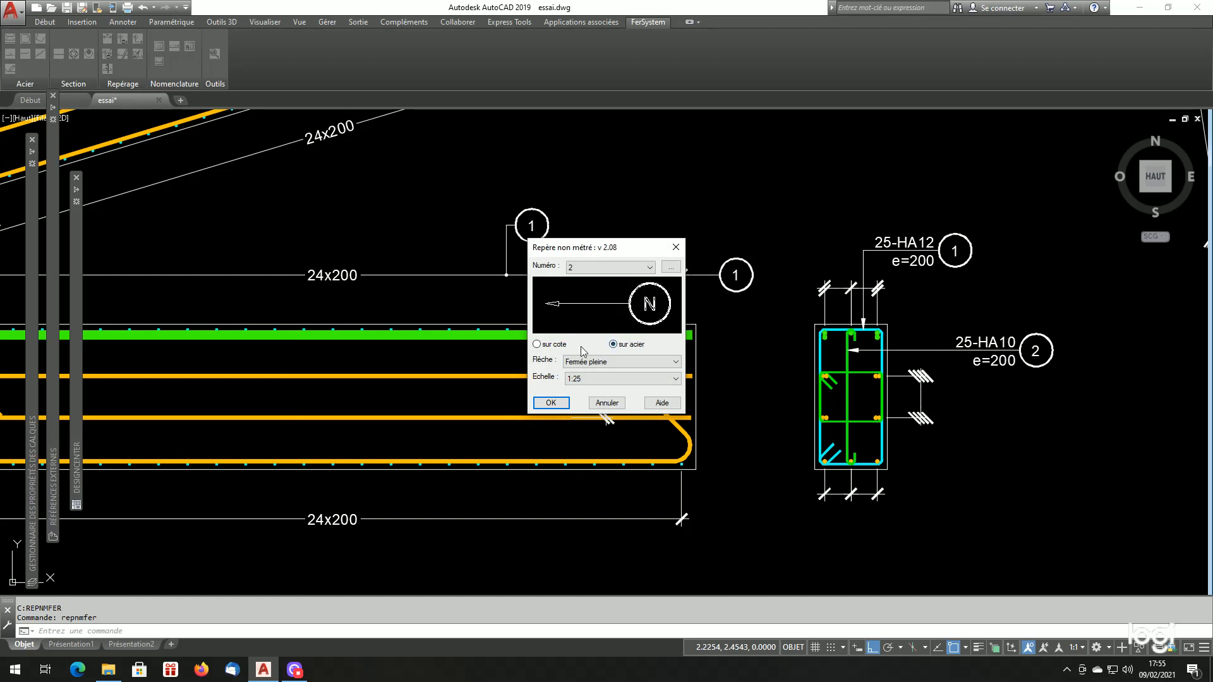
click(555, 344)
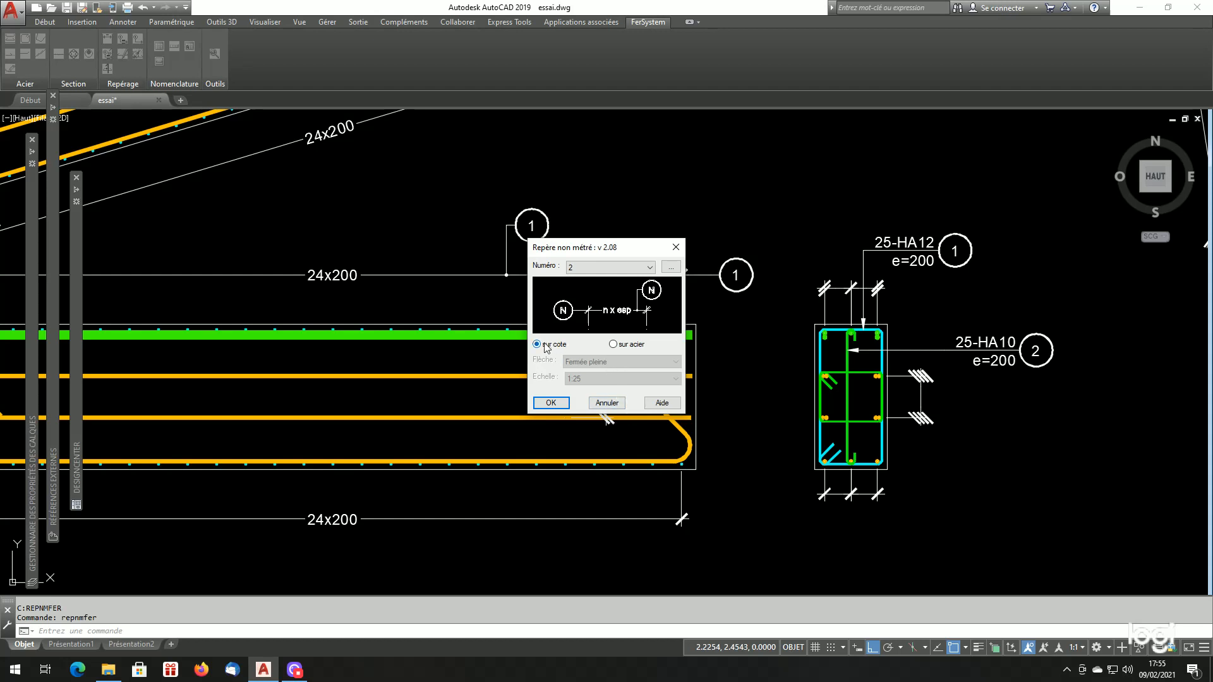
click(551, 403)
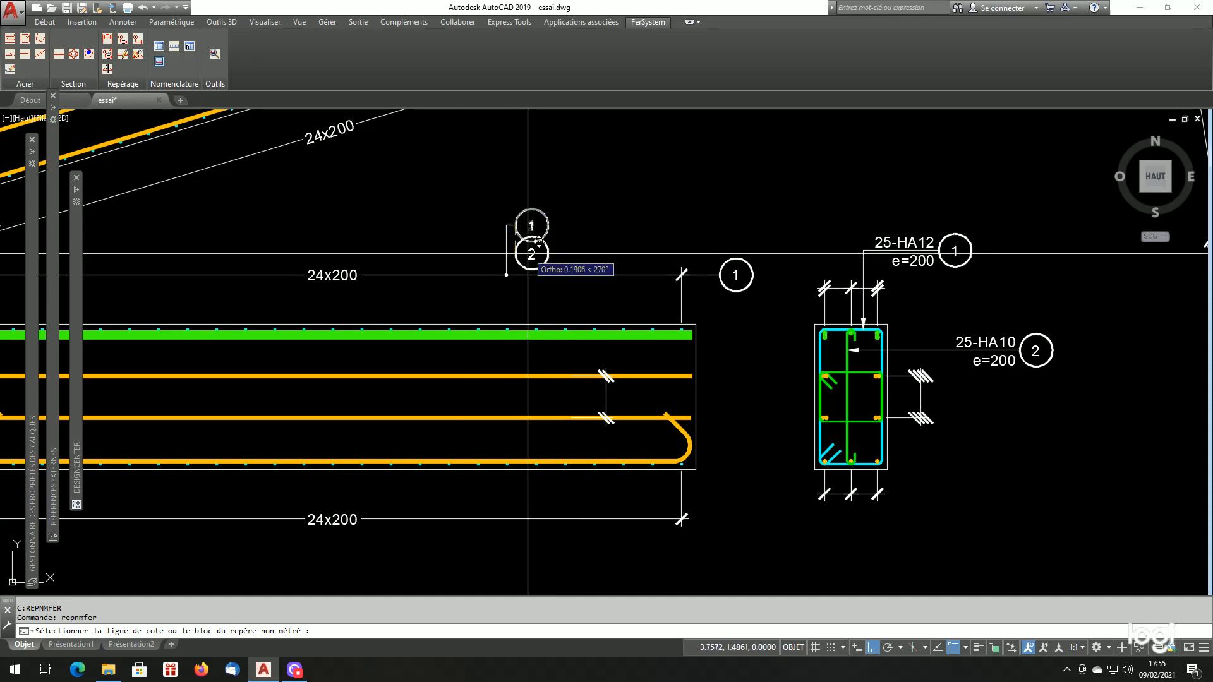
click(548, 225)
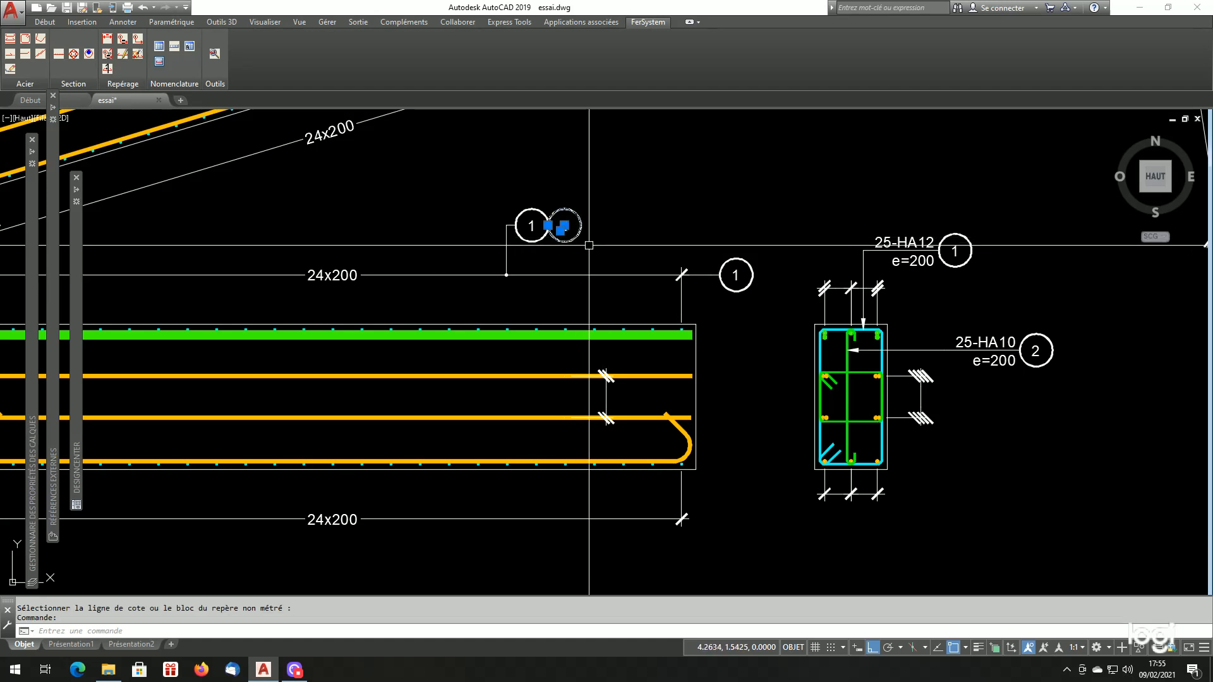
key(Escape)
key(Escape)
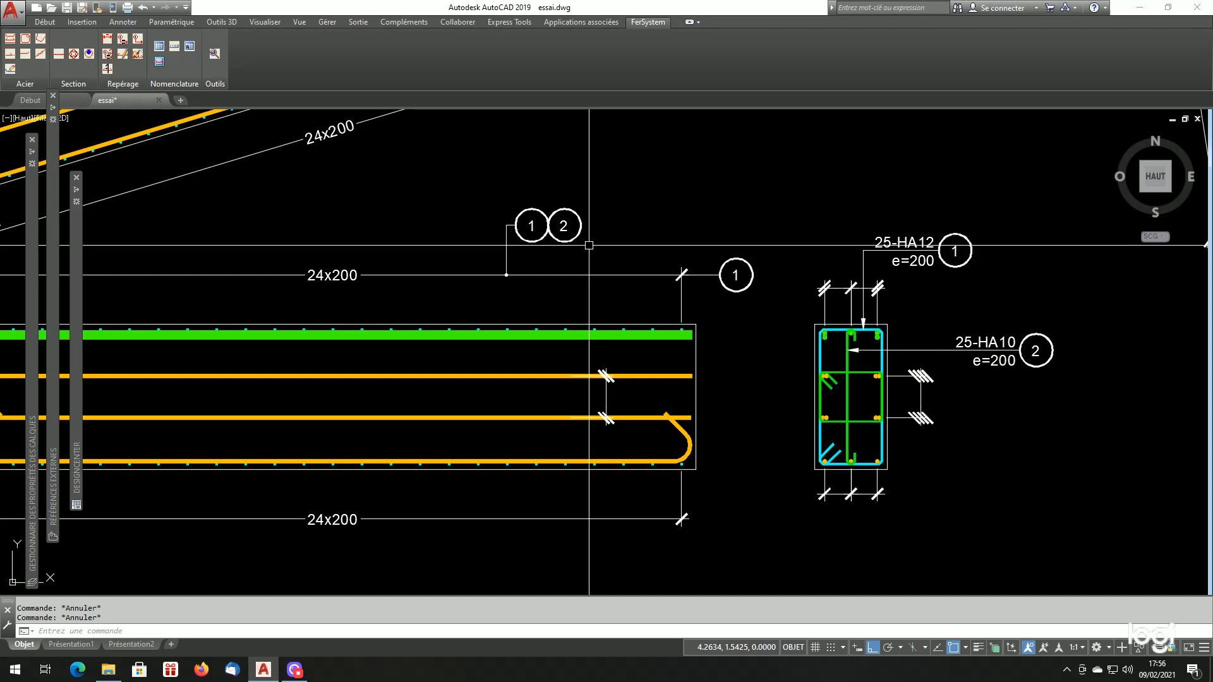
- Turn on group selection (PICKSTYLE 1), select the adjoining marks 1 and 2 to check their grouping, and clear the selection
key(ctrl+h)
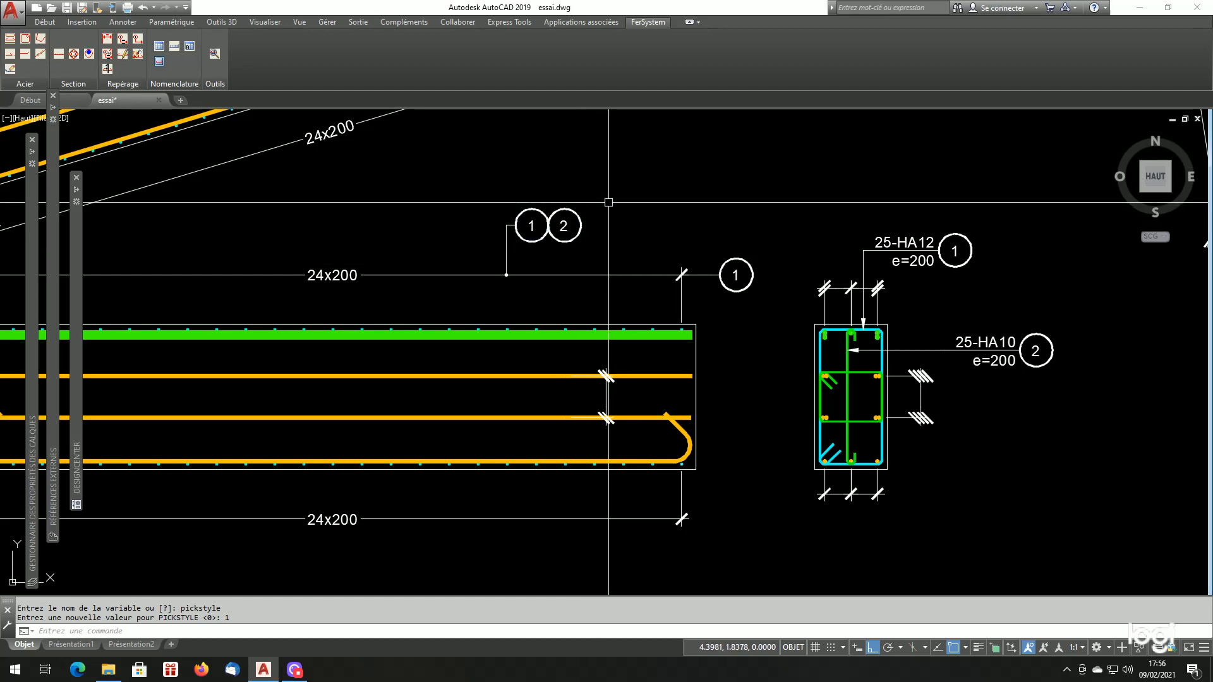
click(557, 225)
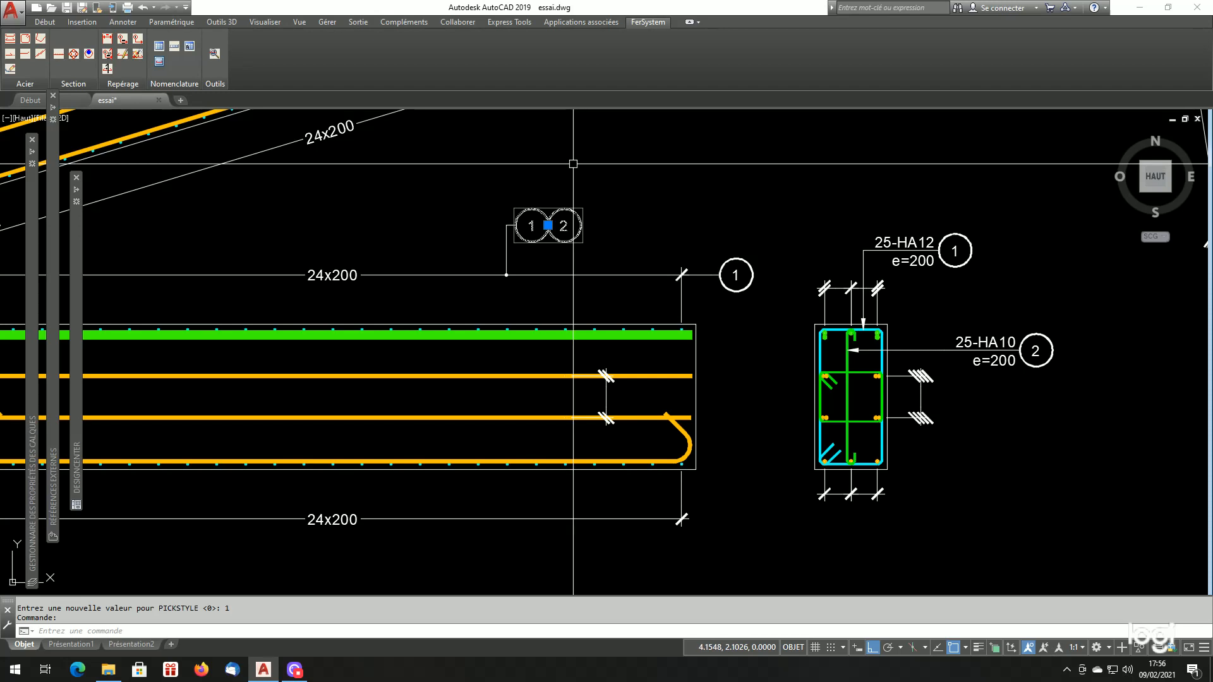
key(Escape)
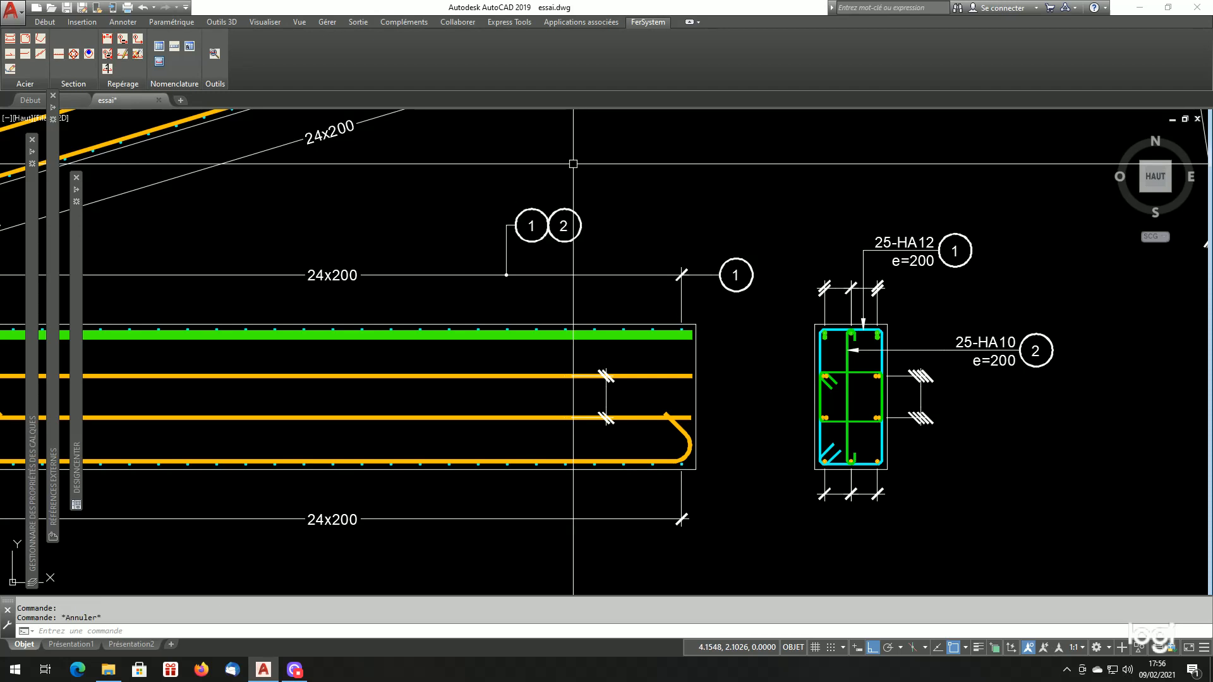
- Move the grouped marks 1 and 2 a short distance to the right, away from the leader's corner
text(dp)
key(Return)
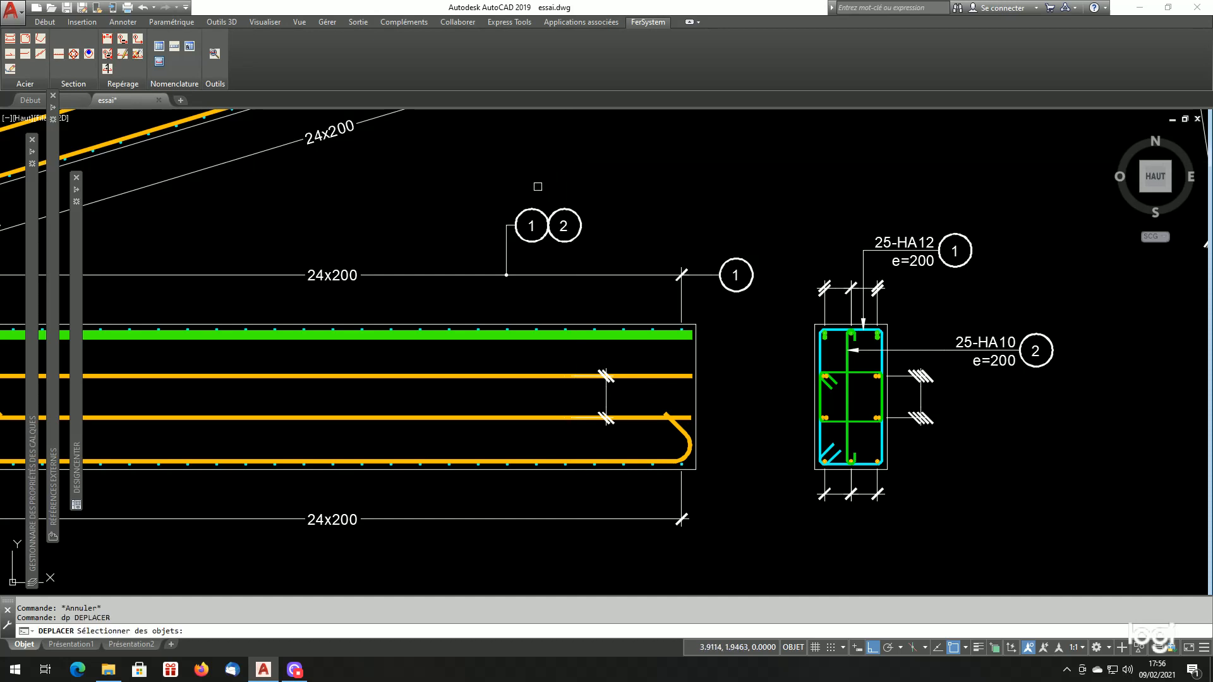
click(522, 218)
key(Return)
click(522, 166)
click(550, 163)
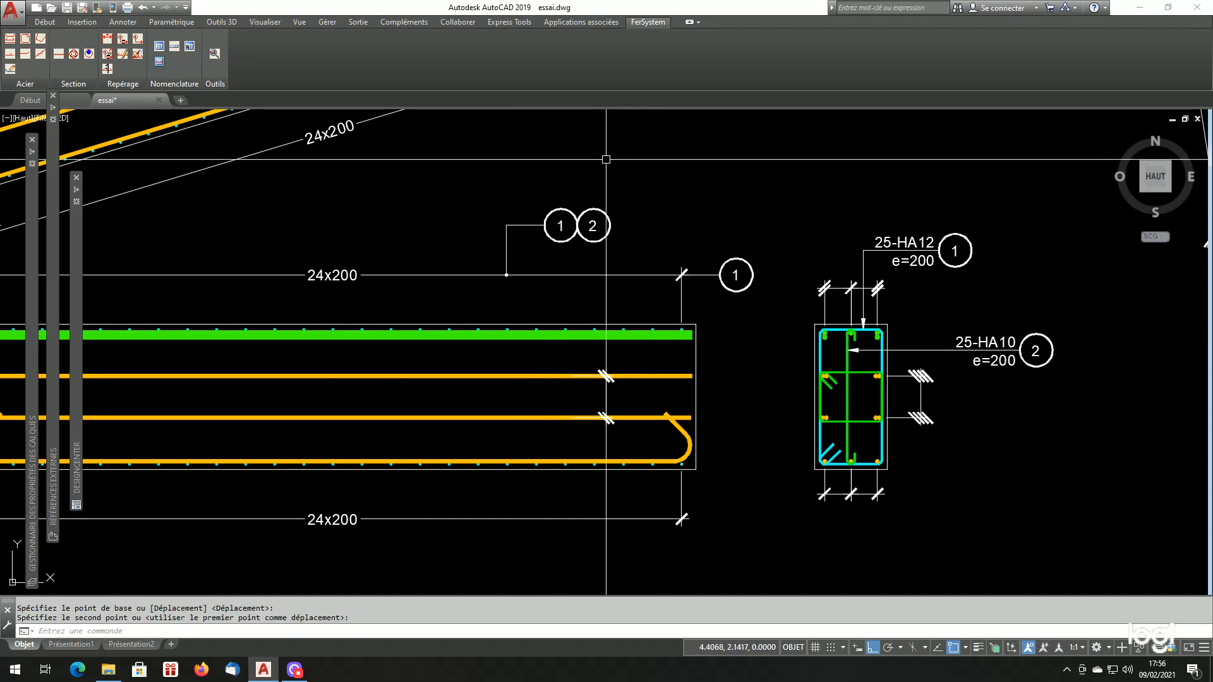
- Move the grouped marks 1 and 2 slightly back to the left, closer to the leader's corner
key(Return)
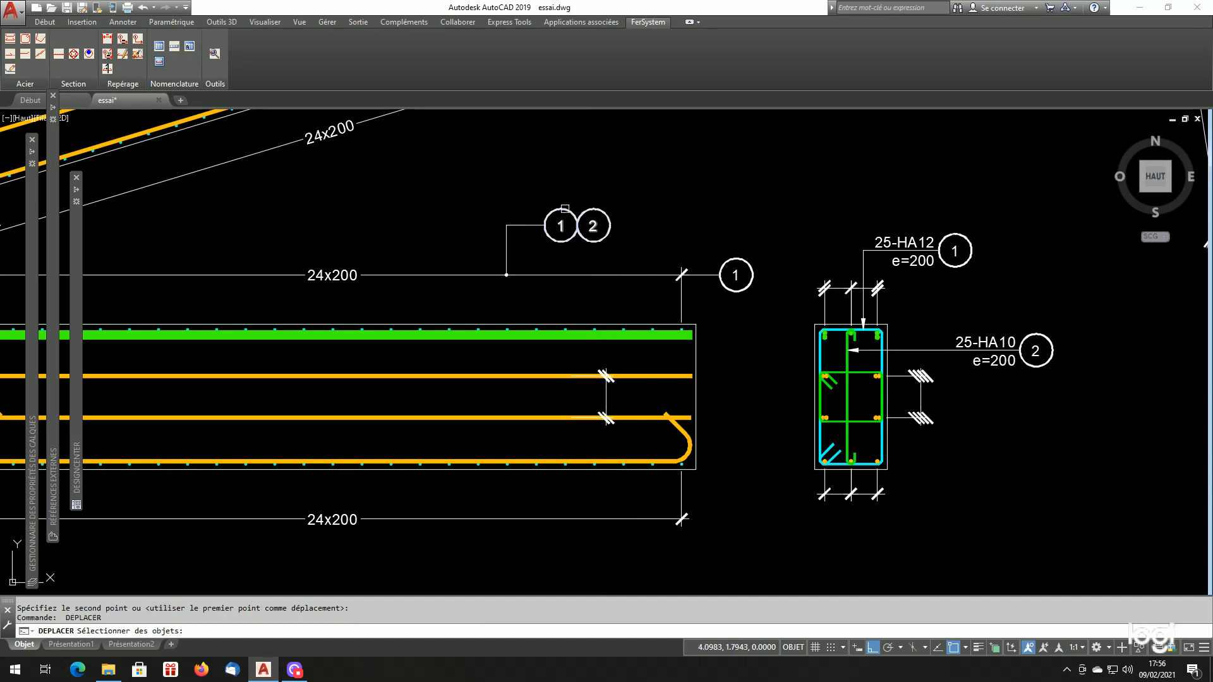
click(565, 209)
key(Return)
click(559, 175)
click(542, 175)
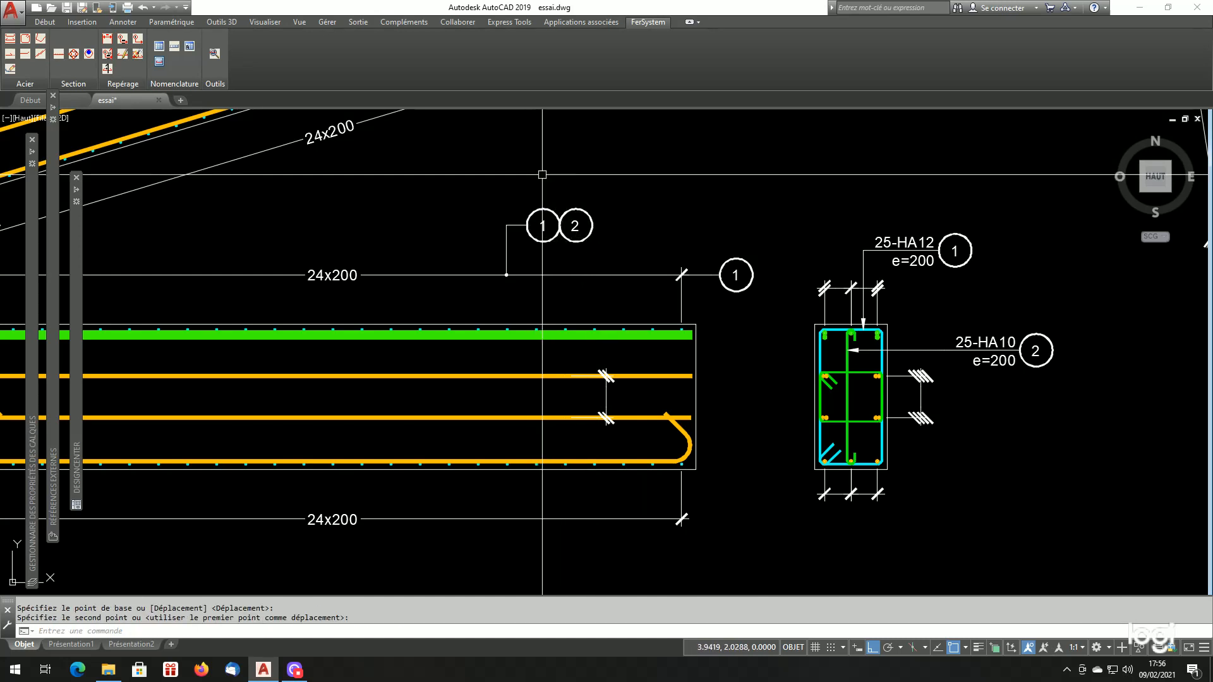
- Check the grouping of marks 1 and 2, turn off group selection (PICKSTYLE 0), select mark 2 alone, and clear the selection
scroll(488, 226, up, 2)
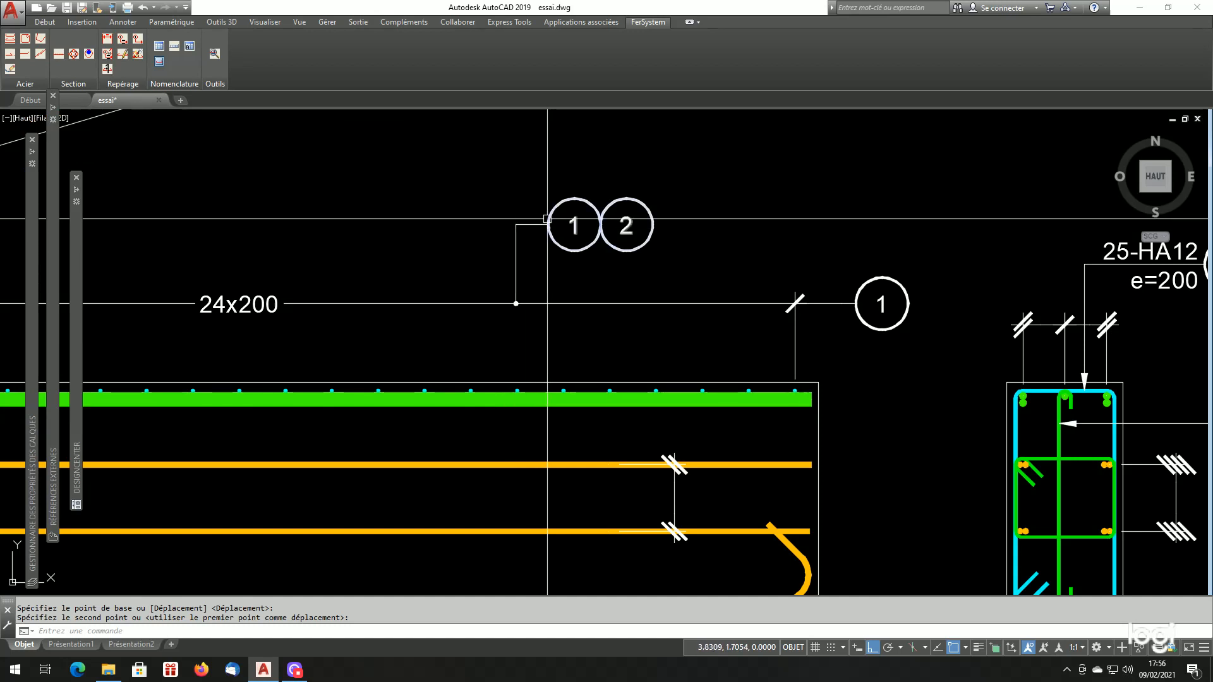
scroll(625, 249, down, 2)
scroll(647, 249, up, 2)
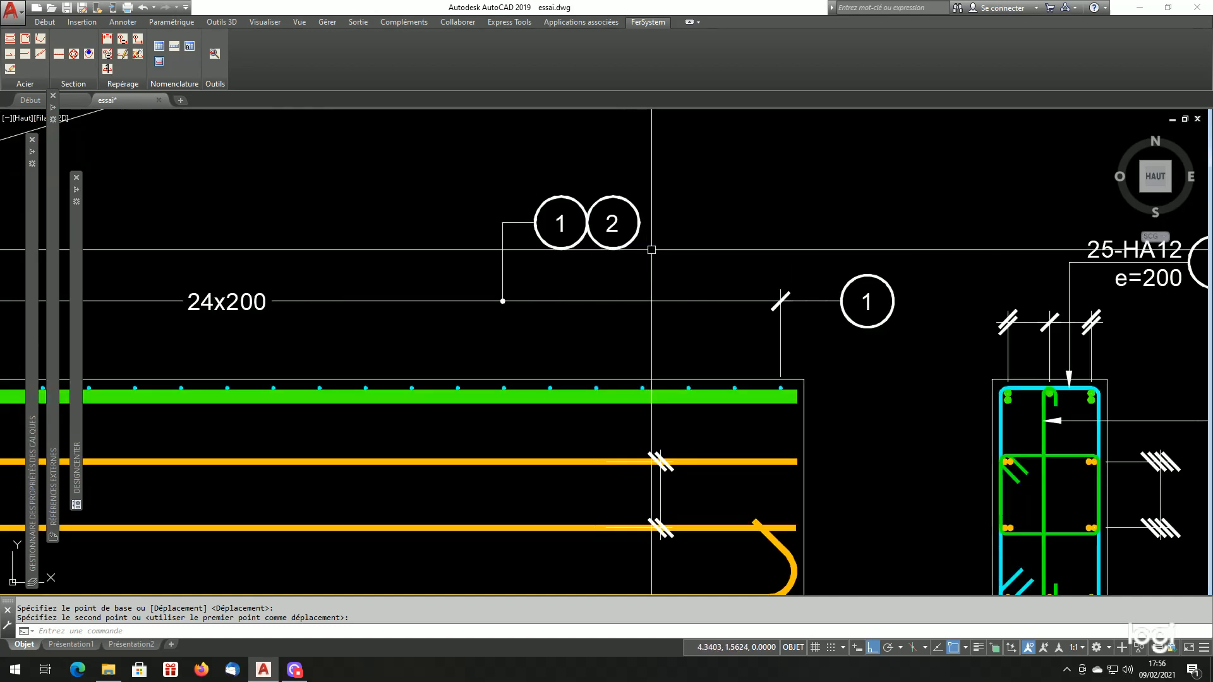
click(635, 216)
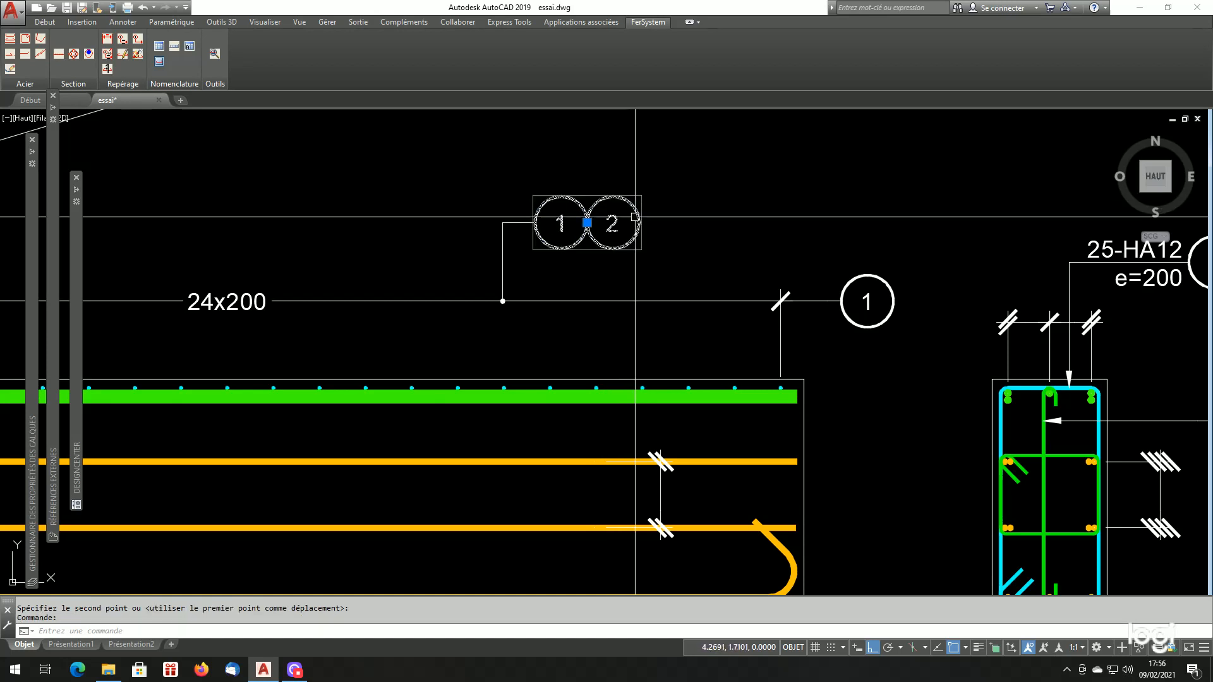
key(Escape)
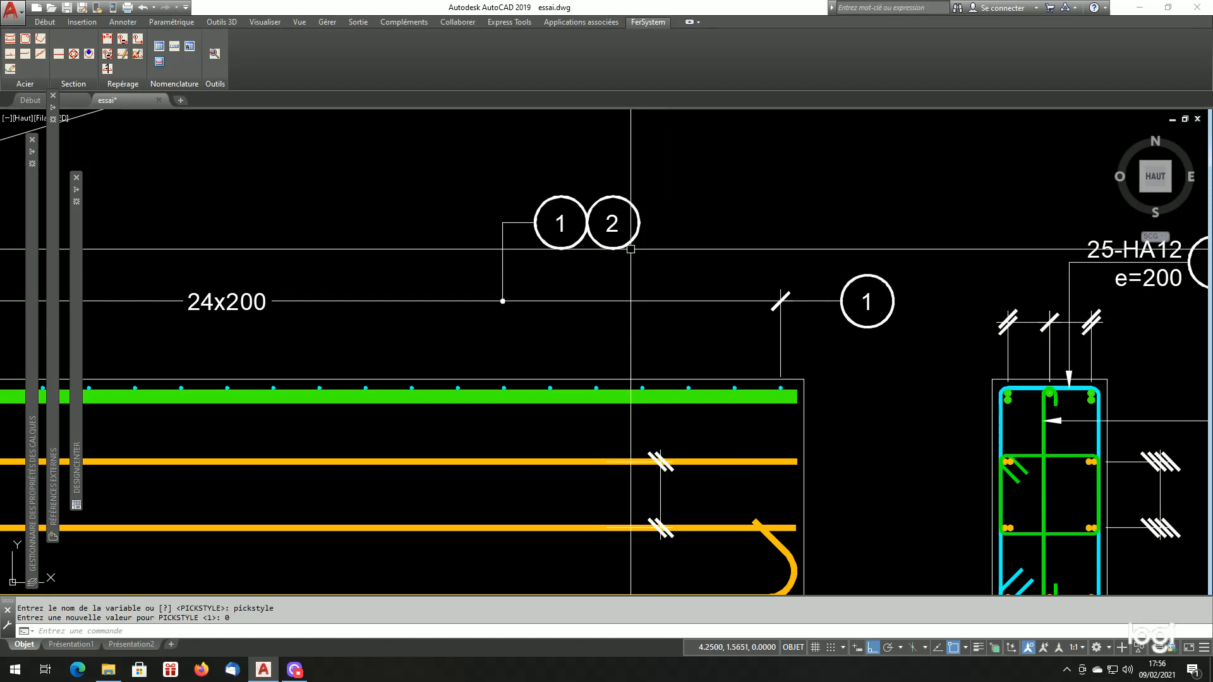
click(612, 223)
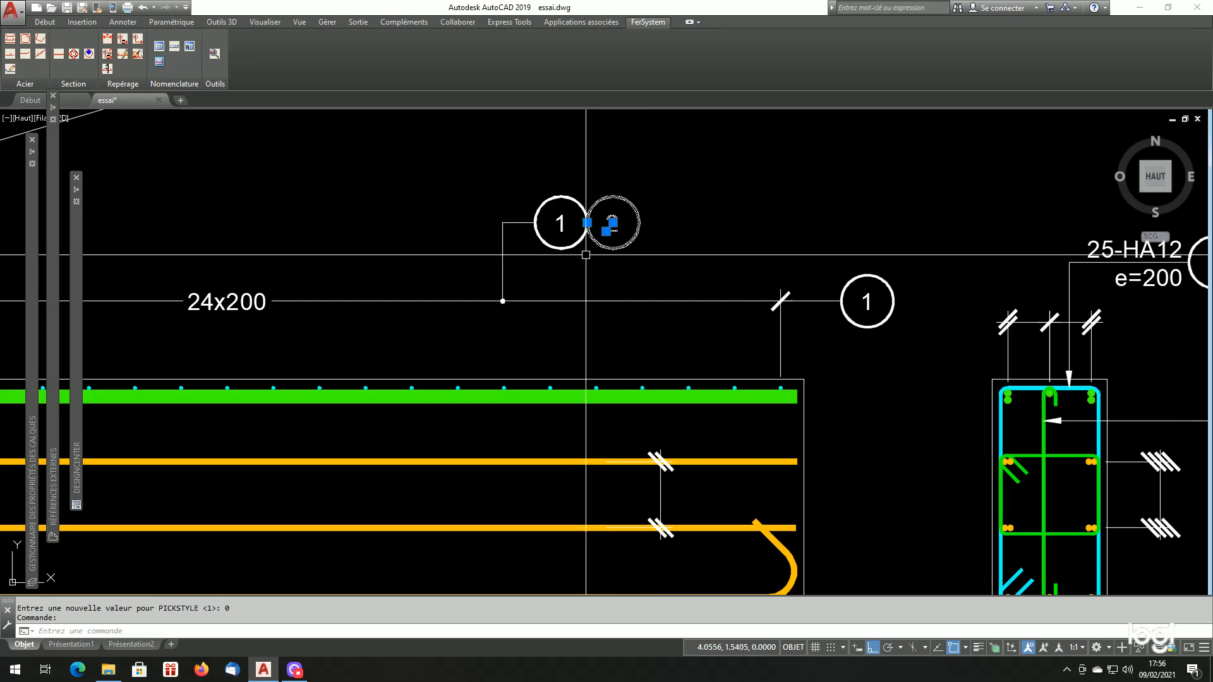
key(Escape)
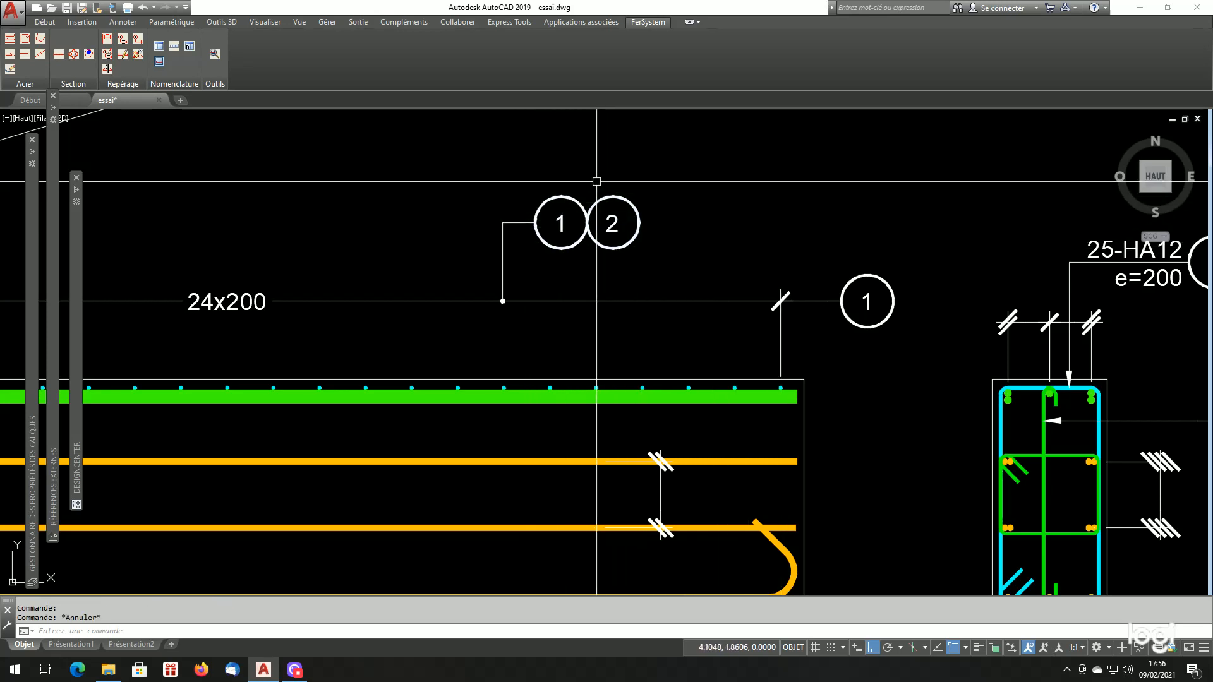
scroll(569, 240, down, 1)
scroll(585, 246, up, 1)
scroll(602, 261, down, 2)
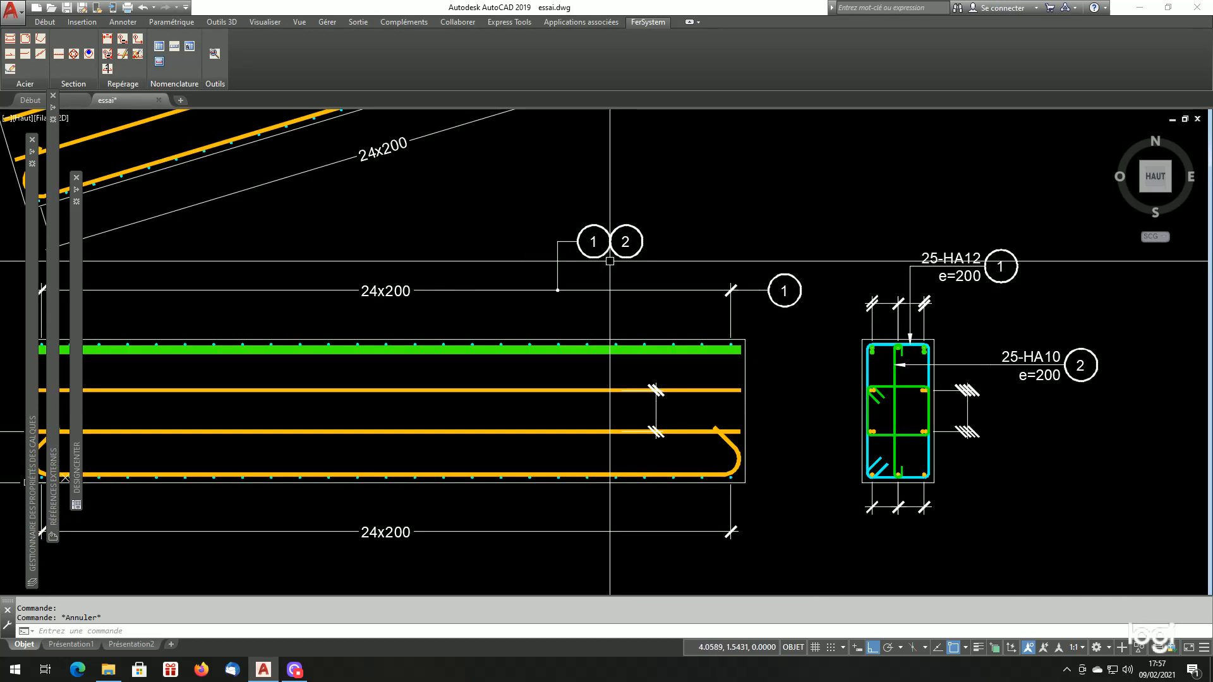
scroll(620, 243, down, 3)
scroll(914, 481, up, 3)
scroll(914, 481, down, 3)
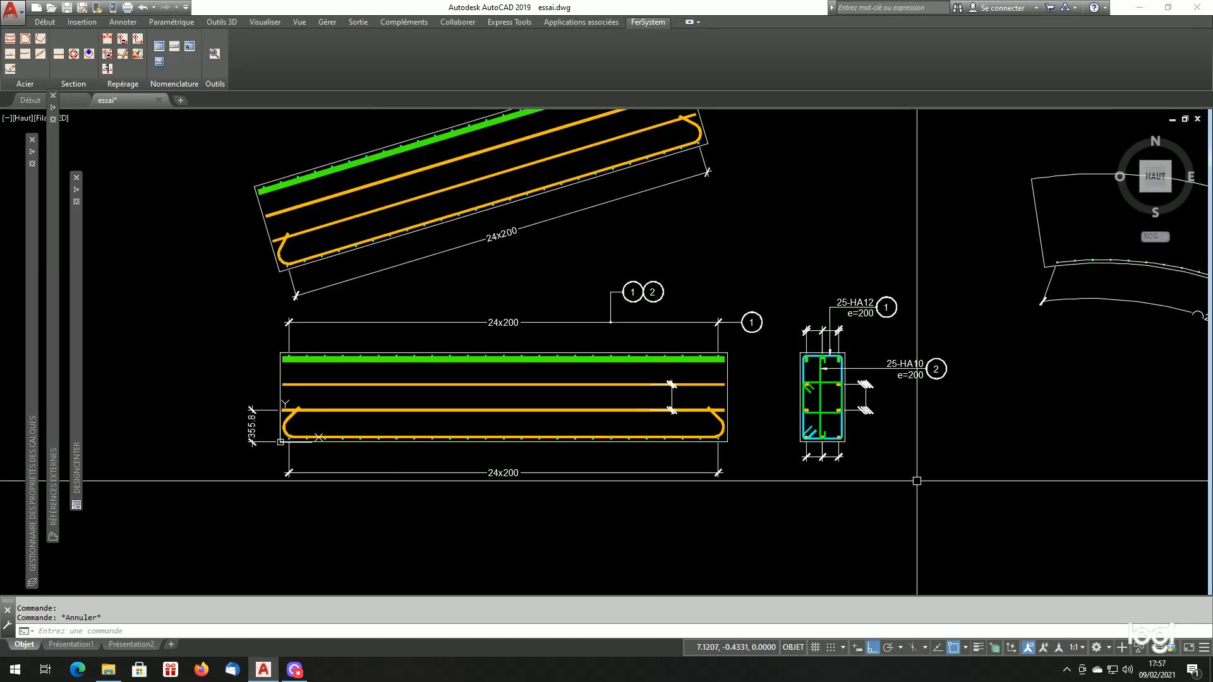
- Start measured mark number 3 and try to assign it to the cyan outer stirrup that already carries mark 1 in the section
scroll(910, 477, up, 3)
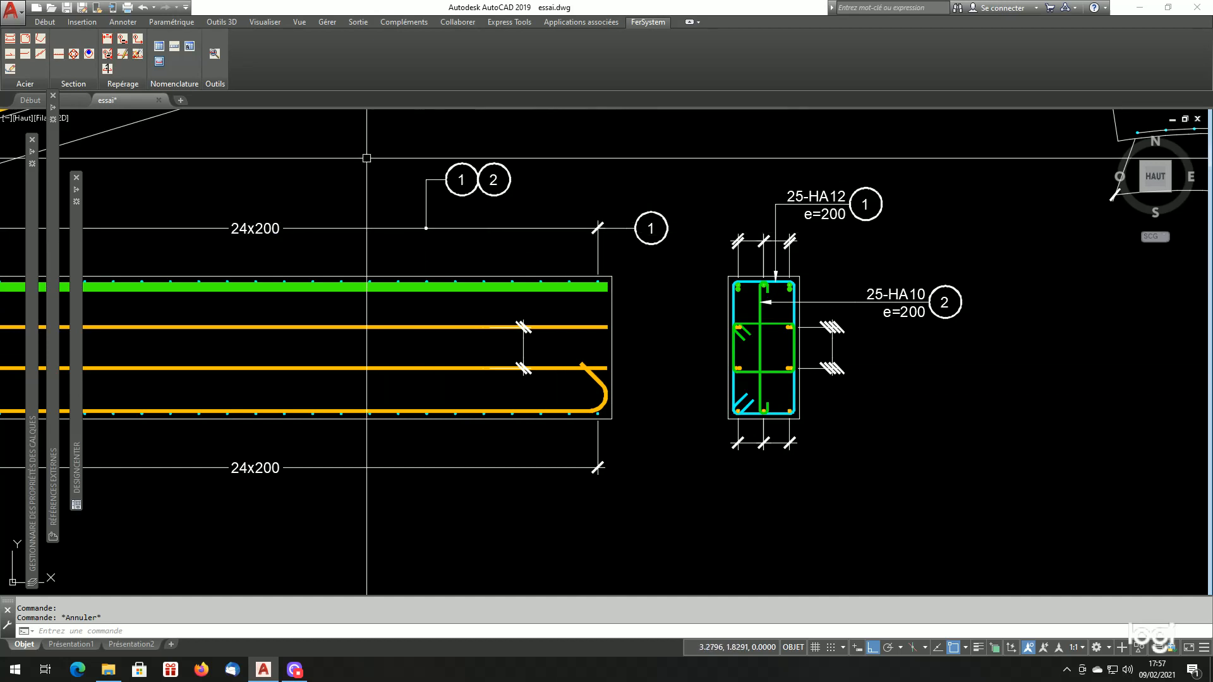
click(124, 40)
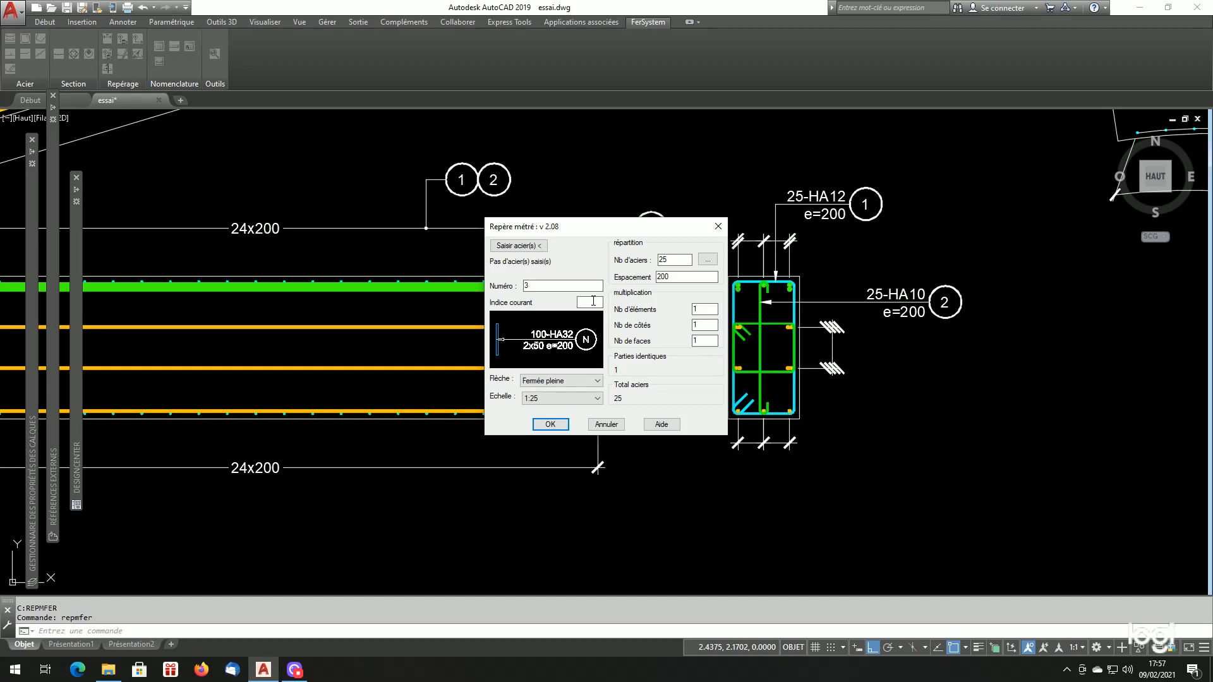
click(519, 246)
scroll(752, 408, up, 2)
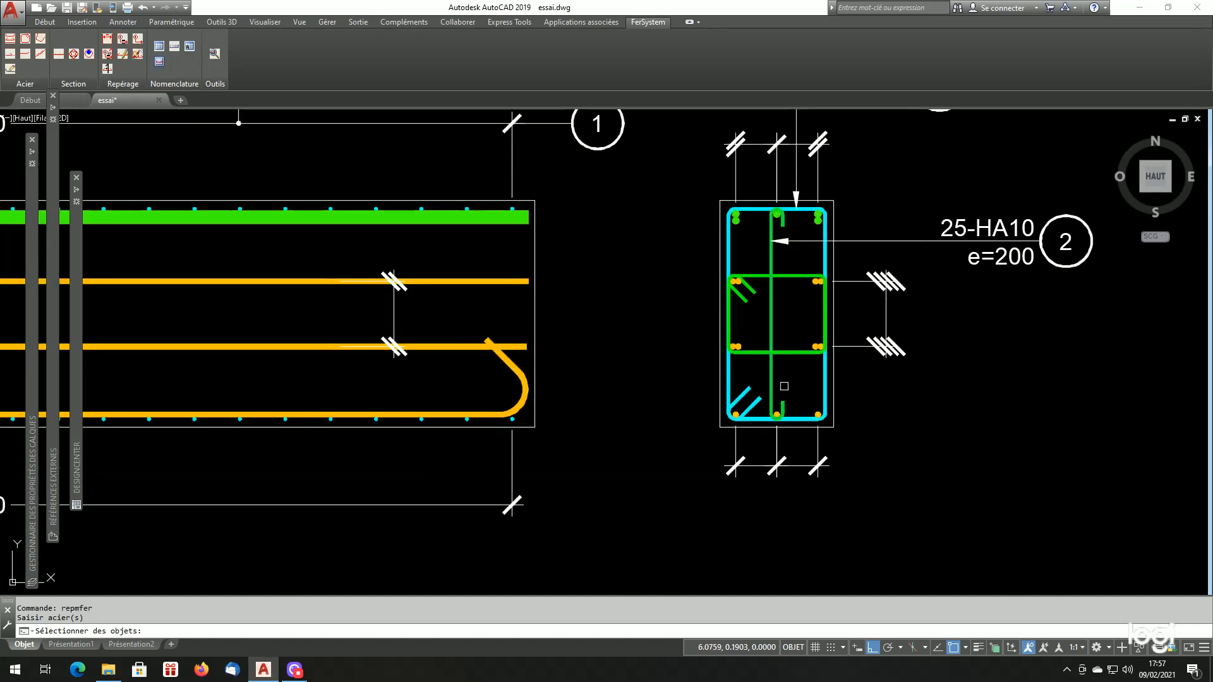
click(825, 385)
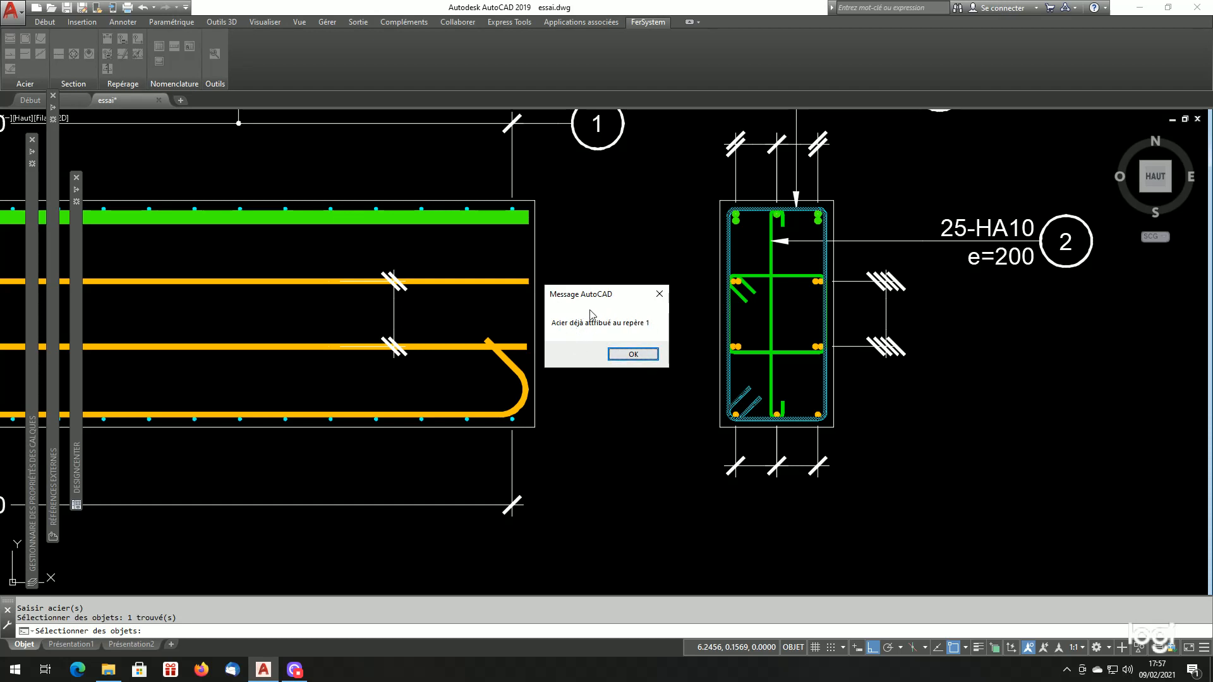
click(635, 355)
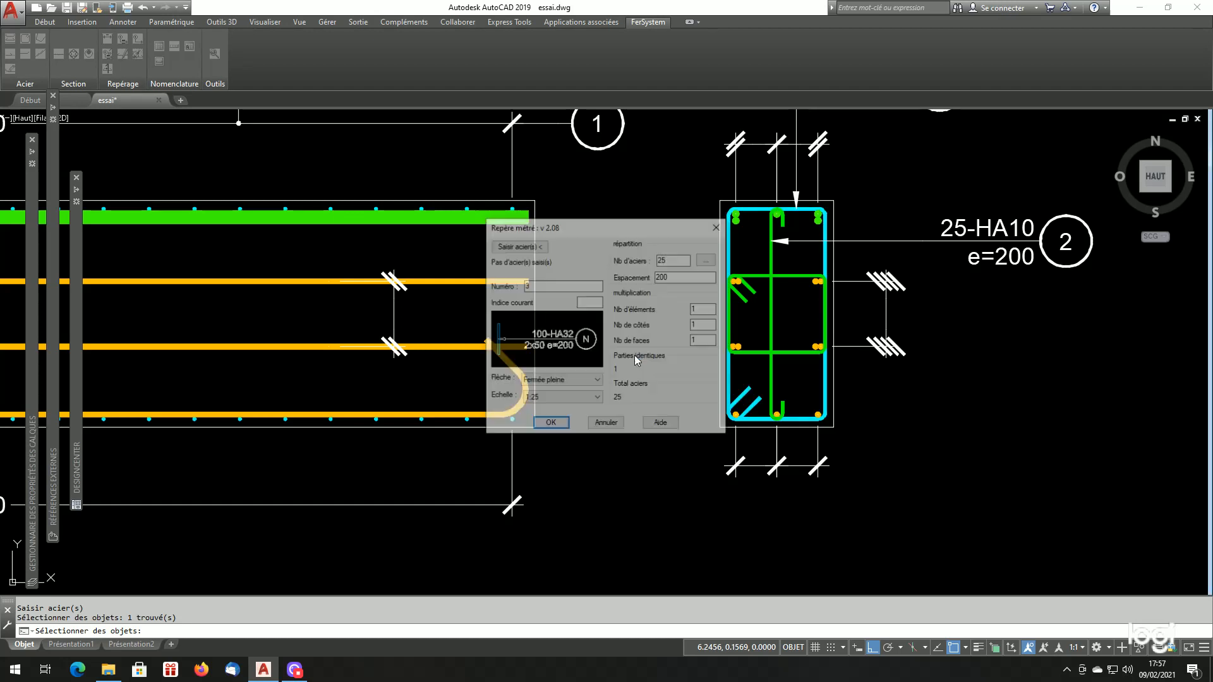
- Assign measured mark 3 (25 bars, spacing 200) to the green inner stirrup, with its leader running down below the section and the mark facing right
click(518, 245)
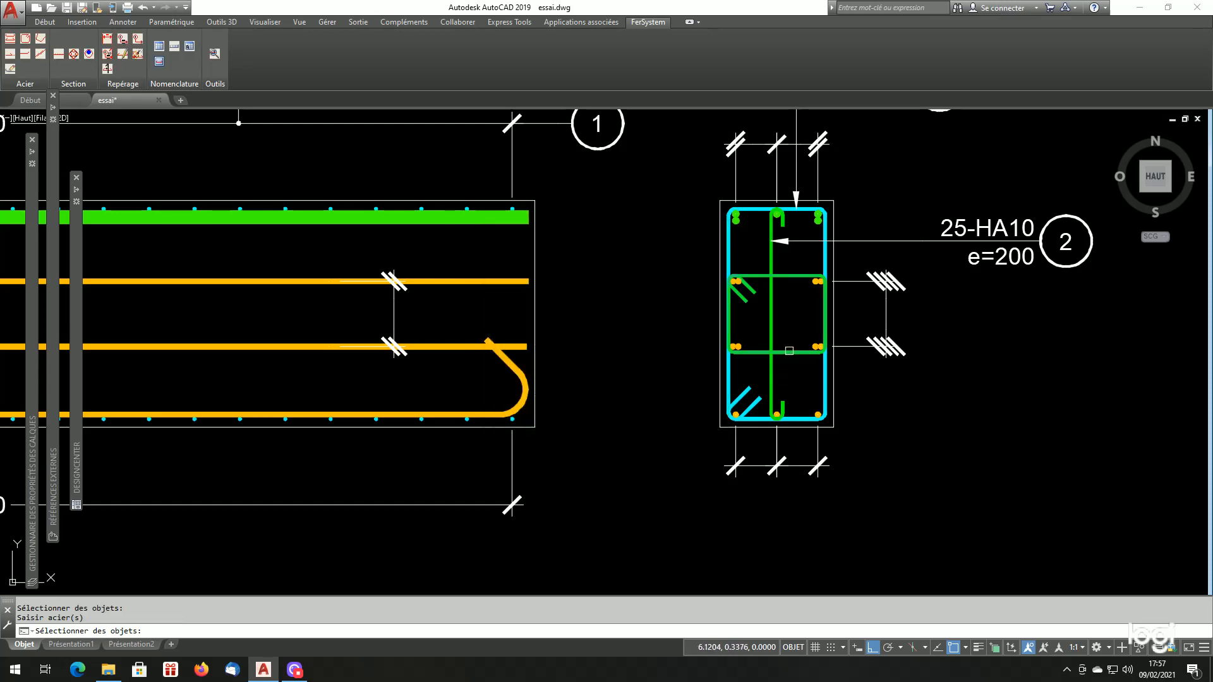
click(797, 354)
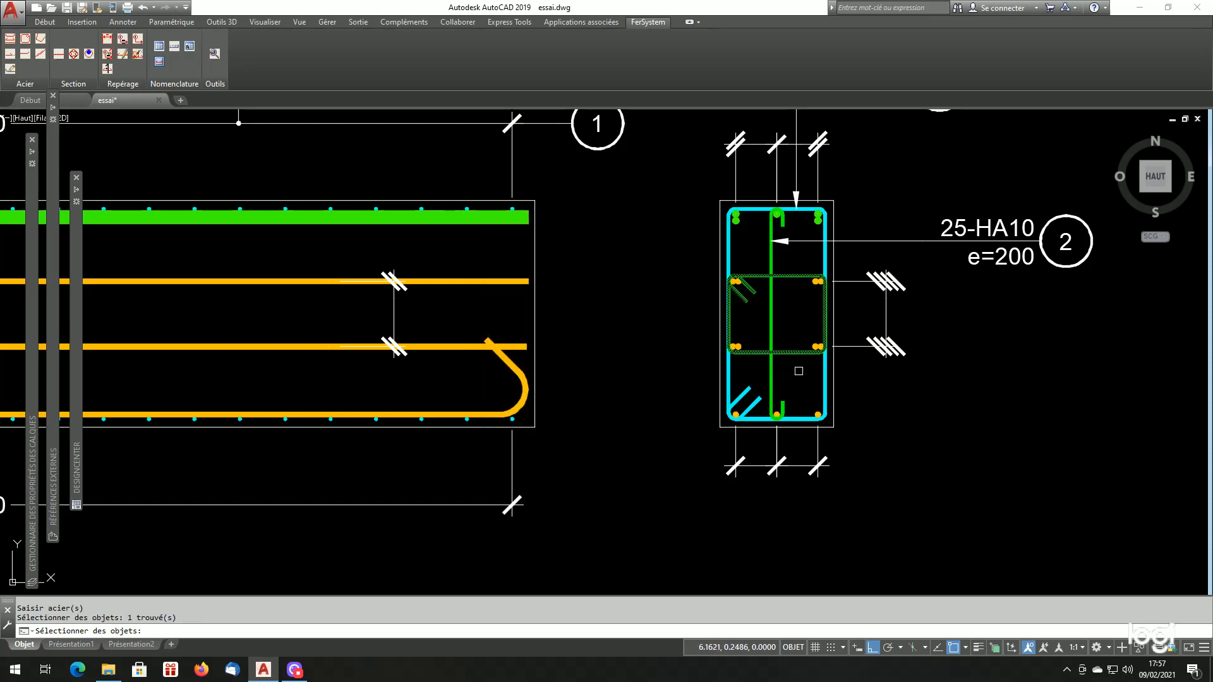
key(Return)
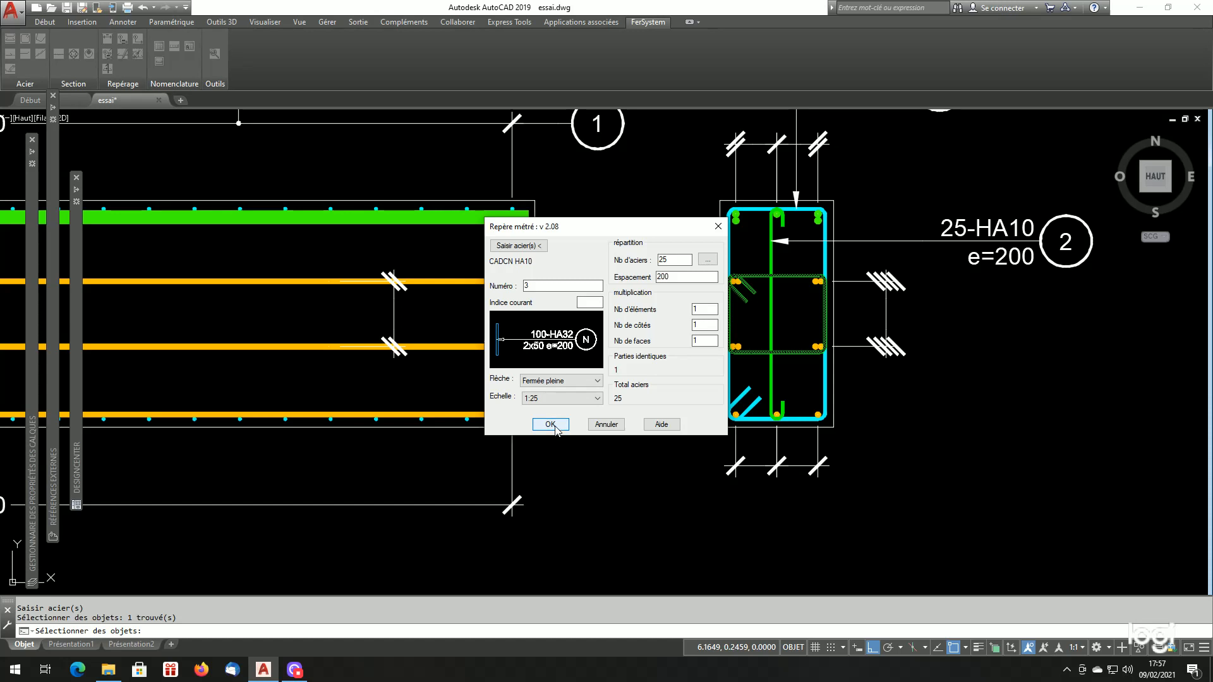
click(550, 425)
key(Return)
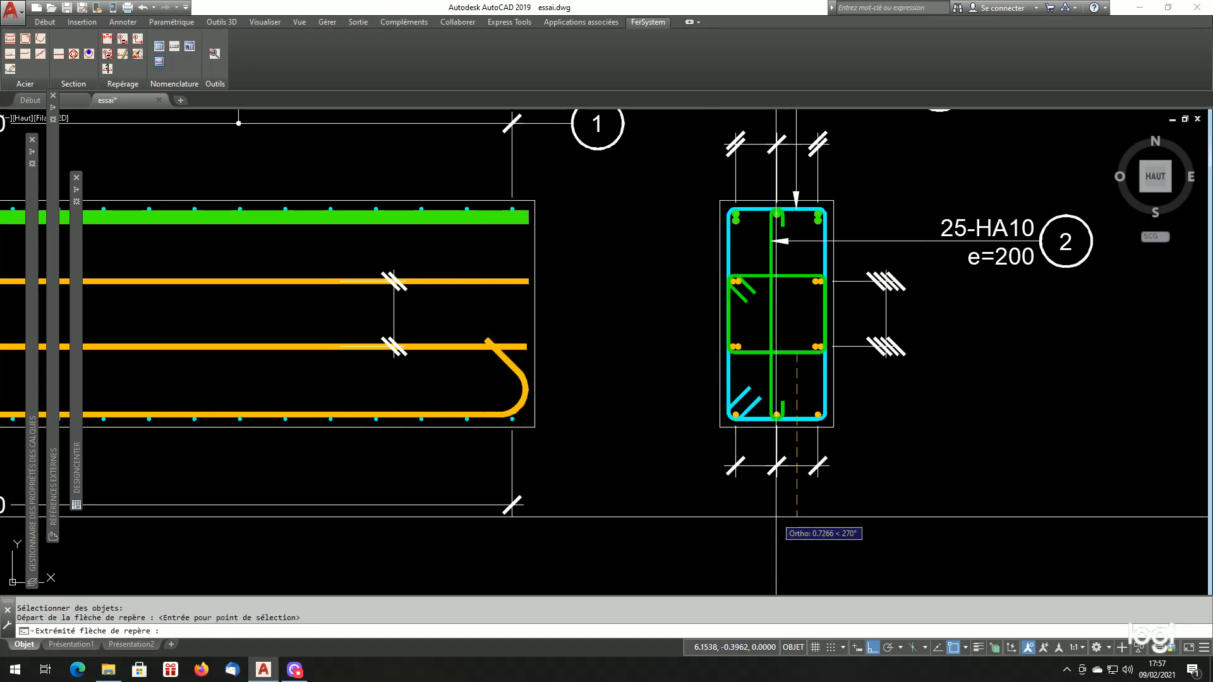
click(782, 516)
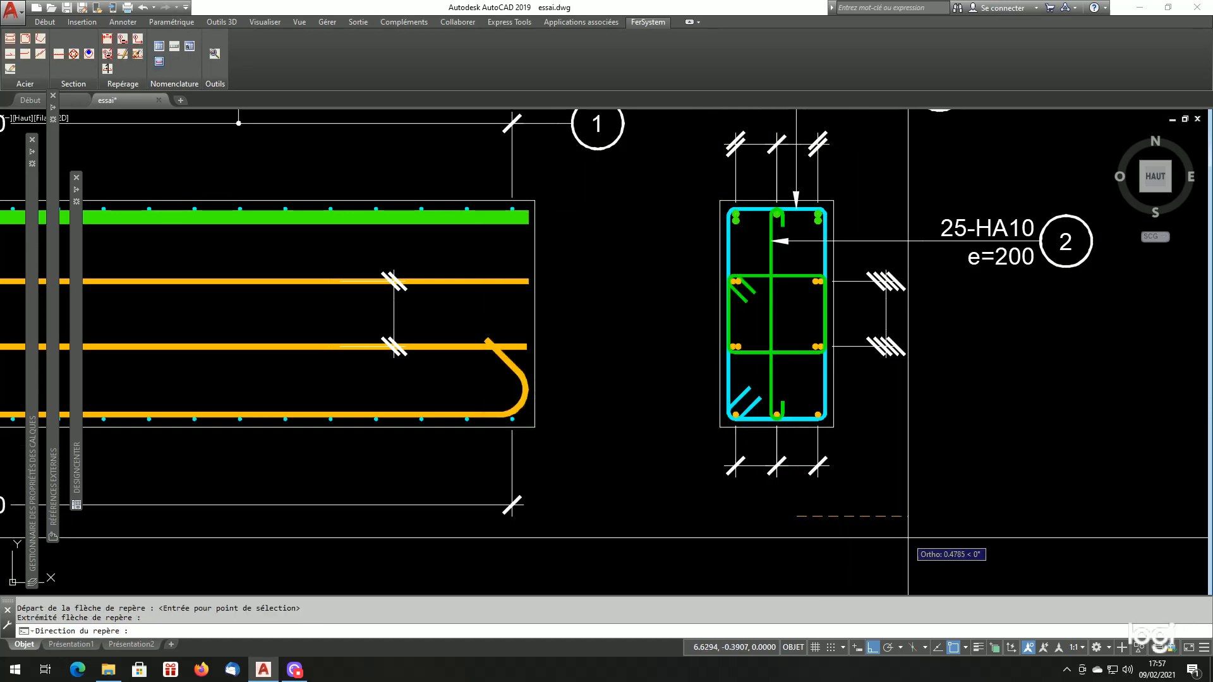
click(951, 535)
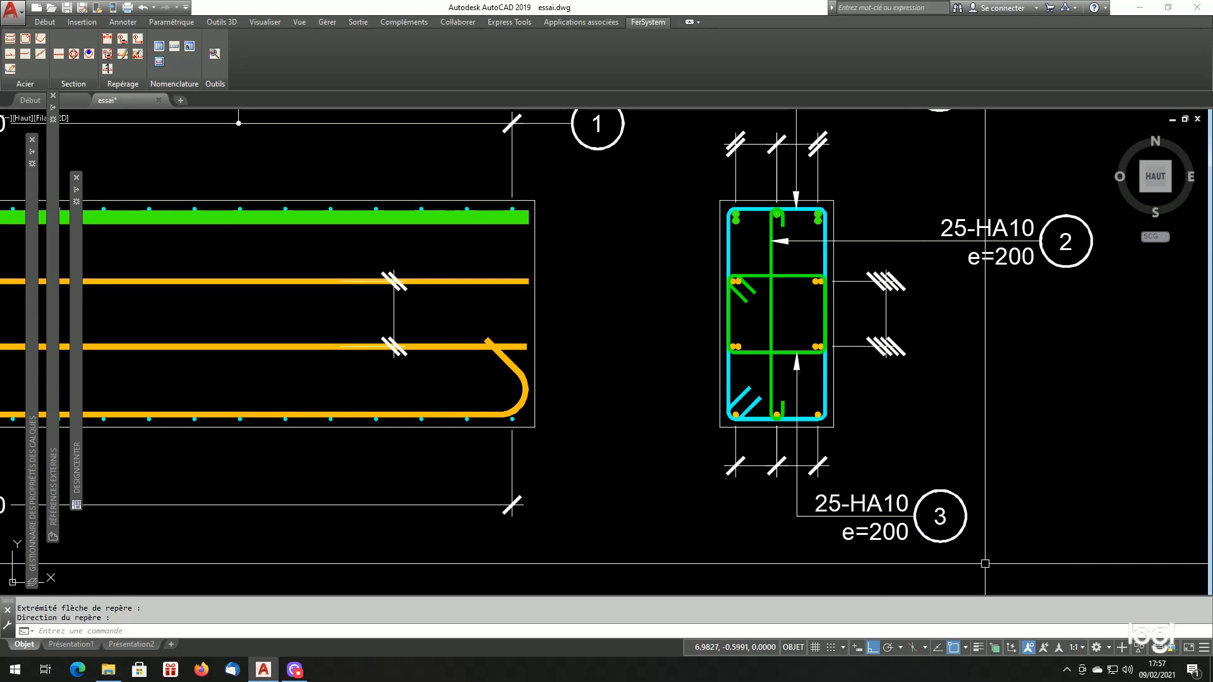
- Add non-measured mark number 3 on the dimension (sur cote), attached beside mark 2 above the elevation
scroll(960, 451, down, 2)
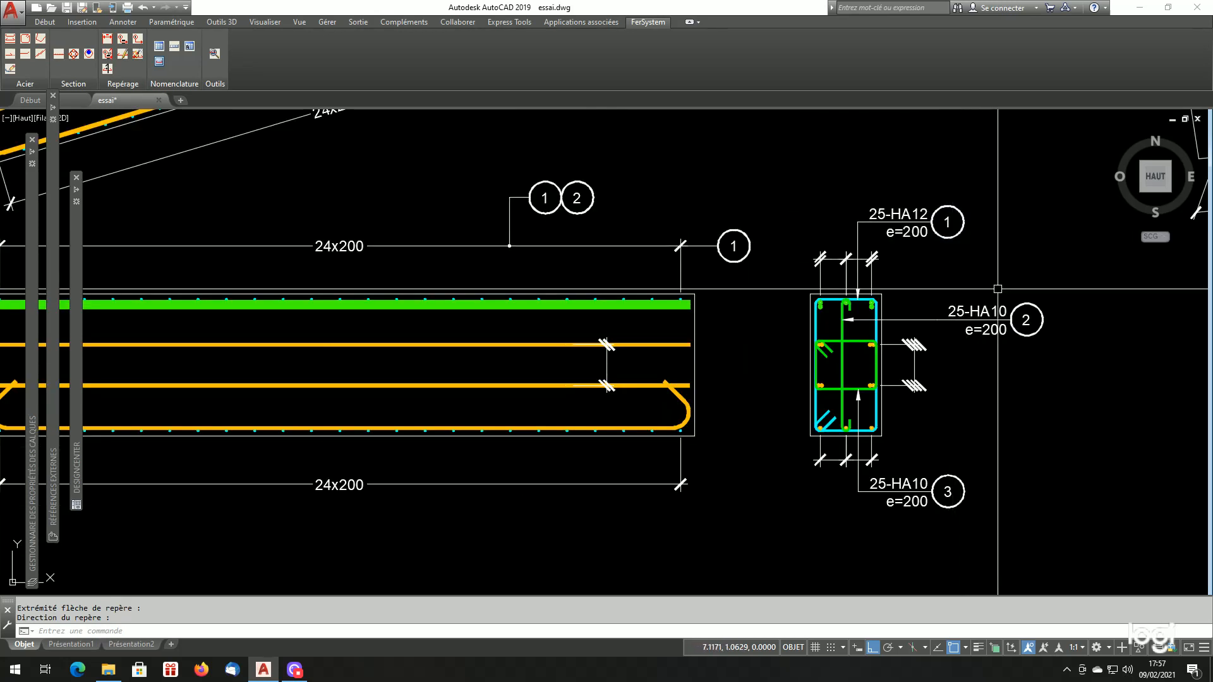
click(136, 40)
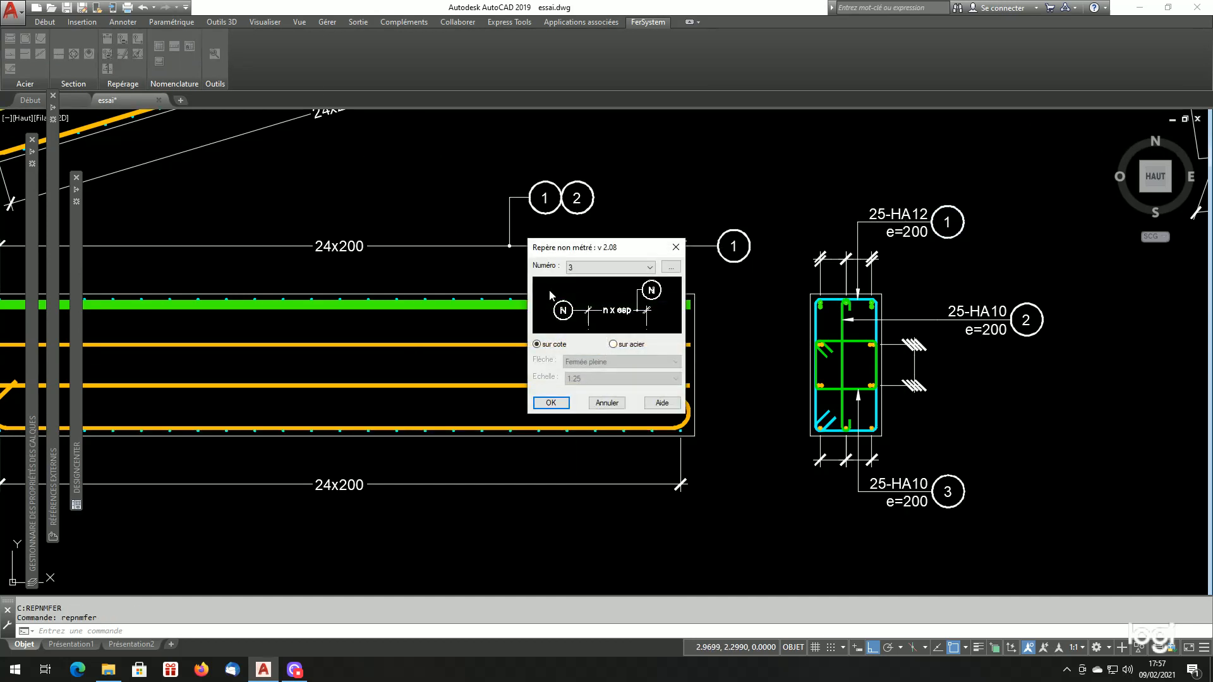
key(Return)
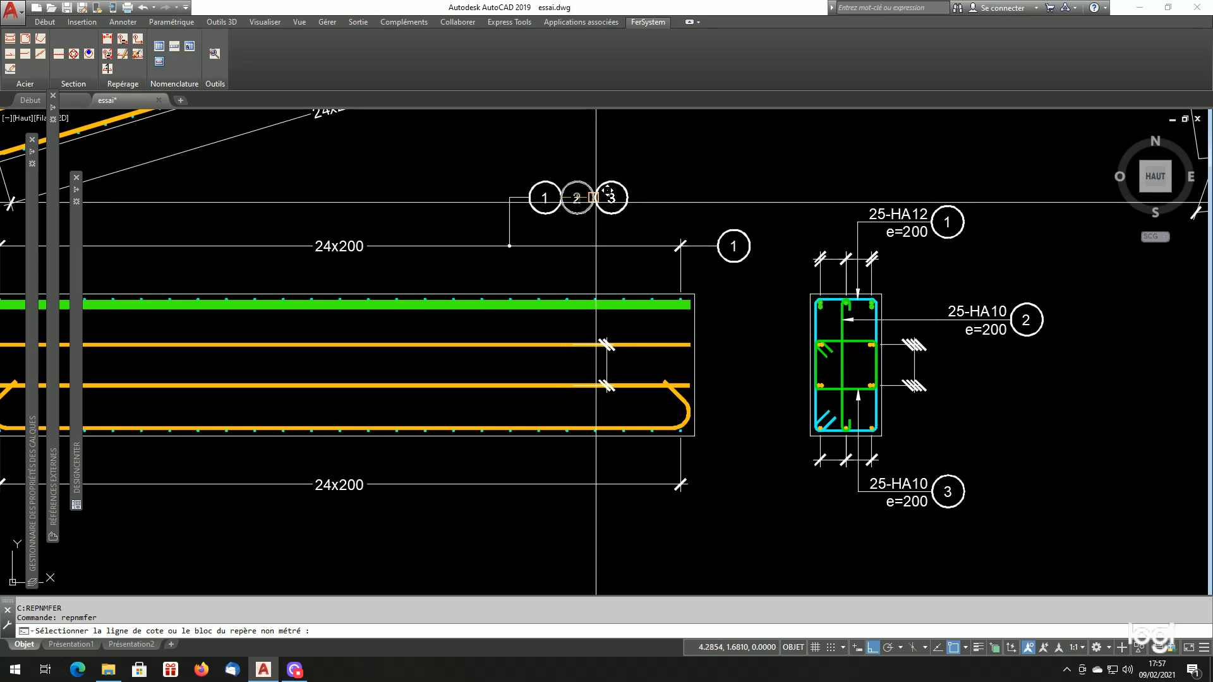
click(626, 245)
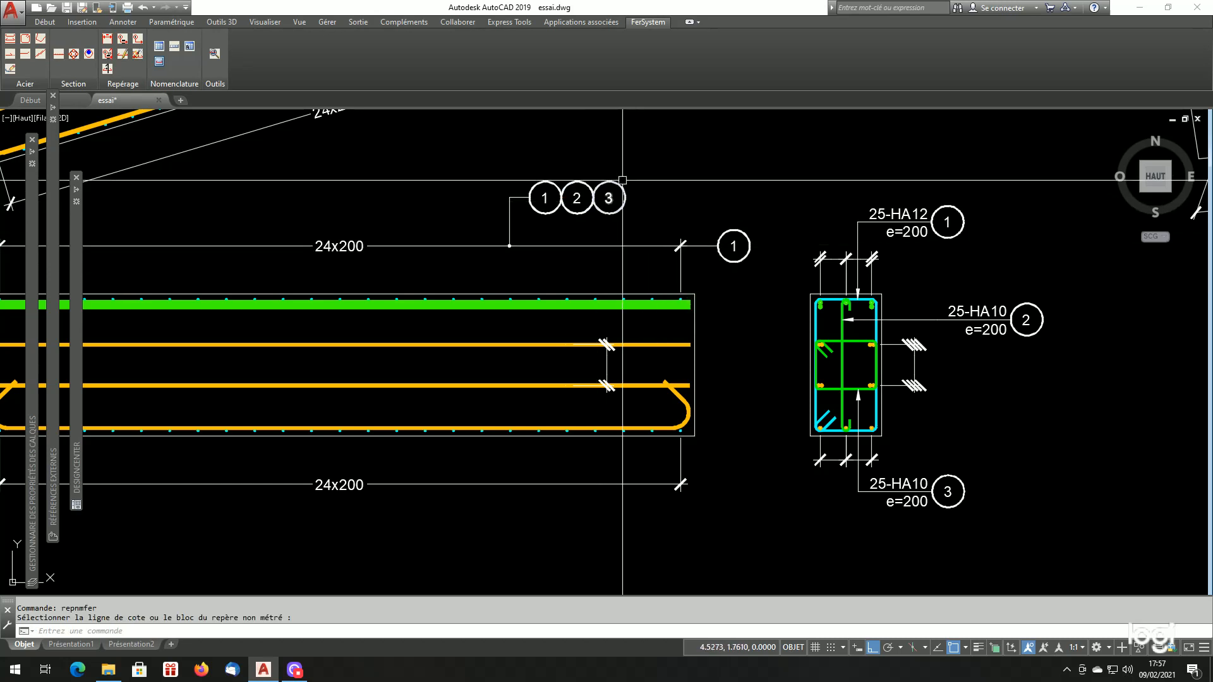
- Turn group selection back on (PICKSTYLE 1), select marks 1, 2 and 3 to check their grouping, and clear the selection
scroll(622, 180, up, 2)
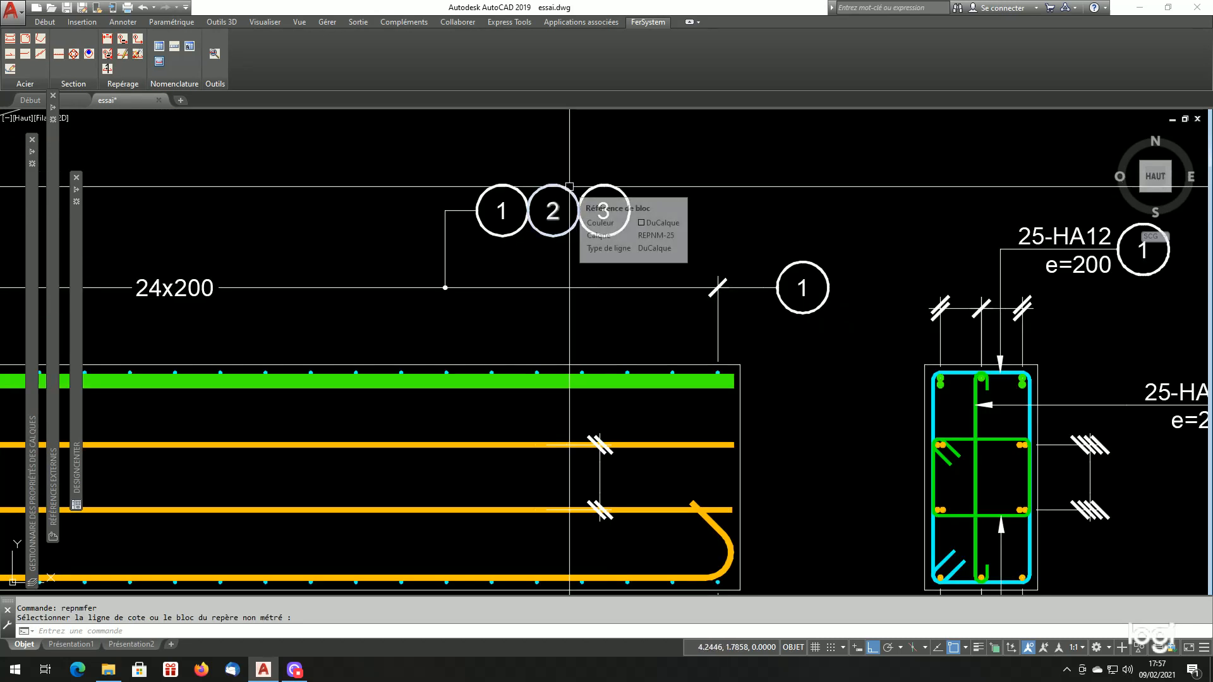
click(589, 187)
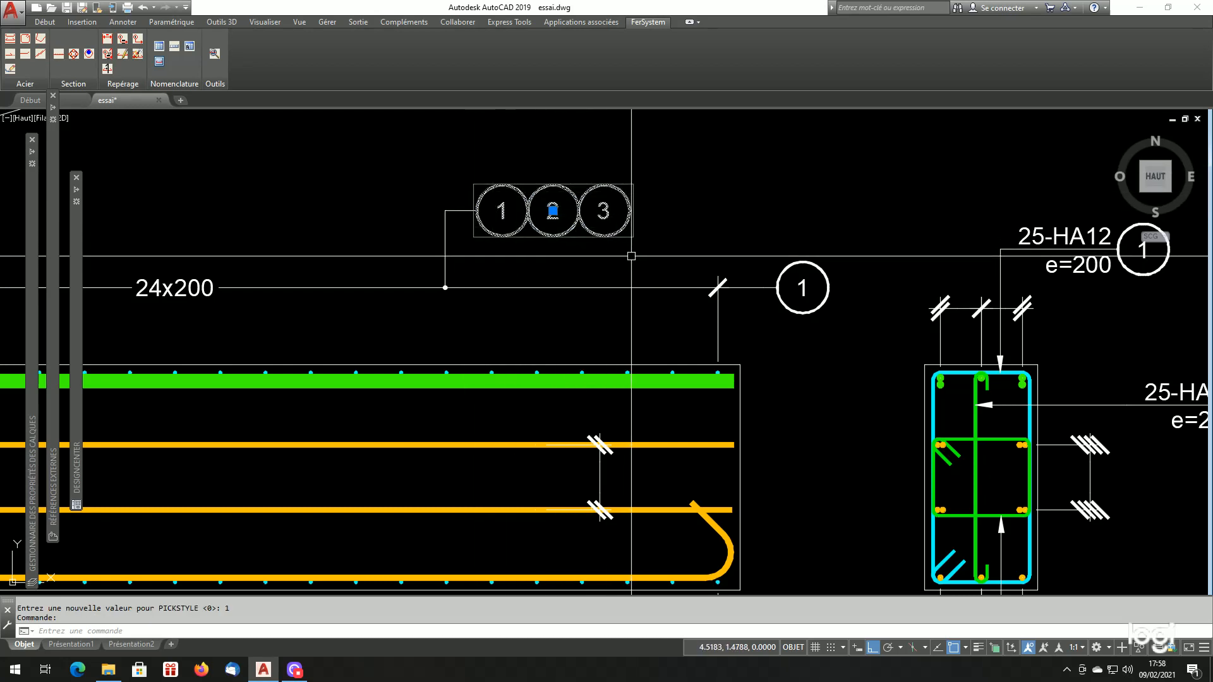
key(Escape)
- Erase the single mark 1 and its extension line at the right end of the elevation's upper 24x200 dimension
click(828, 251)
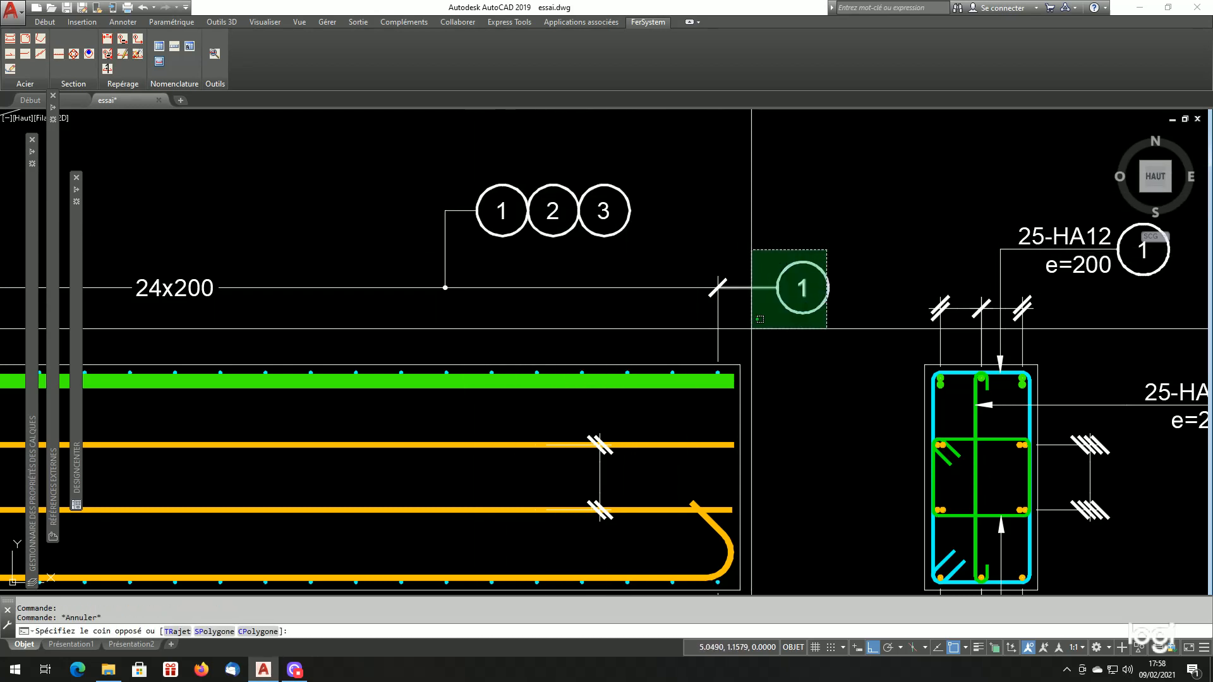
click(740, 324)
text(ef)
key(Return)
scroll(736, 324, down, 6)
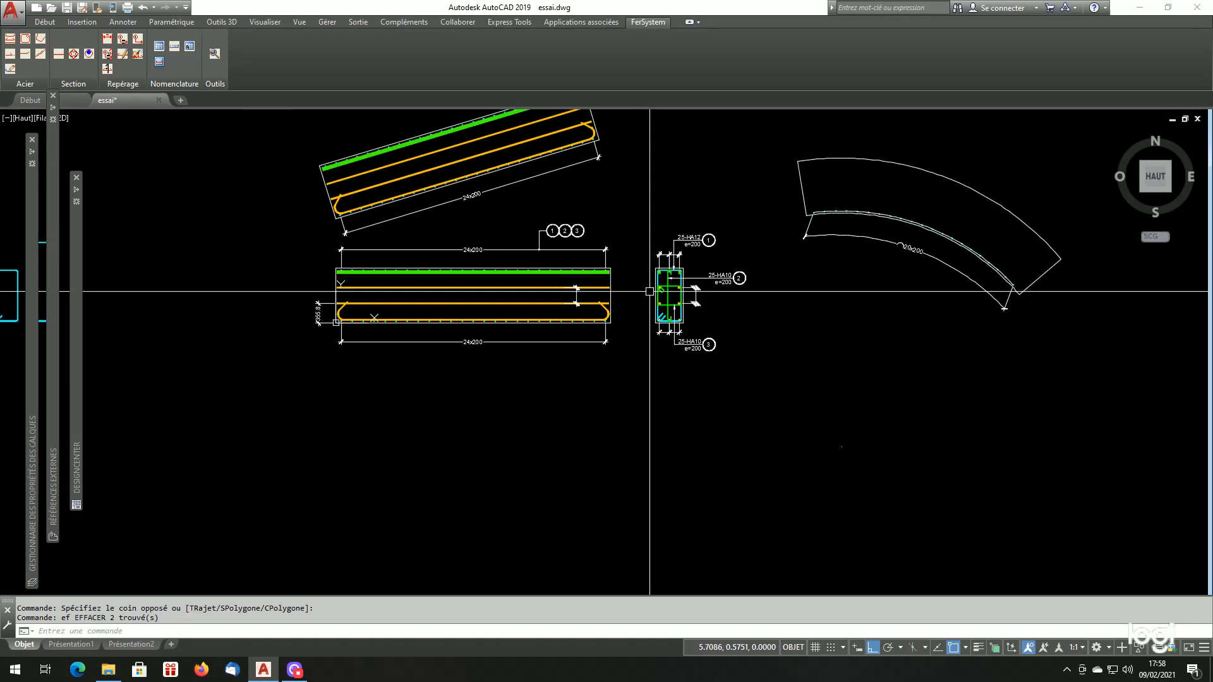
scroll(644, 267, up, 2)
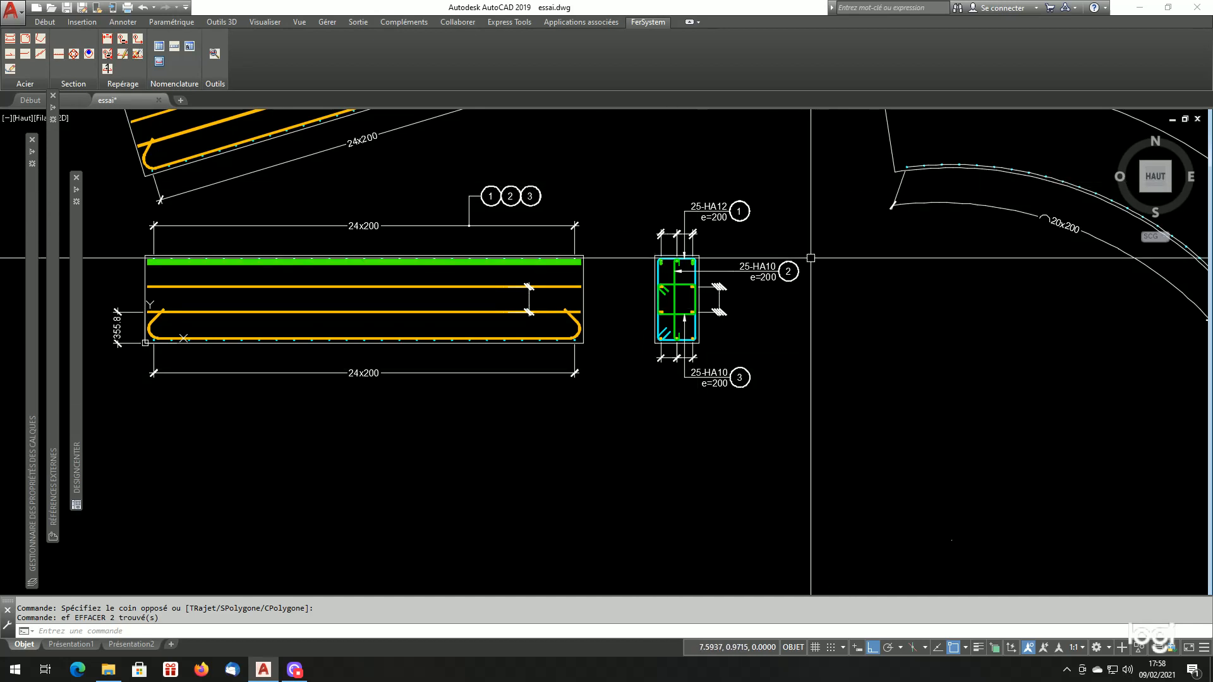
scroll(670, 221, up, 2)
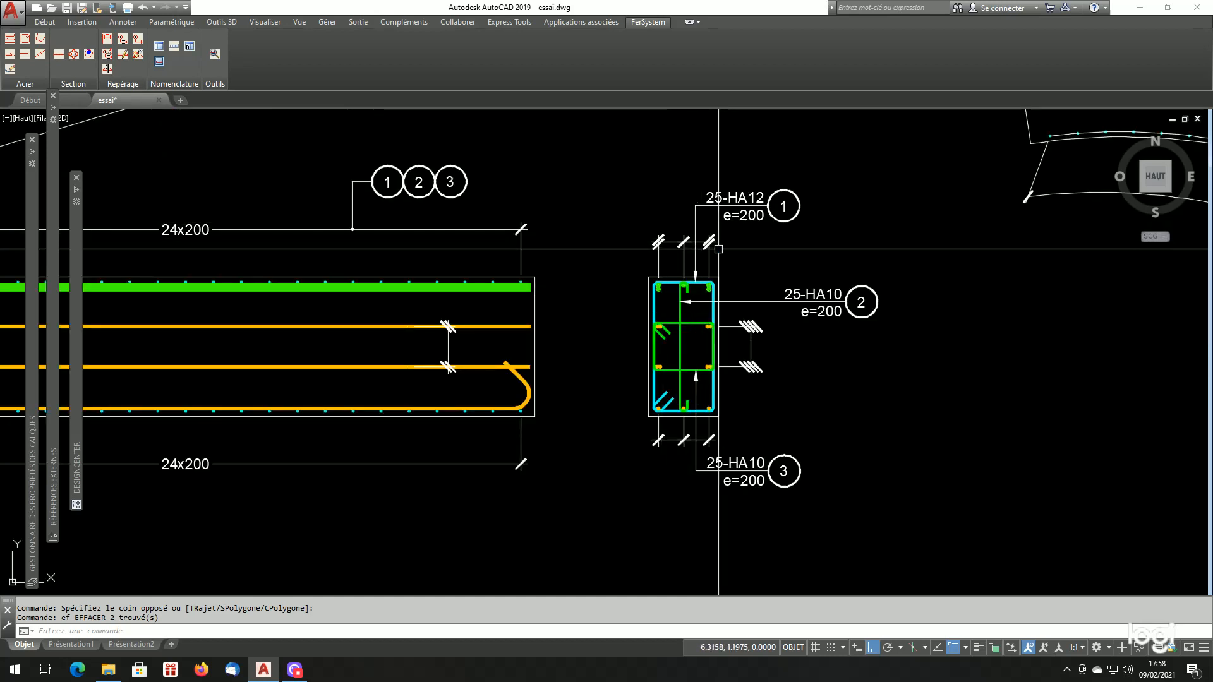
scroll(719, 249, down, 3)
scroll(824, 488, up, 2)
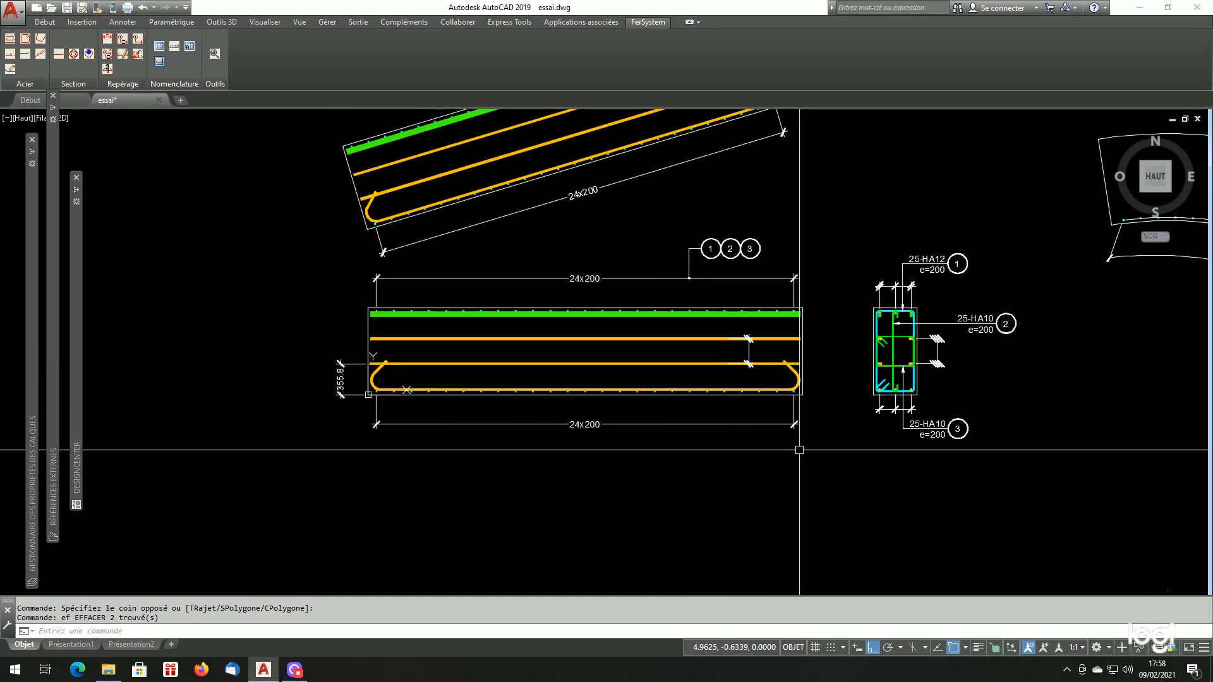
- Begin measured mark number 4 and assign it to the orange hooked bottom bar in the elevation
scroll(806, 408, up, 2)
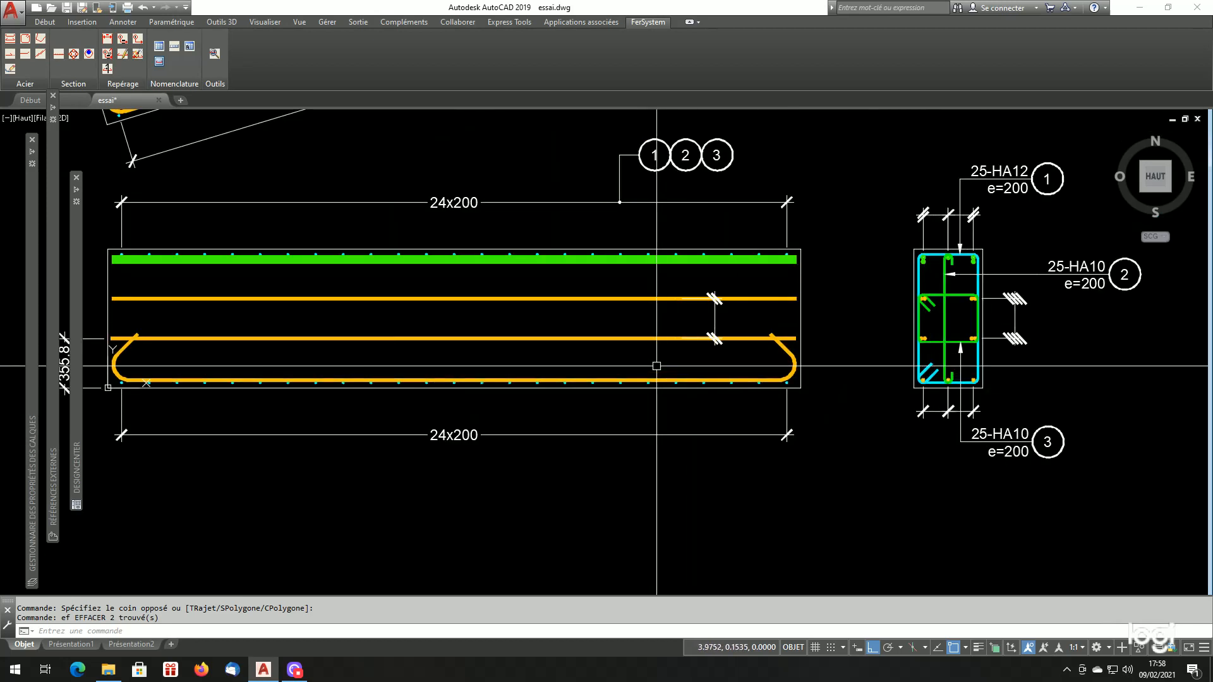
click(123, 40)
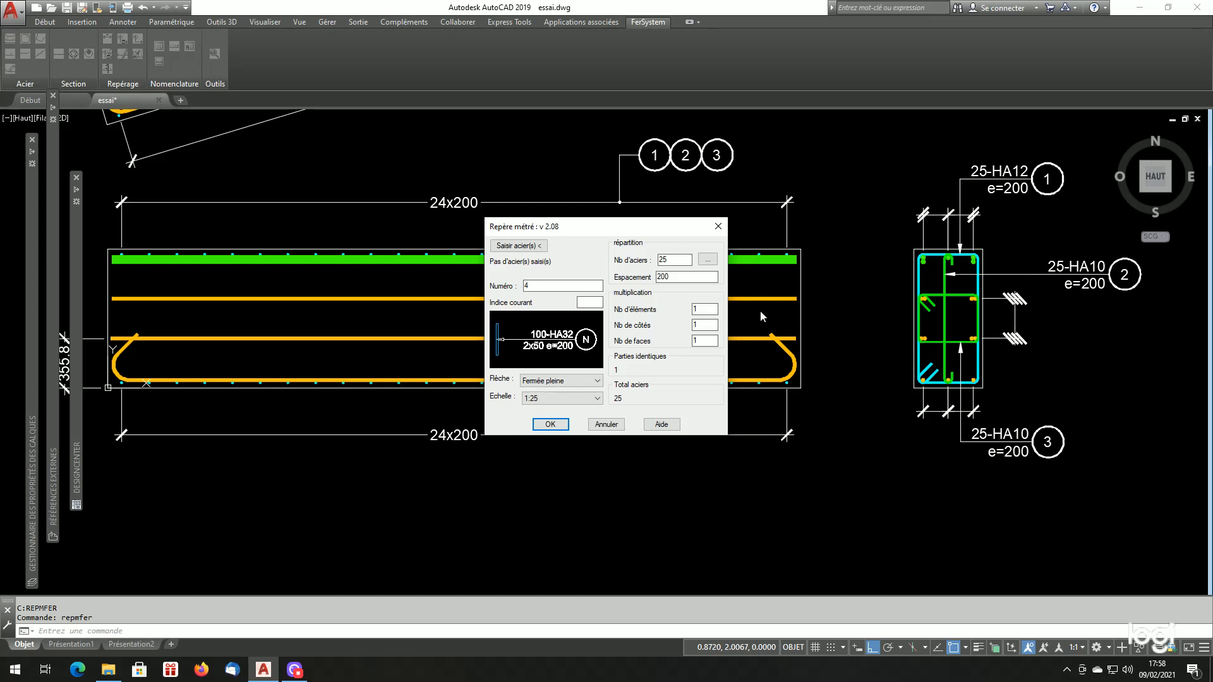
click(525, 243)
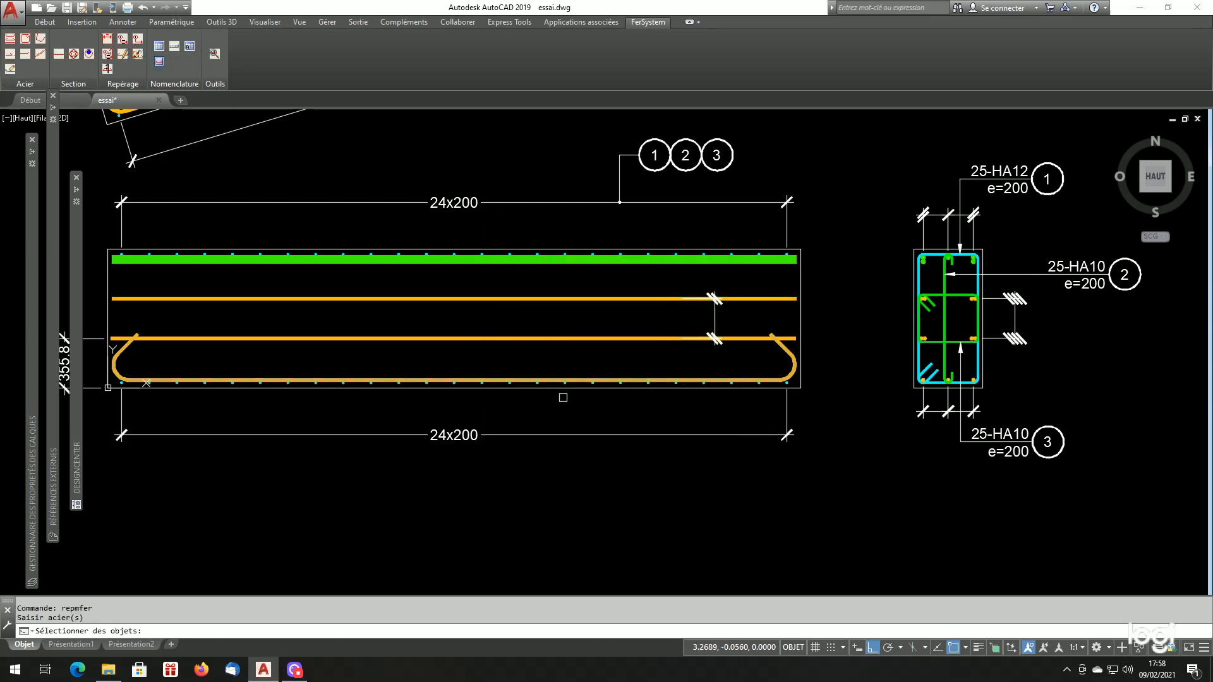
click(609, 379)
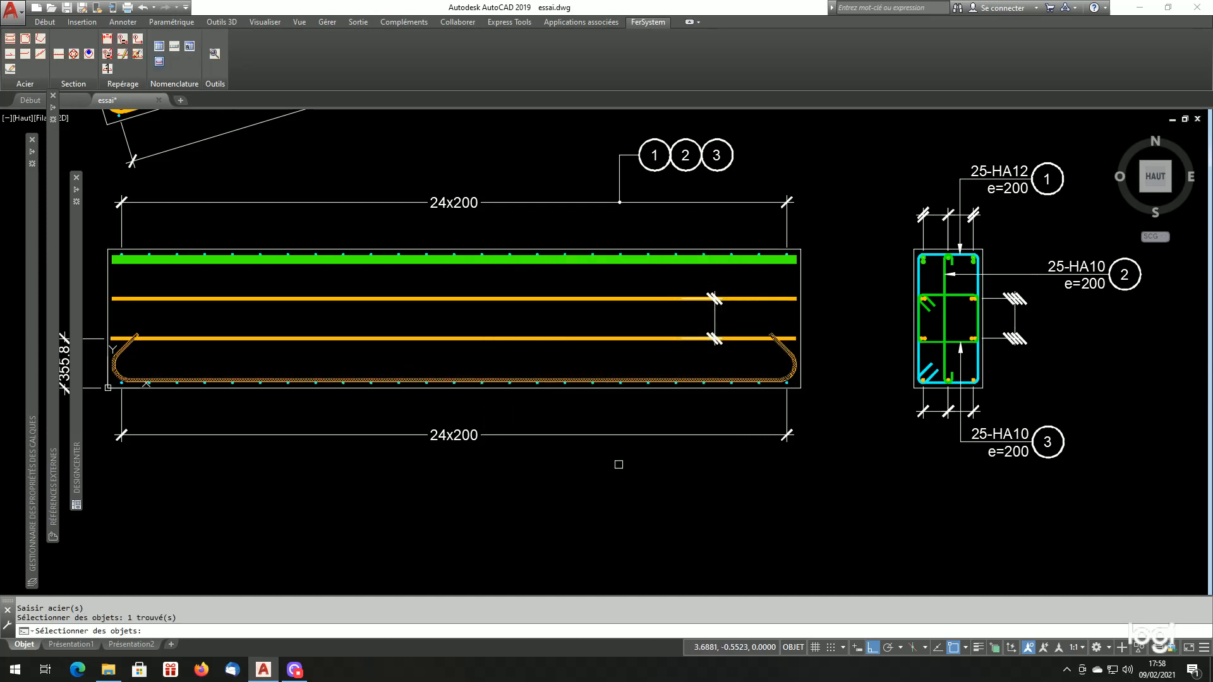
key(Return)
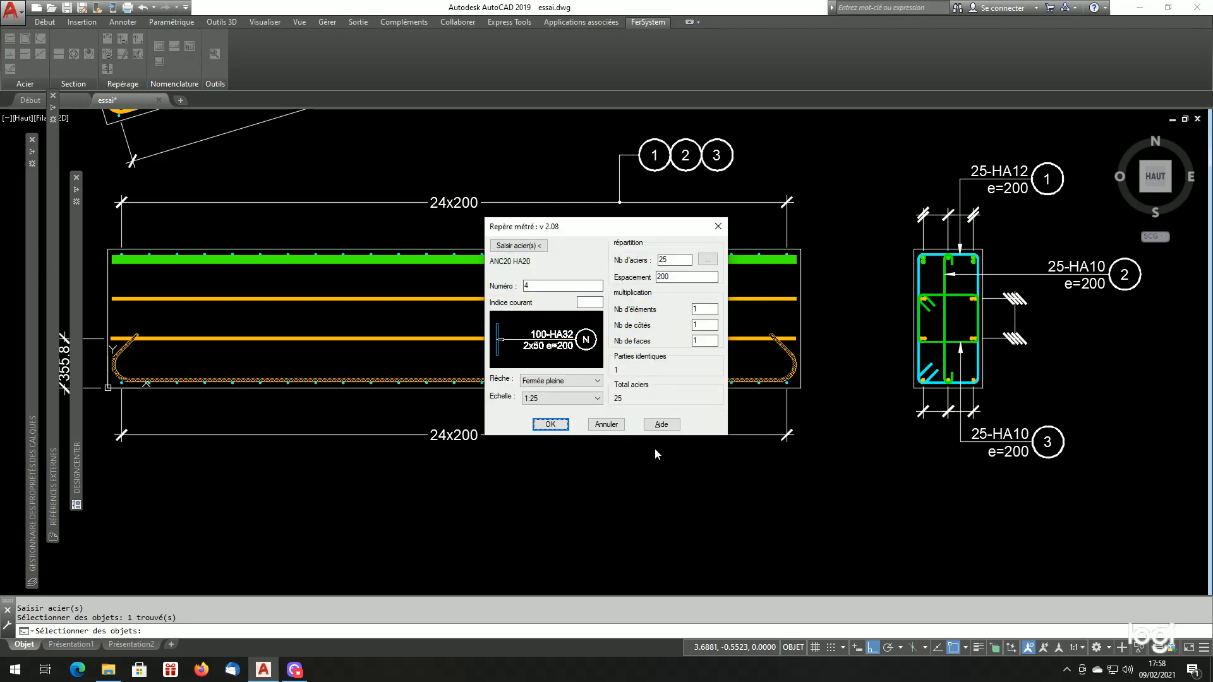
- Take mark 4's bar count of 3 from the two adjoining dimensions below the section
click(551, 424)
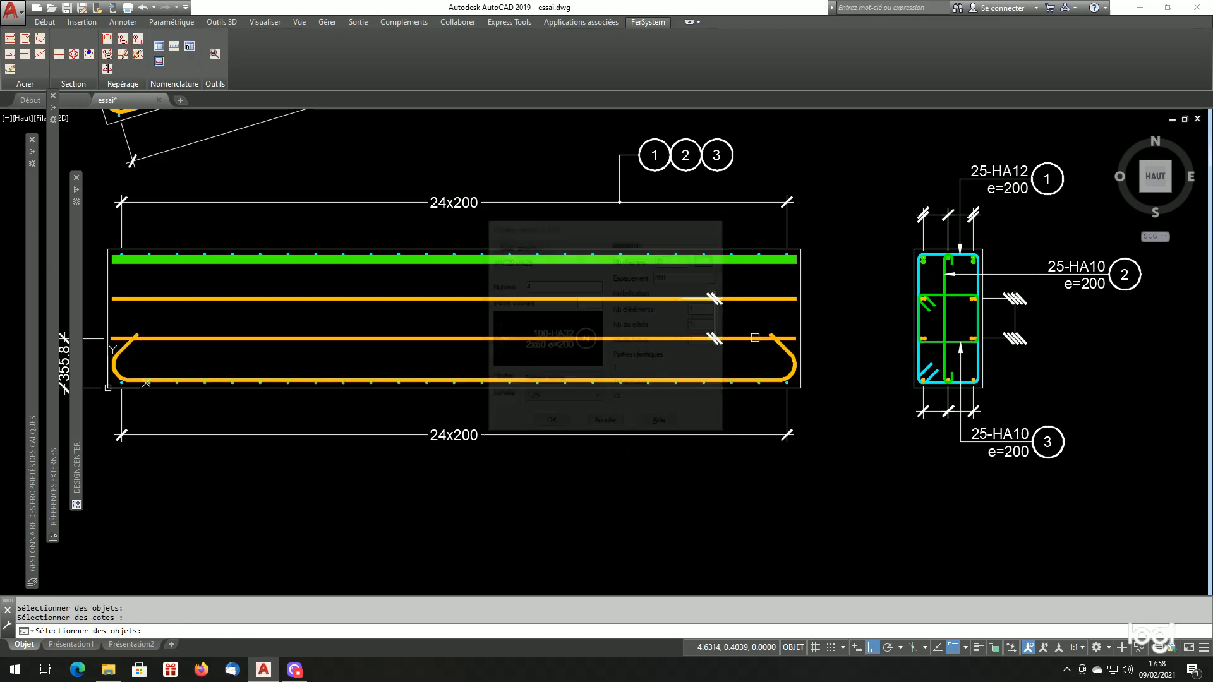
click(922, 412)
click(961, 411)
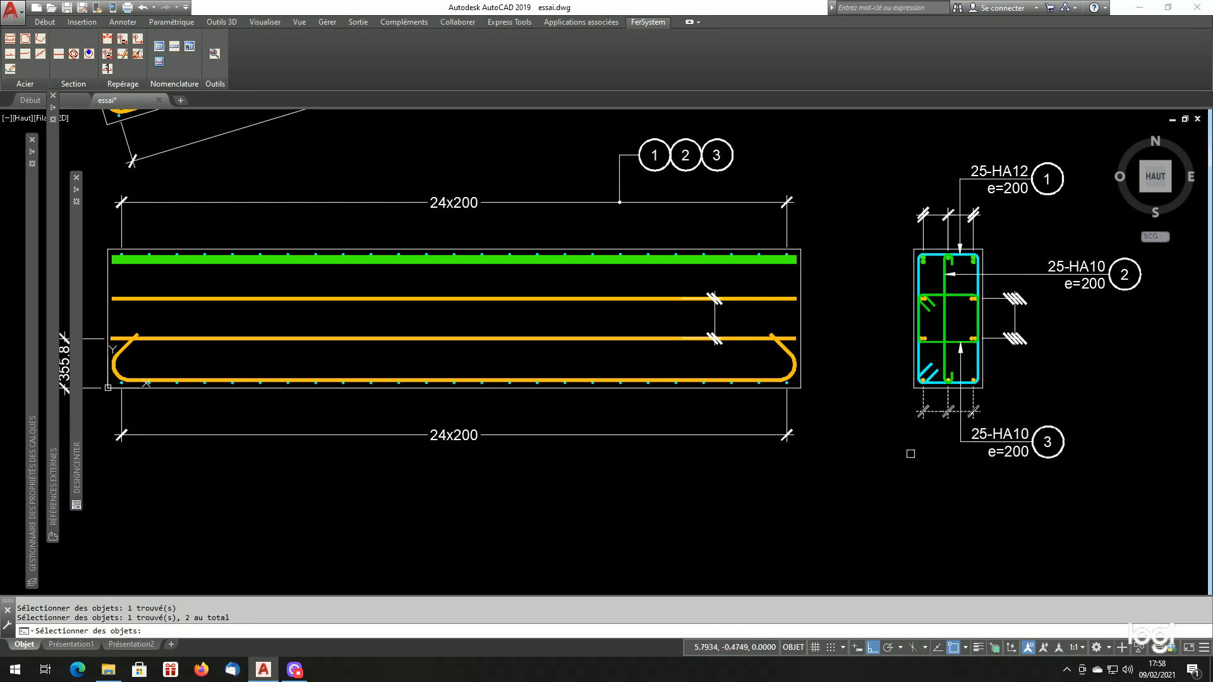
key(Return)
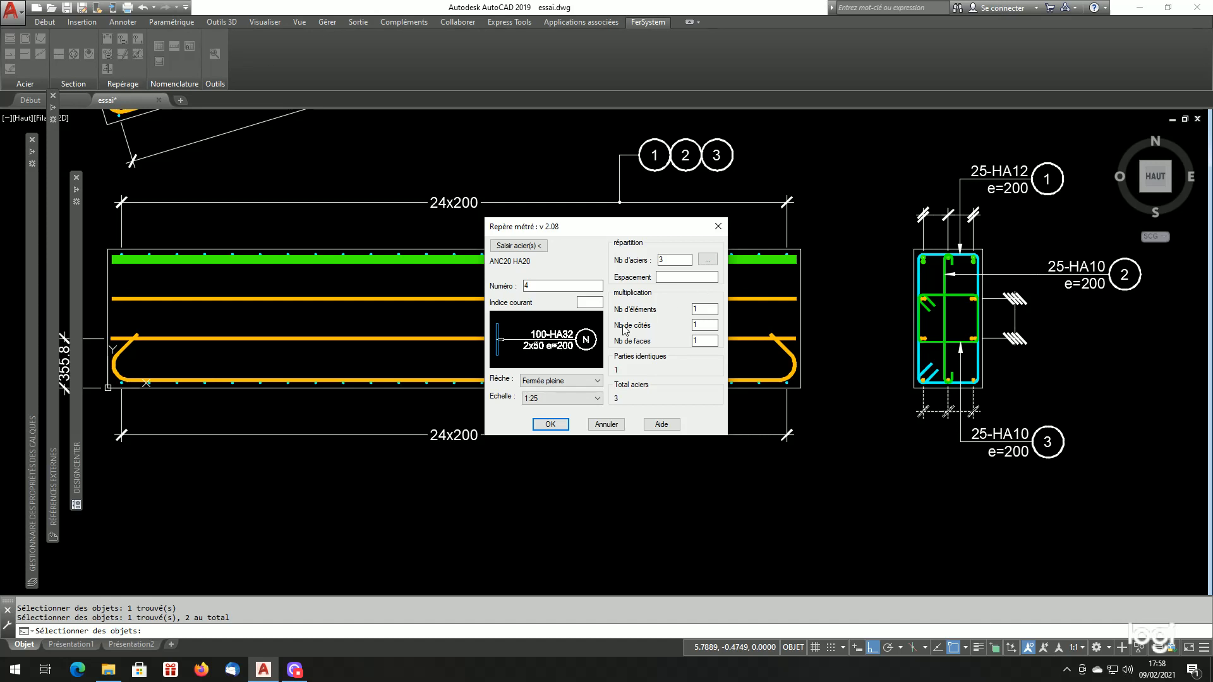
- Place mark 4 with its leader running from the bar's selection point down below the elevation and the mark facing left
click(551, 429)
key(Return)
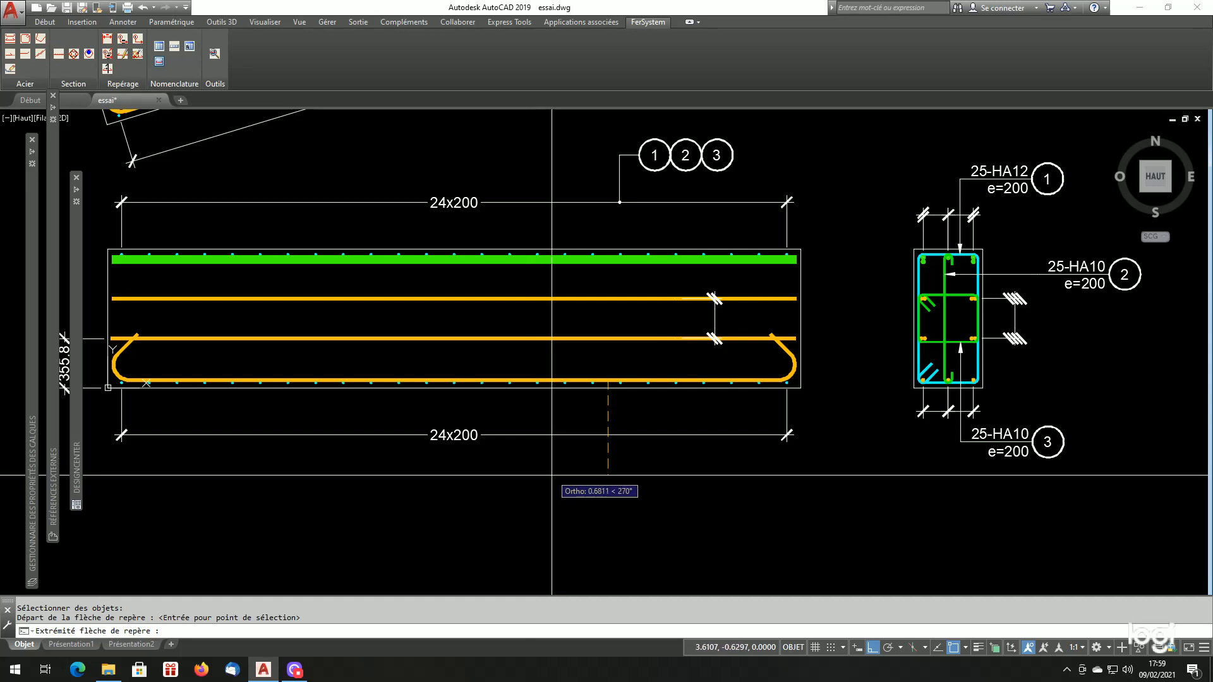
click(561, 476)
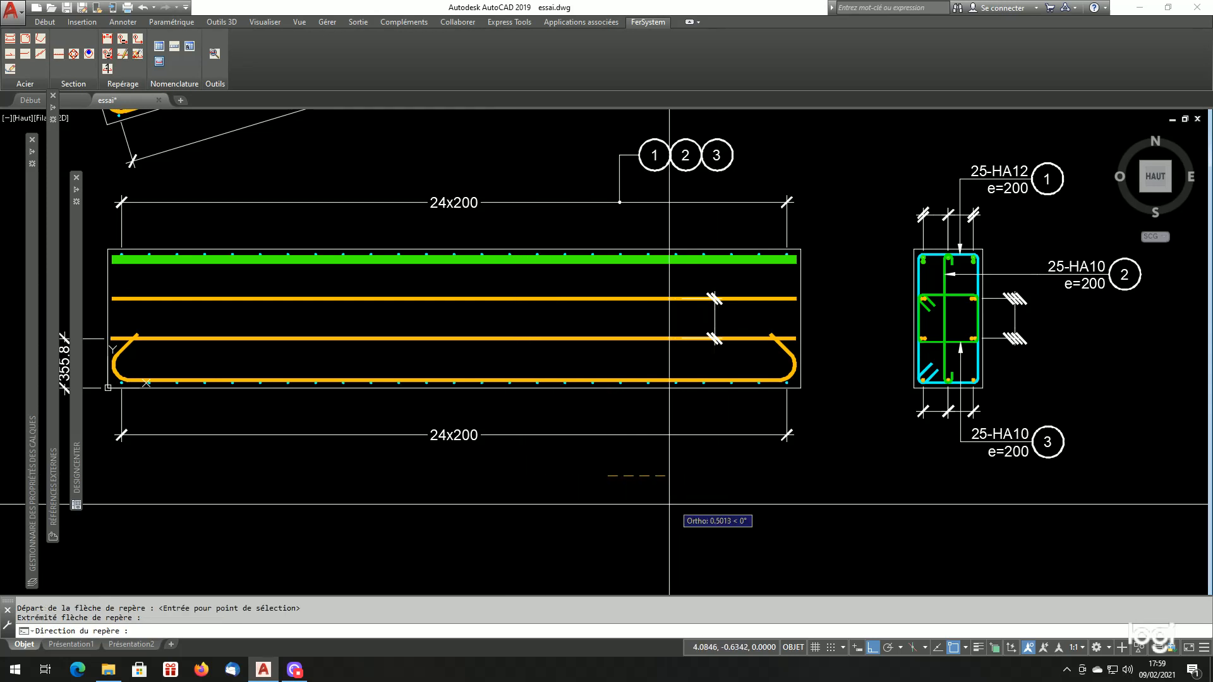
click(482, 505)
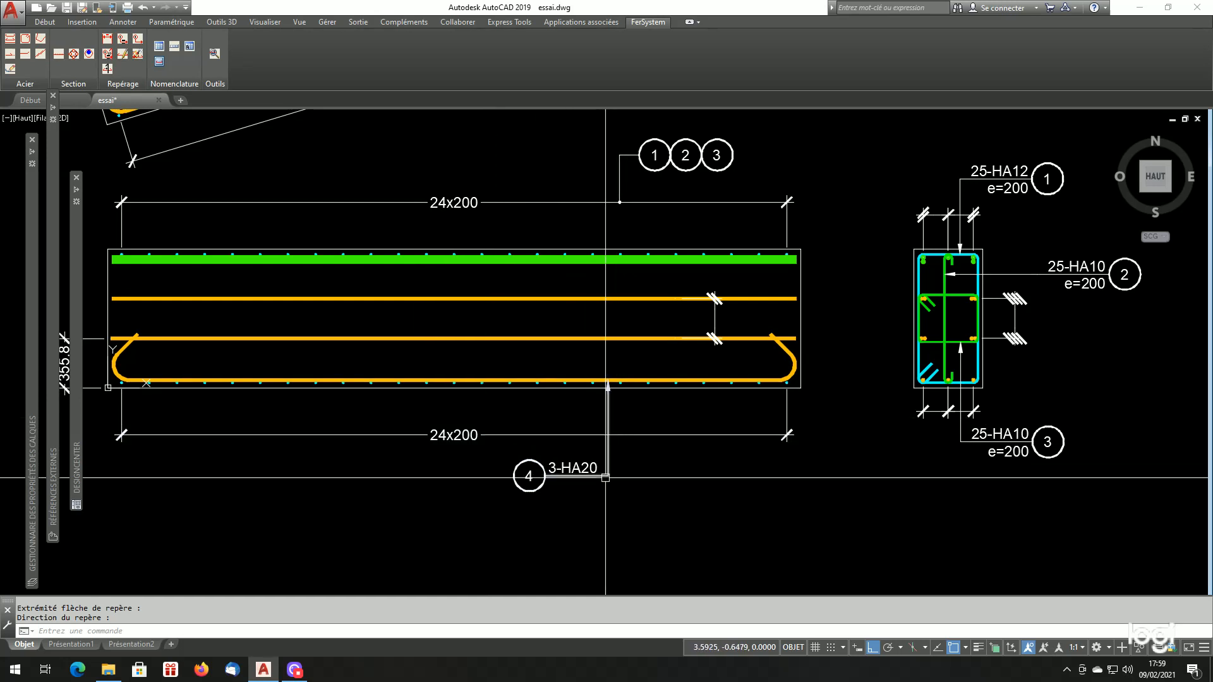
- Add non-measured mark number 4 on the dimension (sur cote) at the left end of the dimension line below the section
click(138, 40)
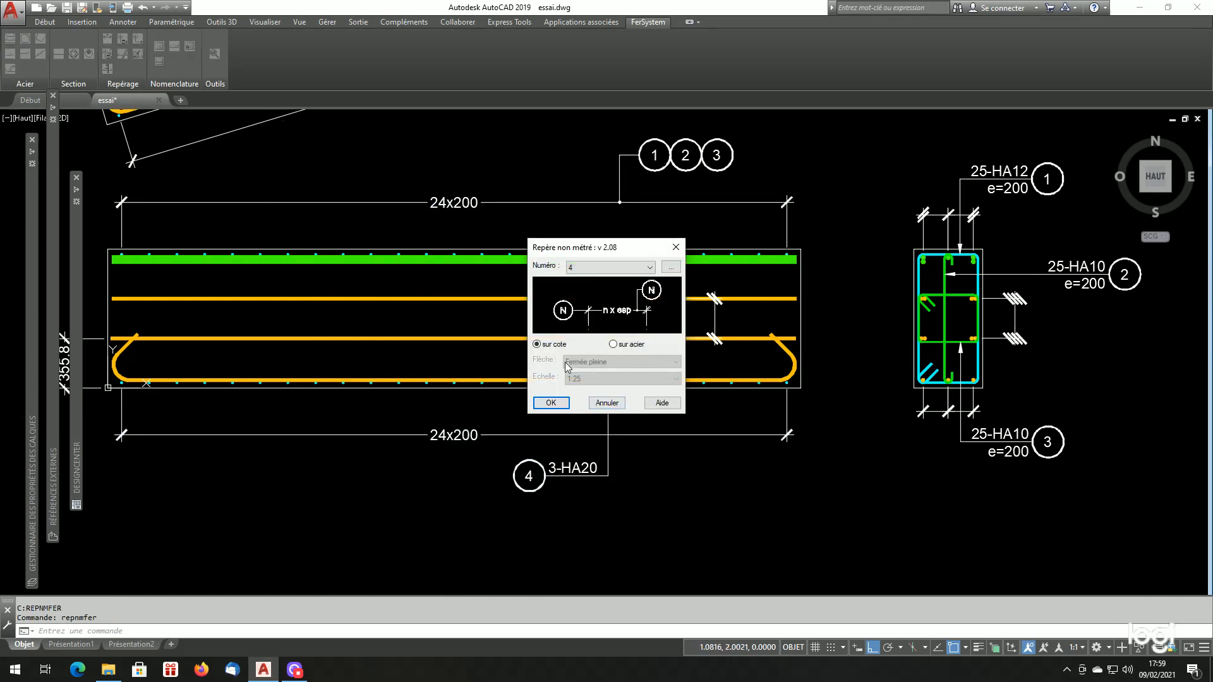
click(551, 403)
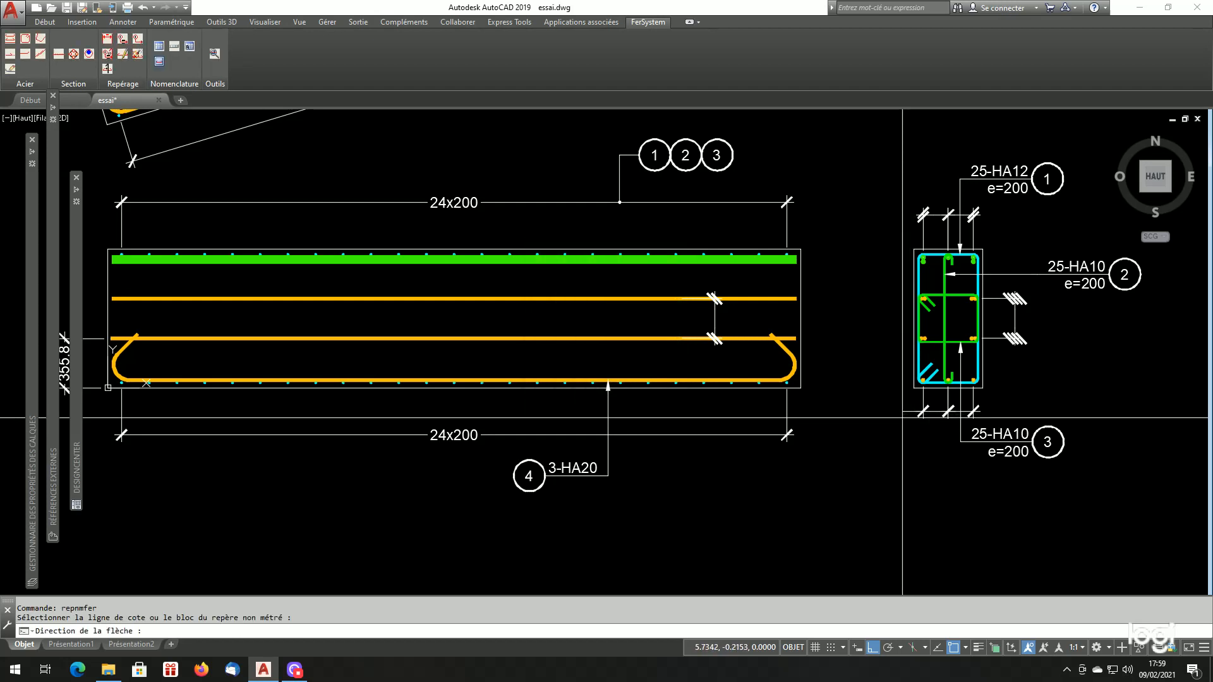
click(904, 417)
click(818, 510)
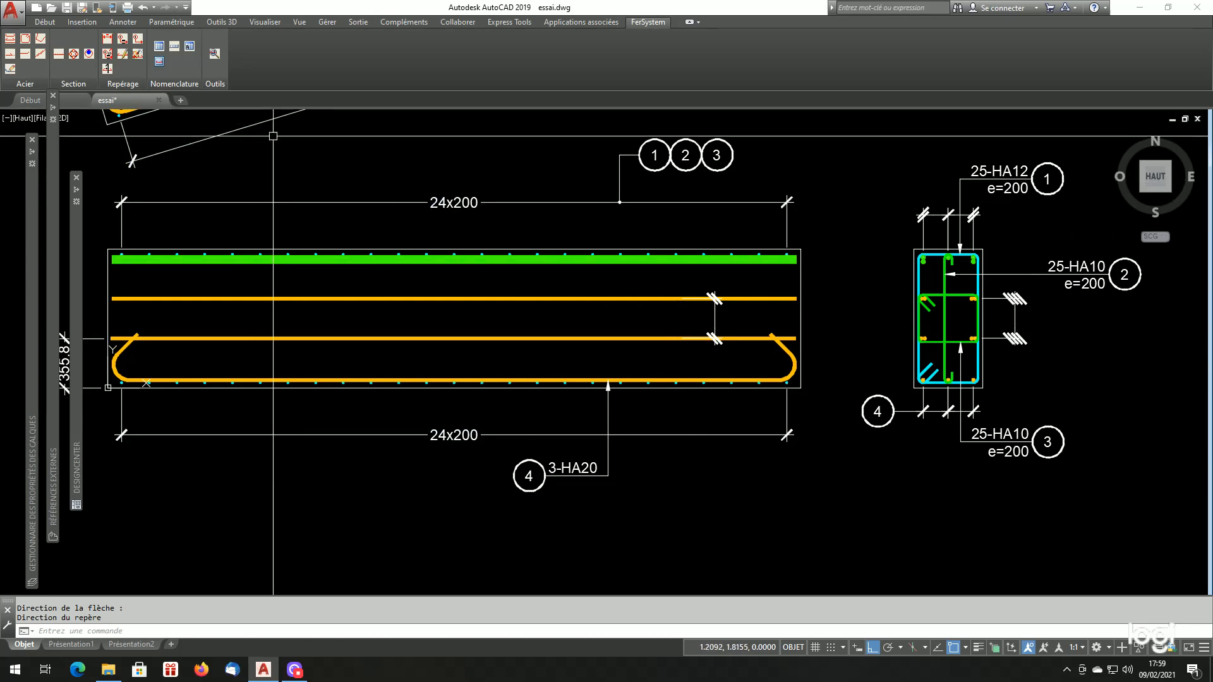
- Begin measured mark number 5 and assign it to the green top bar in the elevation
click(123, 41)
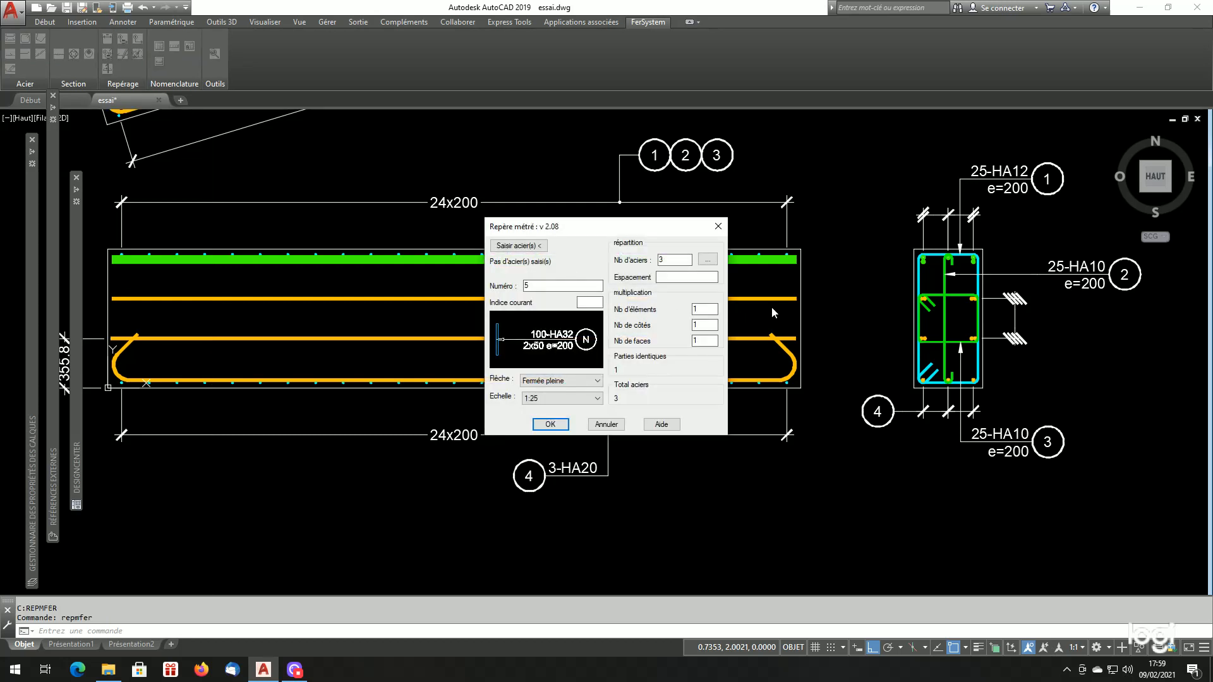
click(525, 246)
scroll(569, 304, down, 2)
scroll(442, 265, up, 4)
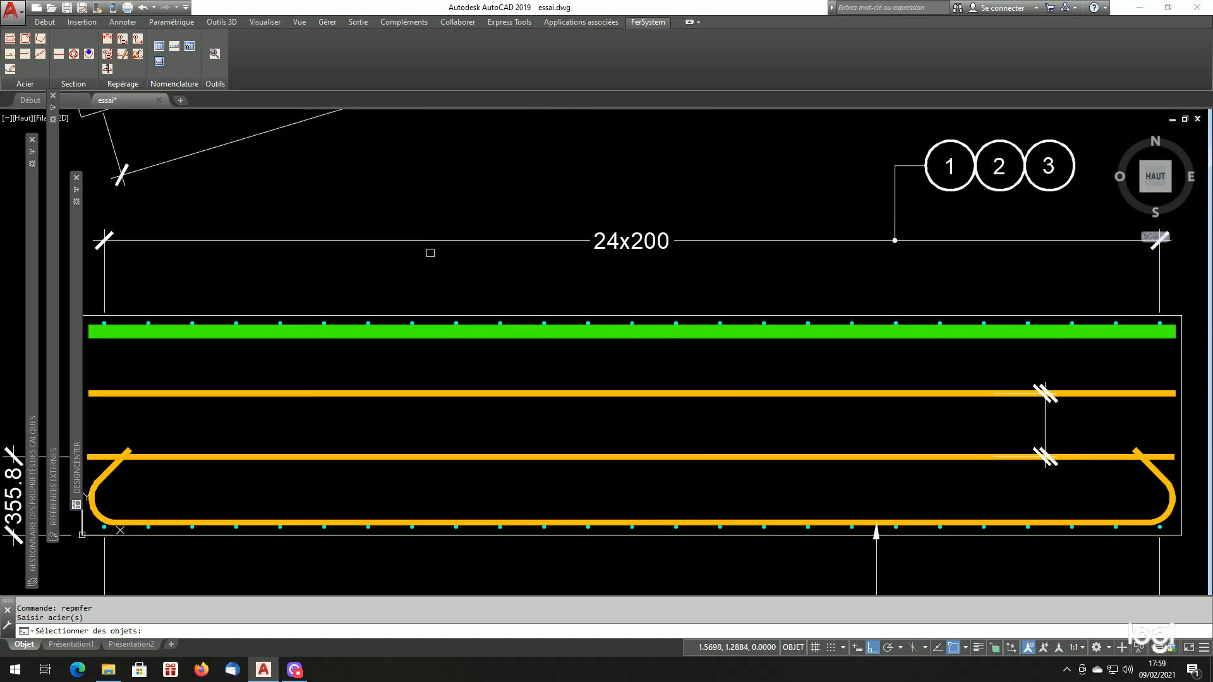
click(520, 328)
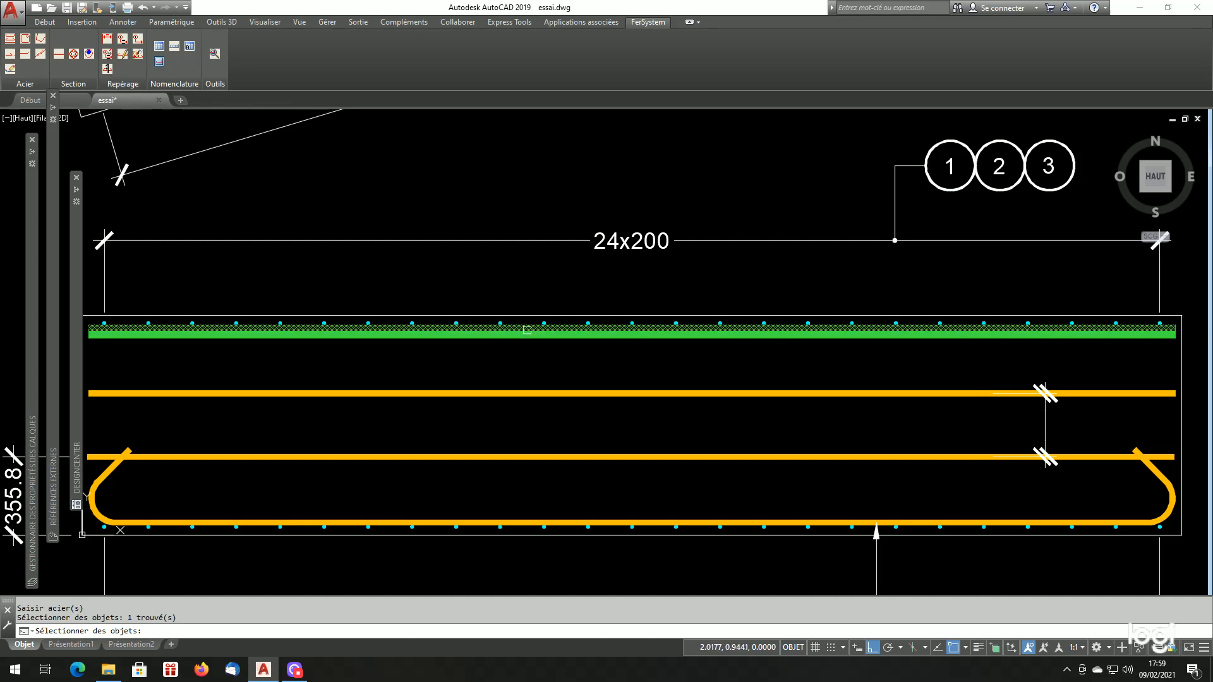
key(Return)
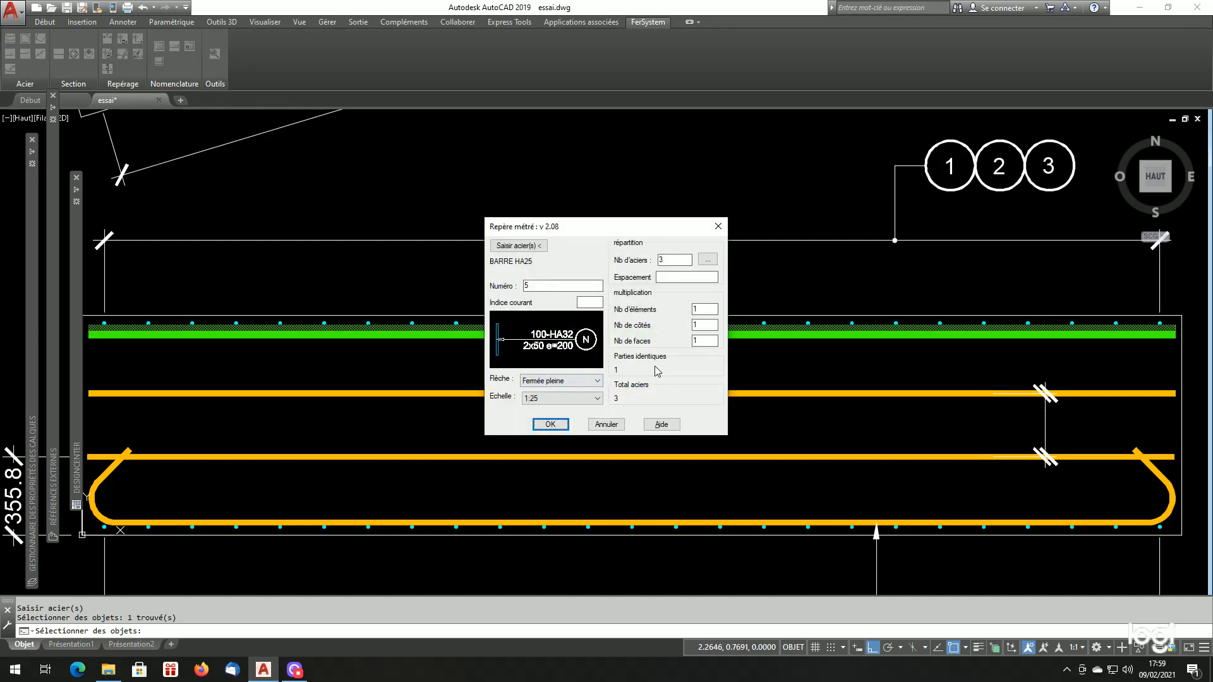
- Take mark 5's bar count of 5 from the two adjoining dimensions above the section
click(707, 259)
scroll(708, 265, down, 3)
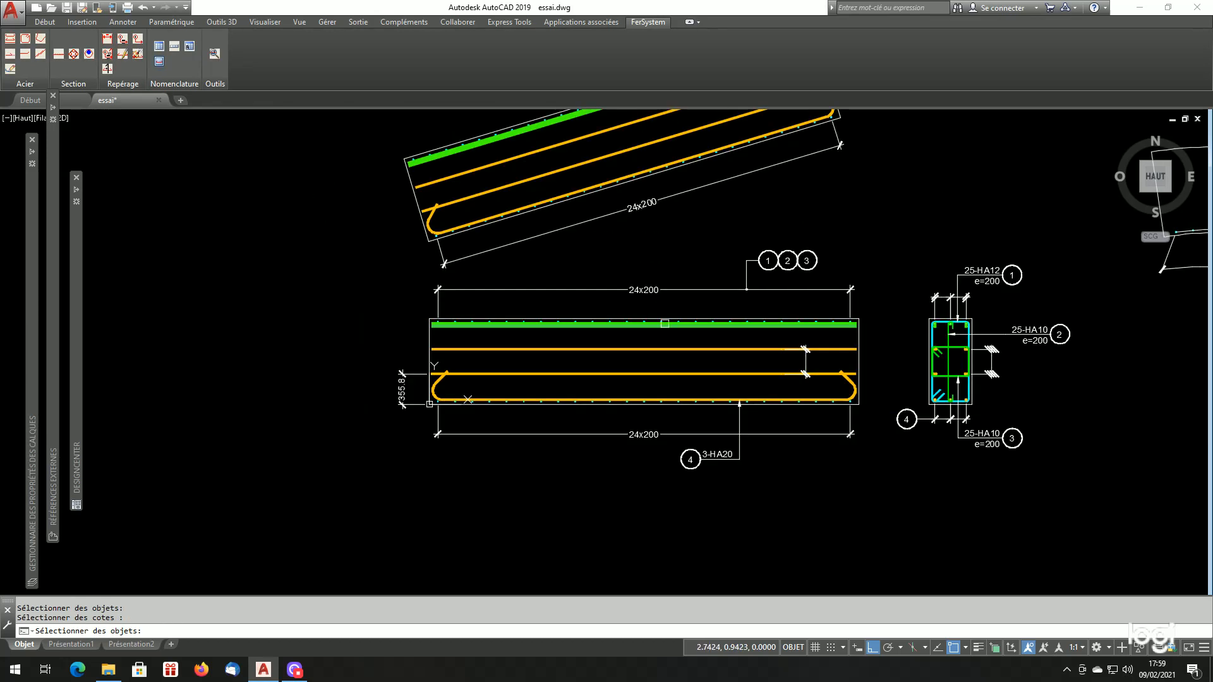
scroll(946, 316, up, 5)
click(923, 257)
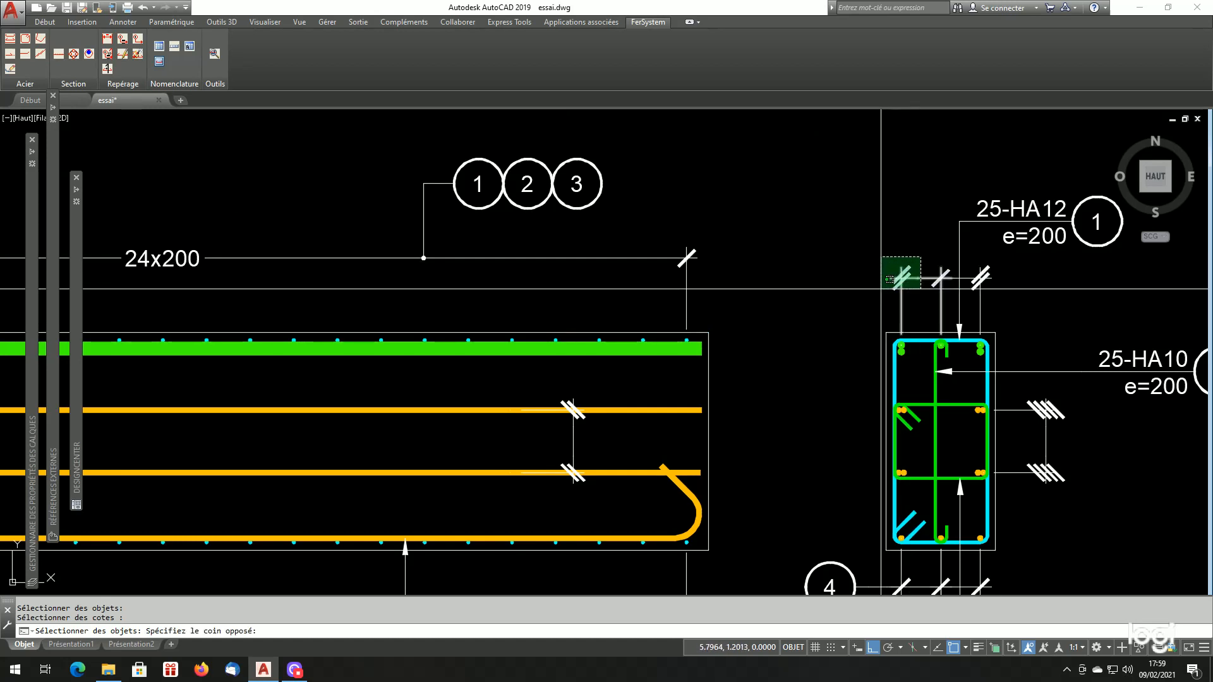
click(904, 288)
click(1005, 271)
click(988, 288)
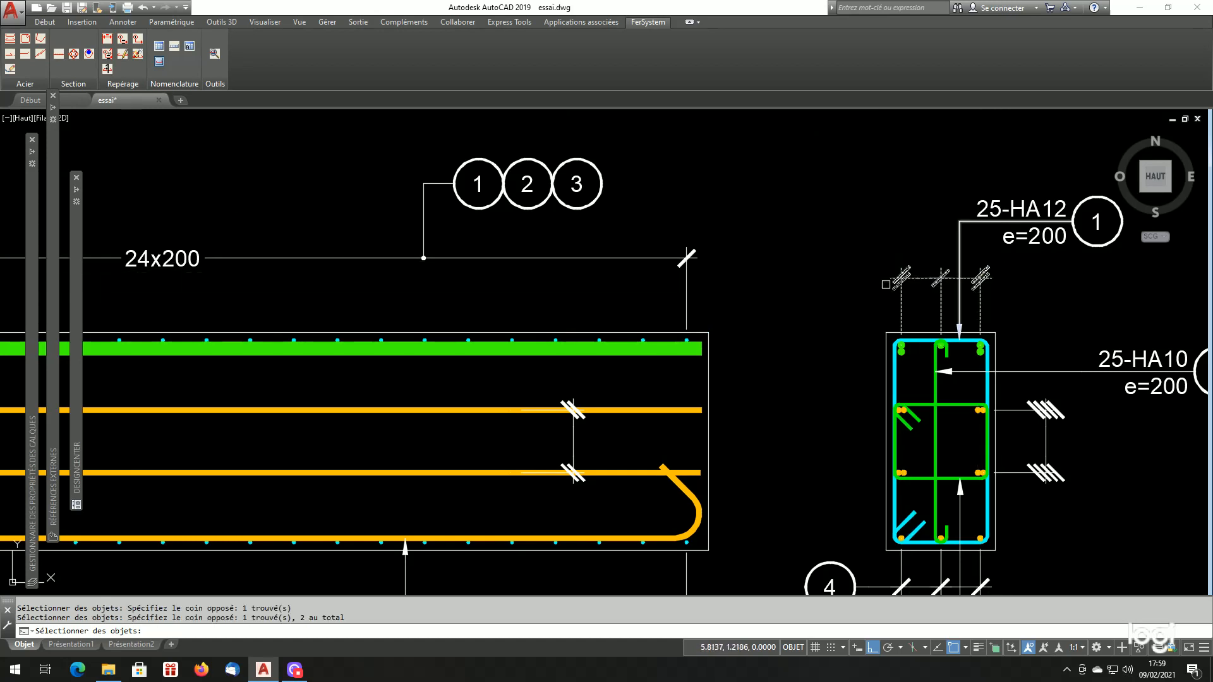
scroll(915, 316, down, 2)
scroll(974, 319, up, 2)
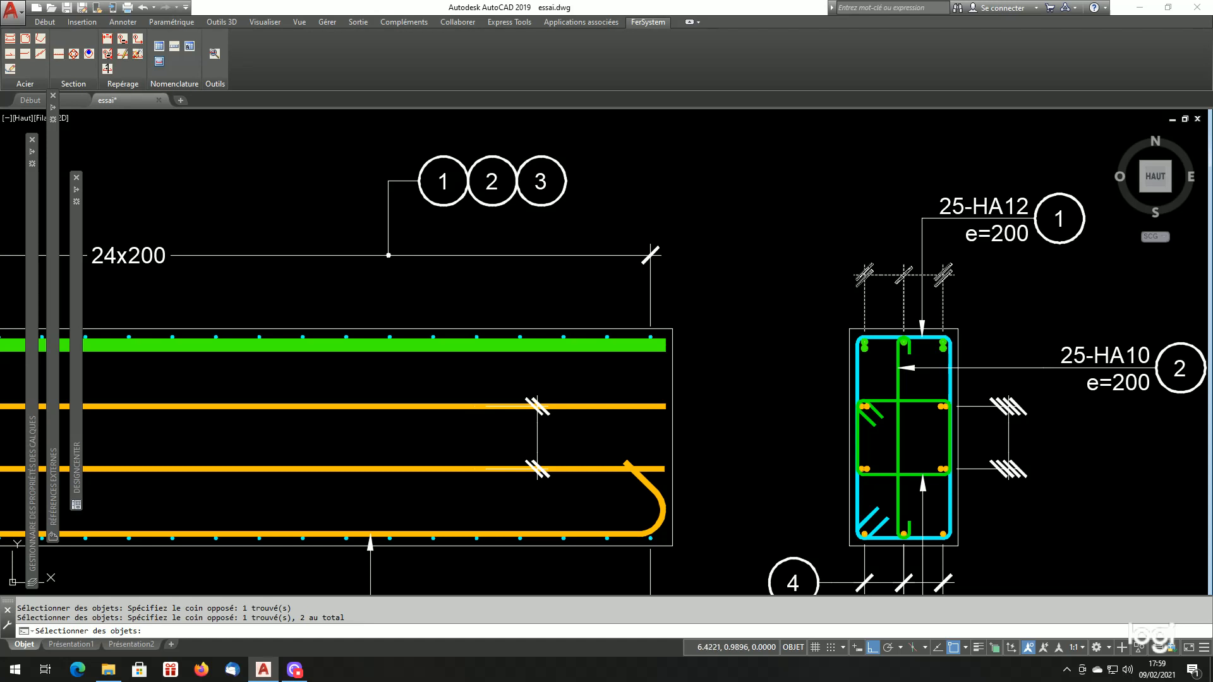
key(Return)
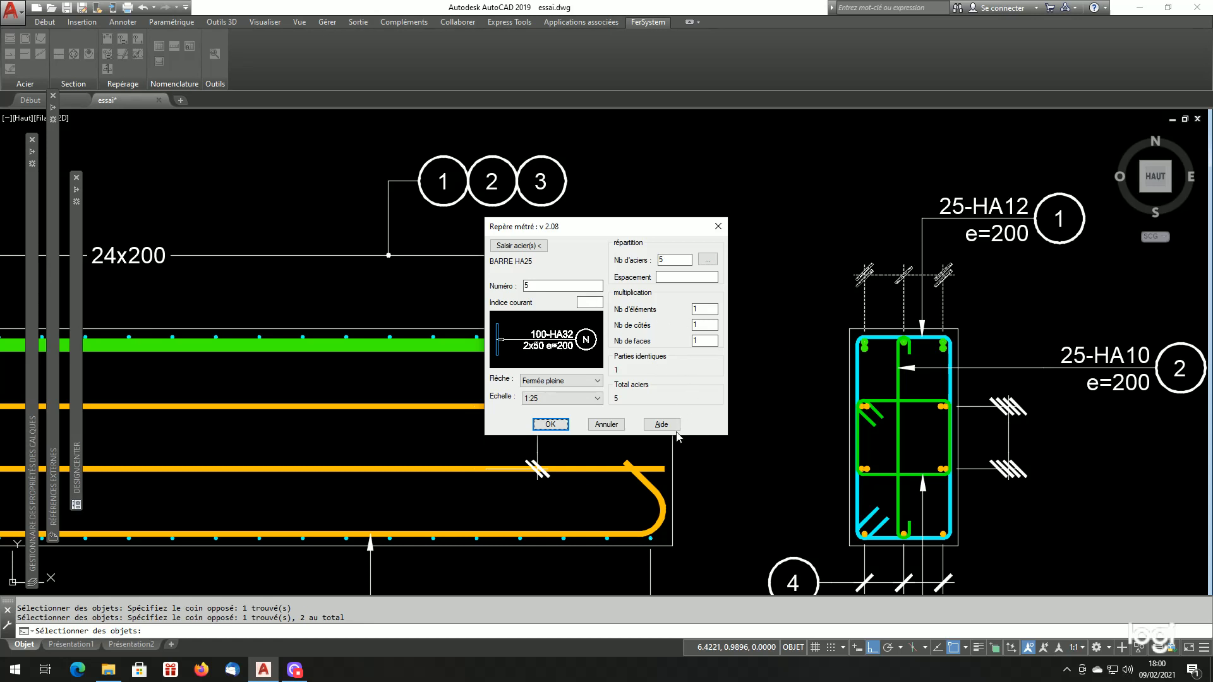
- Place mark 5 with its leader running from the bar's selection point up above the elevation and the mark facing left
click(560, 427)
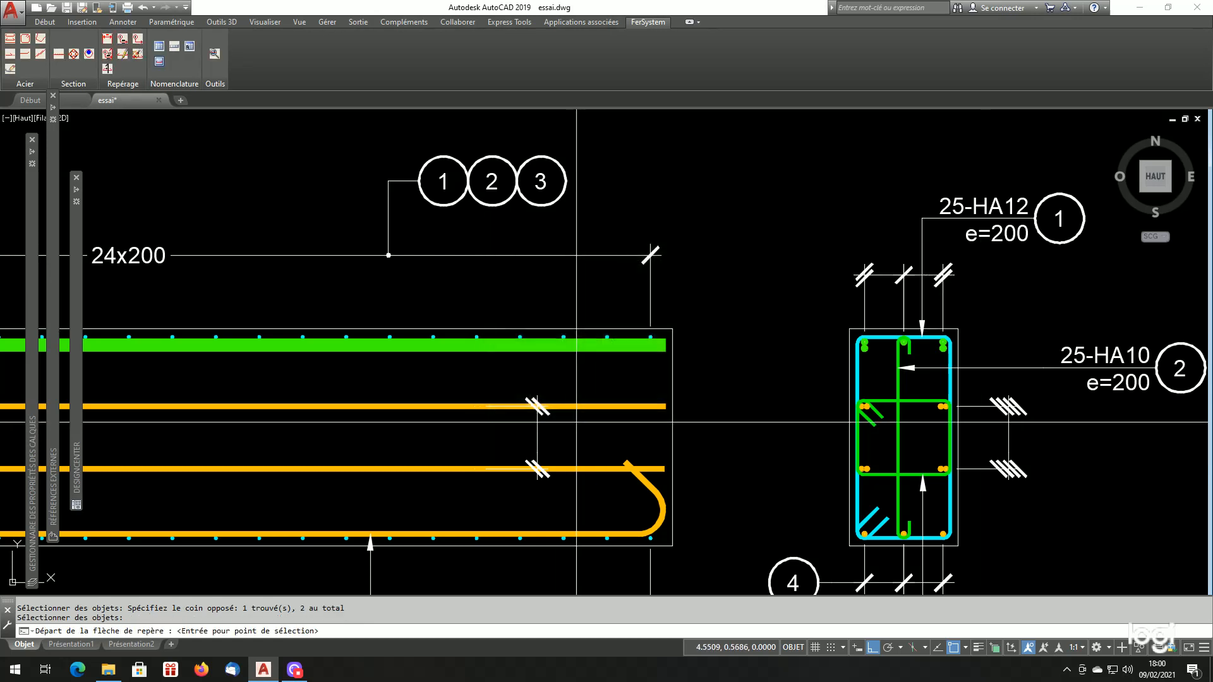
scroll(495, 392, down, 5)
scroll(496, 347, up, 6)
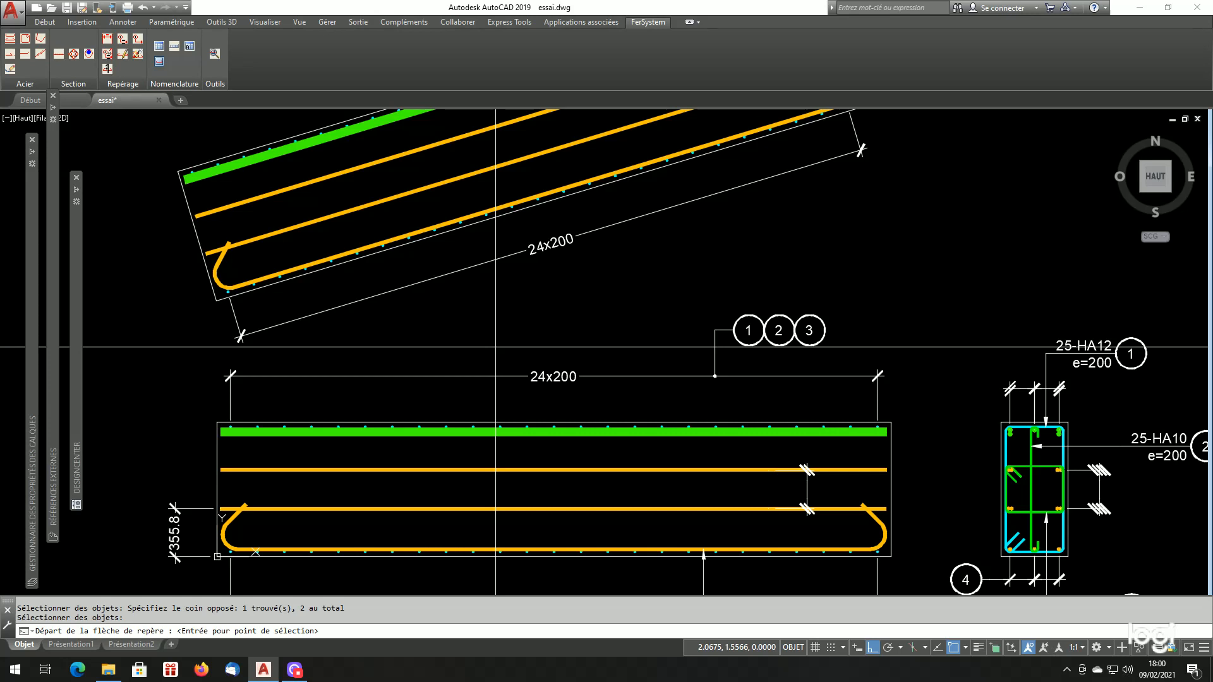
key(Return)
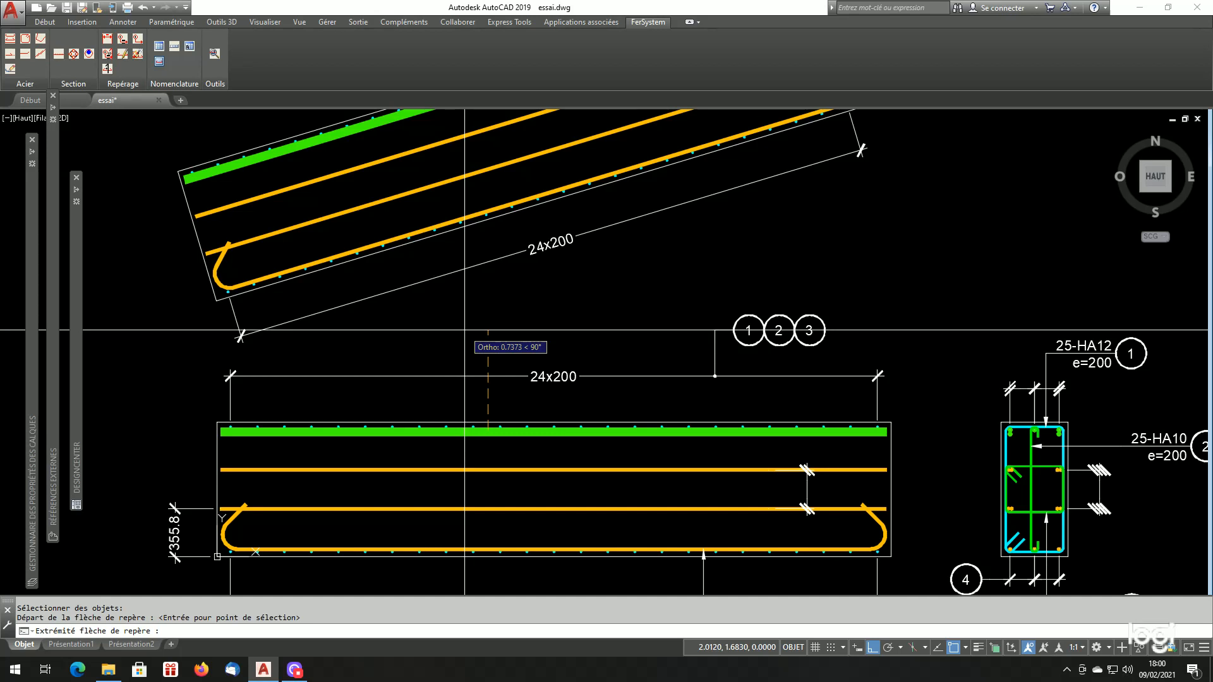
click(465, 330)
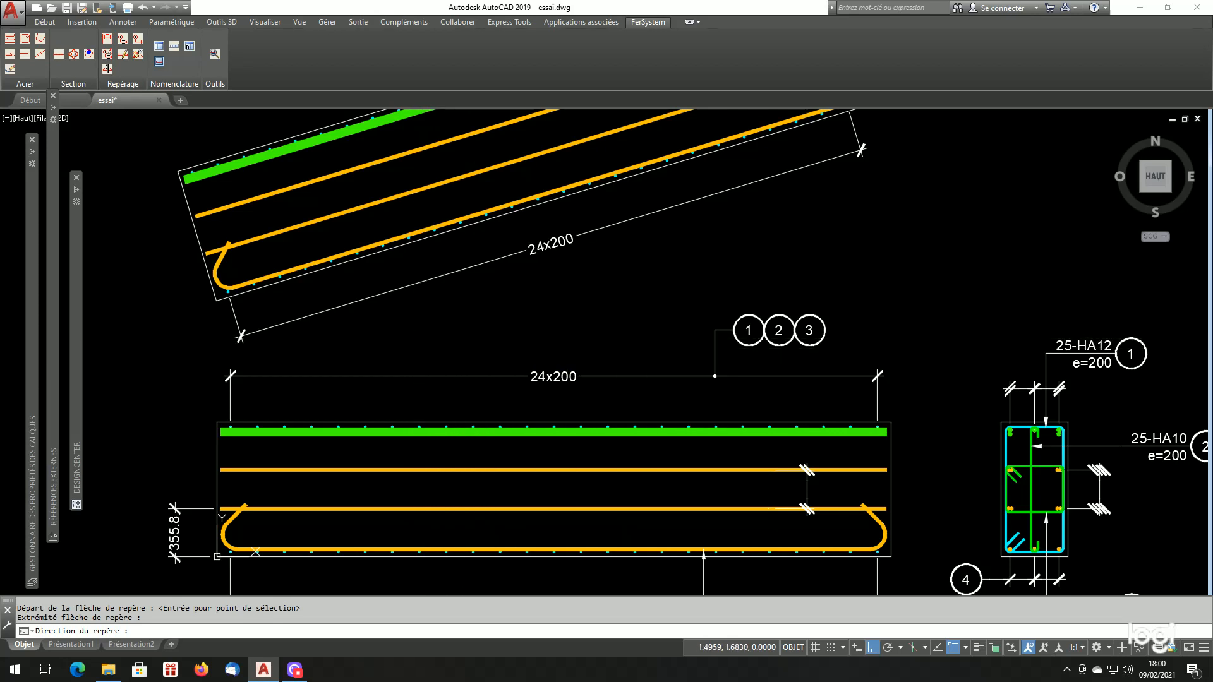
click(484, 349)
- Move mark 5 and its leader slightly to the right along the elevation's top bar
scroll(541, 366, up, 2)
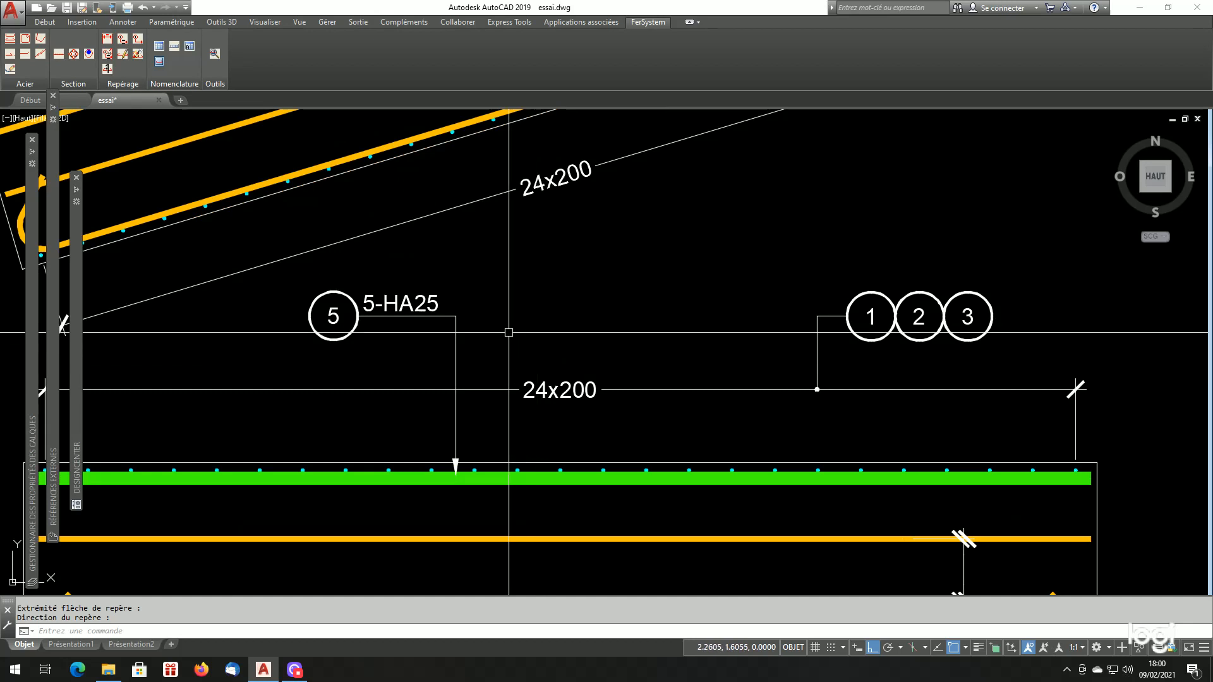
text(dp)
key(Return)
click(487, 301)
click(388, 335)
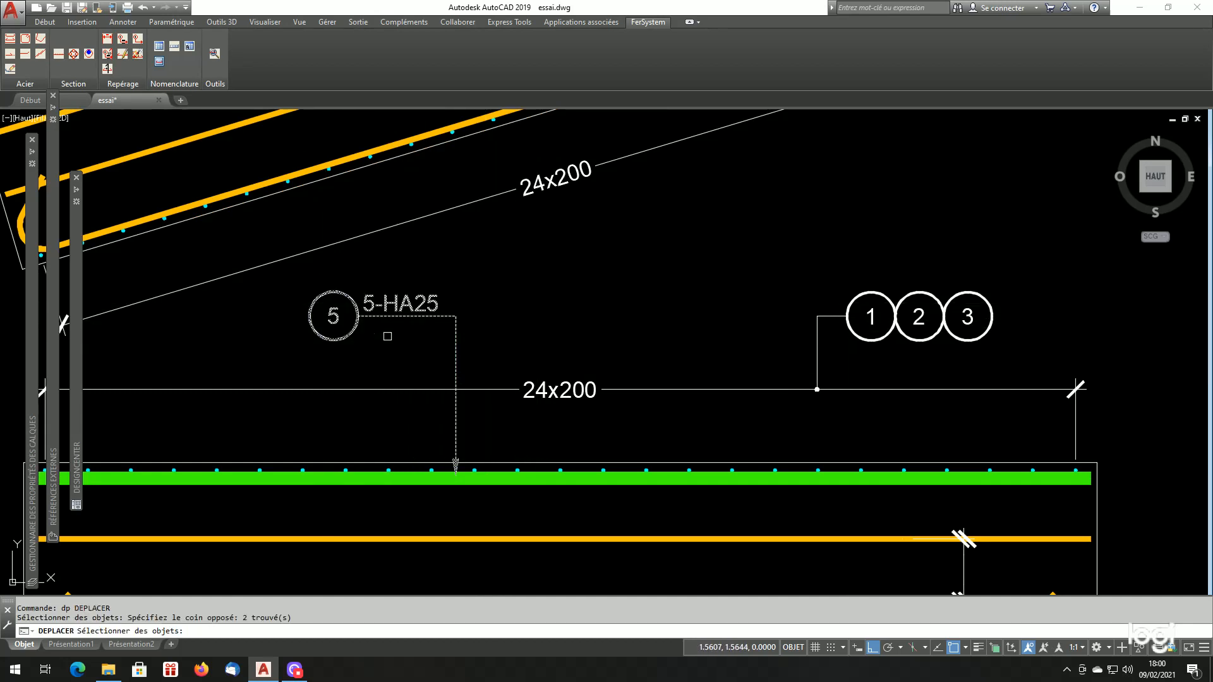
key(Return)
click(518, 302)
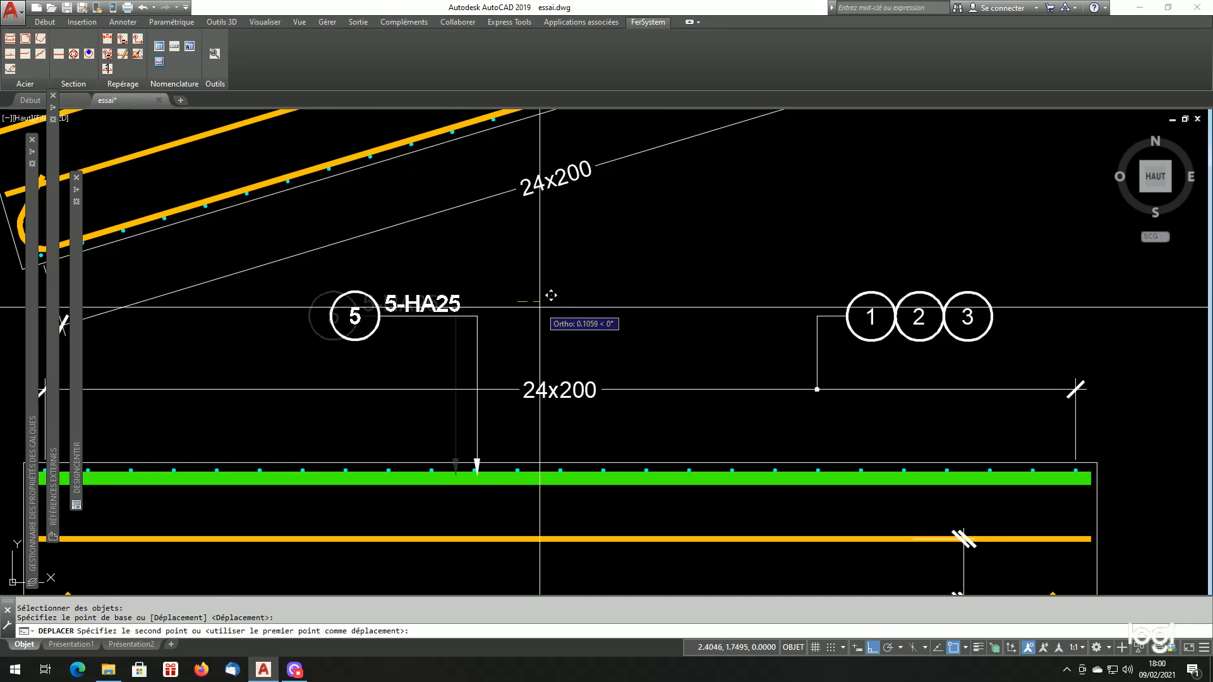
click(564, 297)
scroll(588, 372, down, 4)
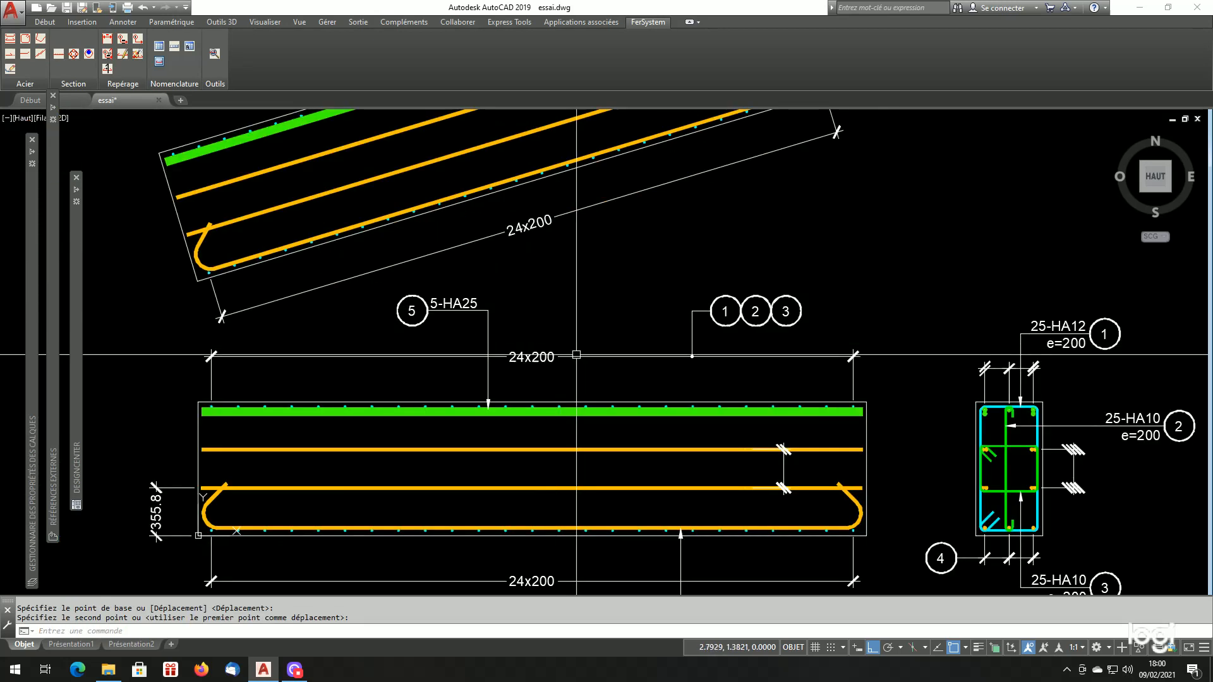
- Add non-measured mark 5 to the dimension line above the section, with the mark facing left
scroll(648, 401, up, 2)
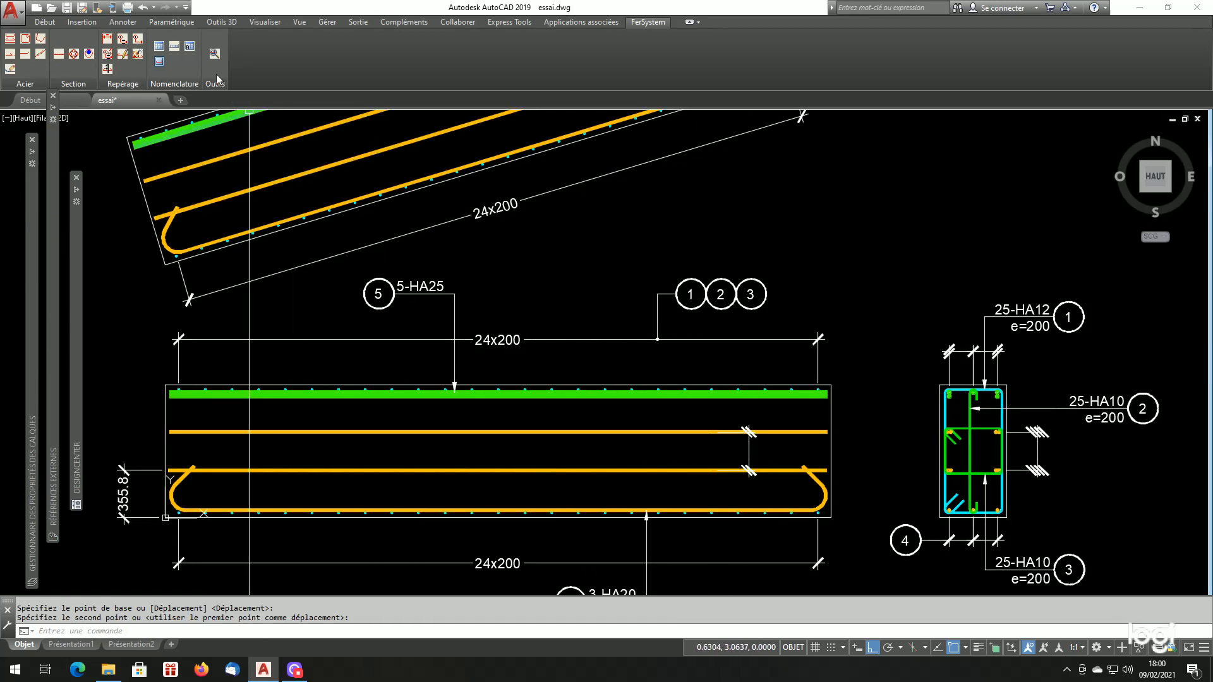
click(138, 39)
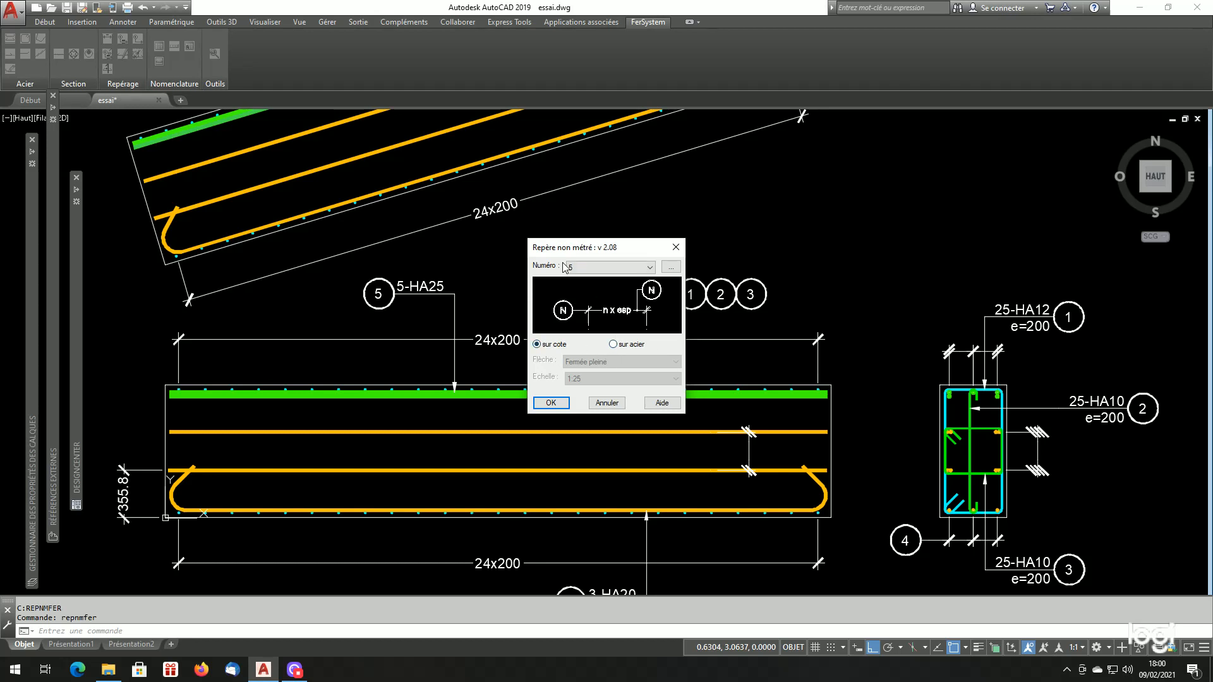
click(551, 403)
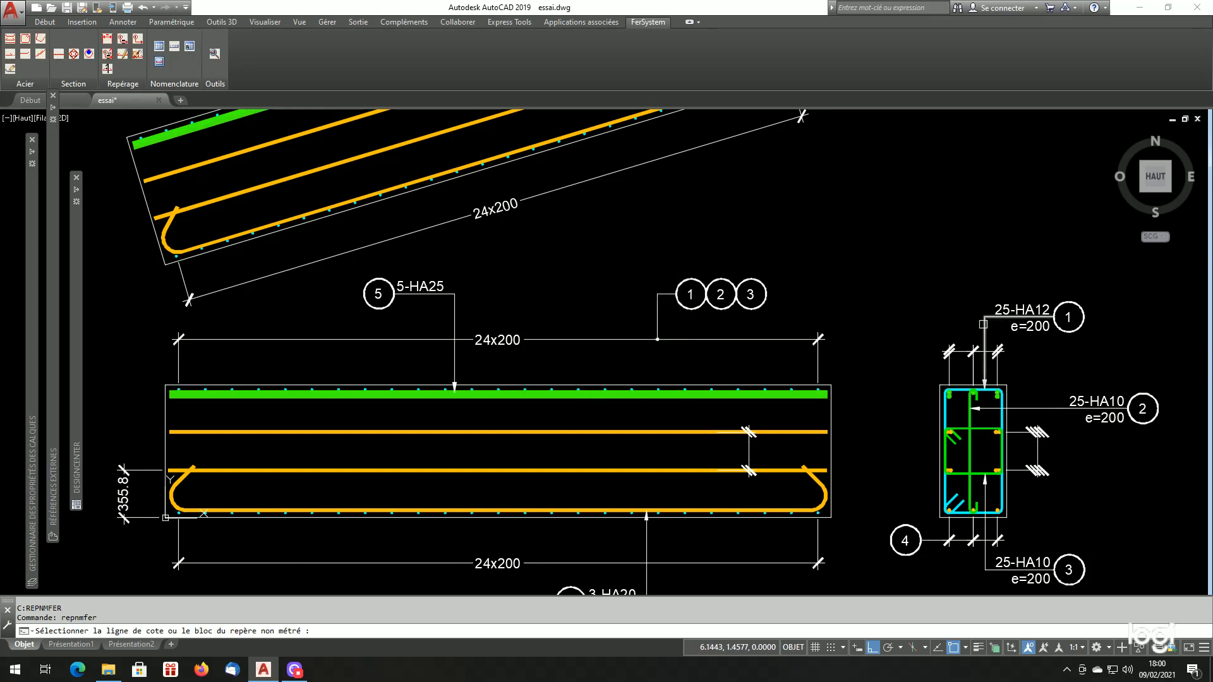
scroll(972, 336, up, 4)
click(898, 376)
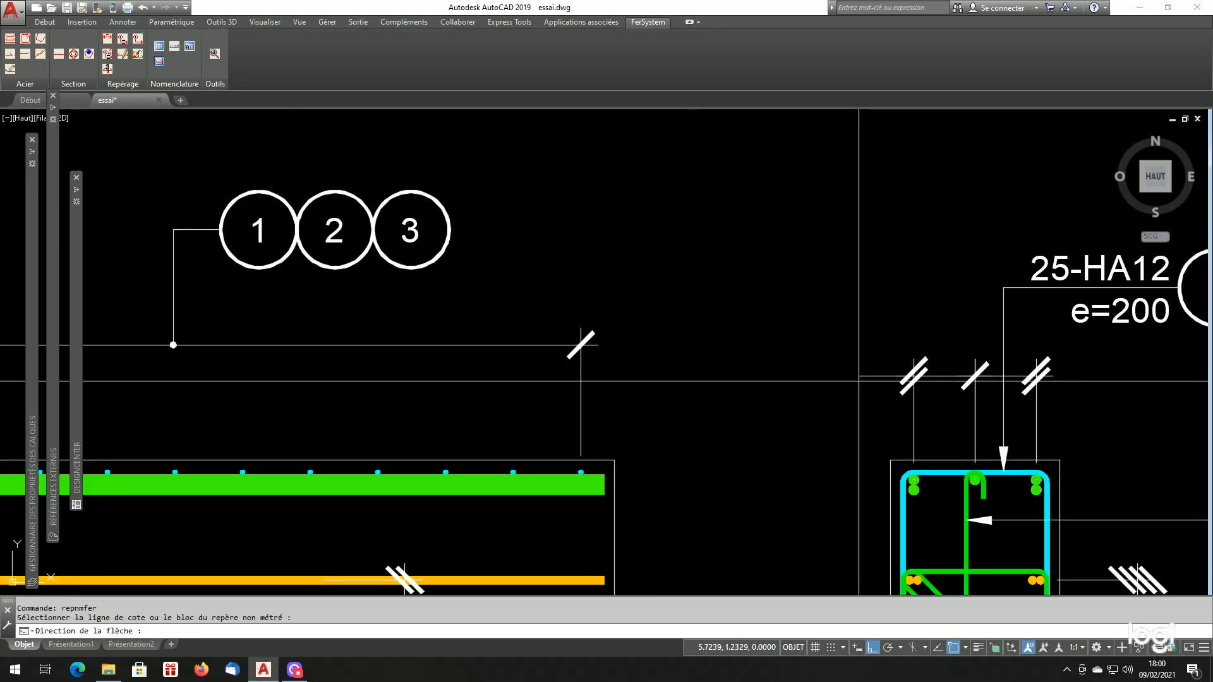
click(809, 393)
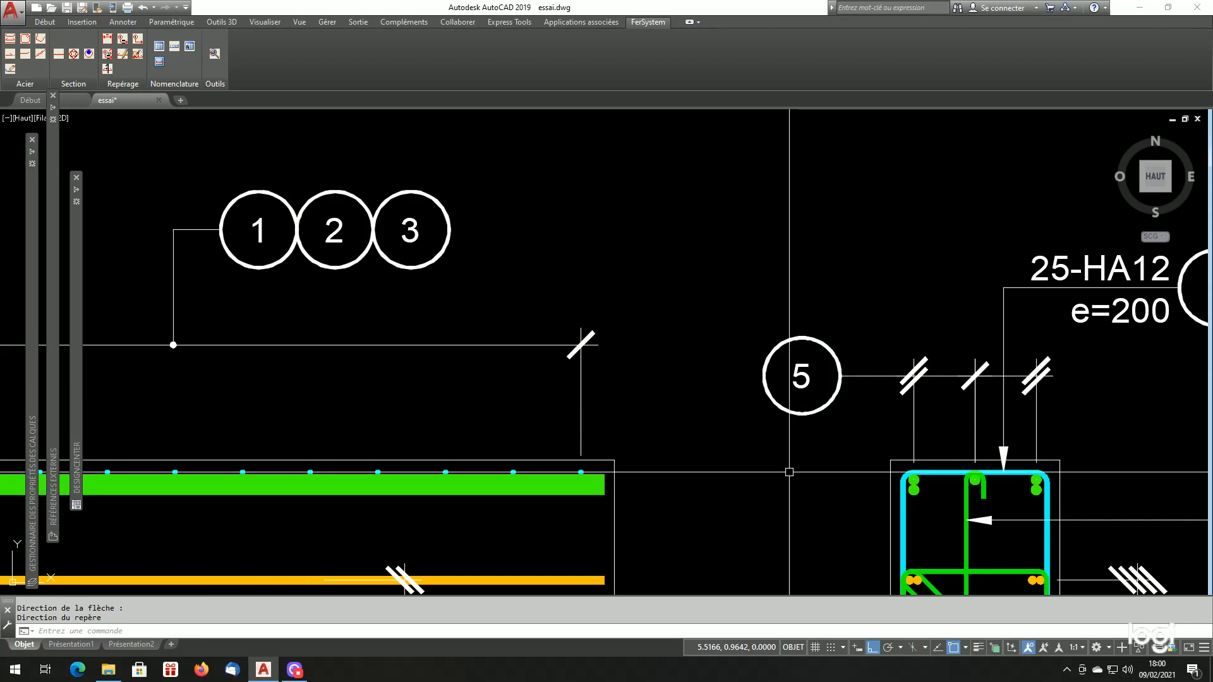
- Try a second non-measured mark 5 at the right end of the section's upper dimension, turned downward, and erase it
scroll(821, 437, down, 4)
scroll(1002, 435, up, 6)
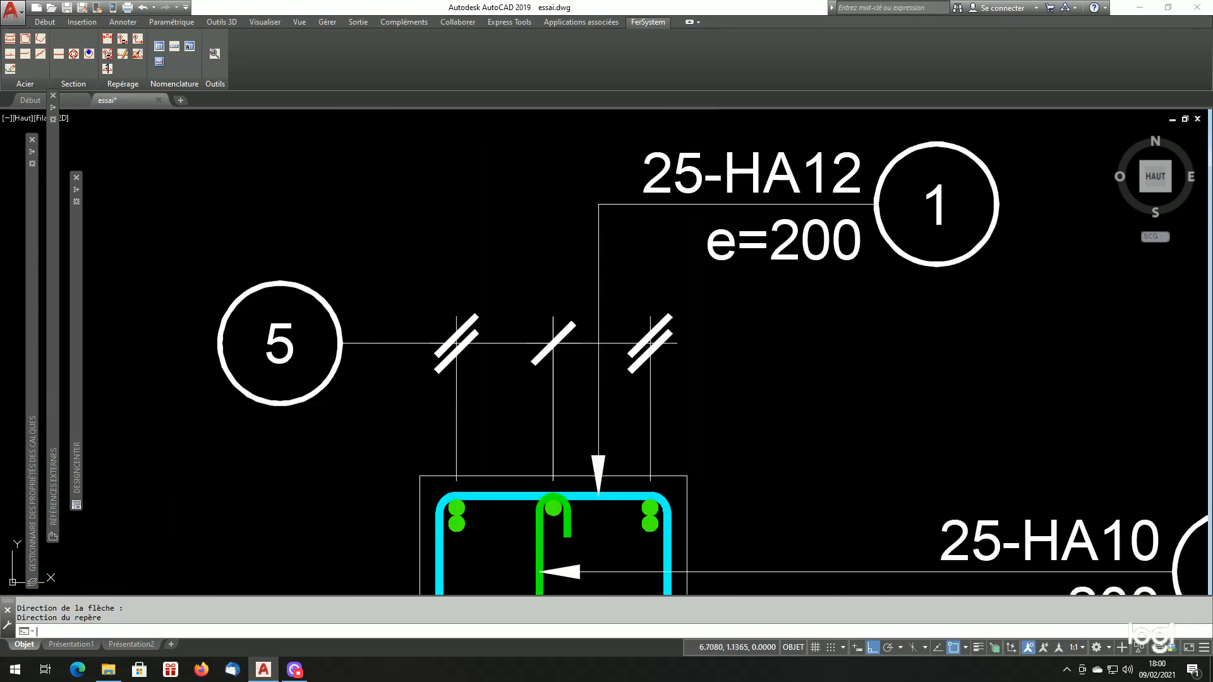
key(Return)
key(Return)
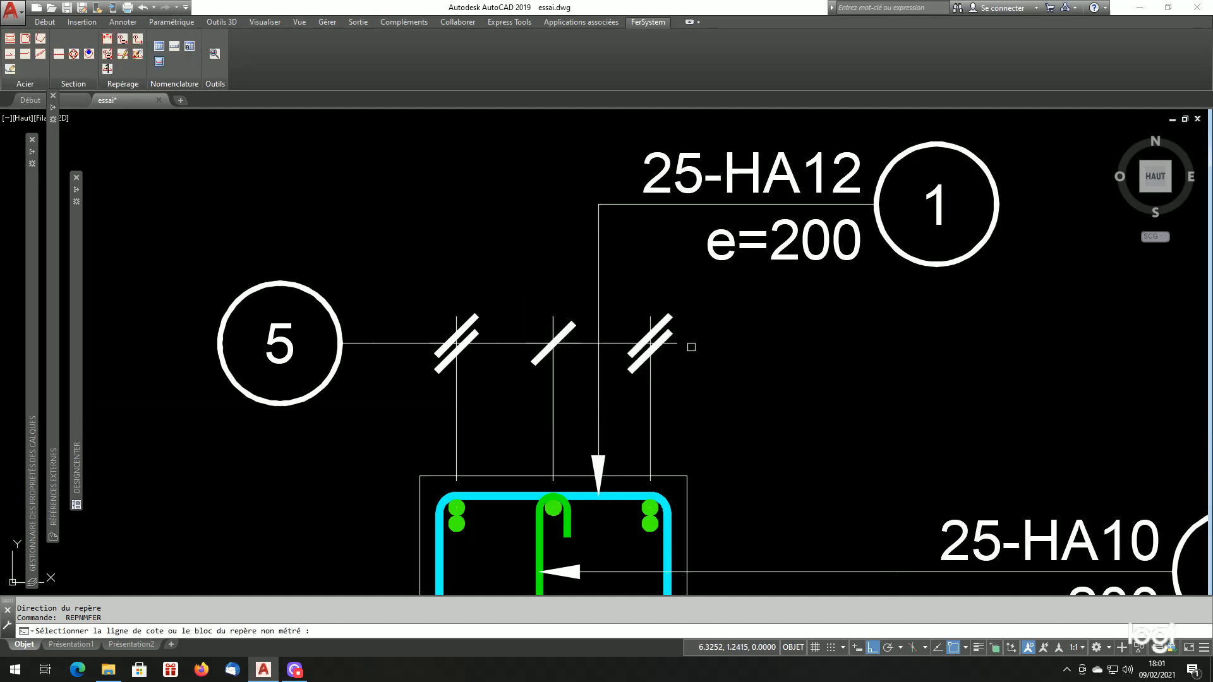
click(682, 344)
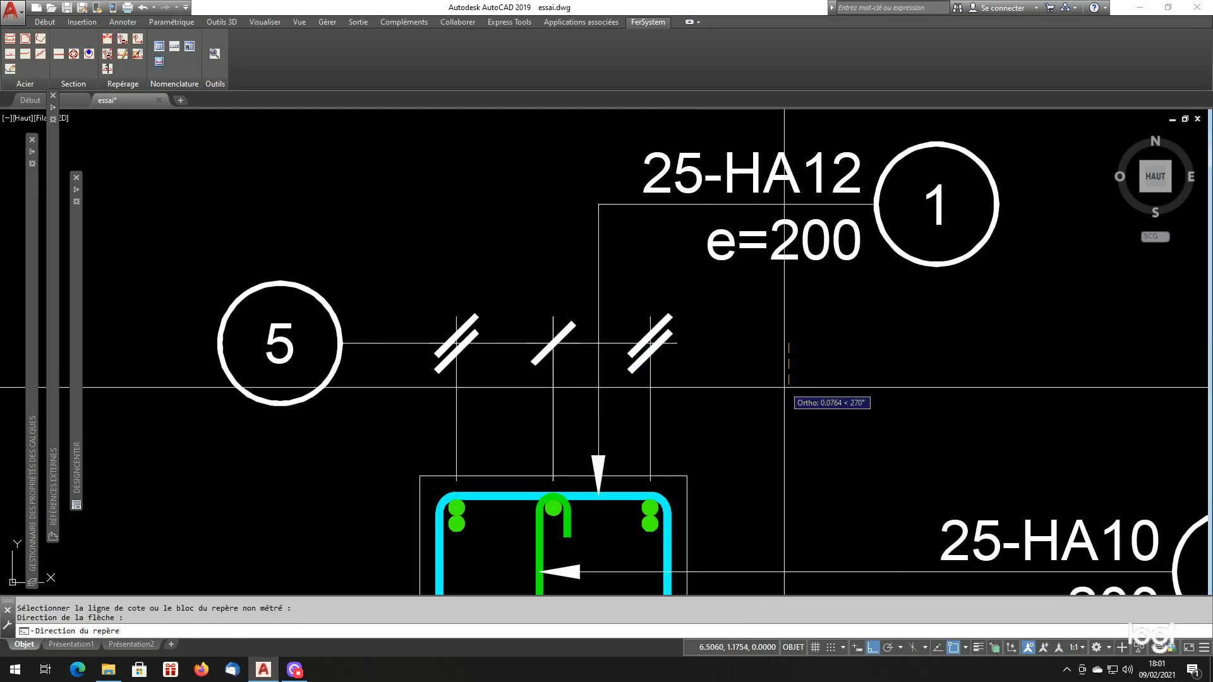
click(774, 436)
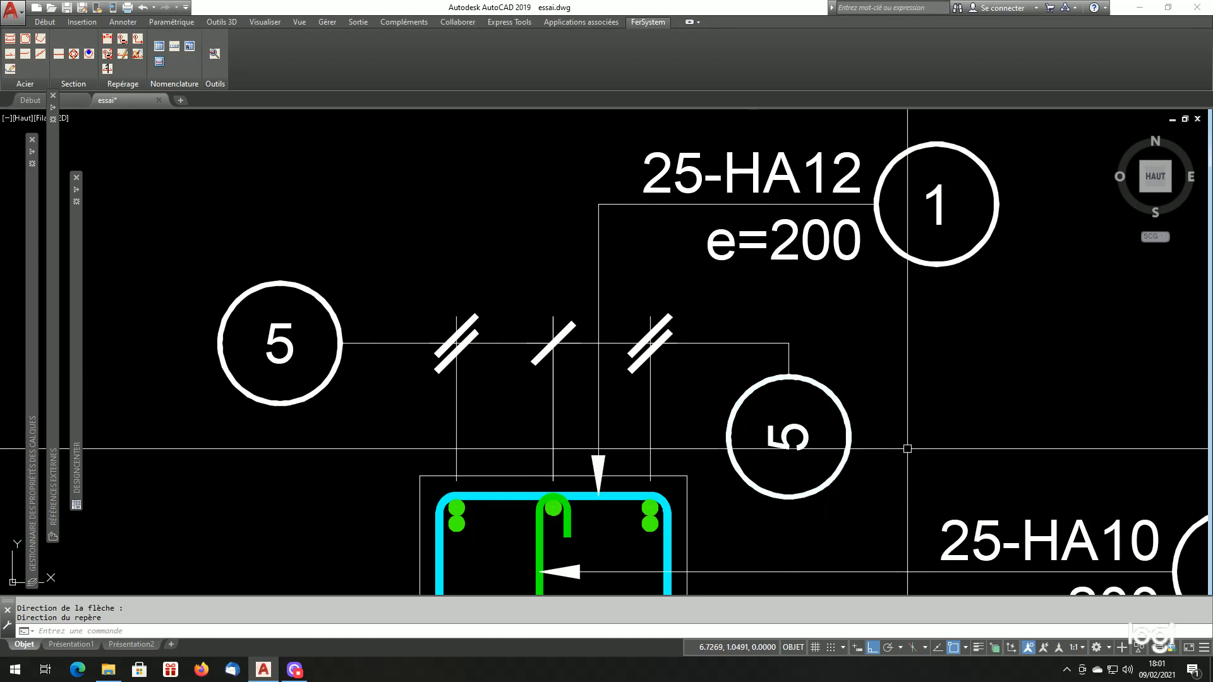
click(848, 330)
click(750, 379)
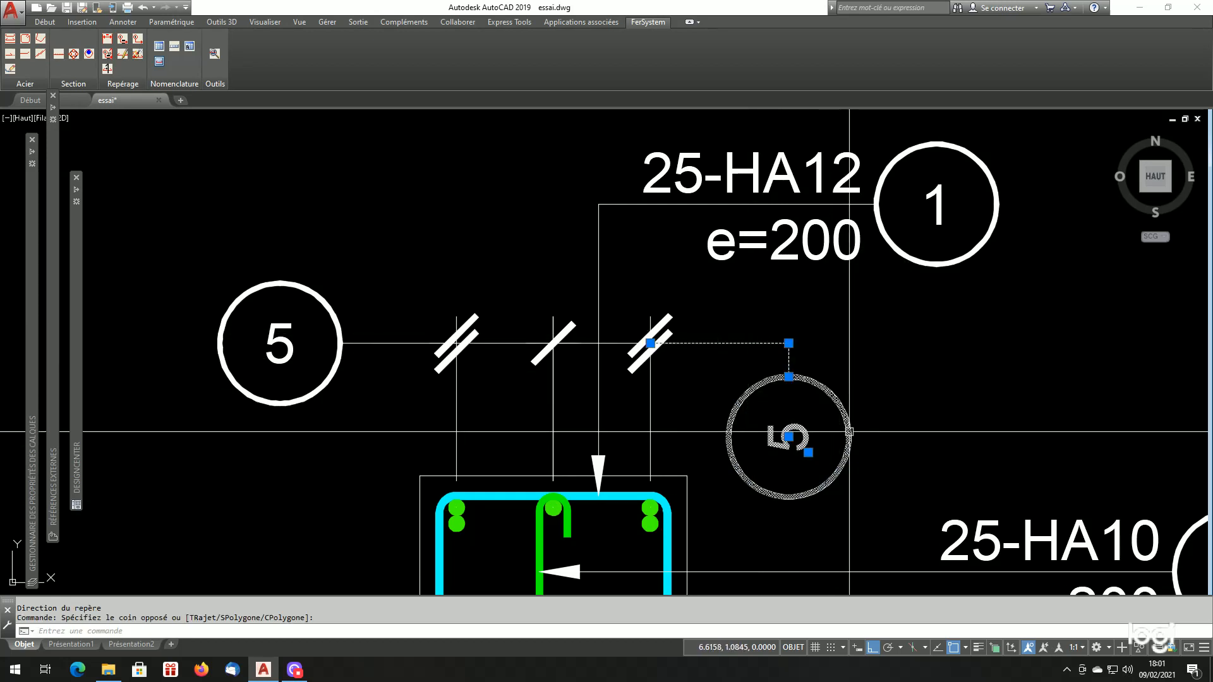
text(ef)
key(Return)
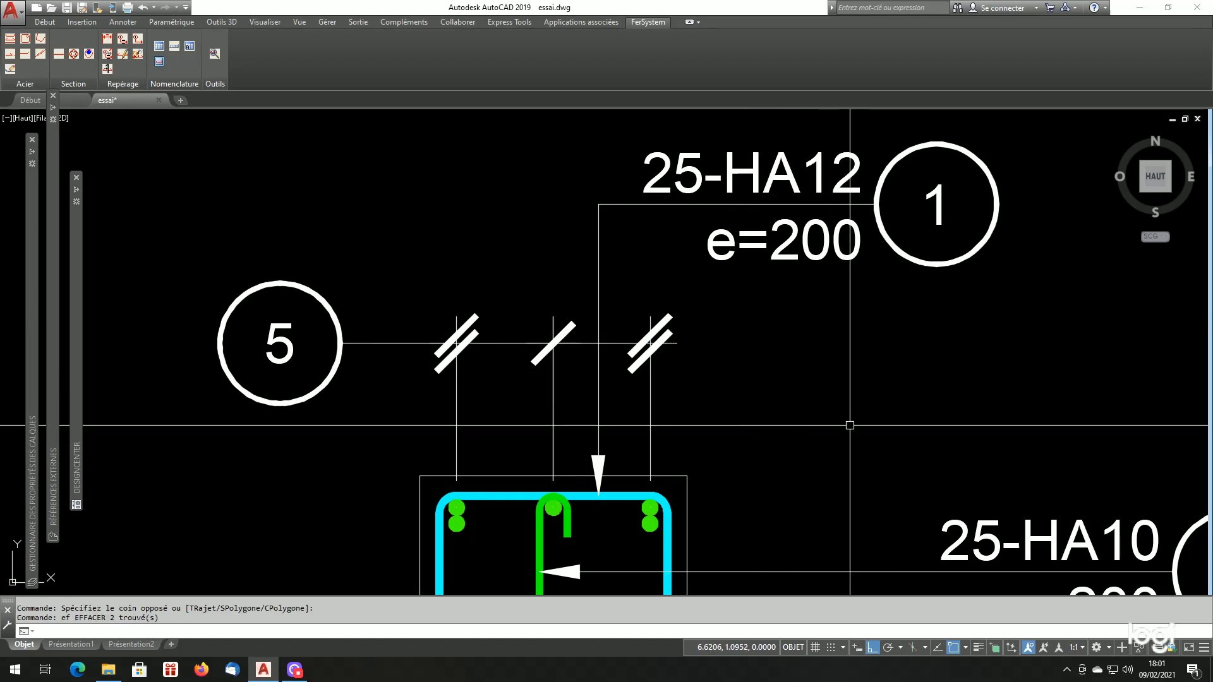
- Begin measured mark number 6 with its arrow type set to Aucune
scroll(850, 425, down, 8)
scroll(862, 390, up, 2)
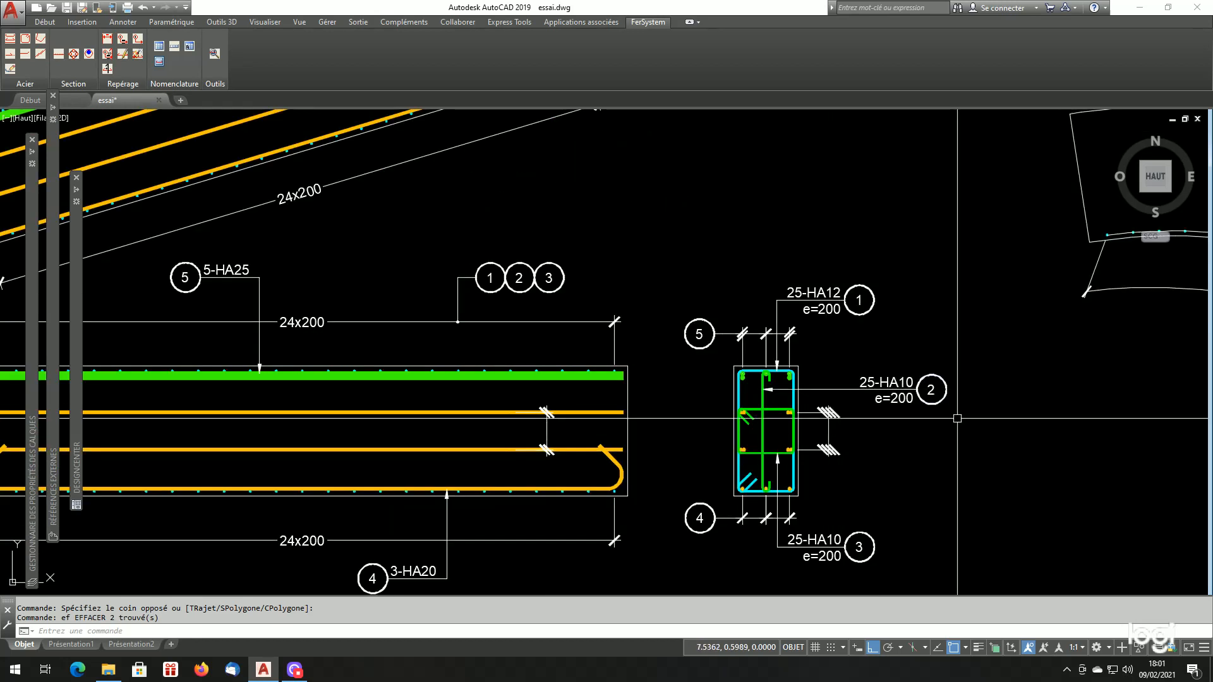
scroll(958, 418, down, 5)
scroll(618, 405, up, 3)
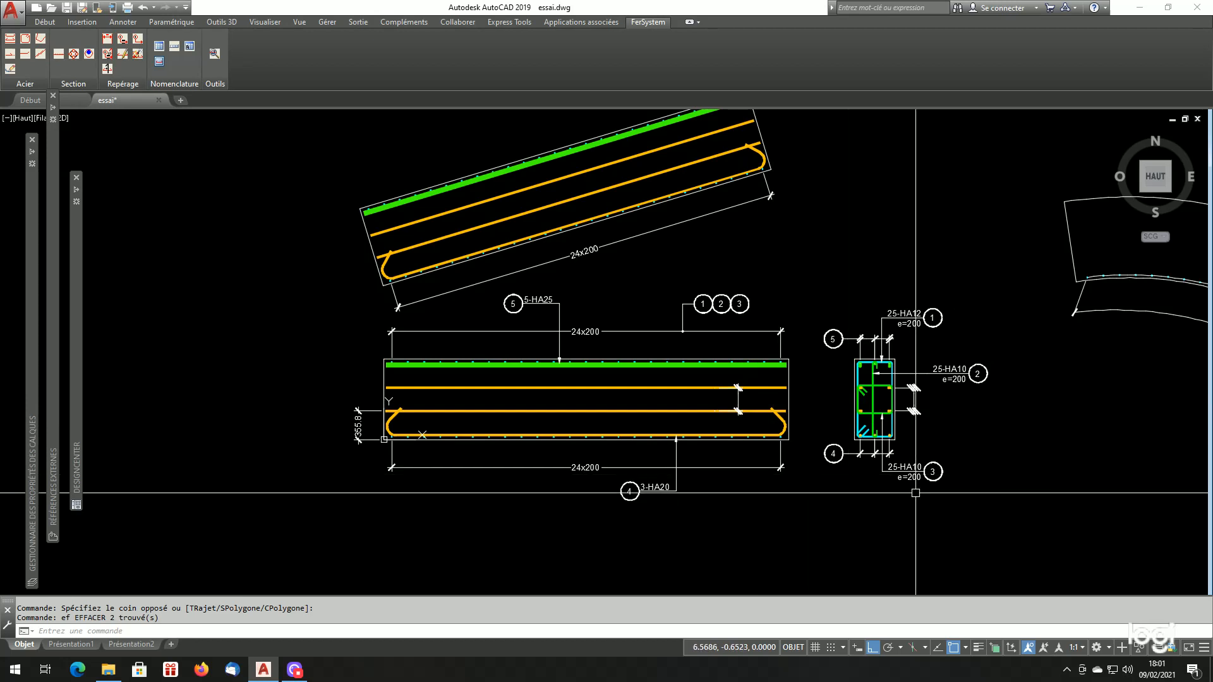
scroll(916, 492, up, 2)
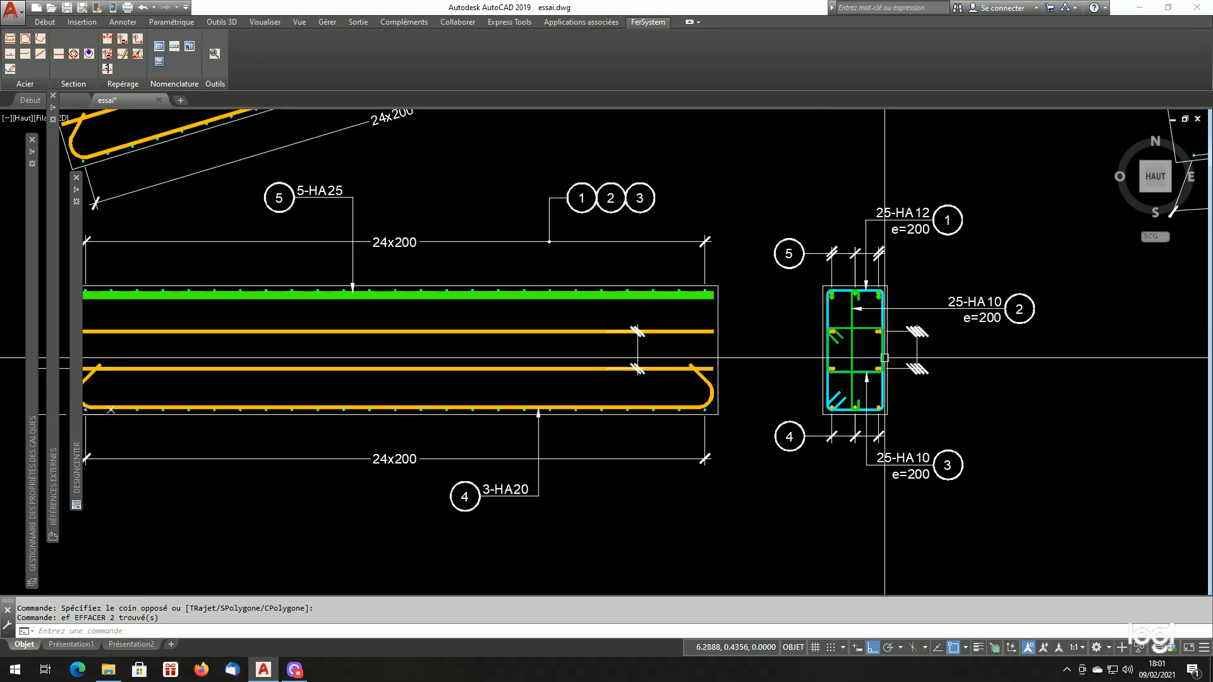
click(120, 41)
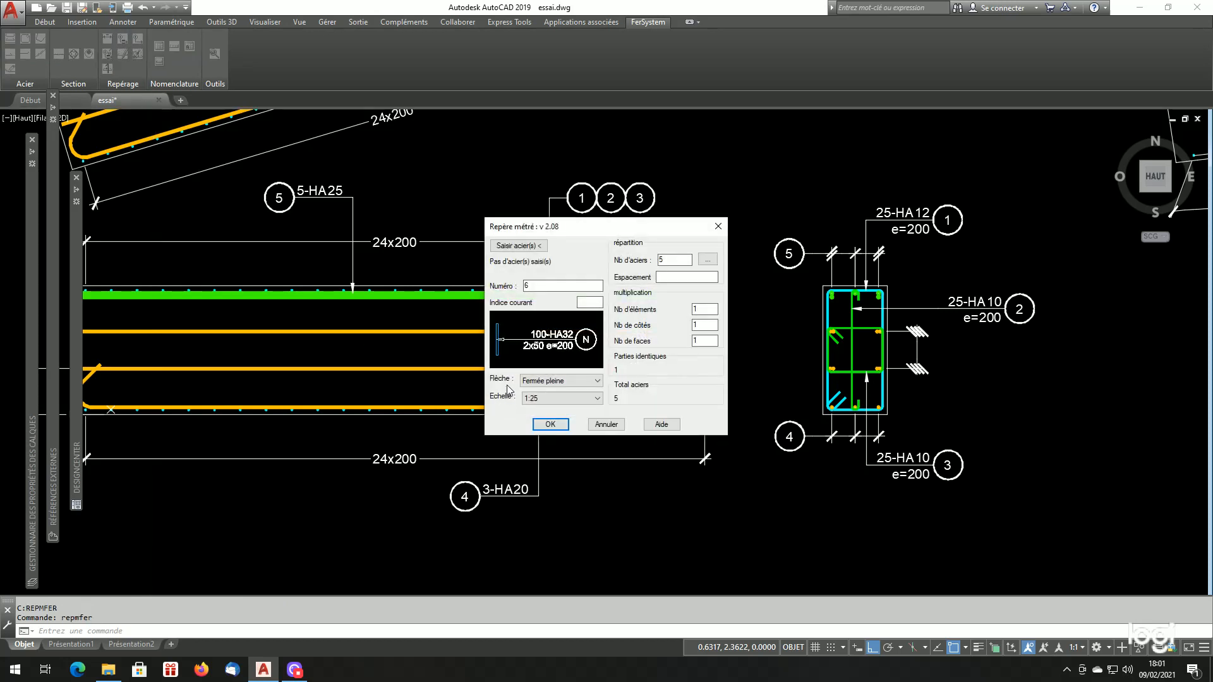
click(541, 381)
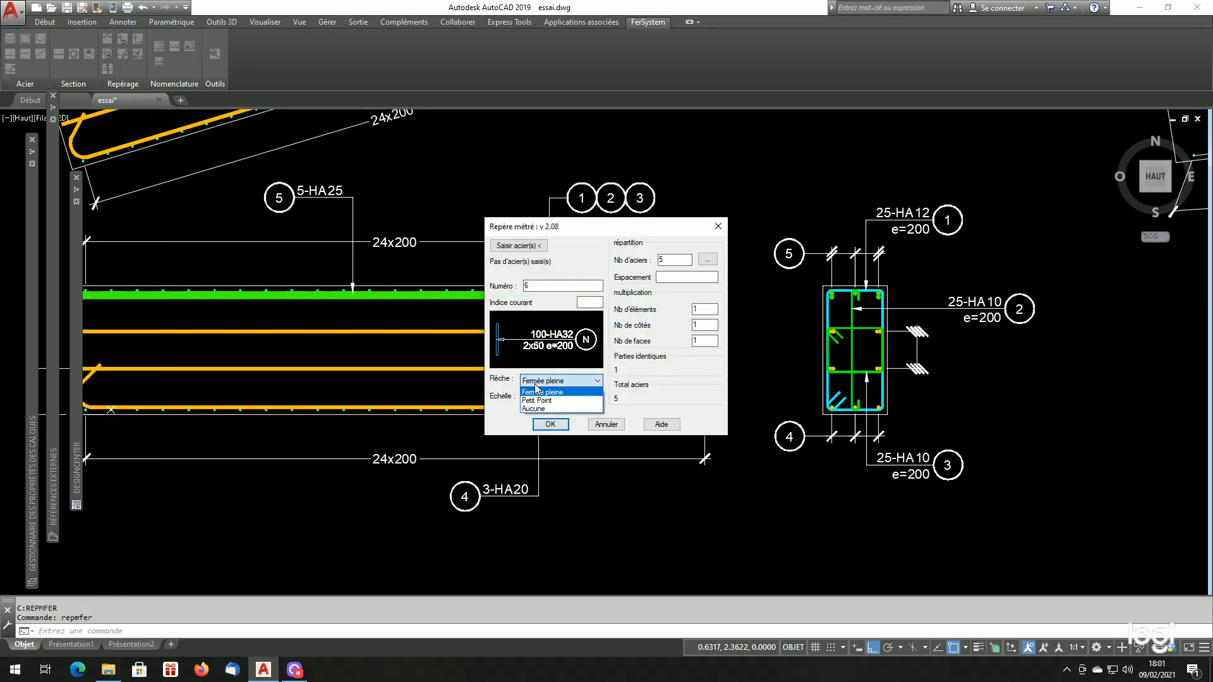
click(536, 410)
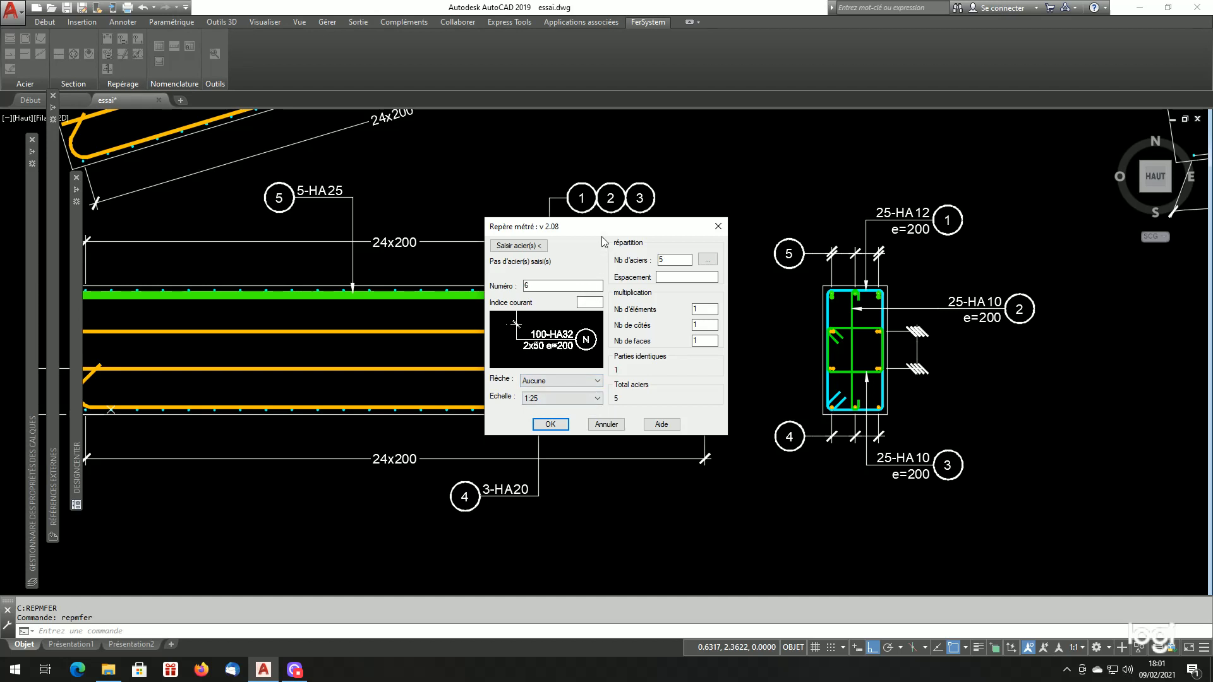
drag(605, 229, 877, 314)
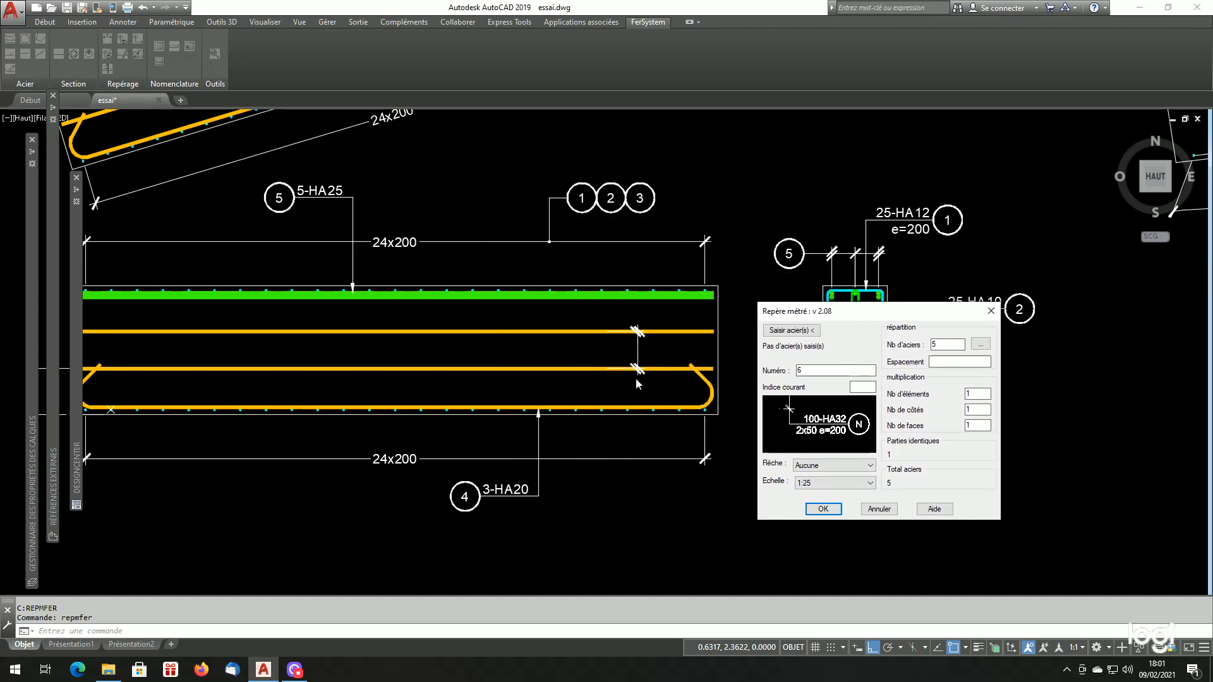
mouse_move(858, 313)
mouse_down()
mouse_move(502, 204)
mouse_move(405, 188)
mouse_up()
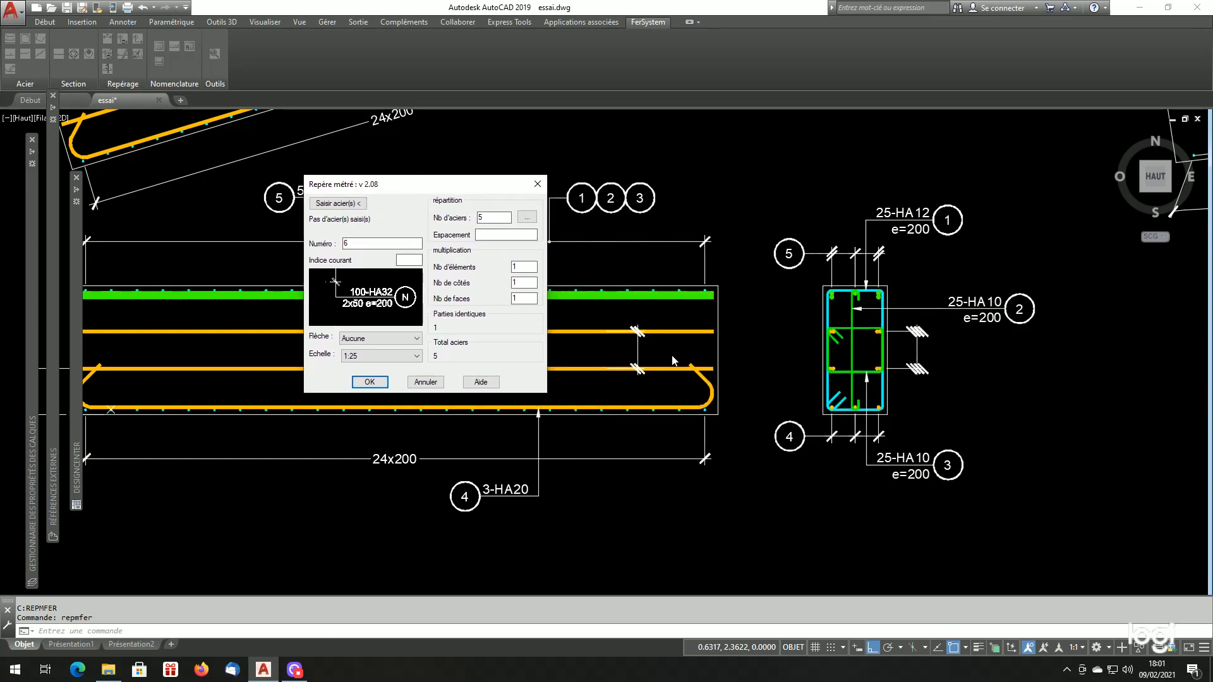
- Take mark 6's bar count from the vertical dimension beside the section, and split it into 4 bars for 2 elements
click(527, 217)
scroll(928, 340, up, 2)
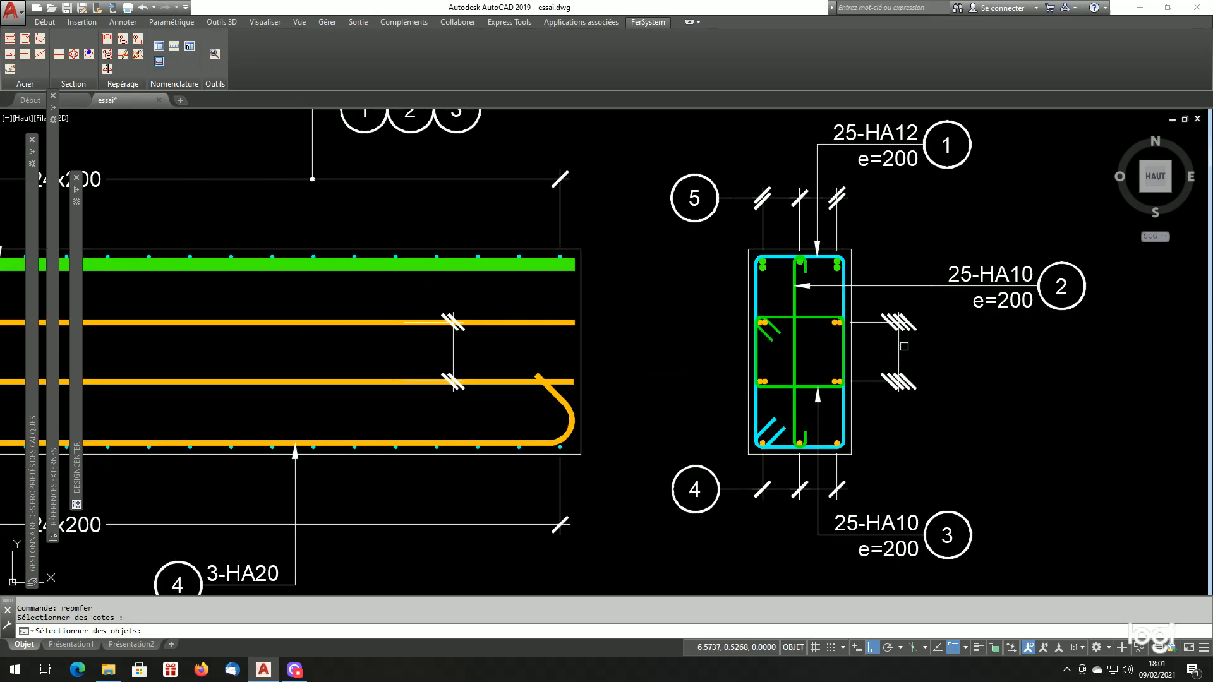
click(901, 352)
key(Return)
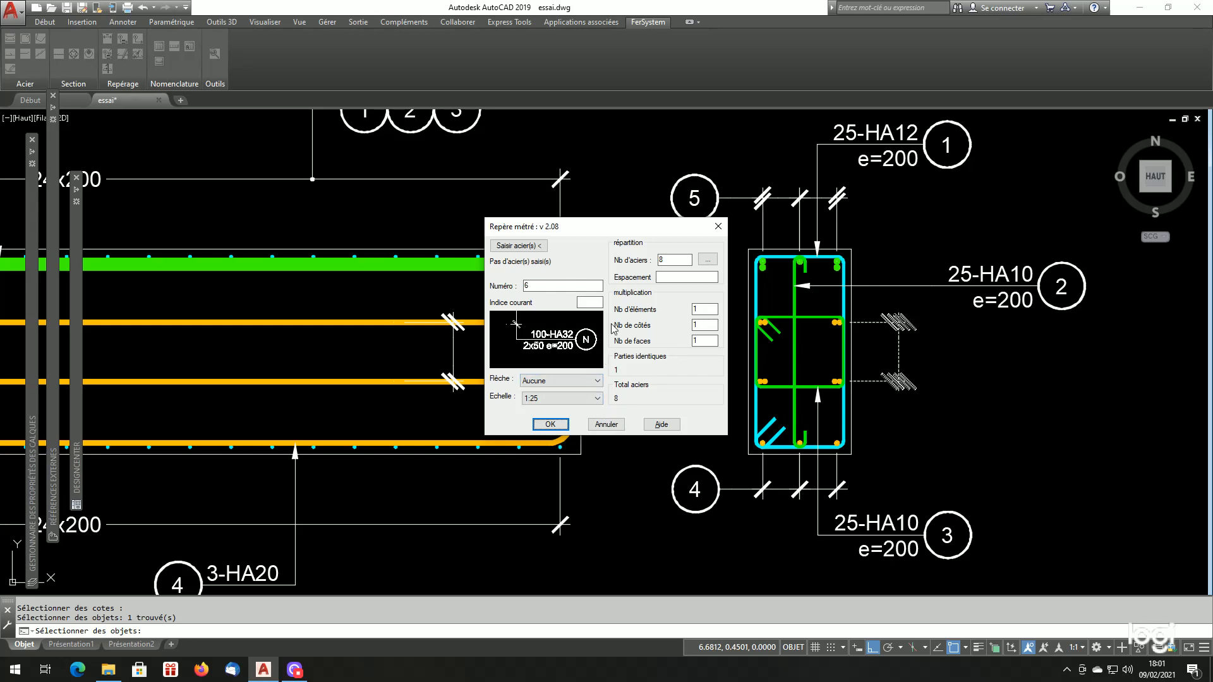
double_click(676, 260)
key(Tab)
key(Tab)
- Assign mark 6 to the lower of the two straight orange bars in the elevation
click(526, 246)
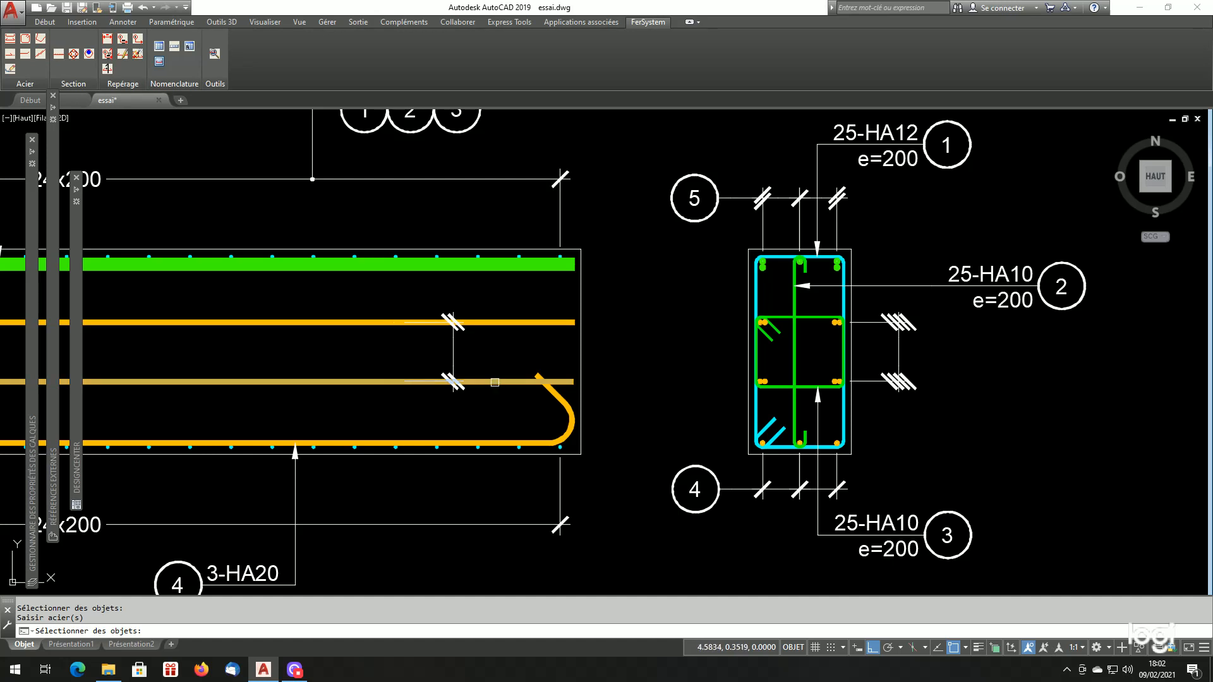
click(493, 382)
key(Return)
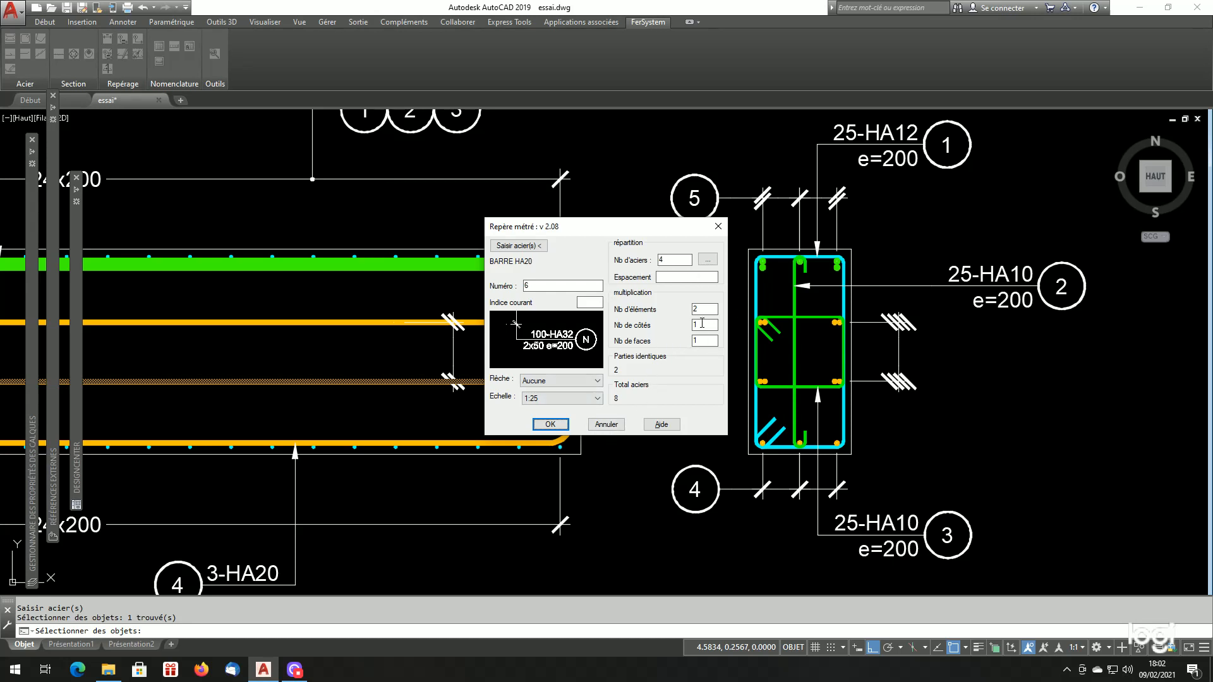
- Place mark 6 with its leader running from the intersection of the vertical dimension and lower straight bar down below the elevation, facing right
click(550, 425)
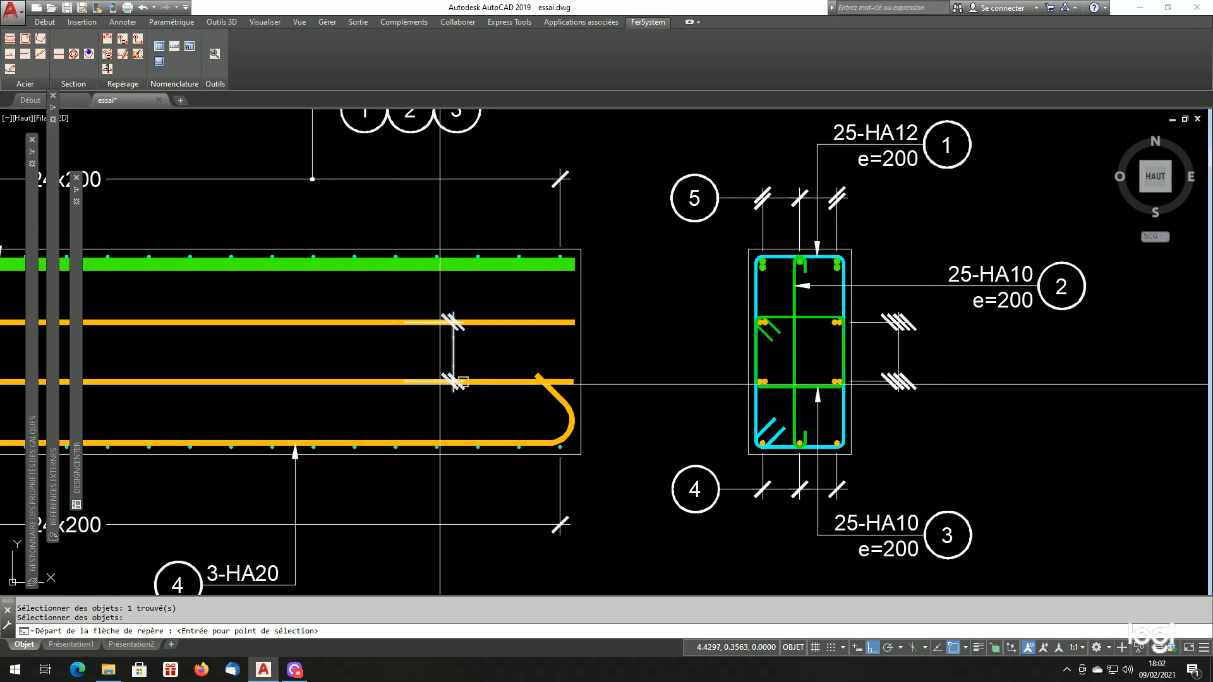
scroll(407, 364, up, 4)
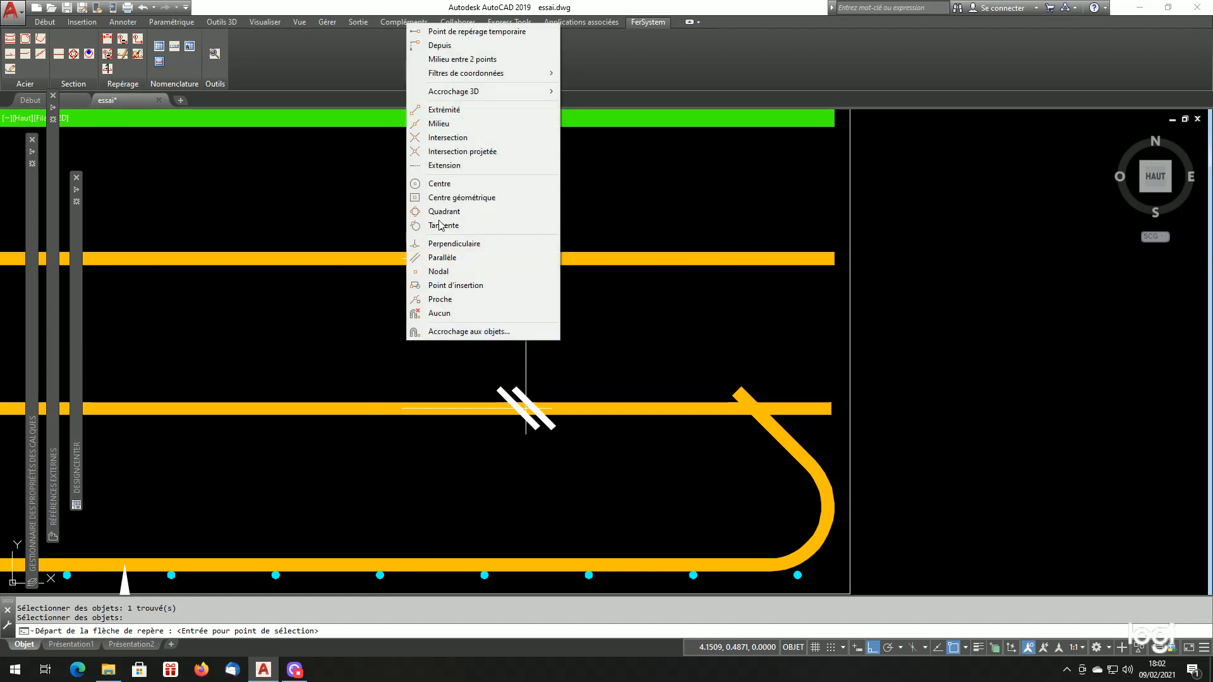
click(446, 138)
scroll(499, 363, up, 4)
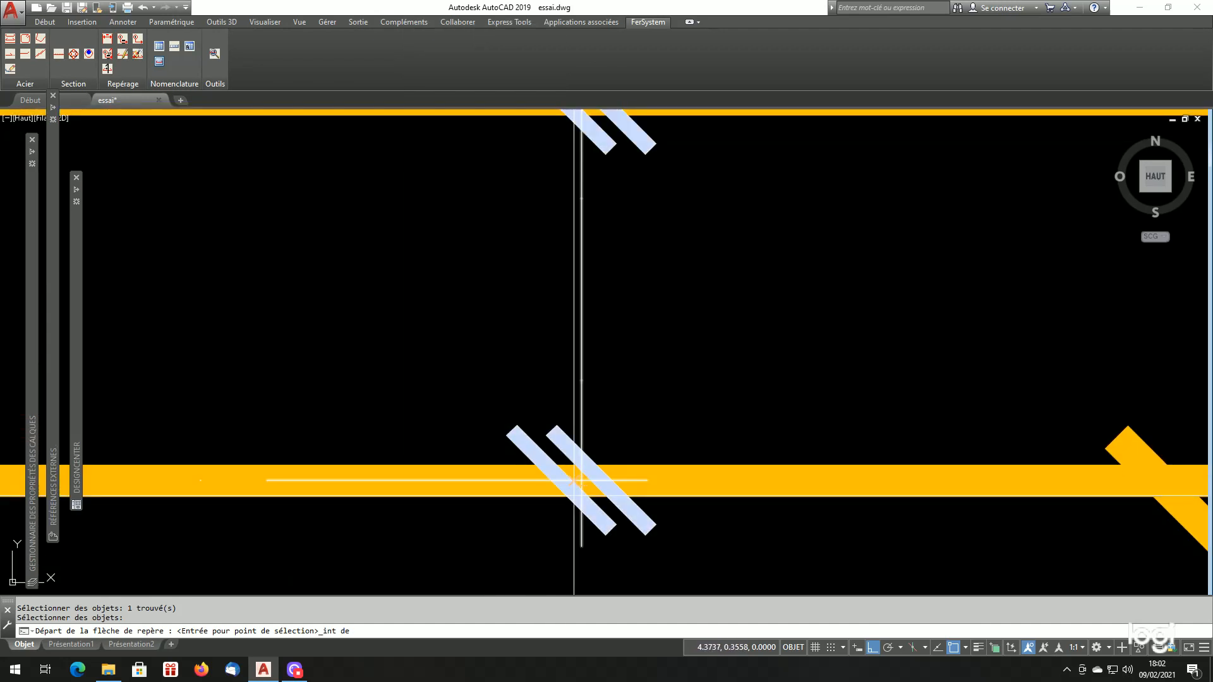
click(582, 480)
scroll(594, 430, down, 5)
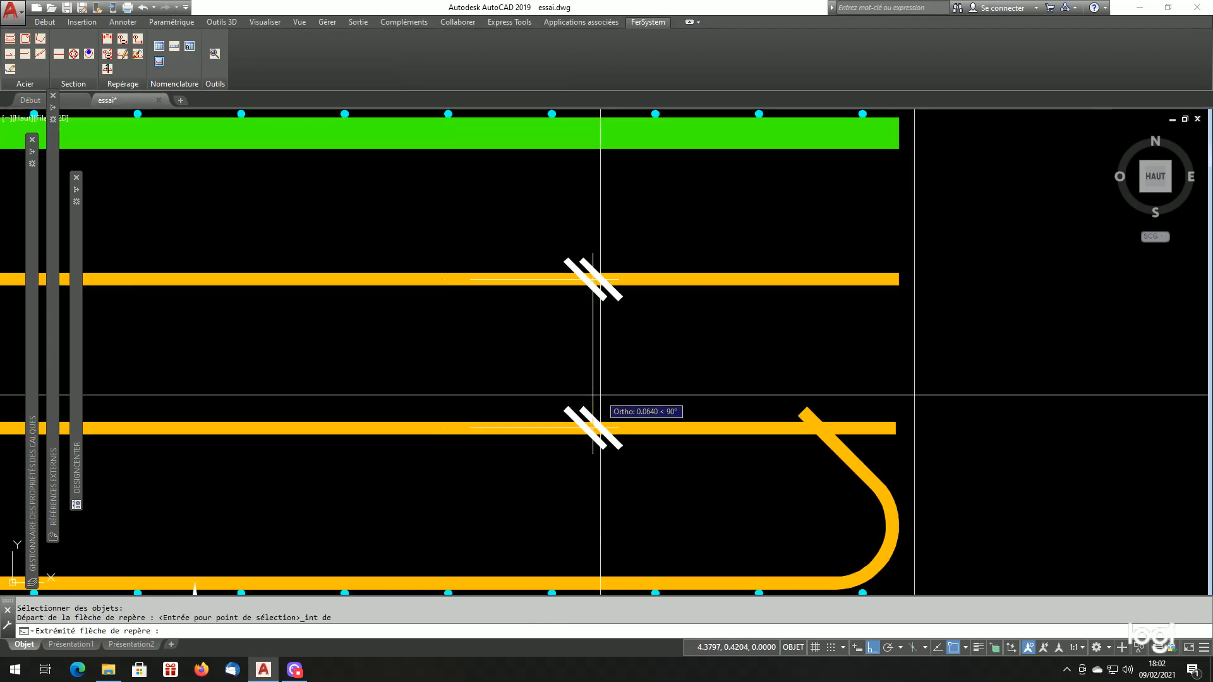
scroll(601, 480, up, 4)
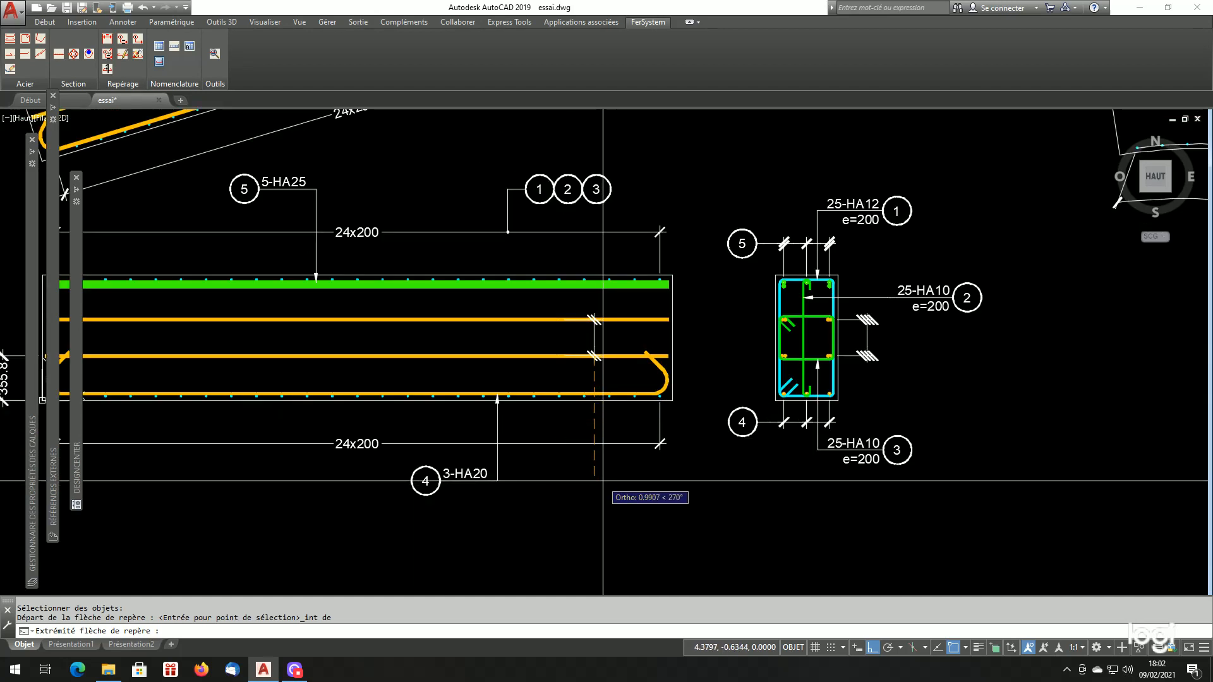
click(602, 481)
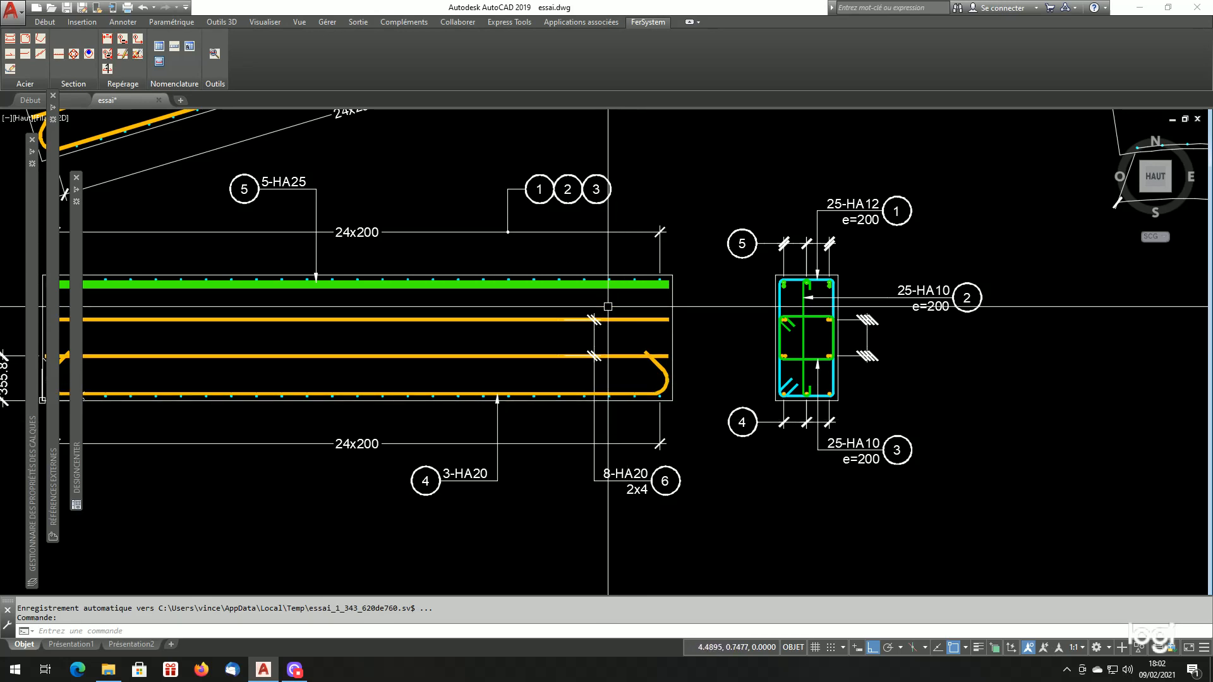
- Erase the elevation's vertical two-tick dimension and replace it with a copy of the section's four-tick dimension, snapped perpendicular to mark 6's leader
scroll(608, 306, up, 2)
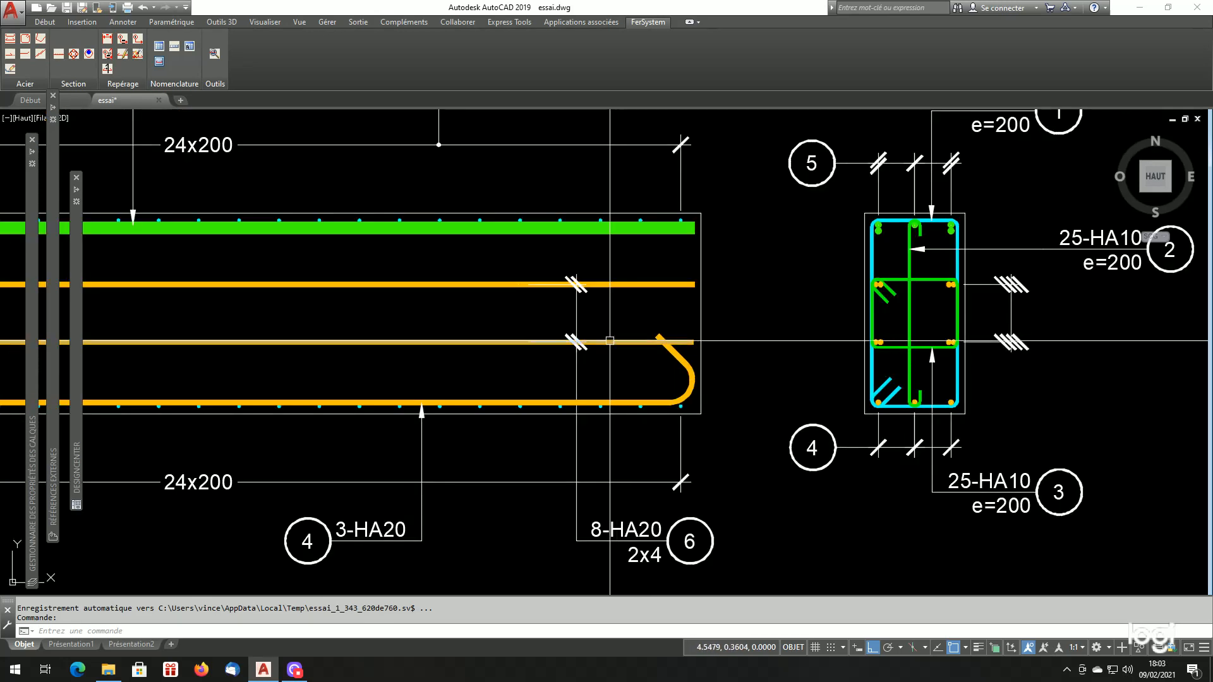
click(578, 308)
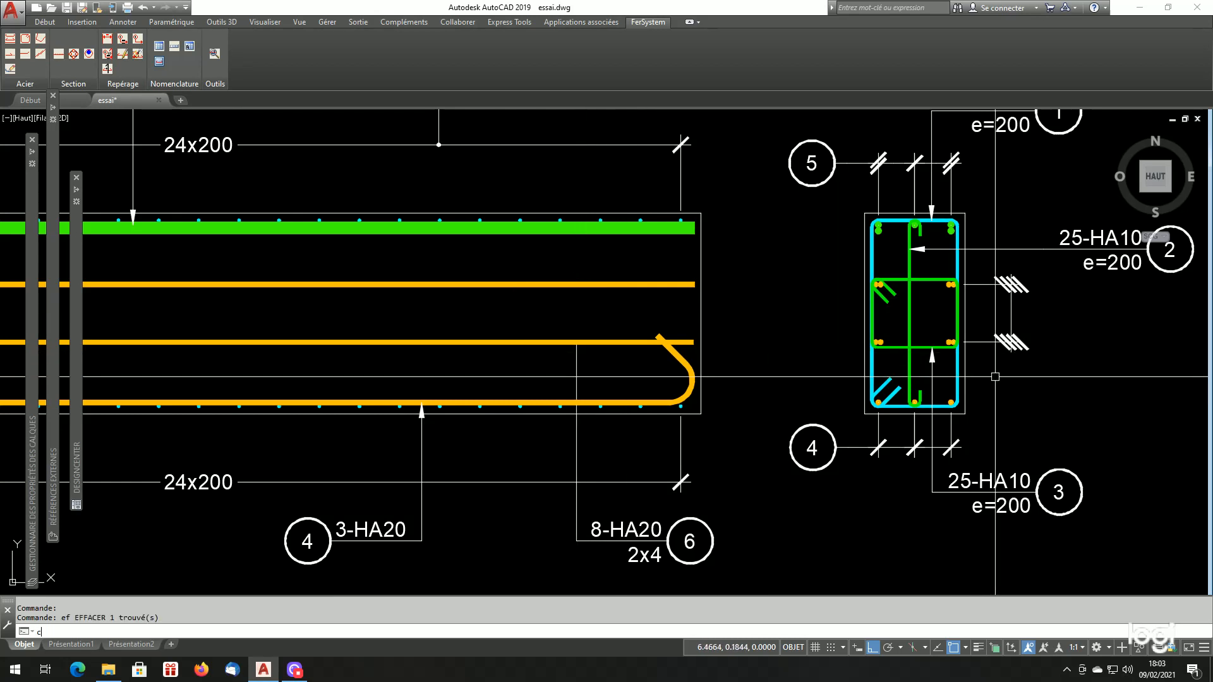
text(p)
key(Return)
key(Return)
scroll(1013, 354, up, 5)
click(1014, 347)
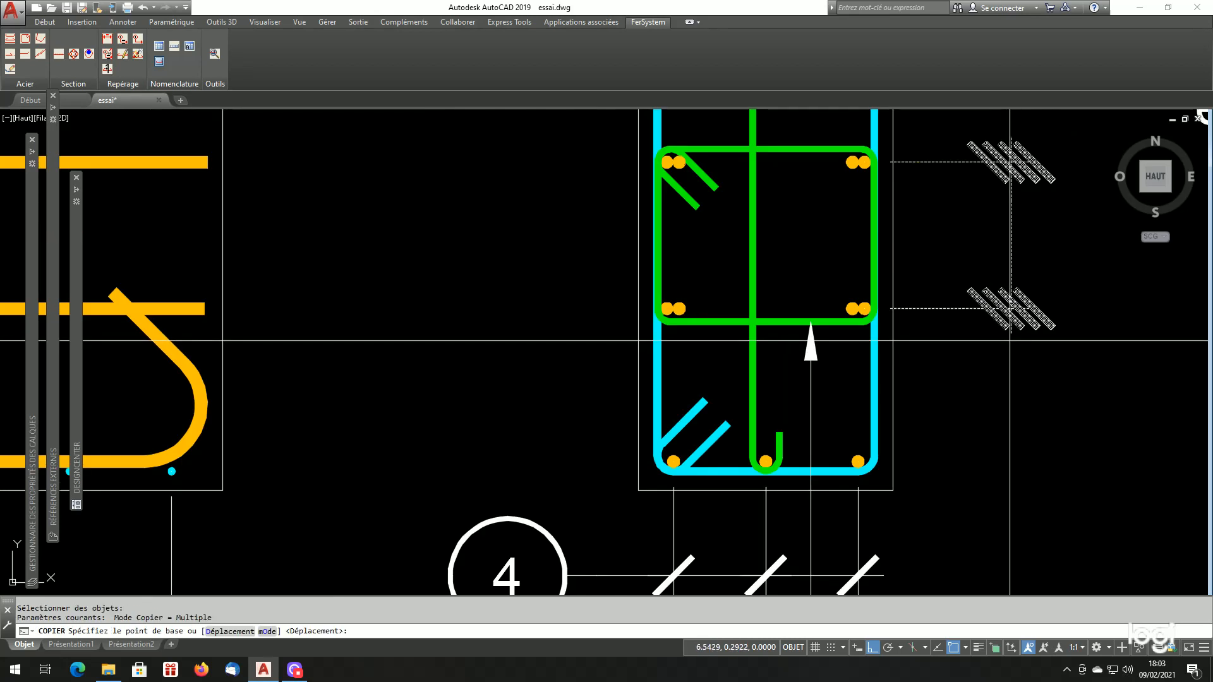
scroll(691, 339, down, 5)
scroll(718, 320, up, 5)
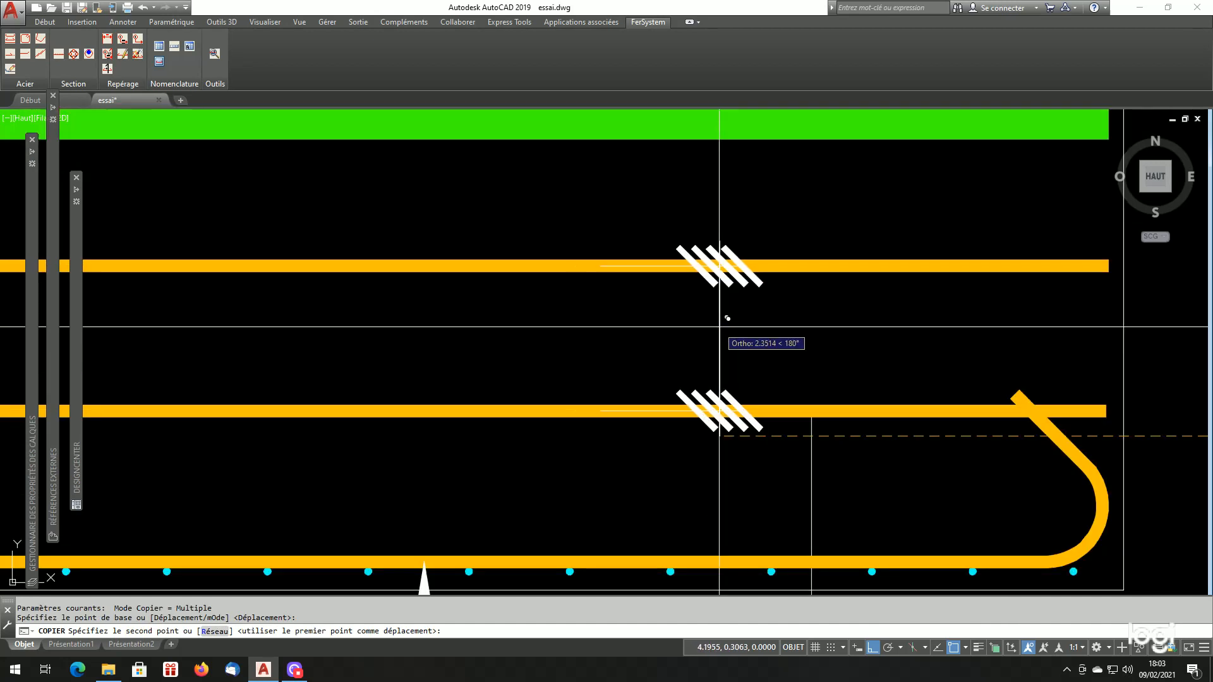
shift+right_click(721, 329)
click(768, 549)
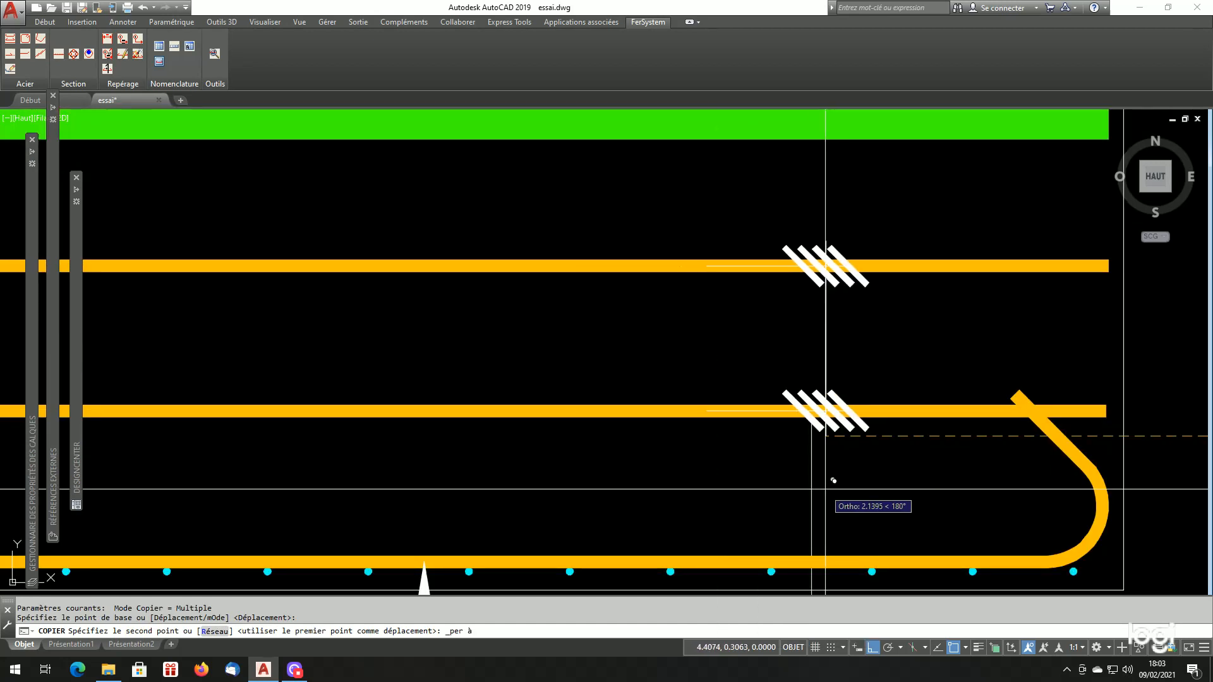
click(704, 483)
key(Return)
scroll(607, 362, down, 2)
scroll(607, 362, down, 3)
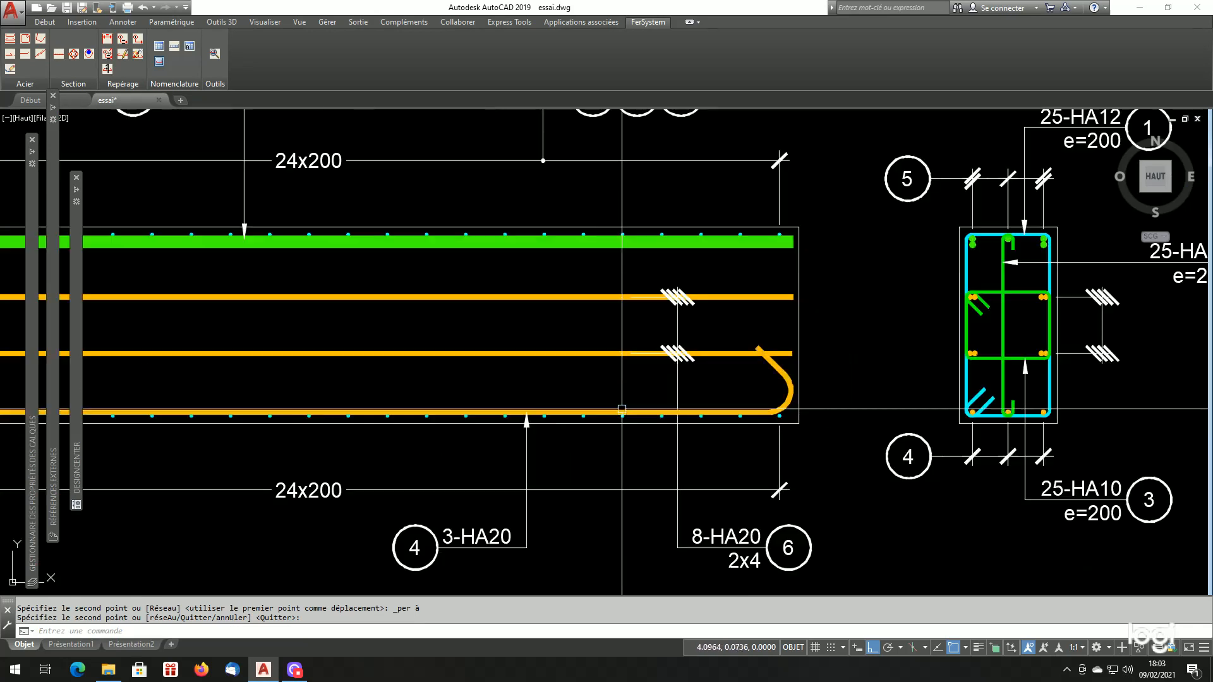
- Place non-measured mark 6 on the section's vertical four-tick dimension, with its leader running down from the dimension line and facing right
scroll(645, 454, down, 2)
scroll(645, 453, up, 3)
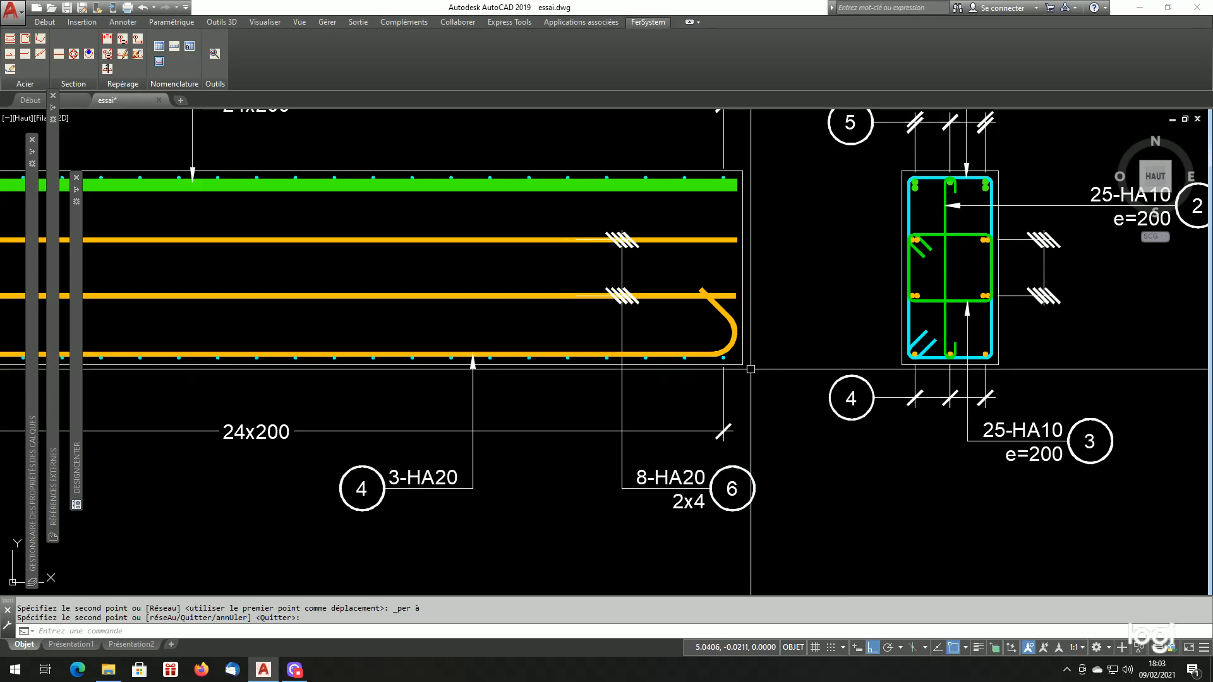
click(138, 41)
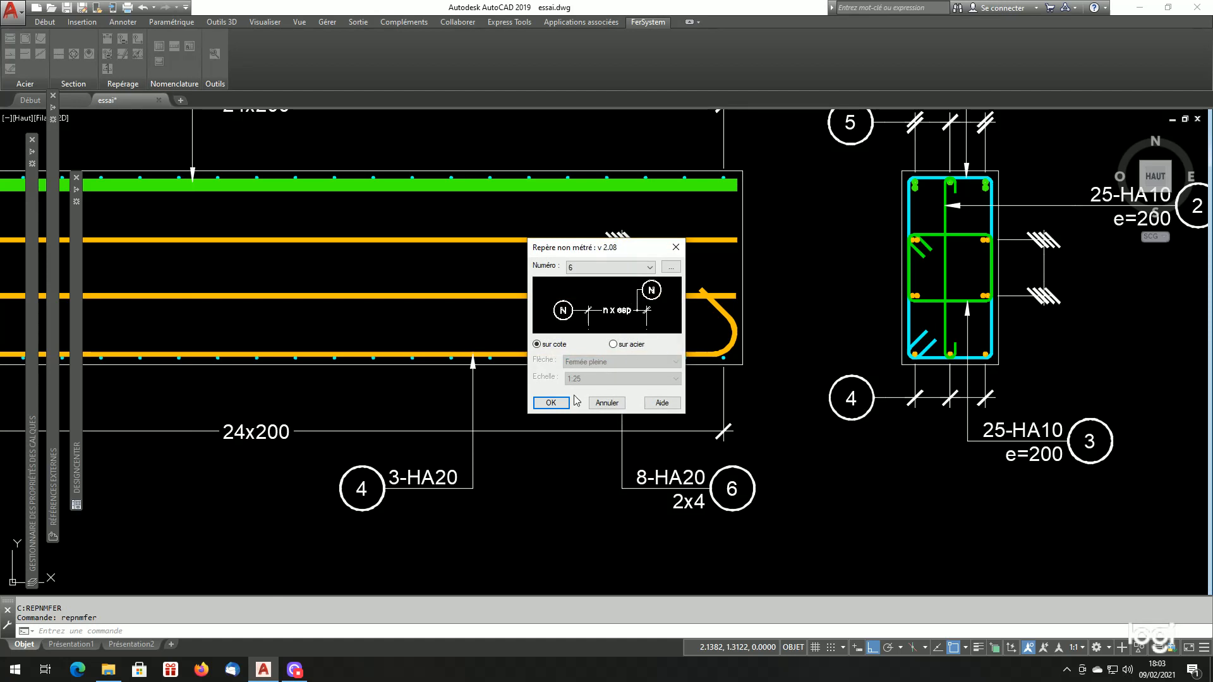
click(551, 403)
click(1041, 285)
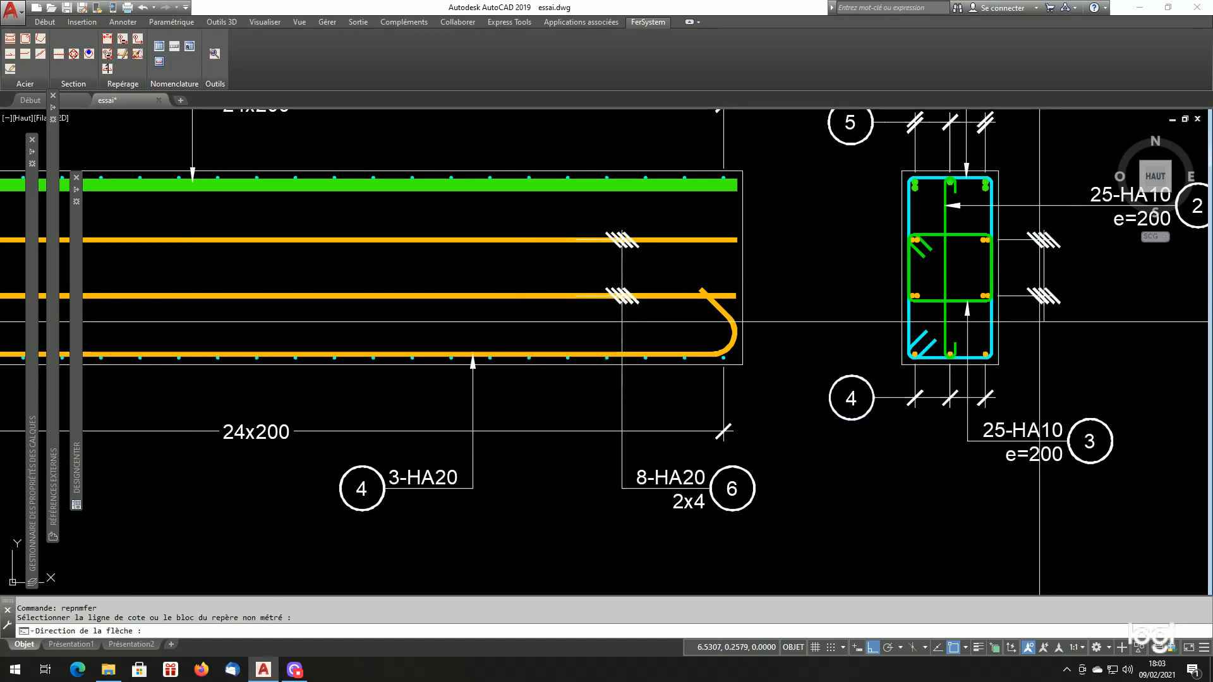
click(1040, 340)
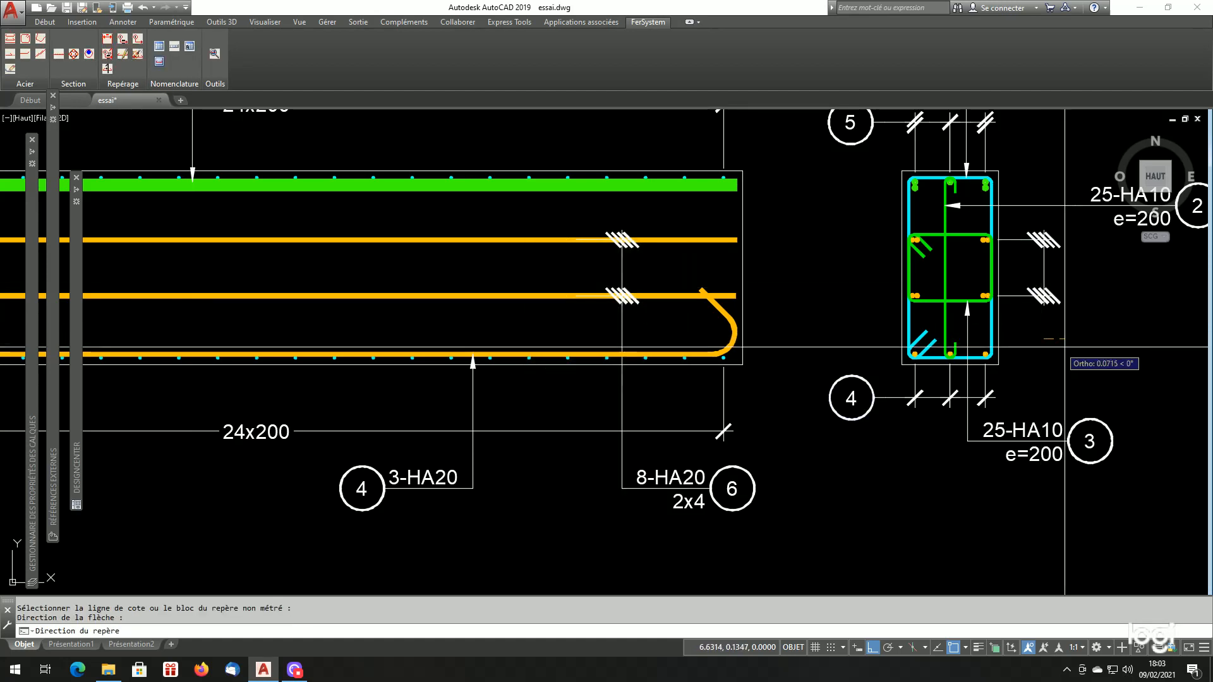
click(1118, 352)
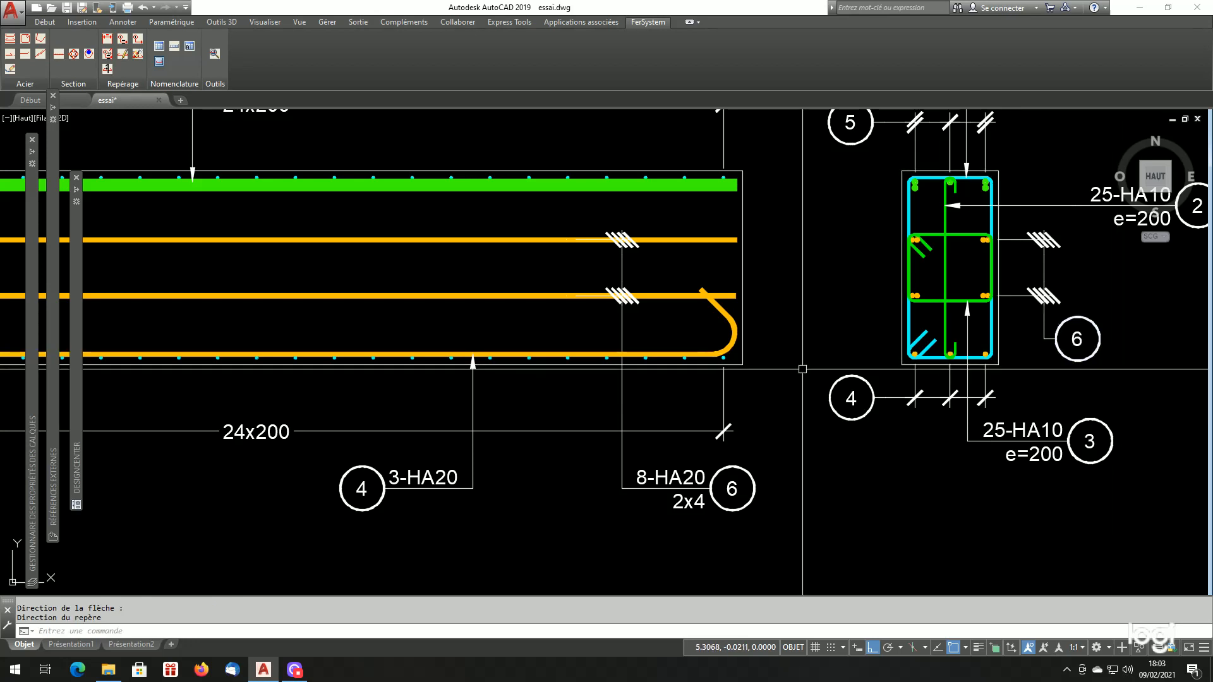
- Add another non-measured mark 6 to the section's vertical dimension, with its leader running horizontally right from between the two tick groups
scroll(773, 411, down, 3)
scroll(942, 373, up, 3)
key(Return)
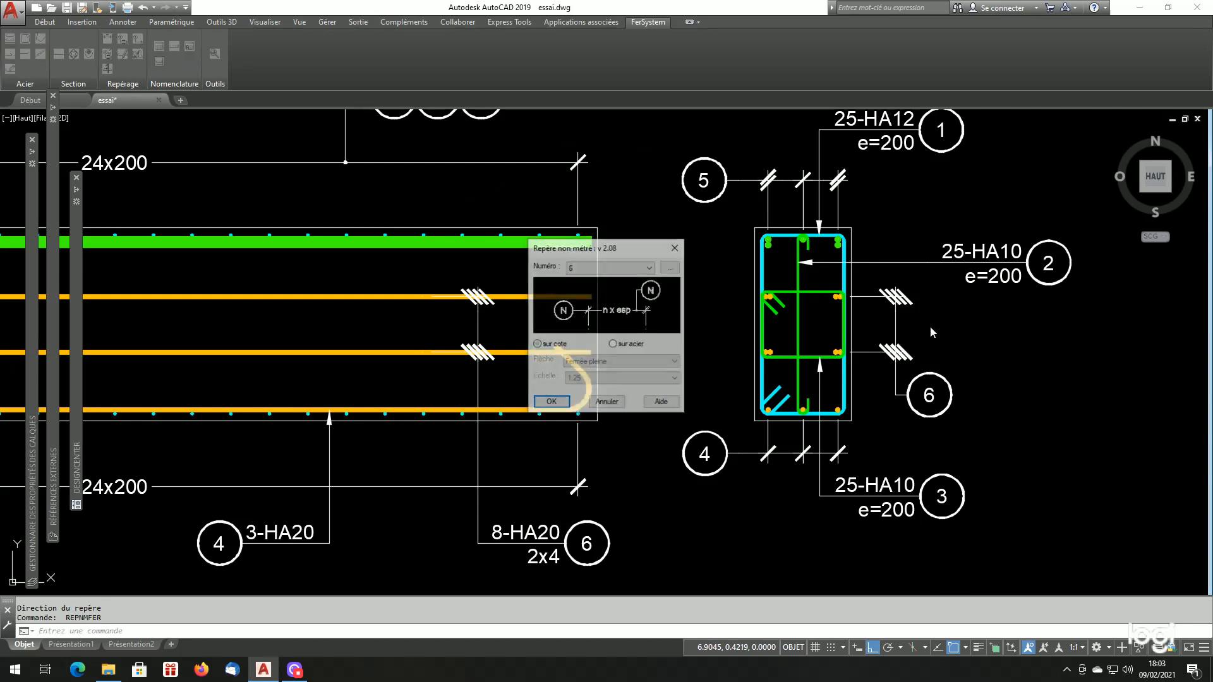
key(Return)
click(894, 324)
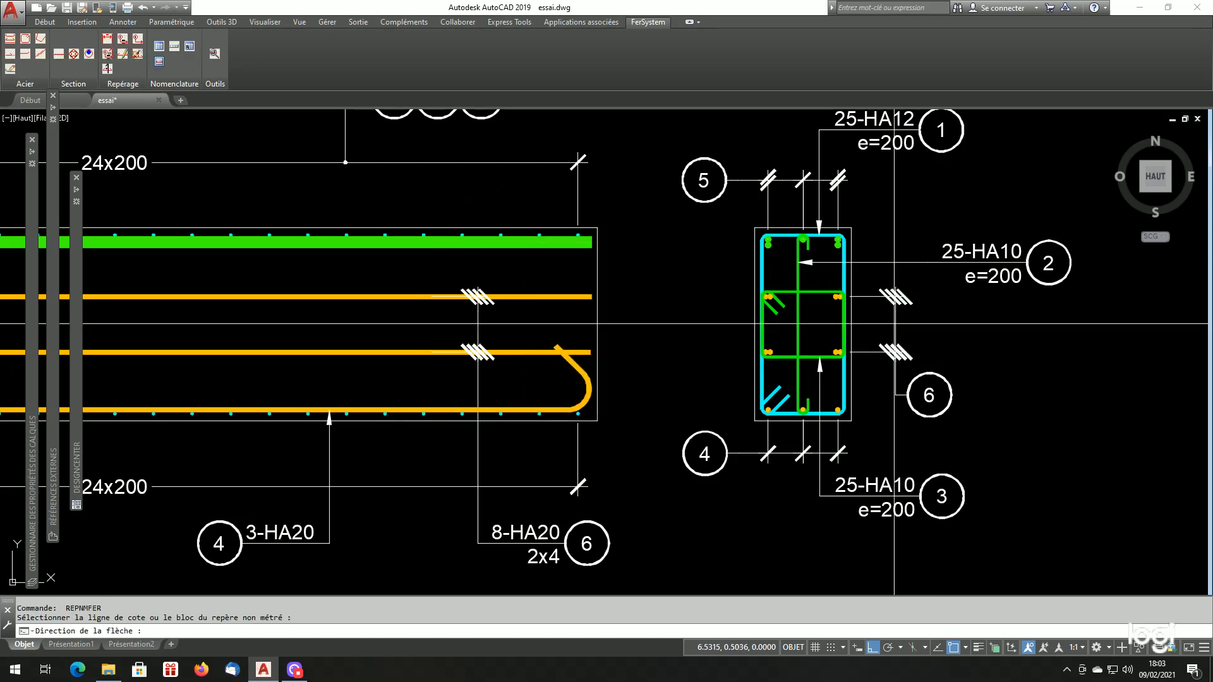
click(957, 326)
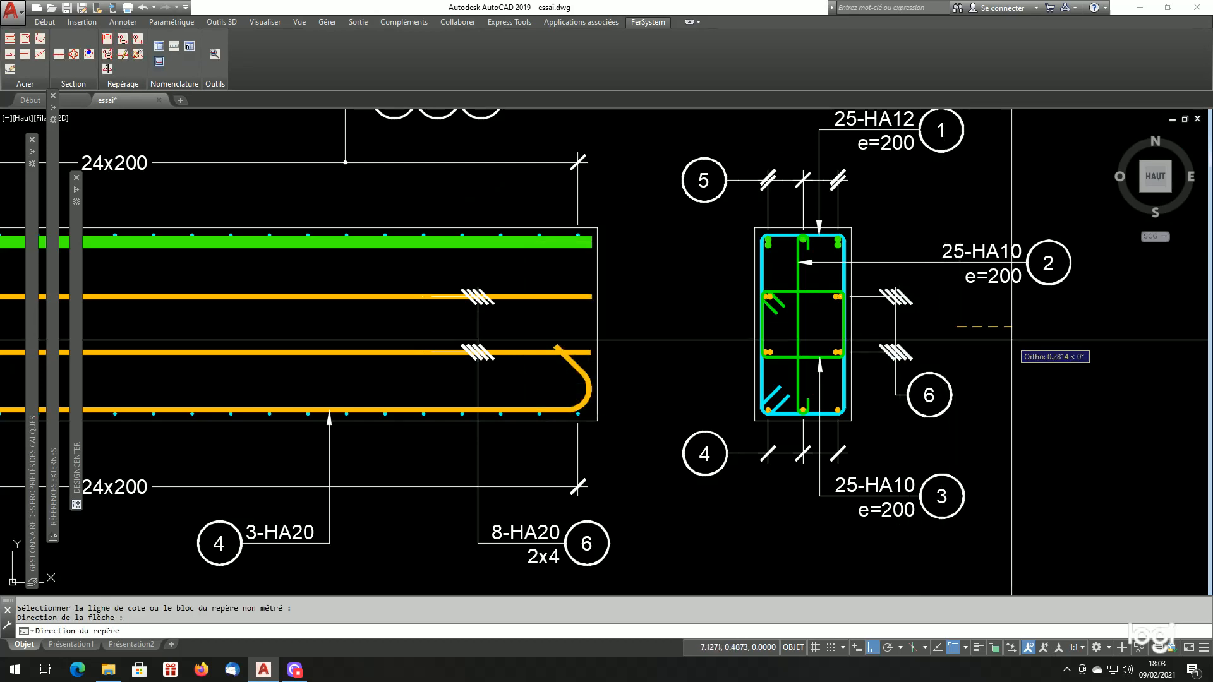
click(1015, 340)
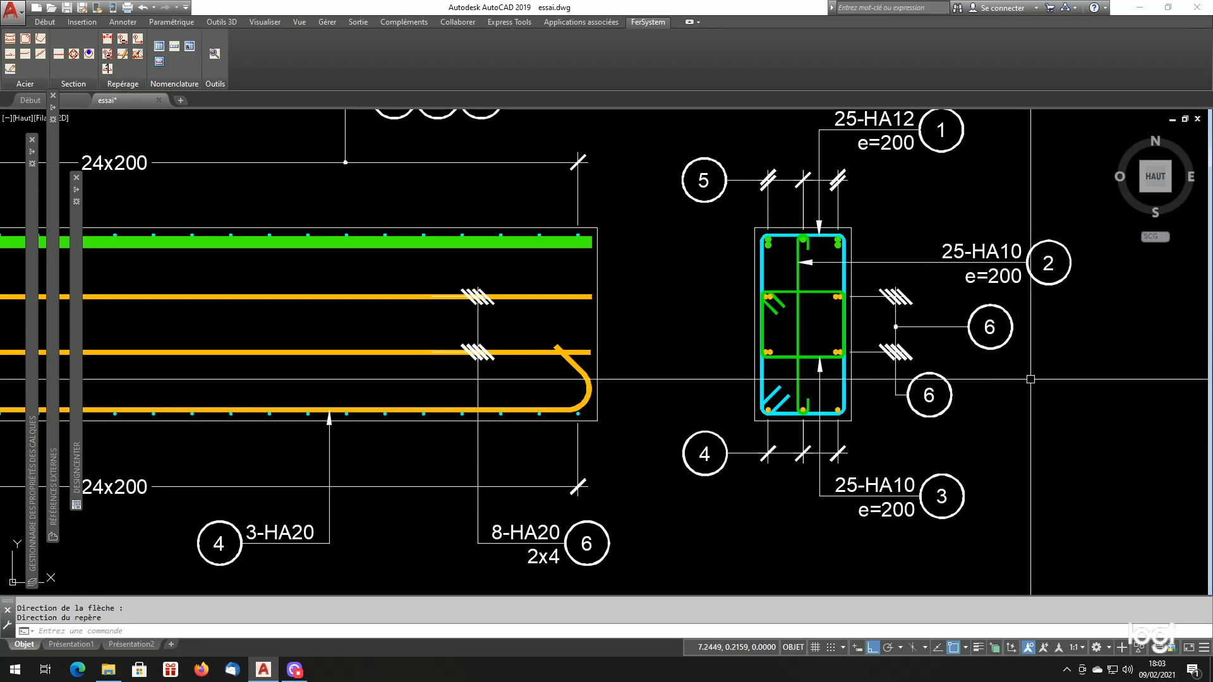
- Erase the lower mark 6 beside the section together with its leader
scroll(952, 350, up, 2)
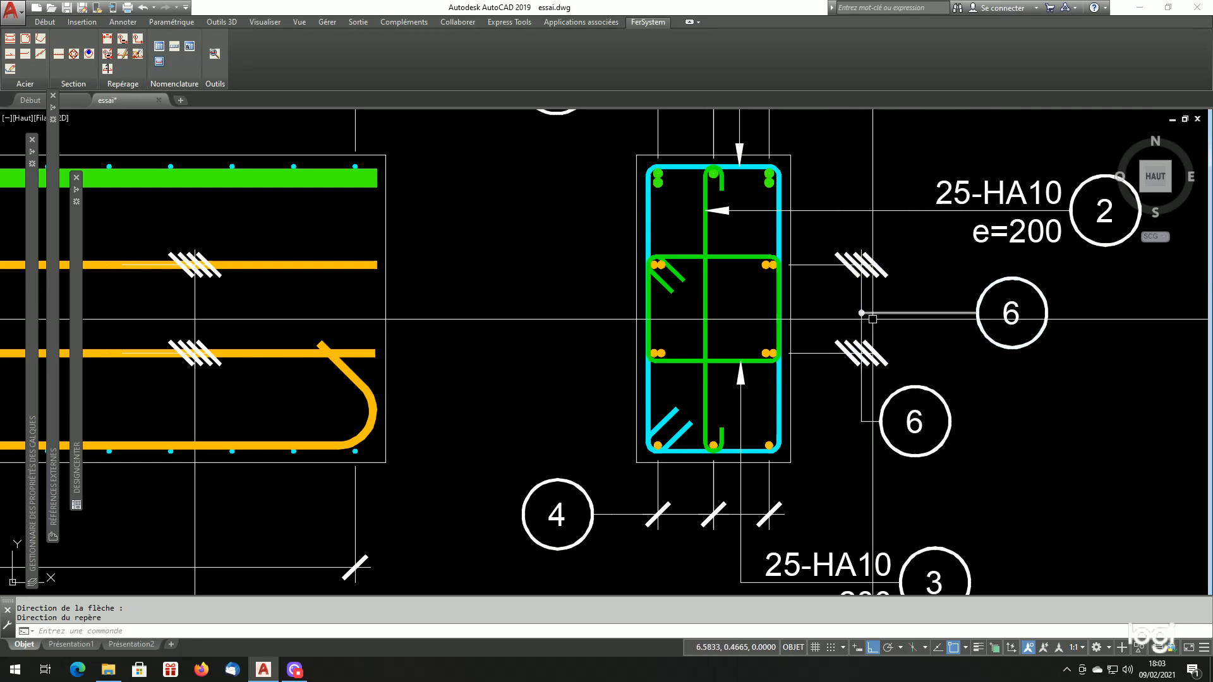
click(1018, 429)
click(864, 441)
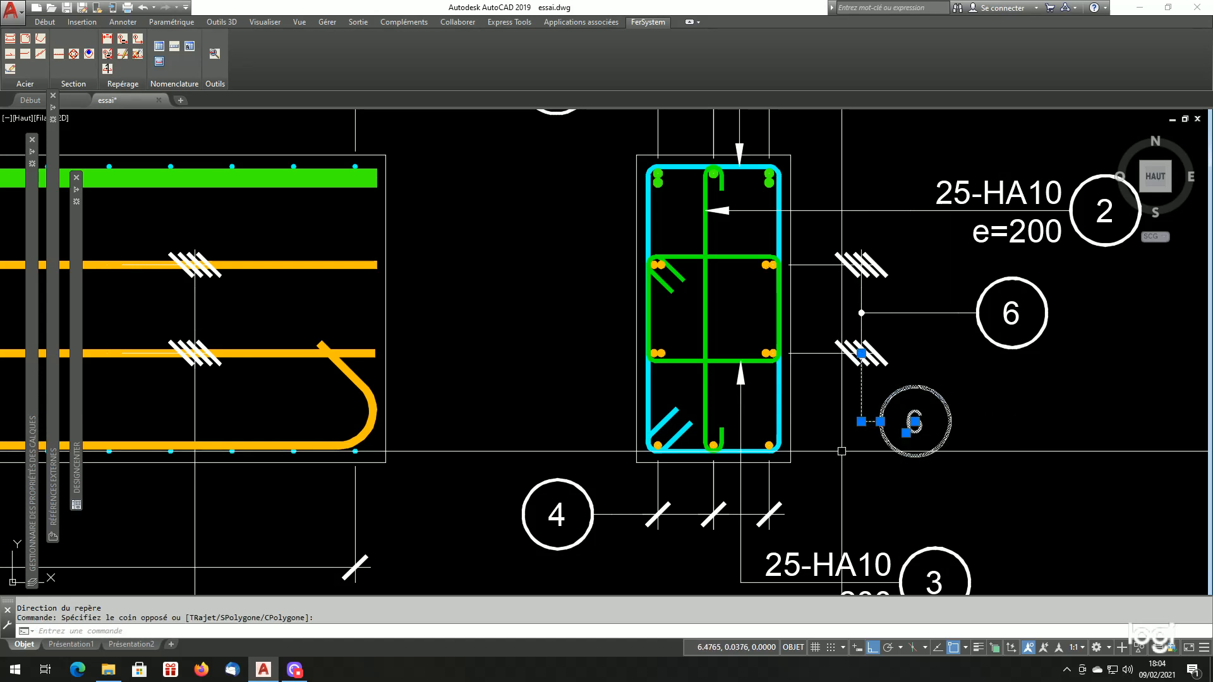
text(ef)
key(Return)
scroll(864, 441, down, 4)
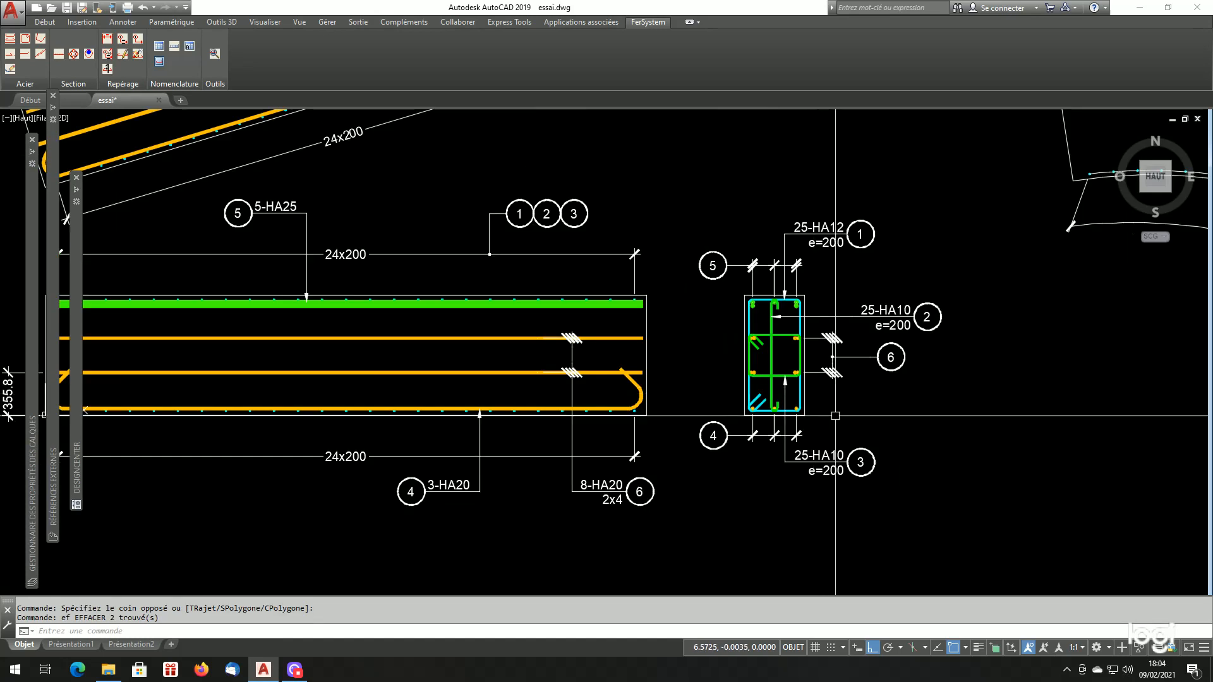
scroll(835, 416, down, 2)
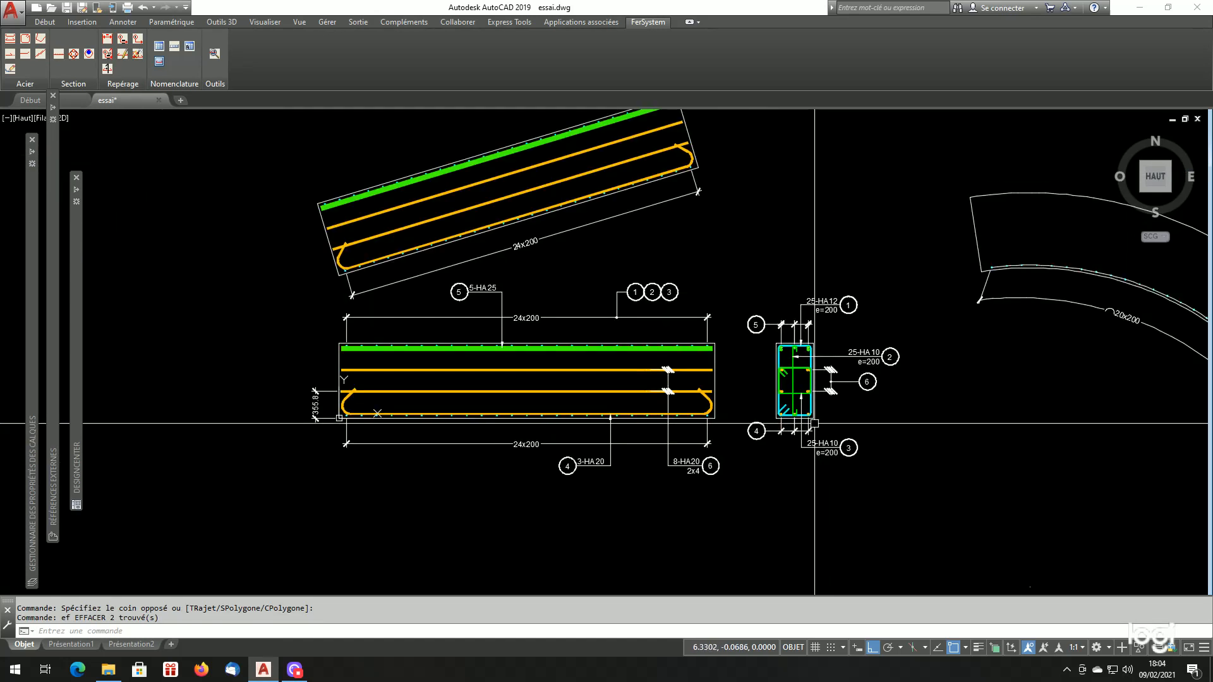
scroll(815, 423, up, 2)
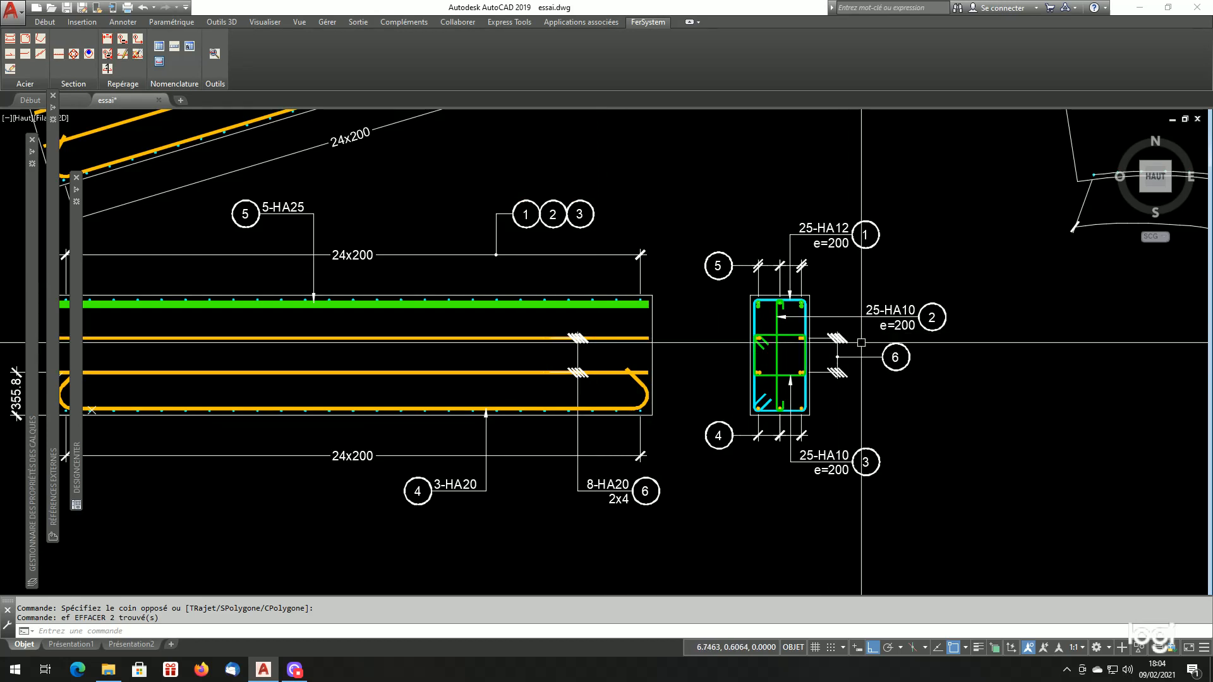
scroll(861, 343, down, 2)
scroll(864, 319, up, 2)
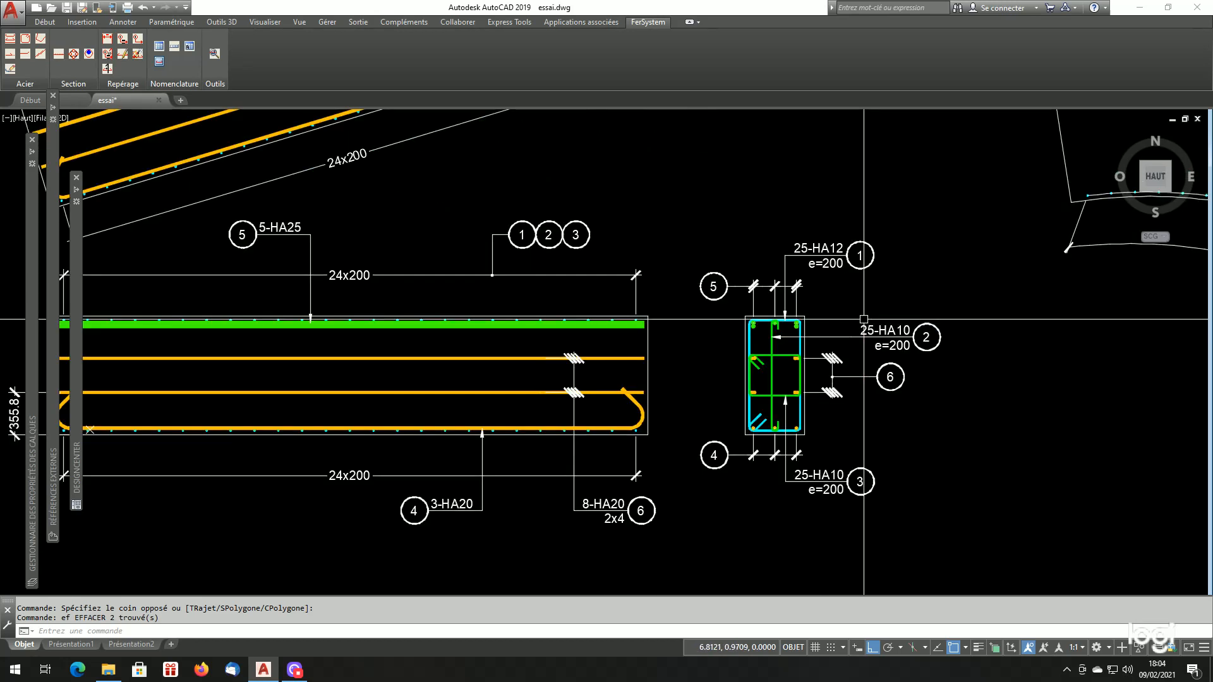
- Try moving the left segment of mark 5's dimension straight up above the section, and undo the move
scroll(857, 320, up, 4)
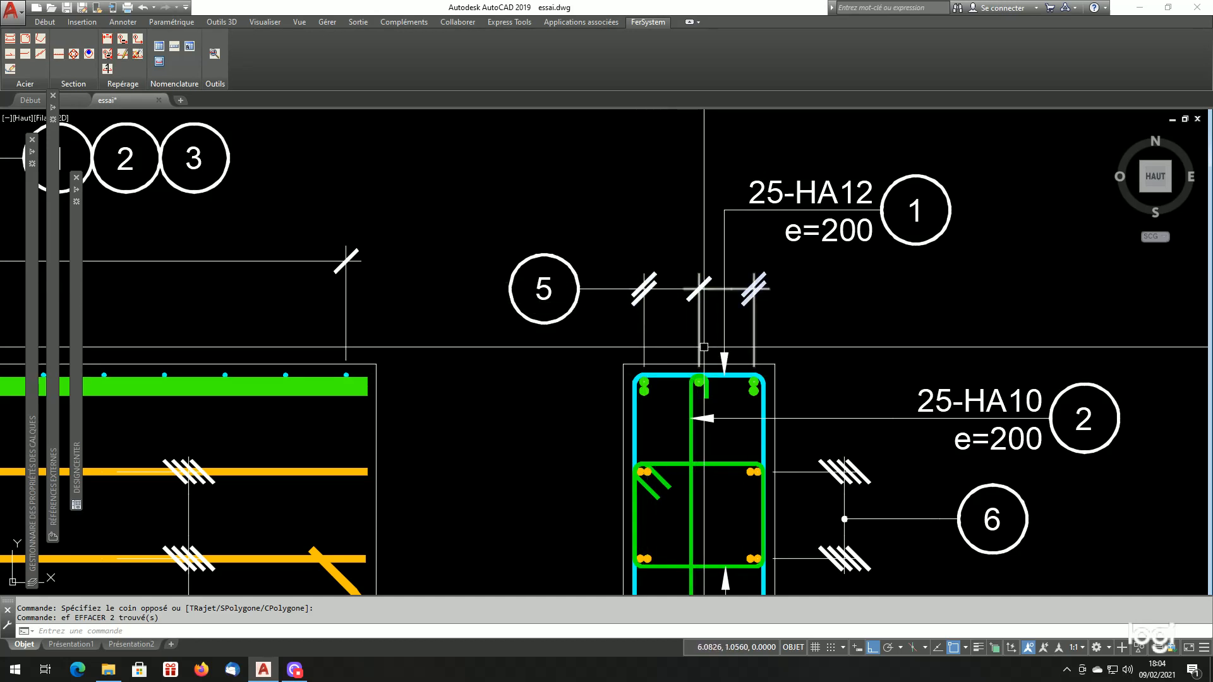
key(Return)
click(665, 318)
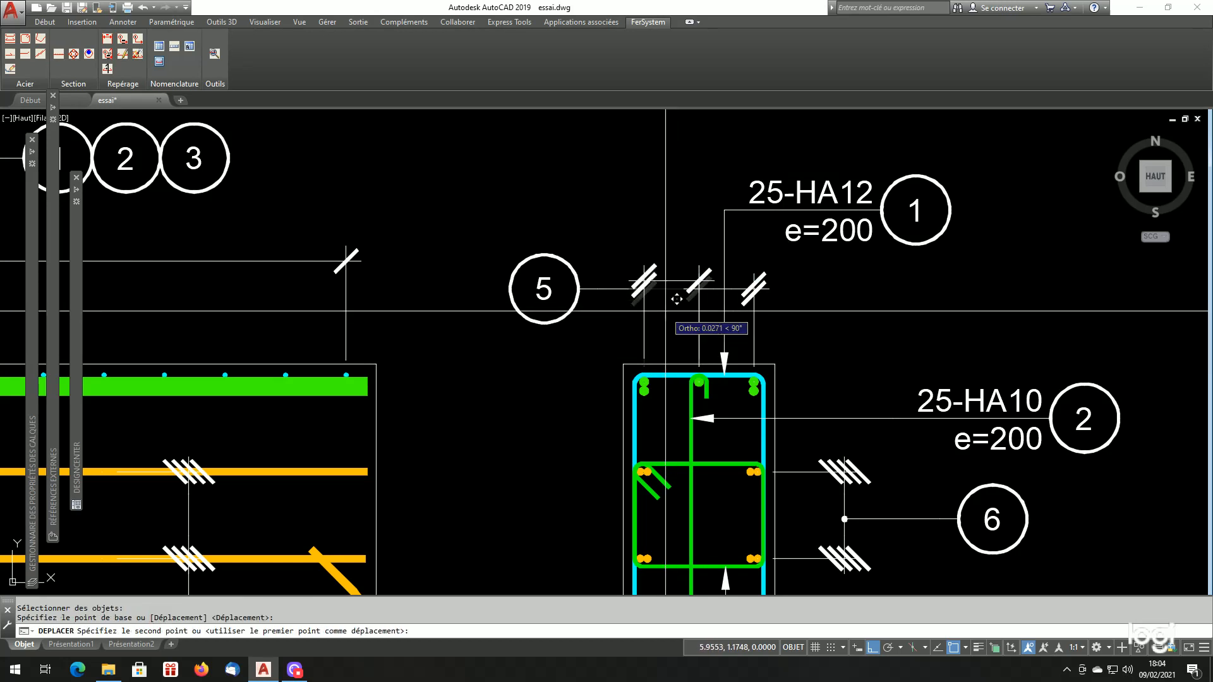
scroll(664, 314, down, 2)
click(660, 223)
scroll(666, 221, up, 1)
scroll(651, 220, up, 2)
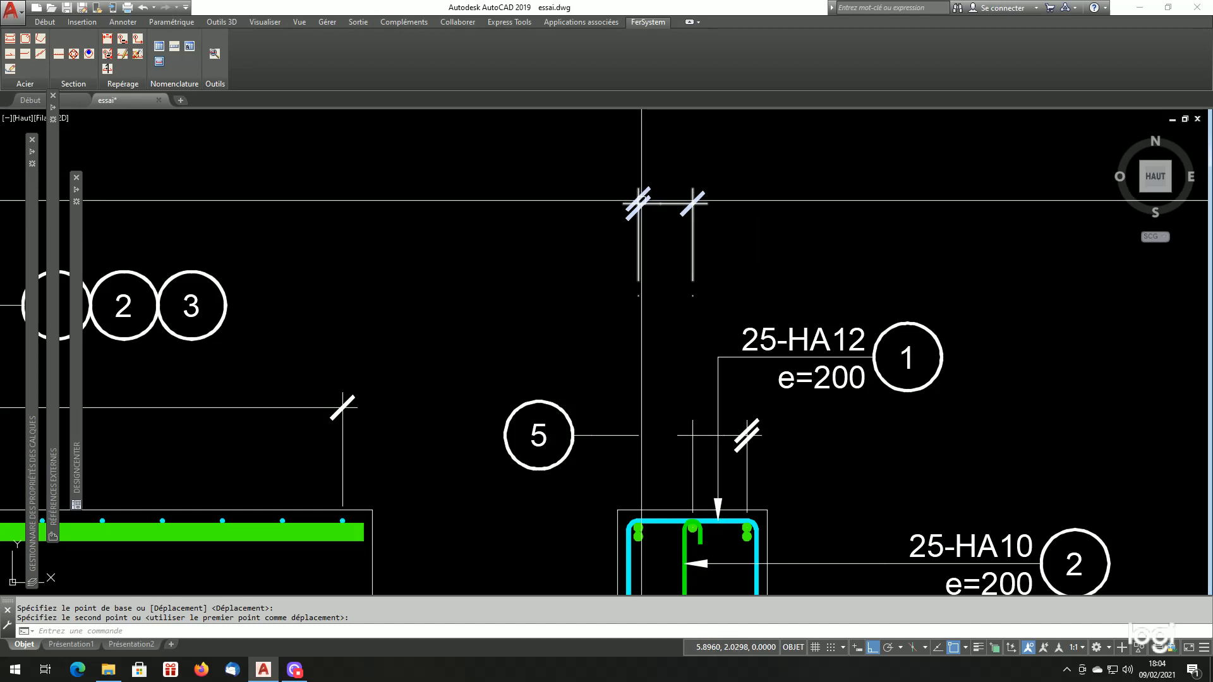
scroll(729, 329, down, 1)
scroll(763, 392, up, 1)
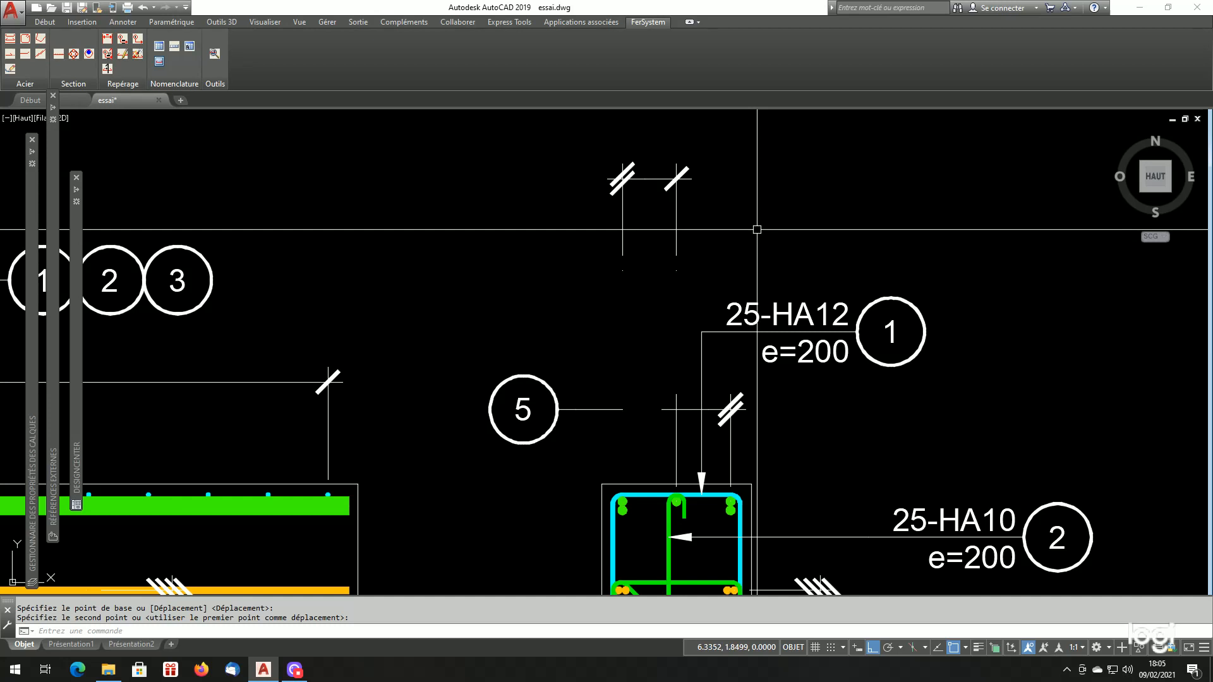
key(ctrl+z)
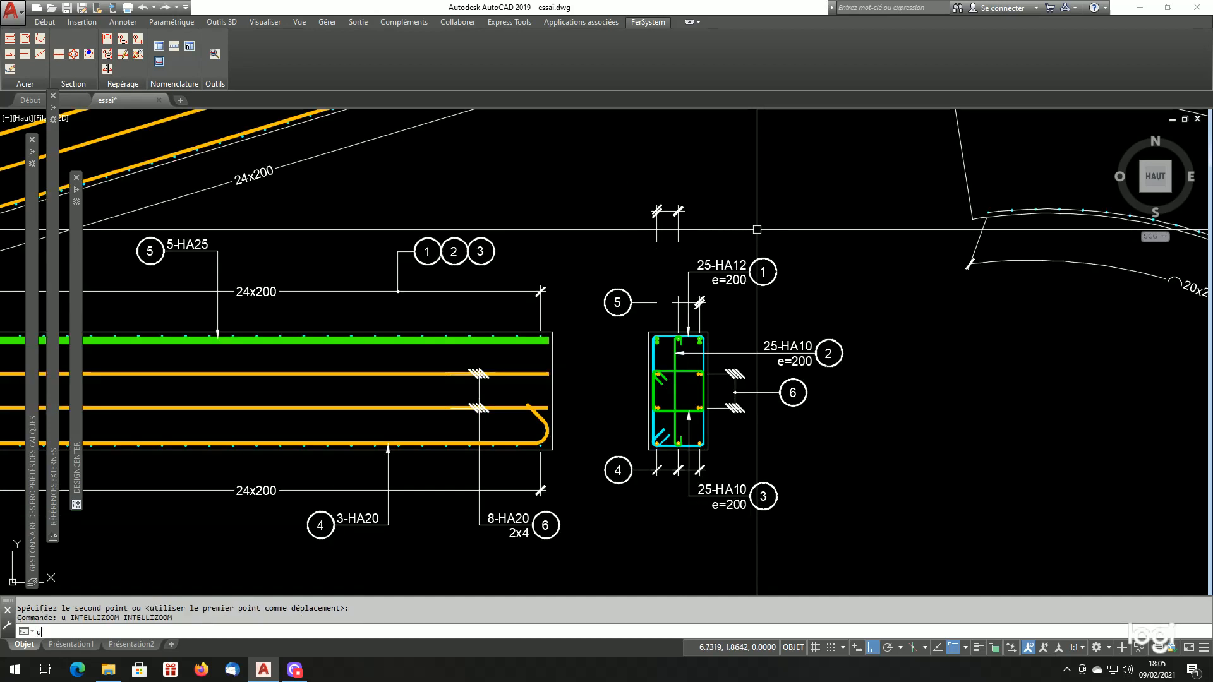
key(Return)
- Try moving the left segment of mark 4's dimension straight down below the section, and undo the move
scroll(664, 314, up, 4)
scroll(676, 354, down, 5)
scroll(682, 453, up, 5)
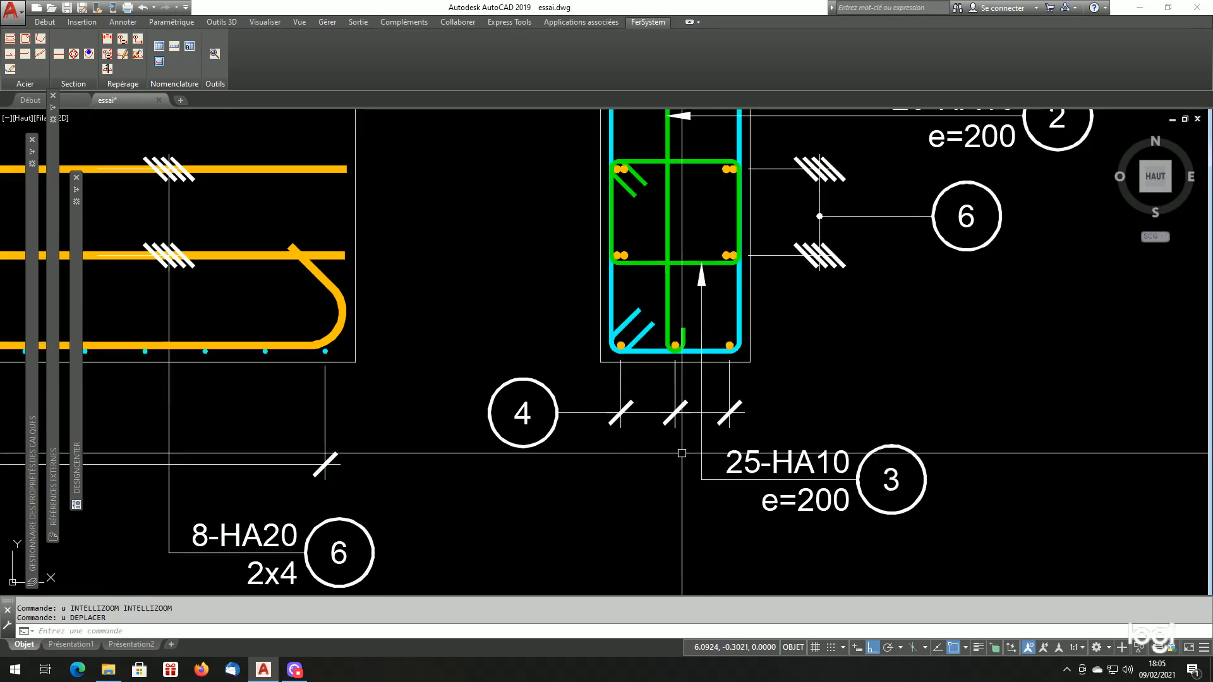
text(dp)
key(Return)
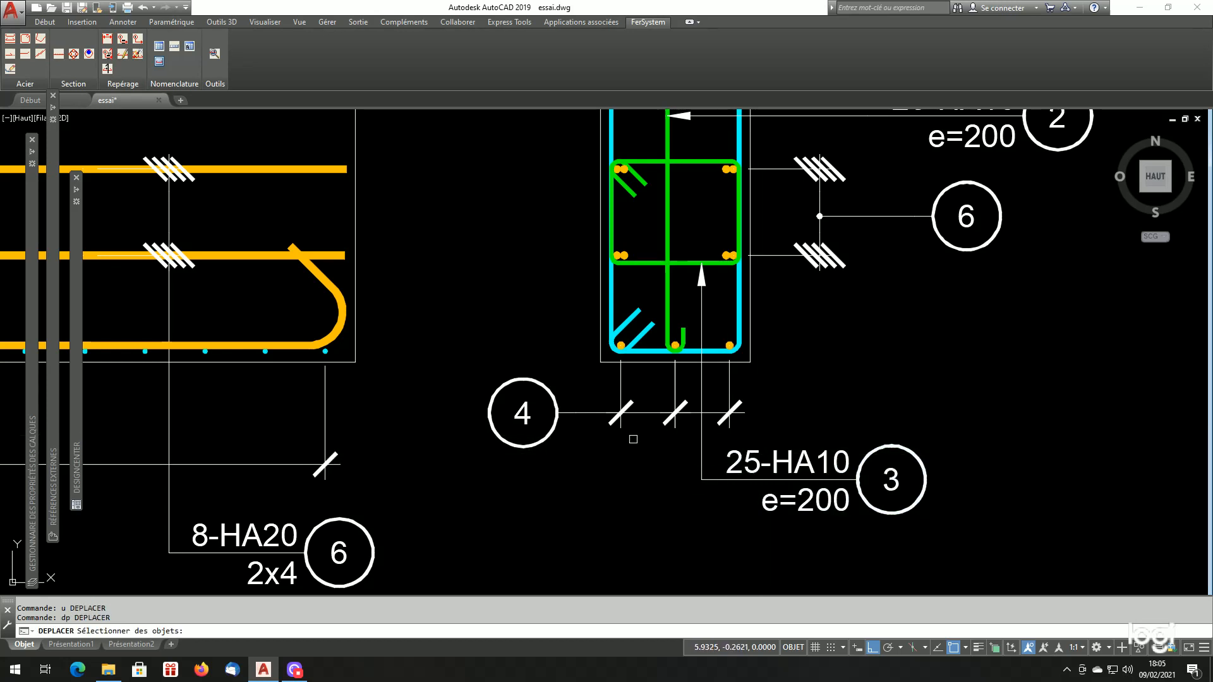
key(Return)
click(621, 438)
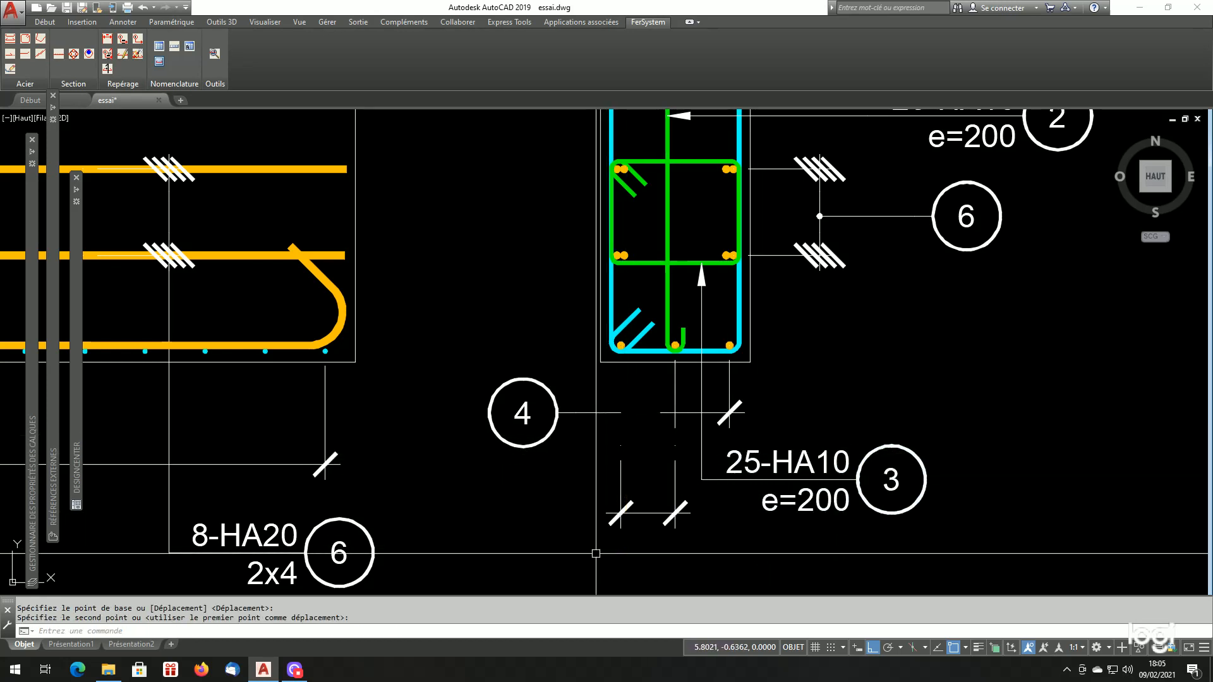
click(606, 538)
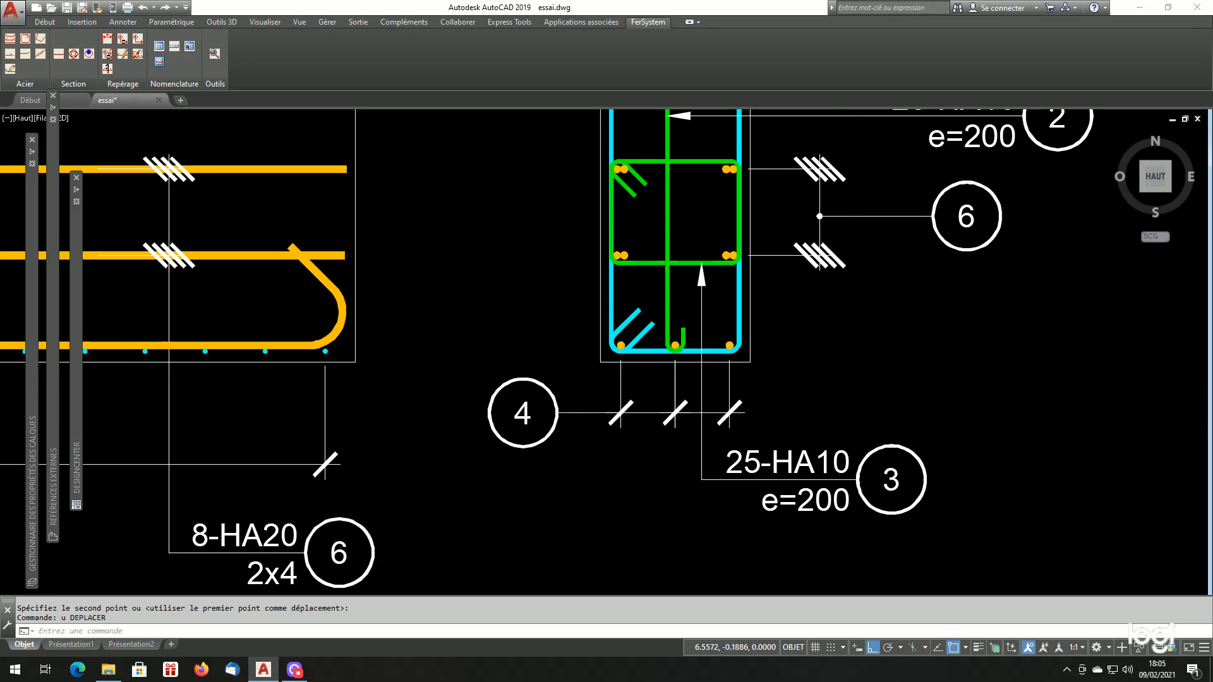
- Stretch the upper-right corner of the horizontal beam elevation's outline straight upward to give it a sloping top edge
scroll(841, 401, down, 8)
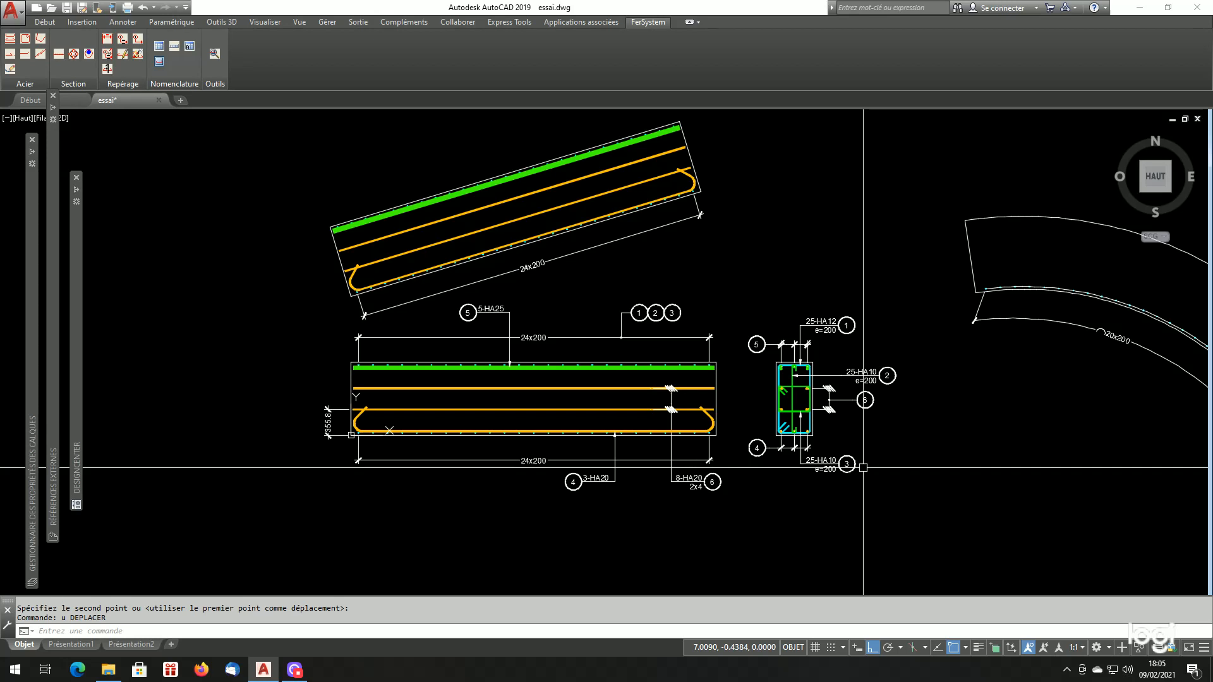
scroll(846, 469, down, 4)
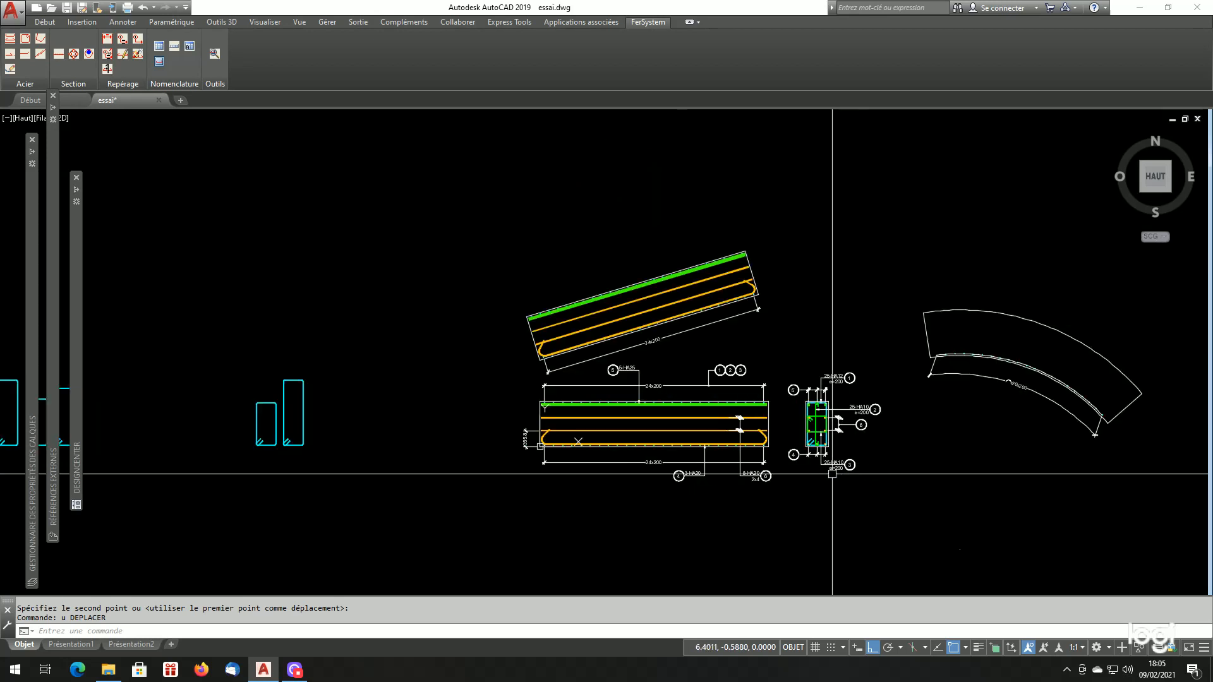
scroll(592, 471, up, 2)
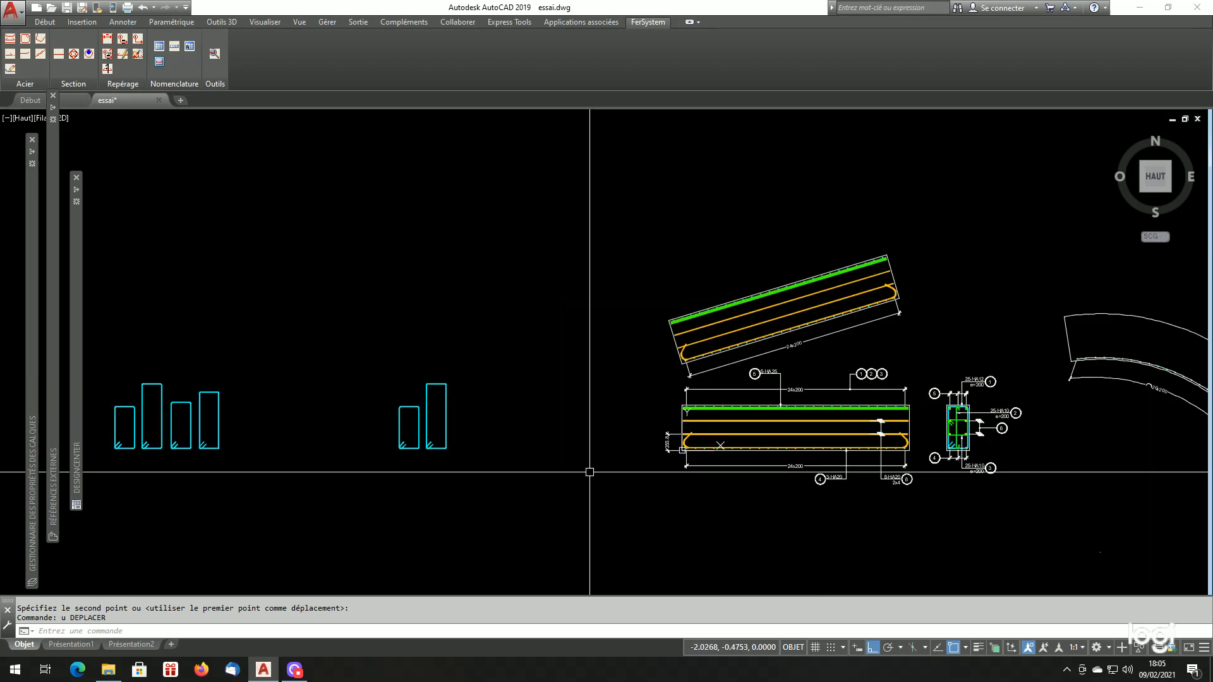
scroll(590, 472, up, 2)
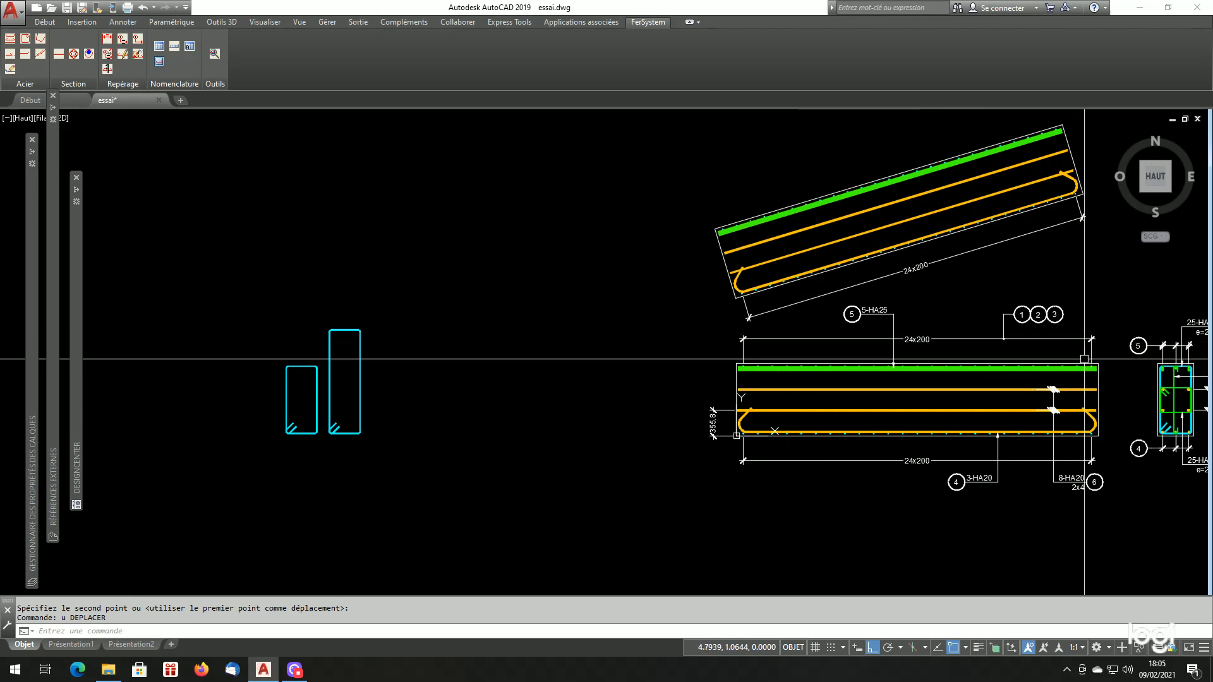
scroll(1100, 363, up, 5)
click(1101, 364)
click(1094, 372)
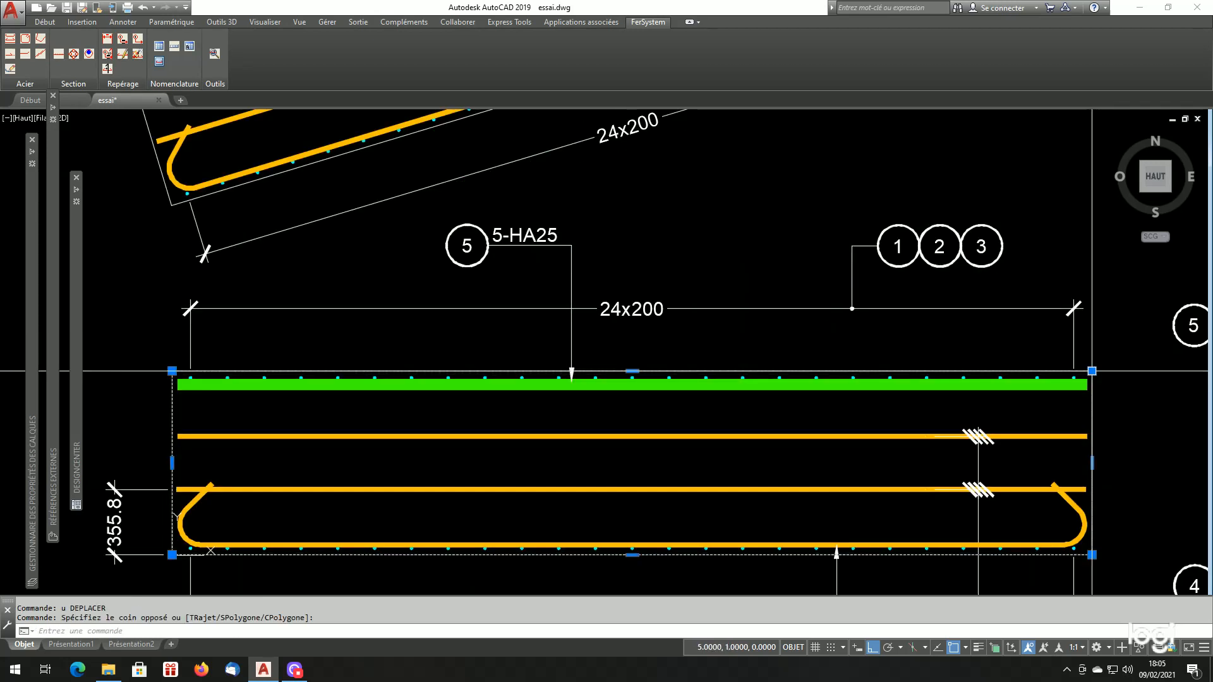
click(1092, 371)
scroll(1029, 347, down, 4)
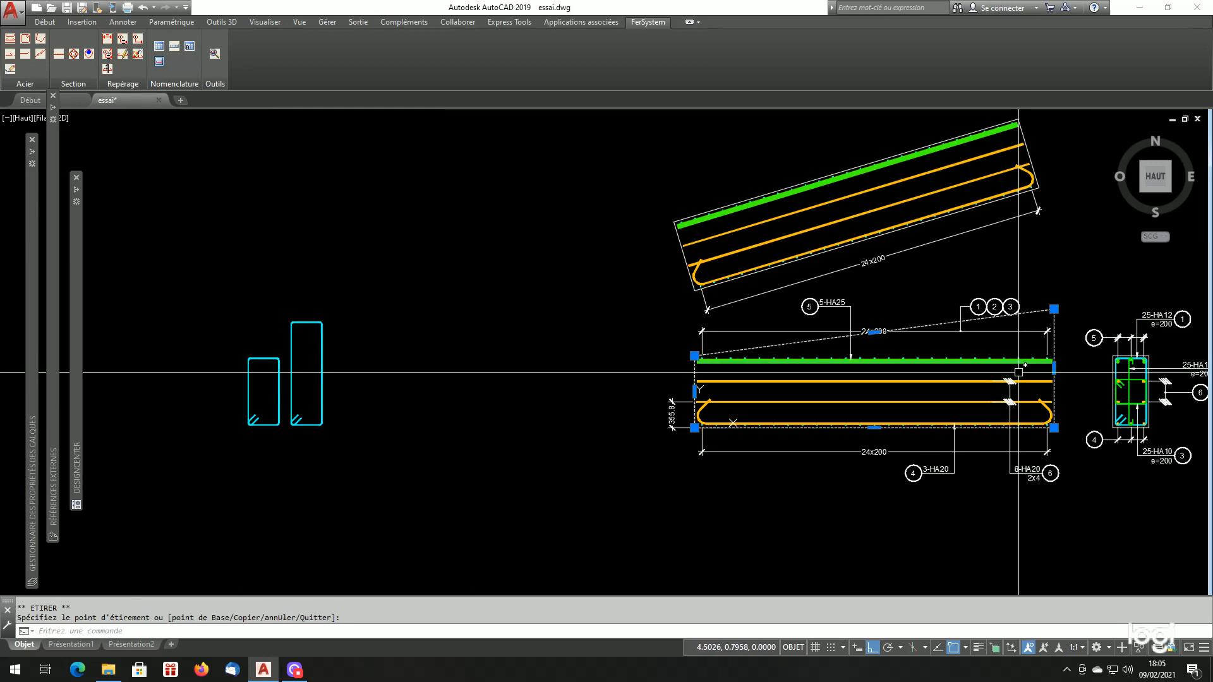
key(Escape)
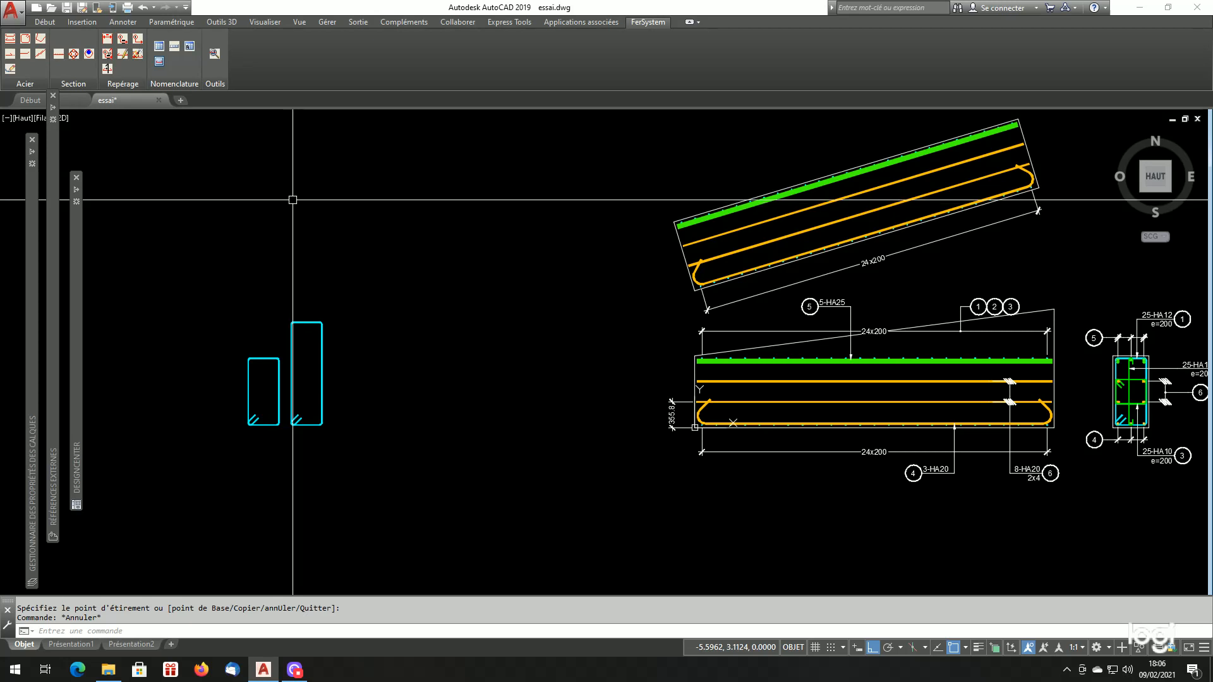
- Configure measured mark 7 for the two separate cyan stirrups: Fermée pleine arrow, 25 bars at 200 from the lower 24x200 dimension, and 1 element
click(123, 44)
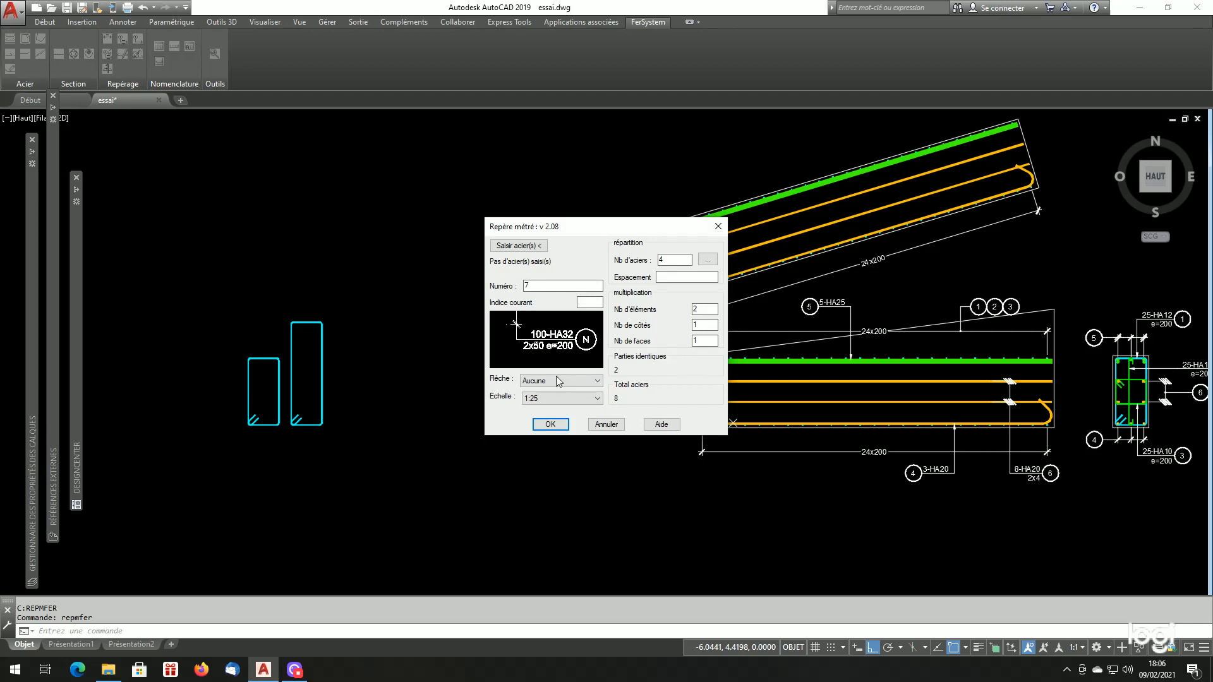
click(558, 380)
click(519, 246)
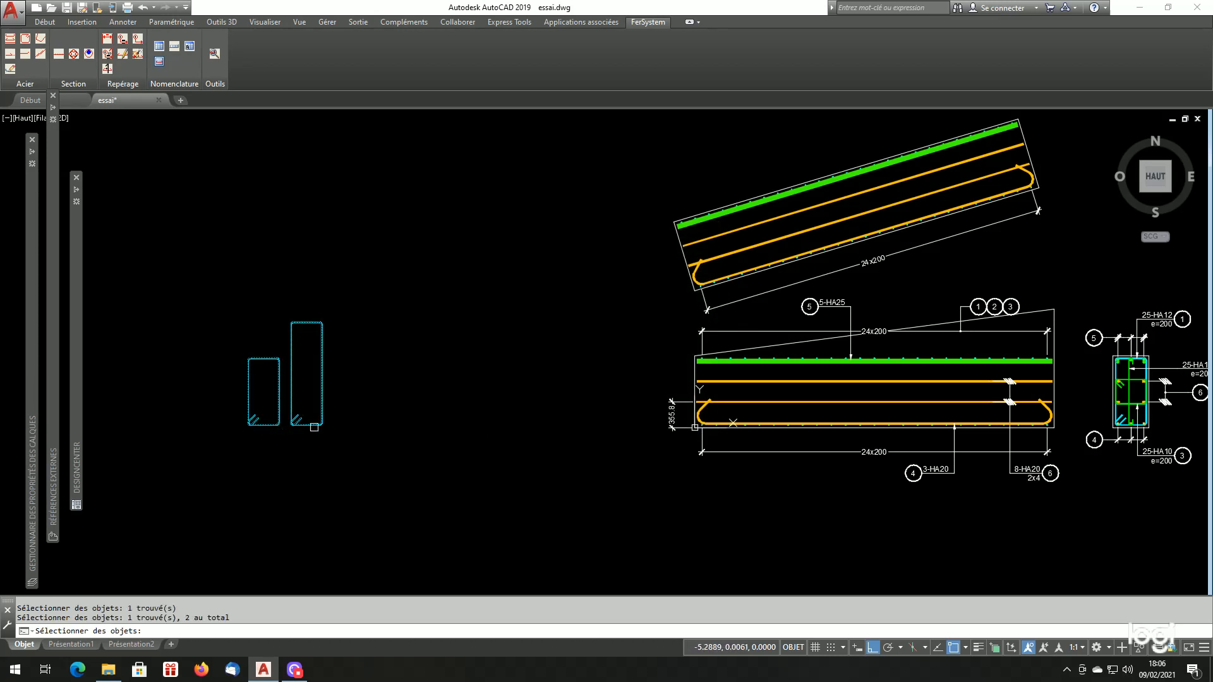
key(Return)
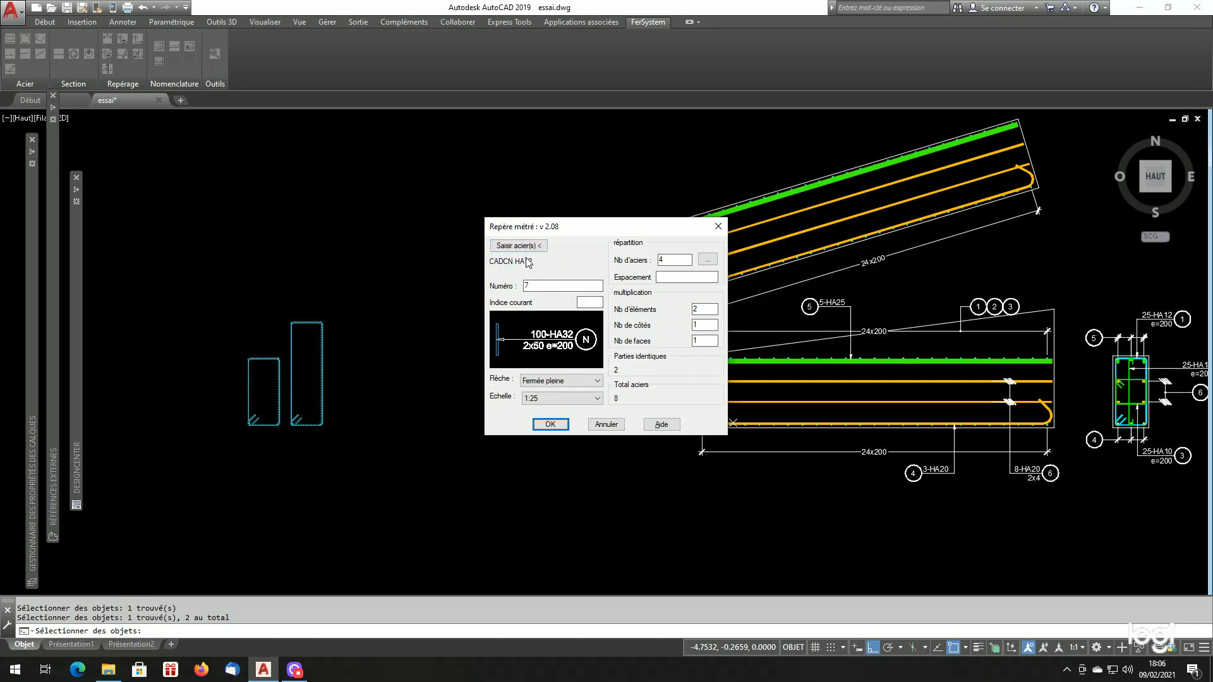
click(704, 264)
key(Return)
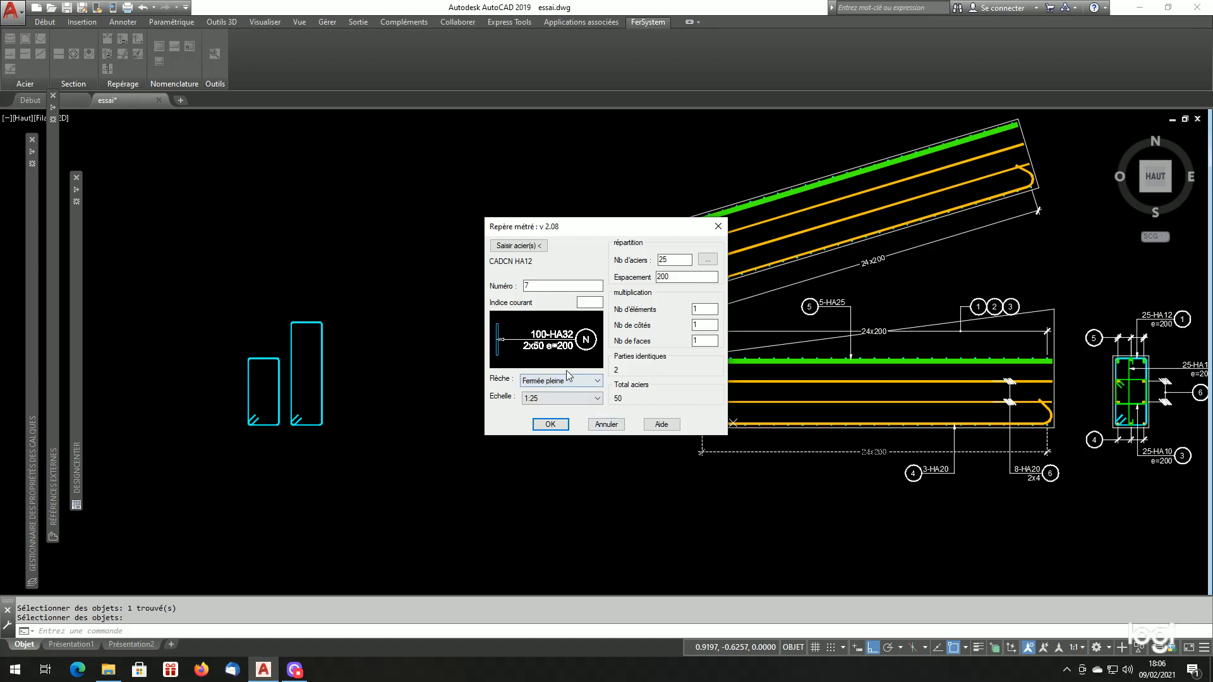
- Place mark 7 below the two separate cyan stirrups, with its arrow on the shorter stirrup's bottom edge and its label to the right
click(550, 424)
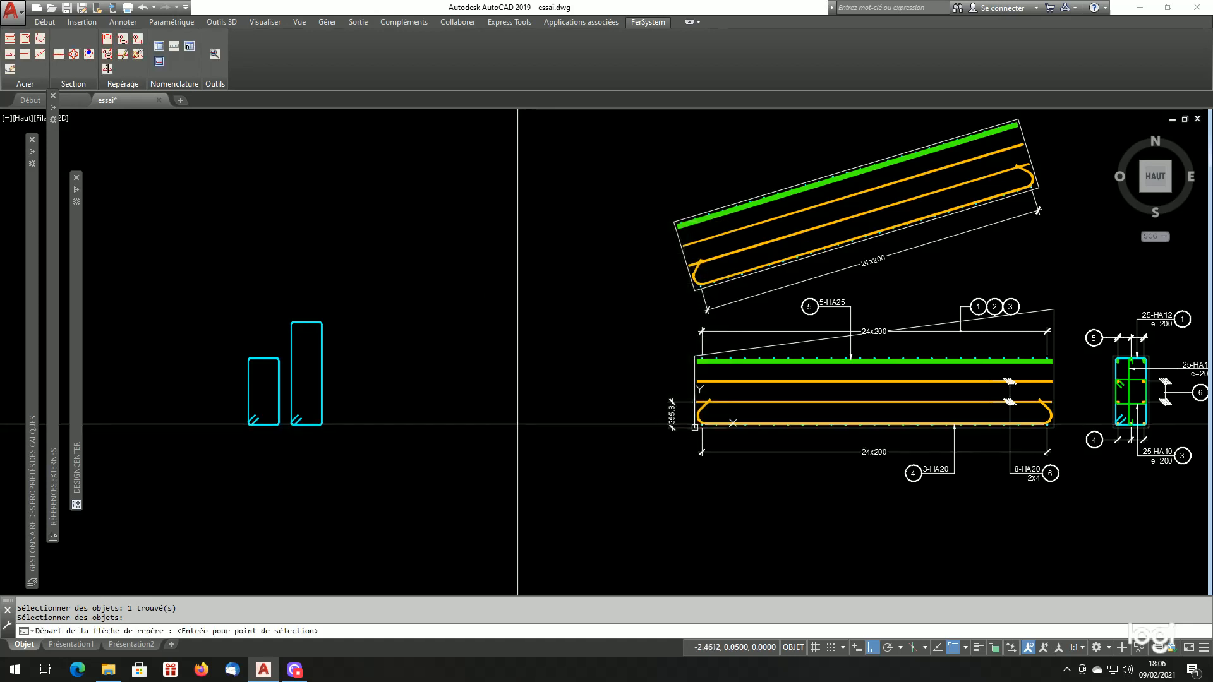
key(Return)
scroll(391, 432, up, 2)
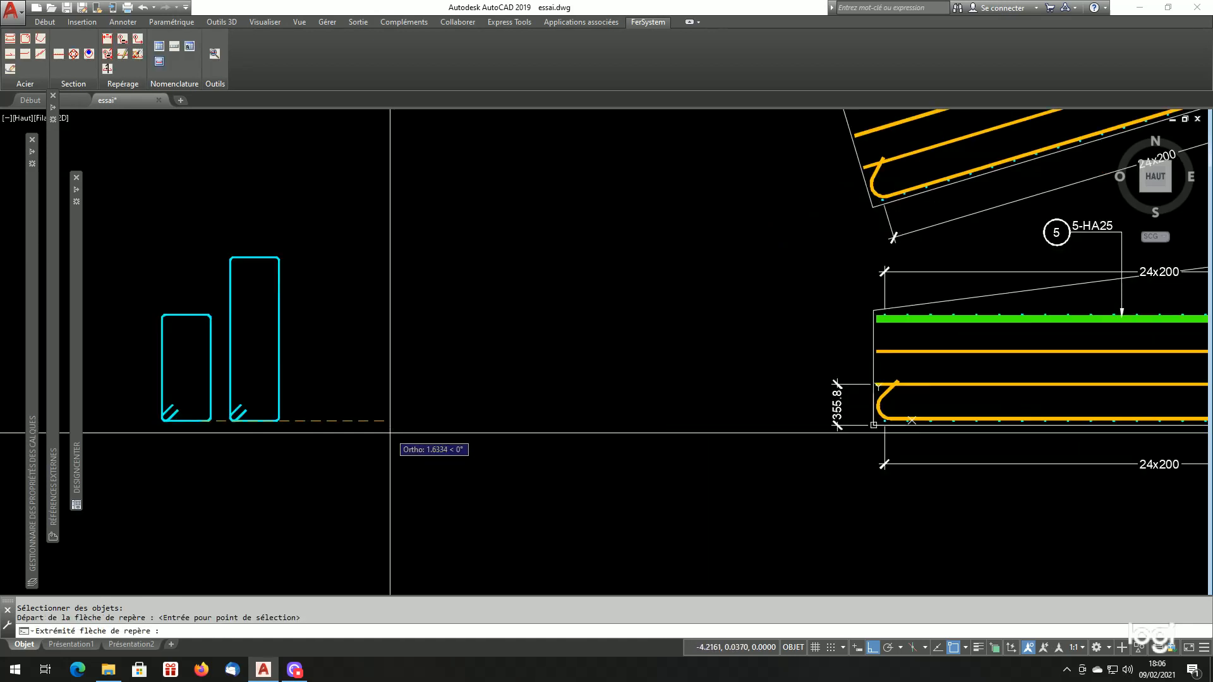
click(217, 468)
click(292, 484)
scroll(291, 484, down, 5)
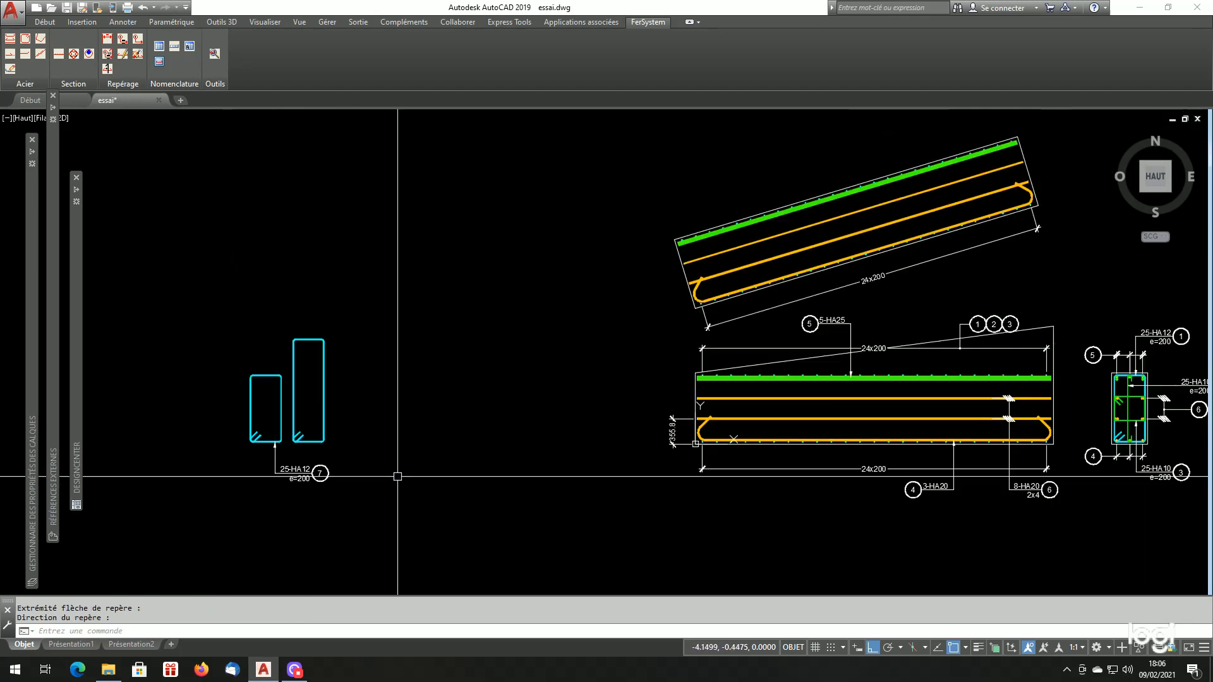
- Examine mark 7 beneath the two stirrups and compare it with the marks on the beam's elevation and section
scroll(399, 476, up, 3)
scroll(379, 445, up, 2)
scroll(445, 372, down, 2)
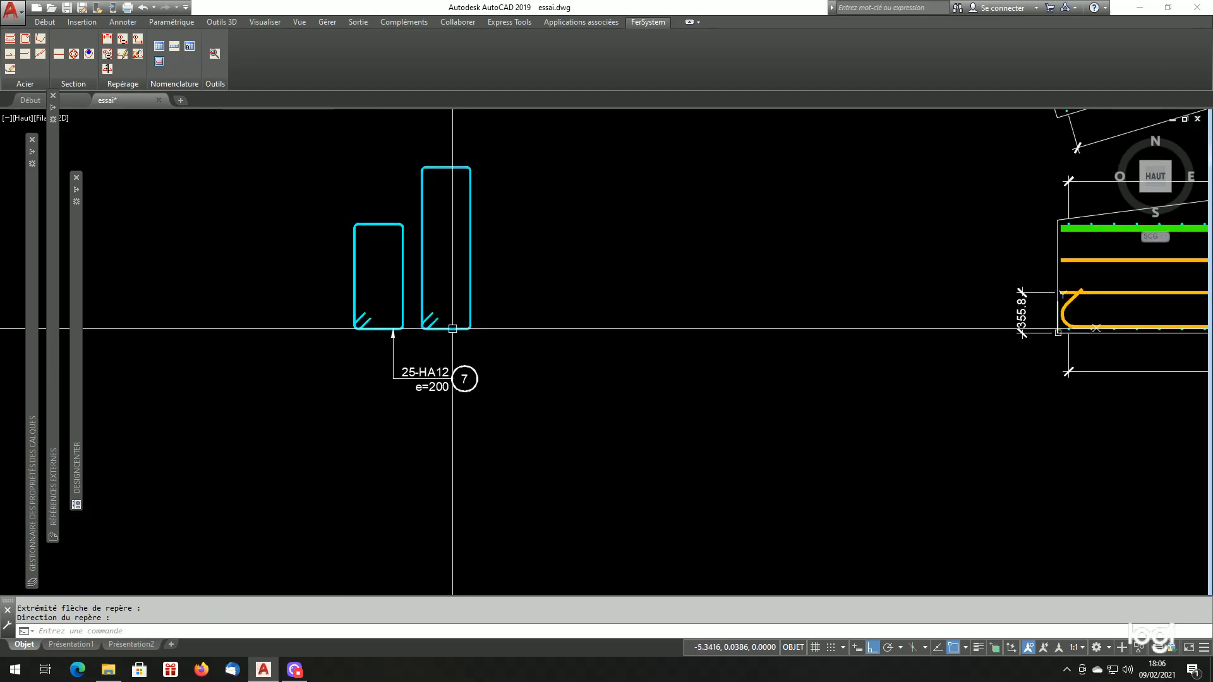
scroll(431, 326, up, 2)
scroll(534, 412, down, 4)
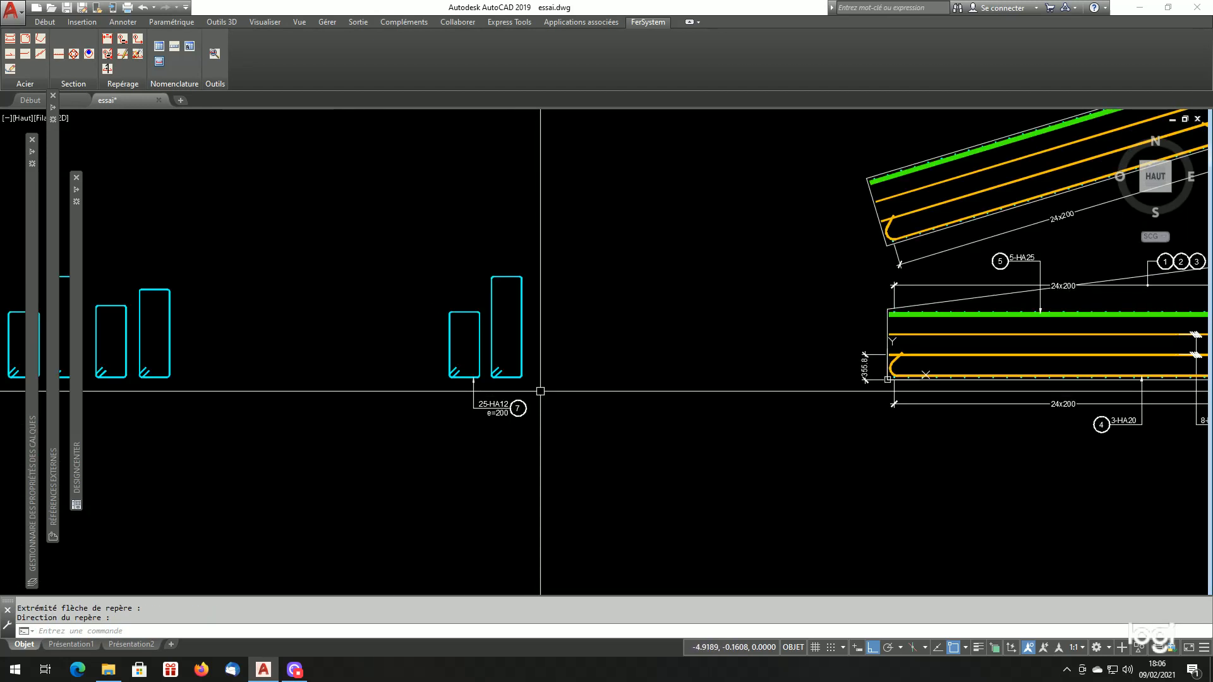
scroll(539, 392, up, 3)
scroll(540, 391, down, 2)
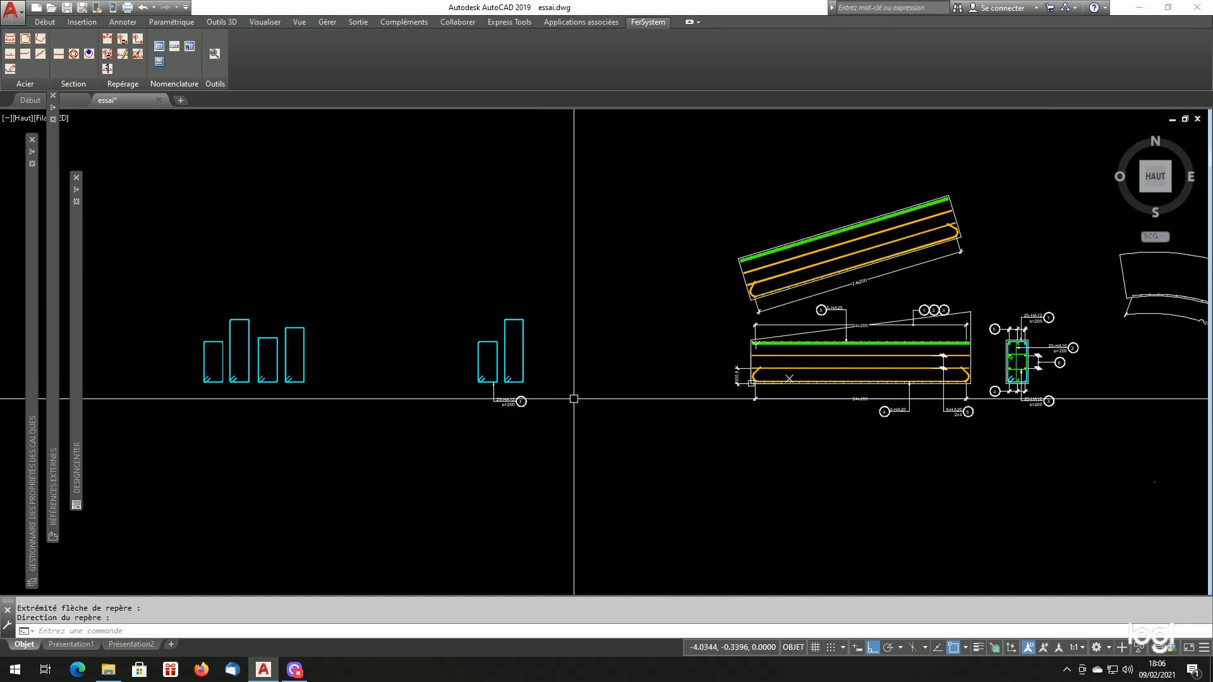
scroll(573, 398, up, 2)
scroll(576, 399, down, 2)
scroll(576, 398, up, 2)
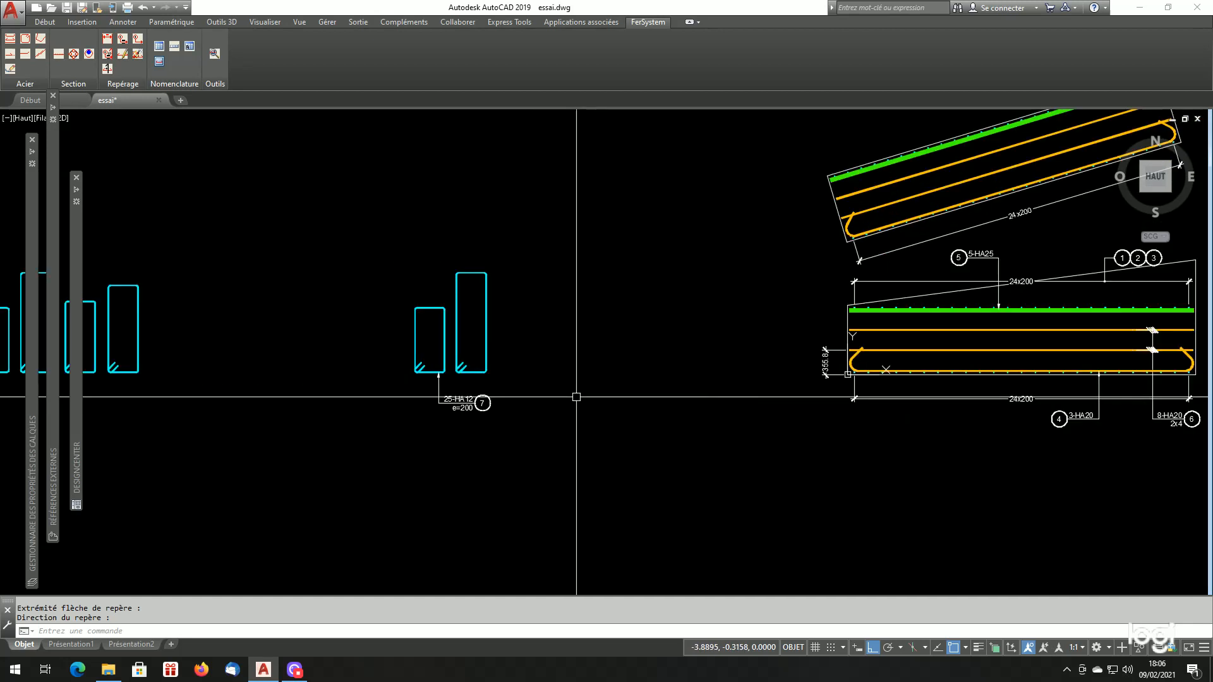
scroll(568, 397, down, 4)
scroll(577, 447, up, 2)
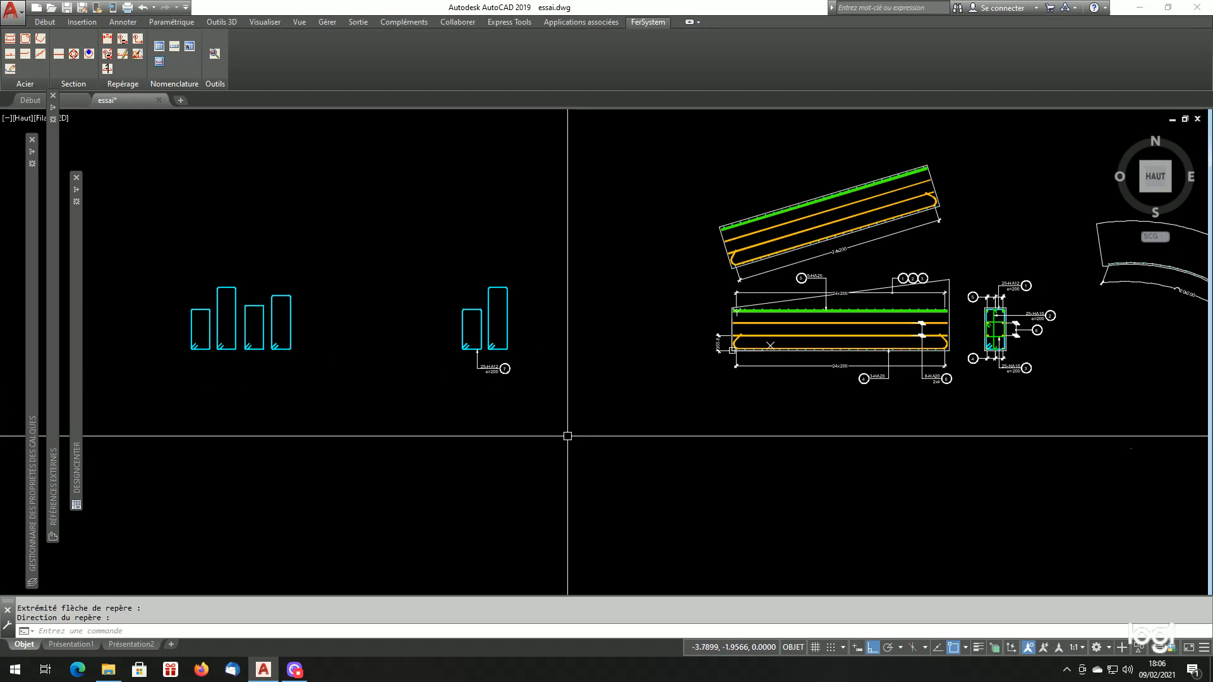
scroll(566, 433, down, 2)
scroll(609, 457, up, 2)
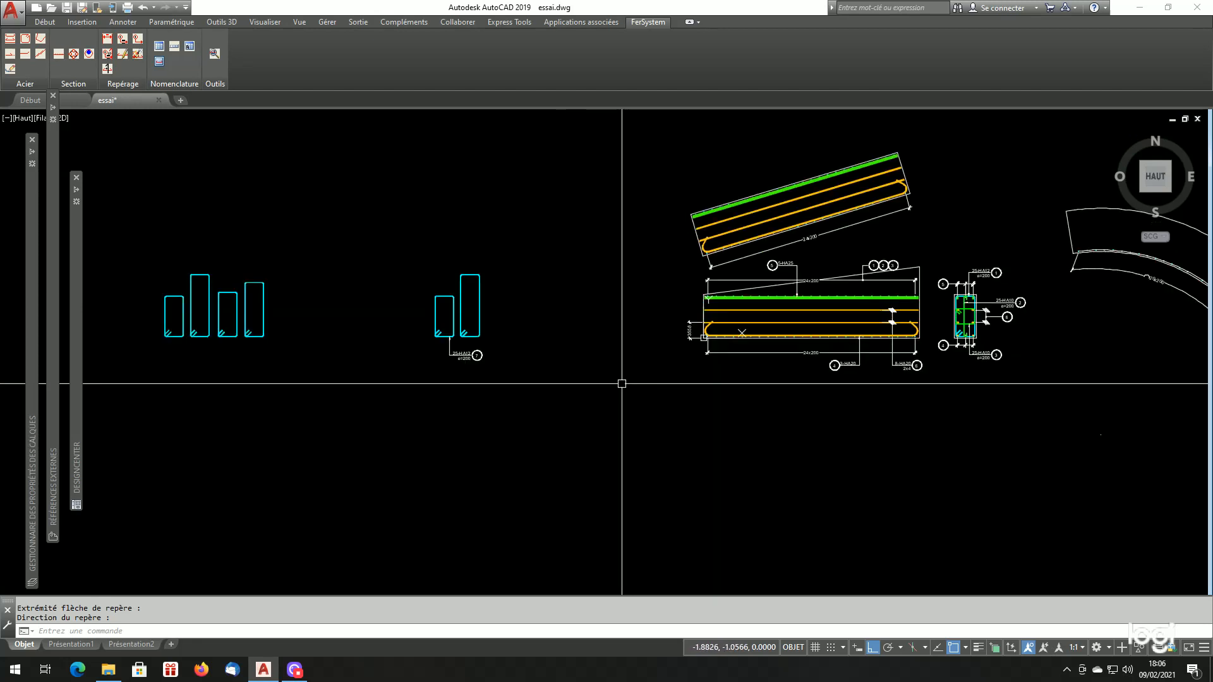
scroll(920, 331, up, 2)
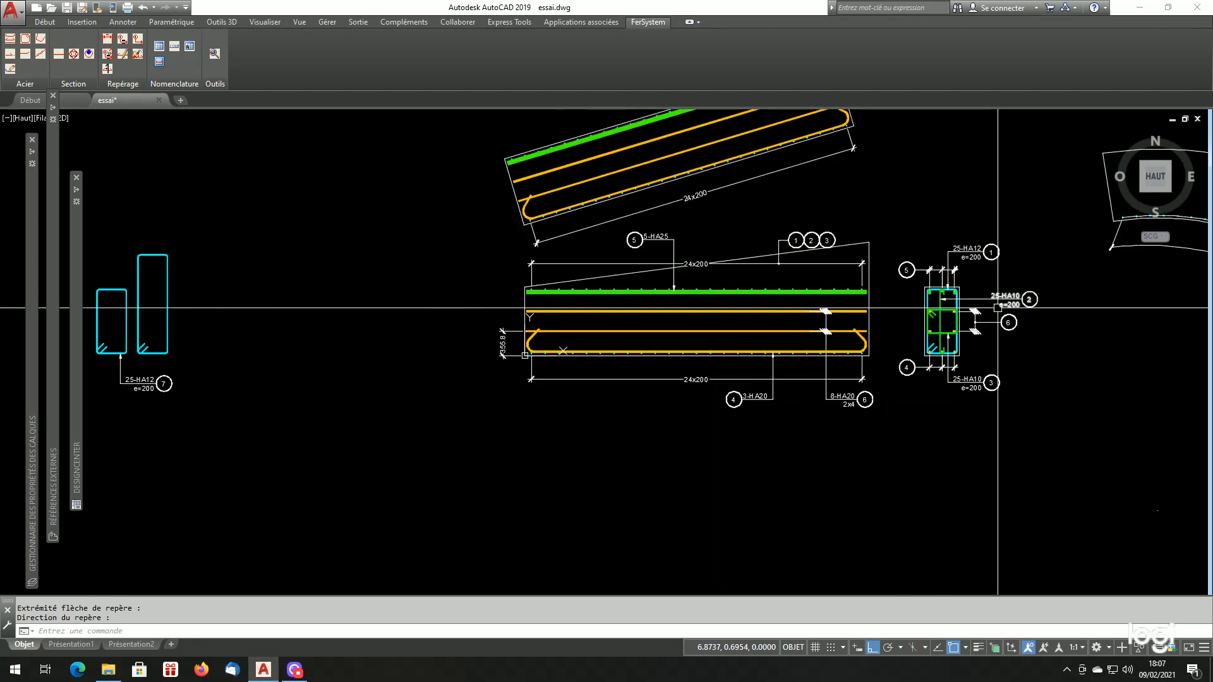
scroll(970, 325, up, 2)
scroll(972, 322, down, 2)
scroll(972, 323, down, 2)
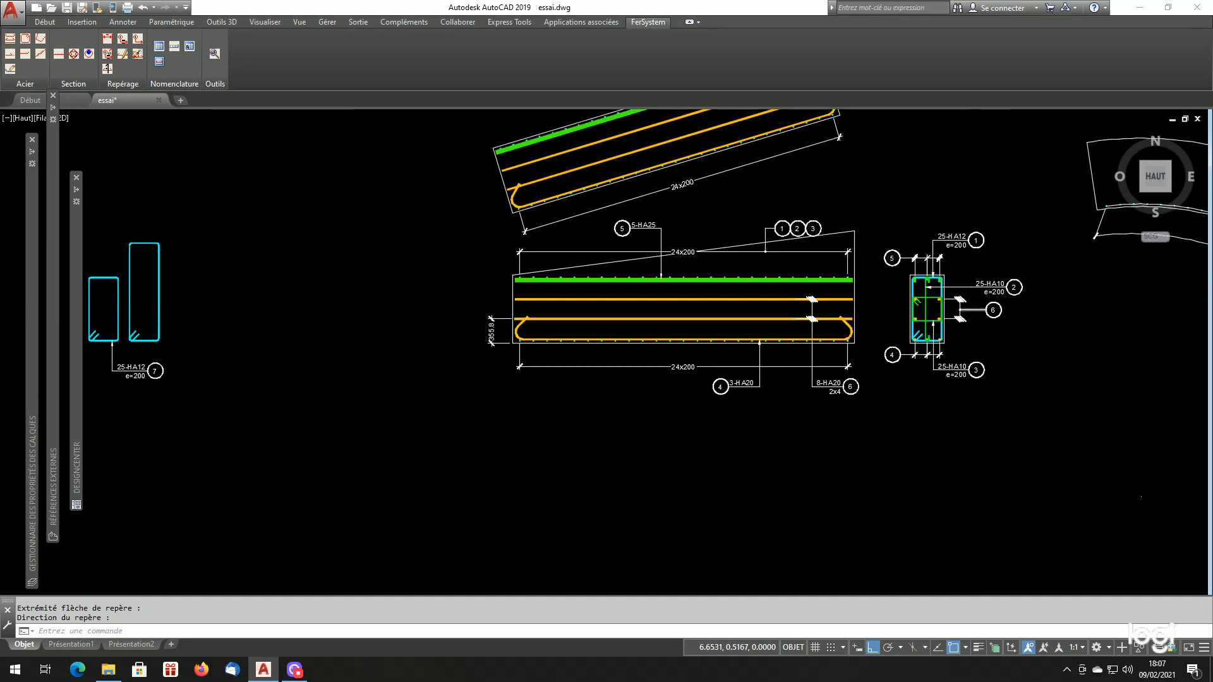
scroll(922, 284, up, 2)
scroll(982, 210, down, 2)
- Insert the single-bar schedule line for mark 1 in the empty area below the stirrups
scroll(897, 249, down, 3)
scroll(799, 282, up, 2)
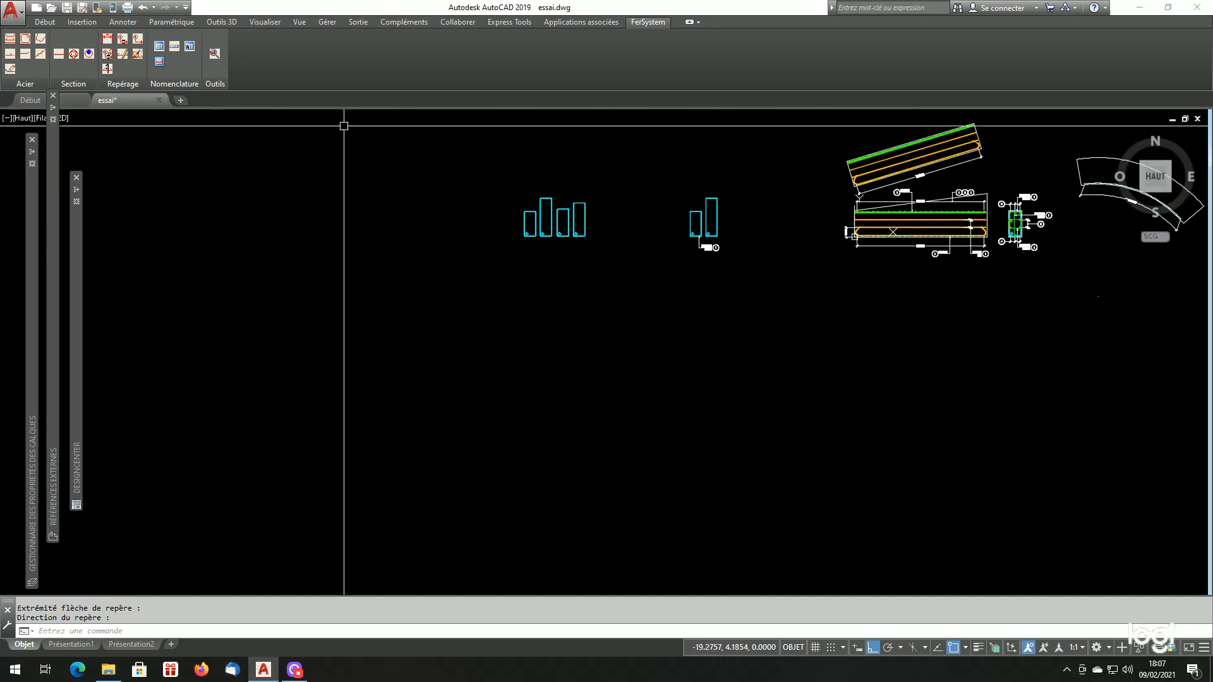
click(175, 46)
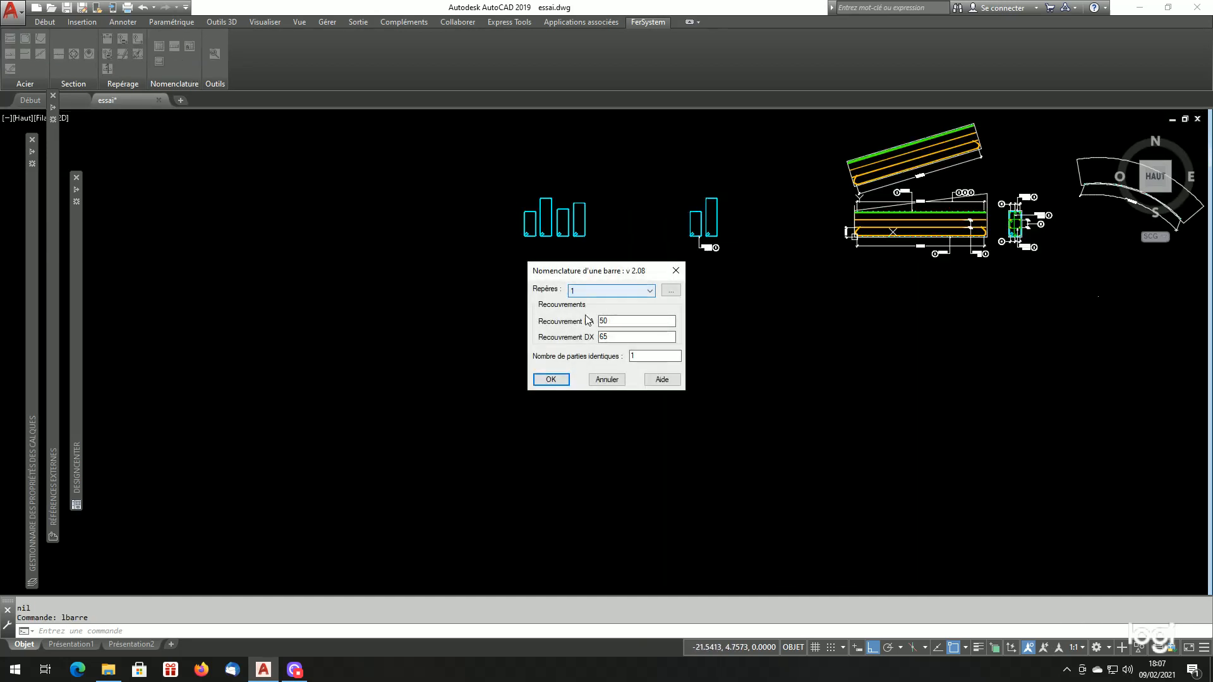
click(551, 380)
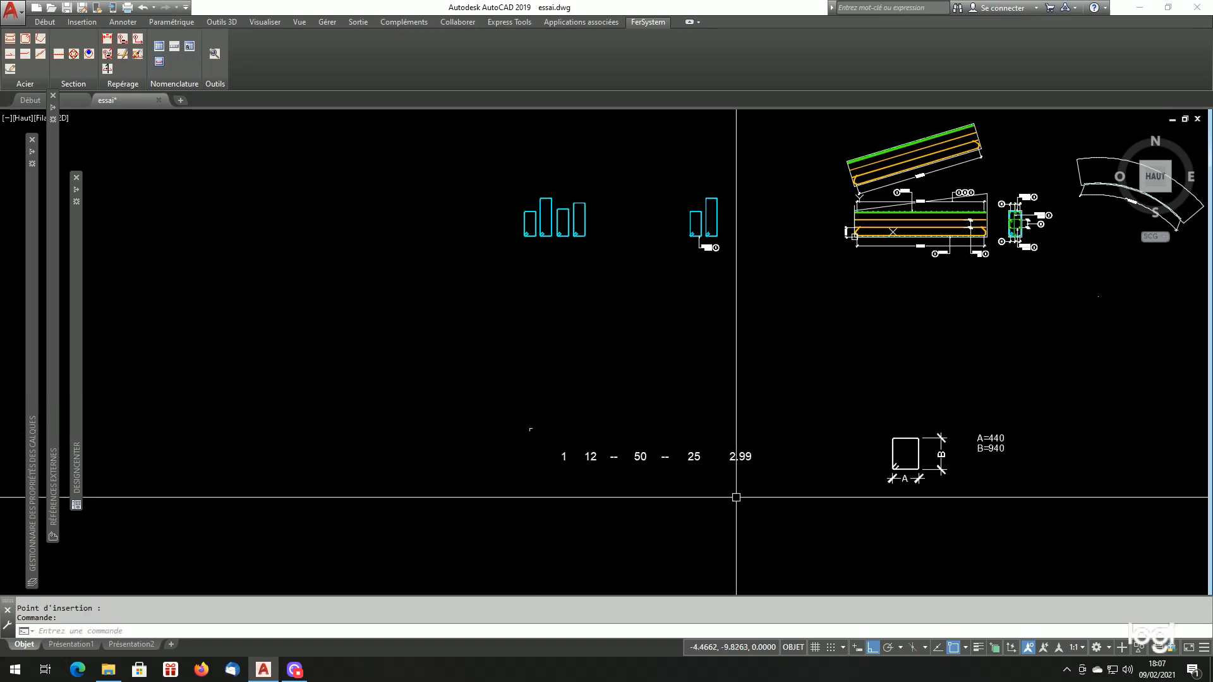
- Examine mark 1's schedule line, including its stirrup shape sketch and the A and B dimensions
scroll(807, 505, up, 2)
scroll(669, 460, down, 4)
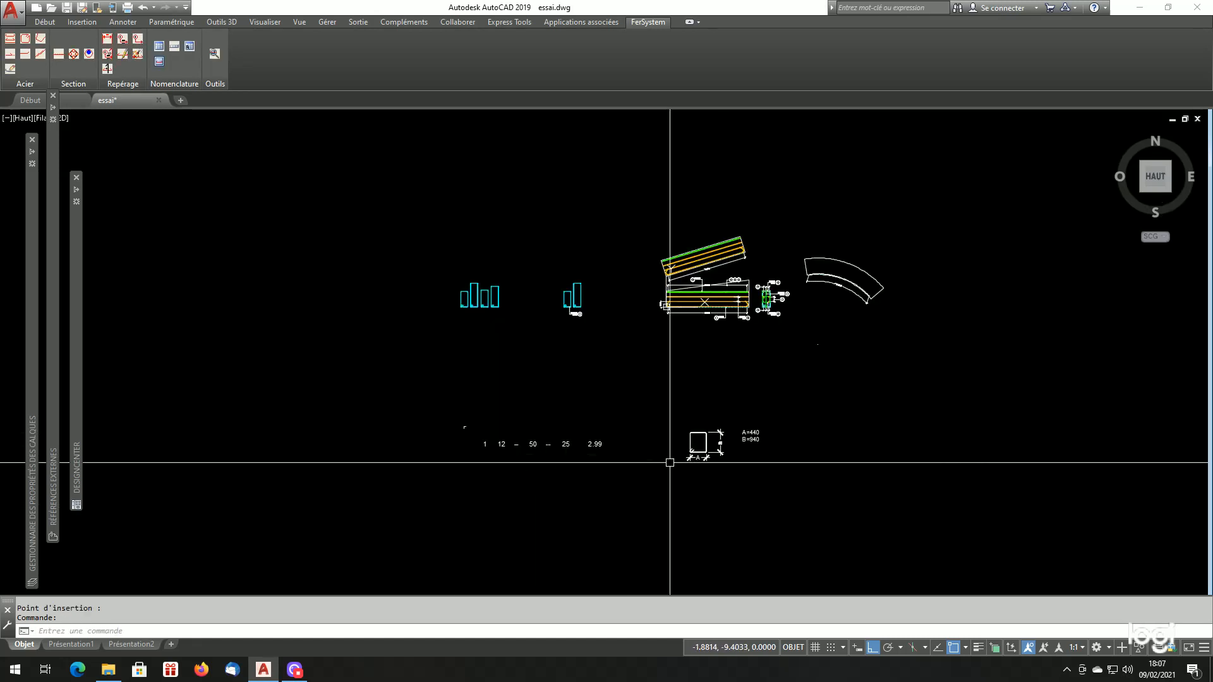
scroll(720, 453, up, 4)
scroll(720, 453, up, 2)
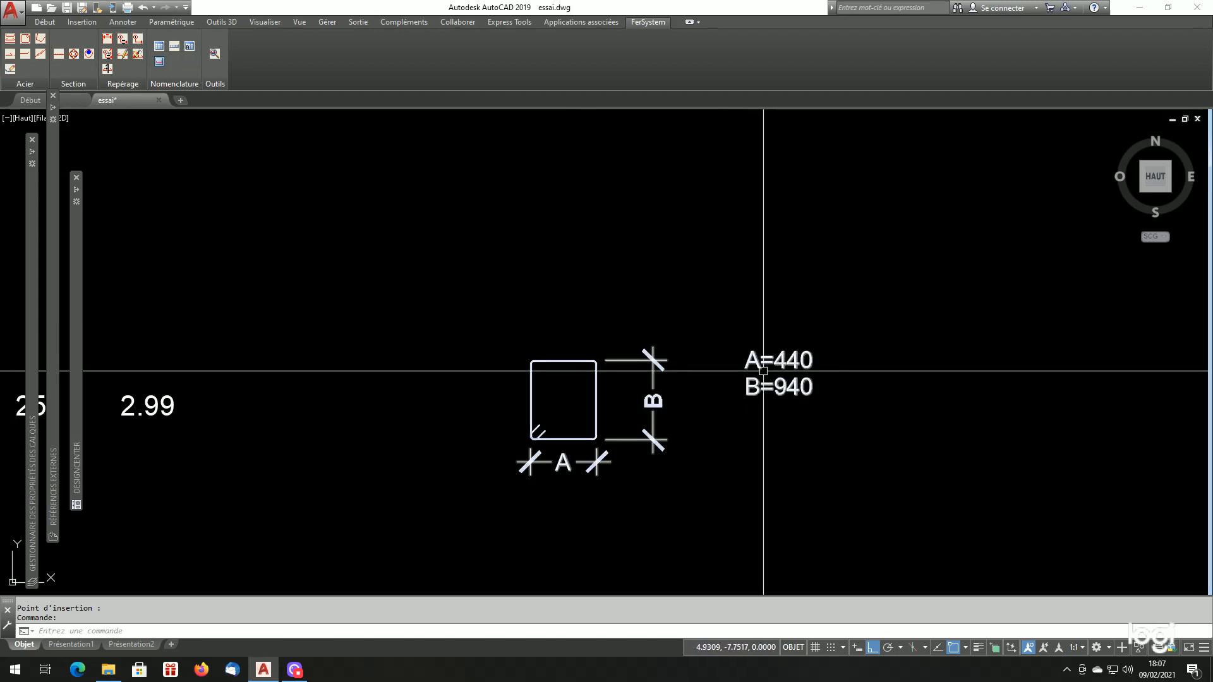
scroll(786, 396, down, 5)
scroll(710, 347, up, 3)
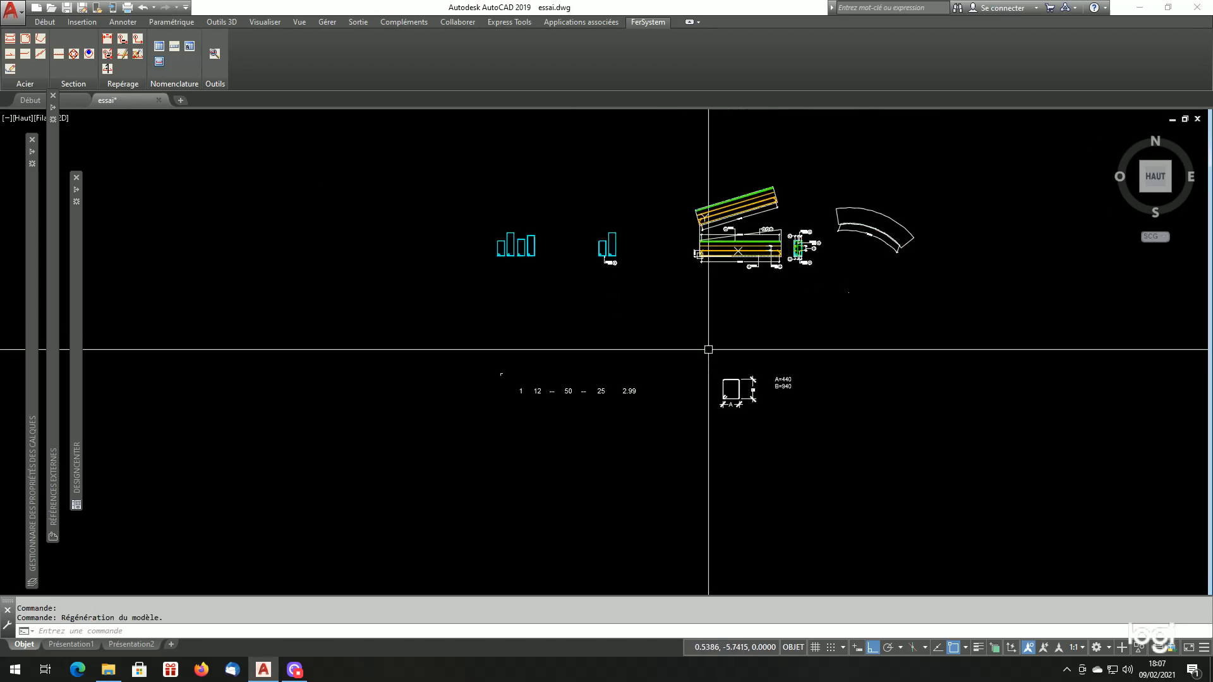
scroll(606, 233, up, 3)
scroll(606, 234, up, 1)
scroll(617, 292, down, 4)
scroll(509, 306, up, 2)
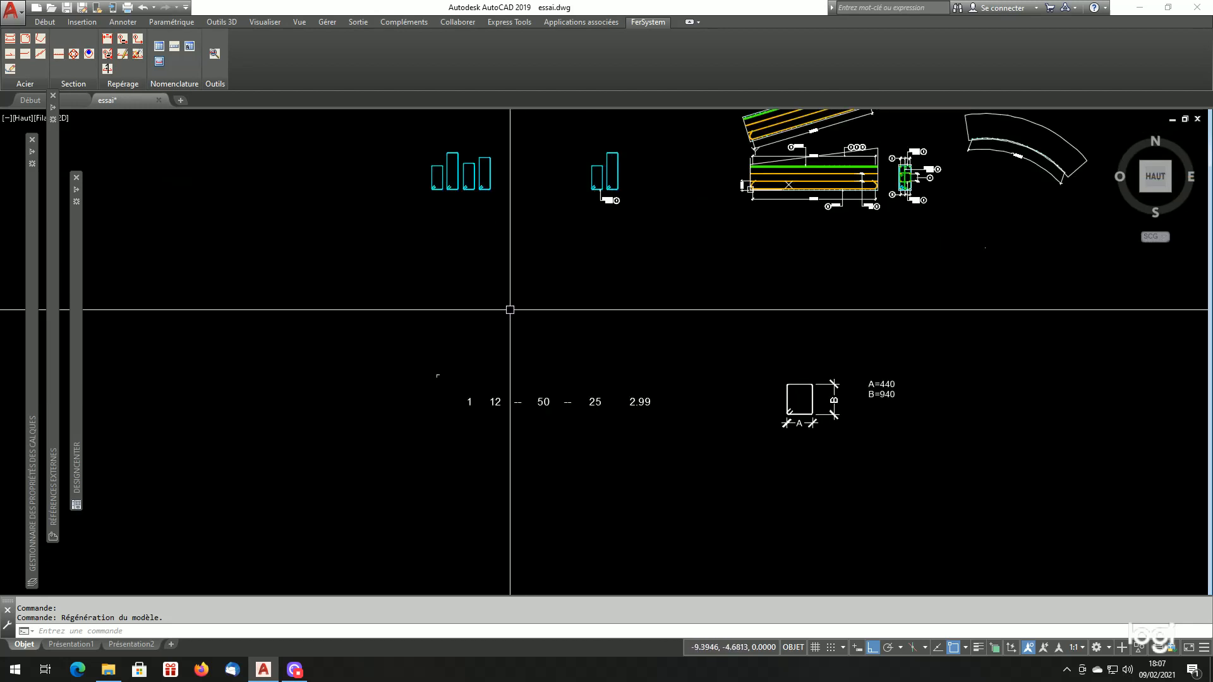
- Insert the single-bar schedule line for mark 7 below mark 1's line
click(175, 48)
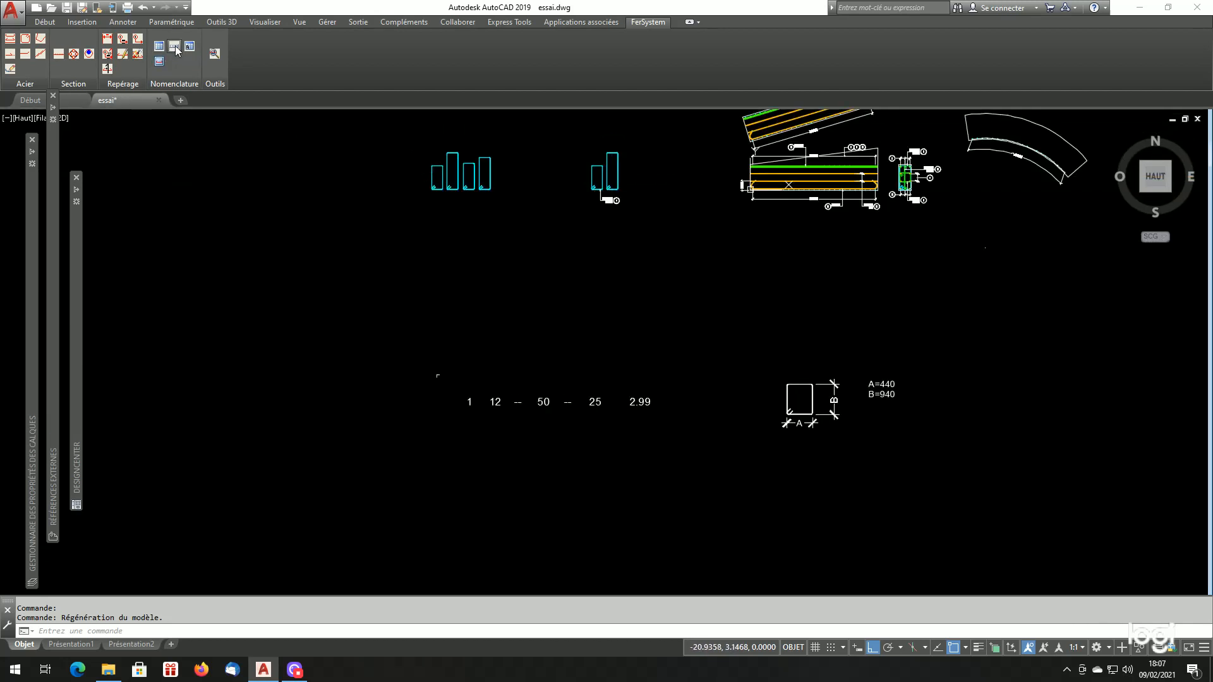
click(586, 291)
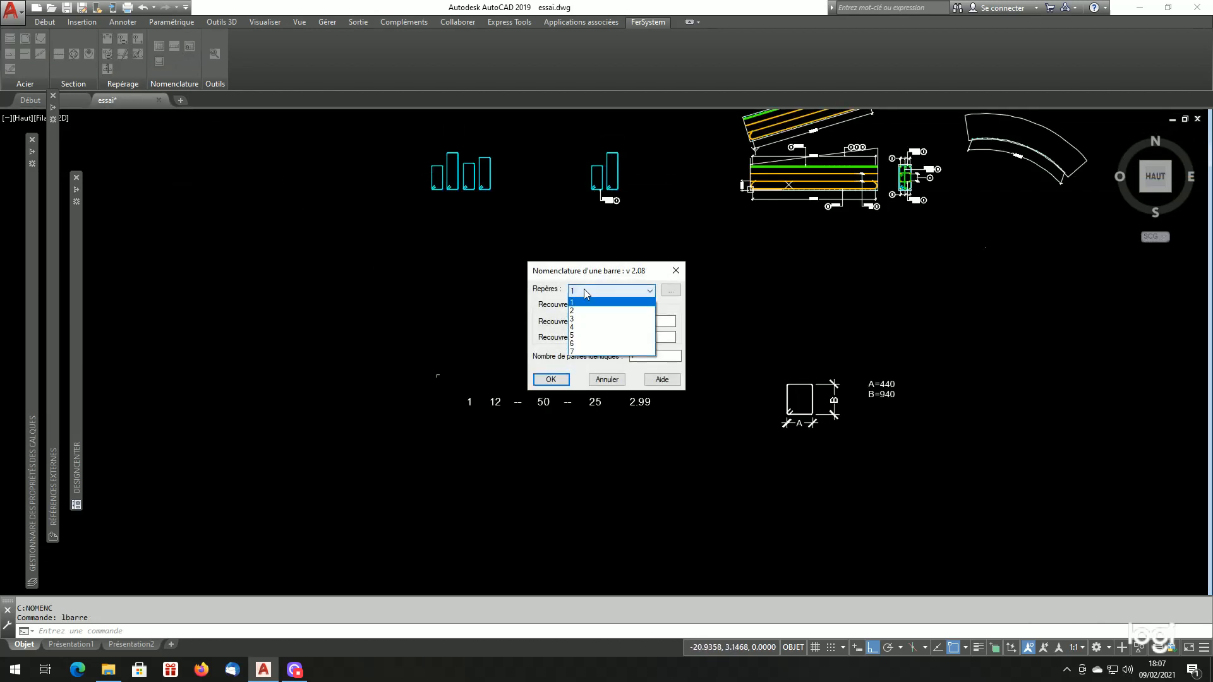
click(575, 352)
click(550, 380)
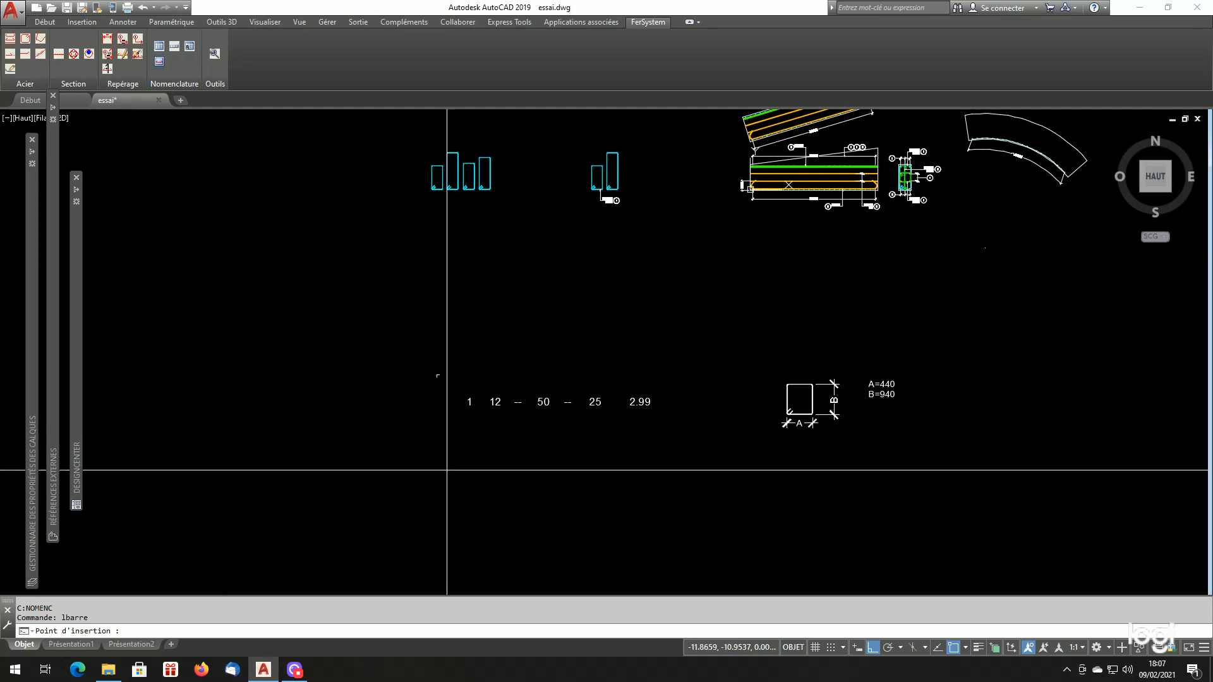
click(435, 483)
scroll(485, 506, down, 2)
scroll(524, 528, up, 2)
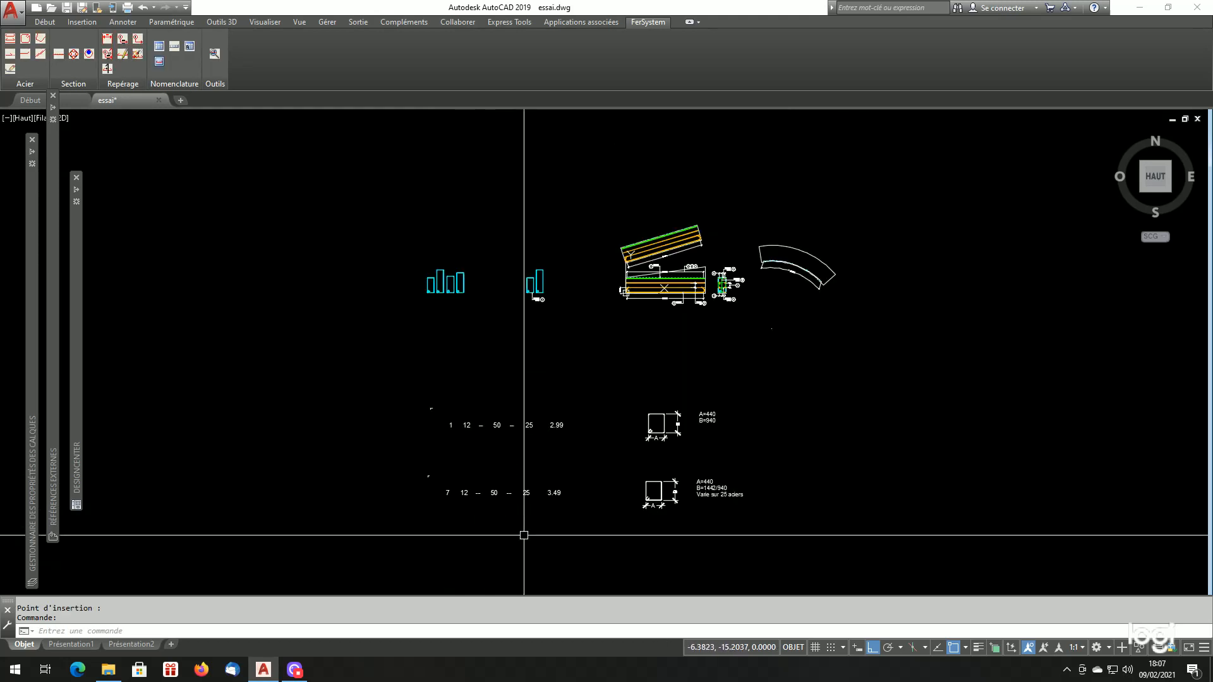
- Examine mark 7's schedule line and its variable B dimension against mark 1's line and the two cyan stirrups
scroll(891, 515, up, 4)
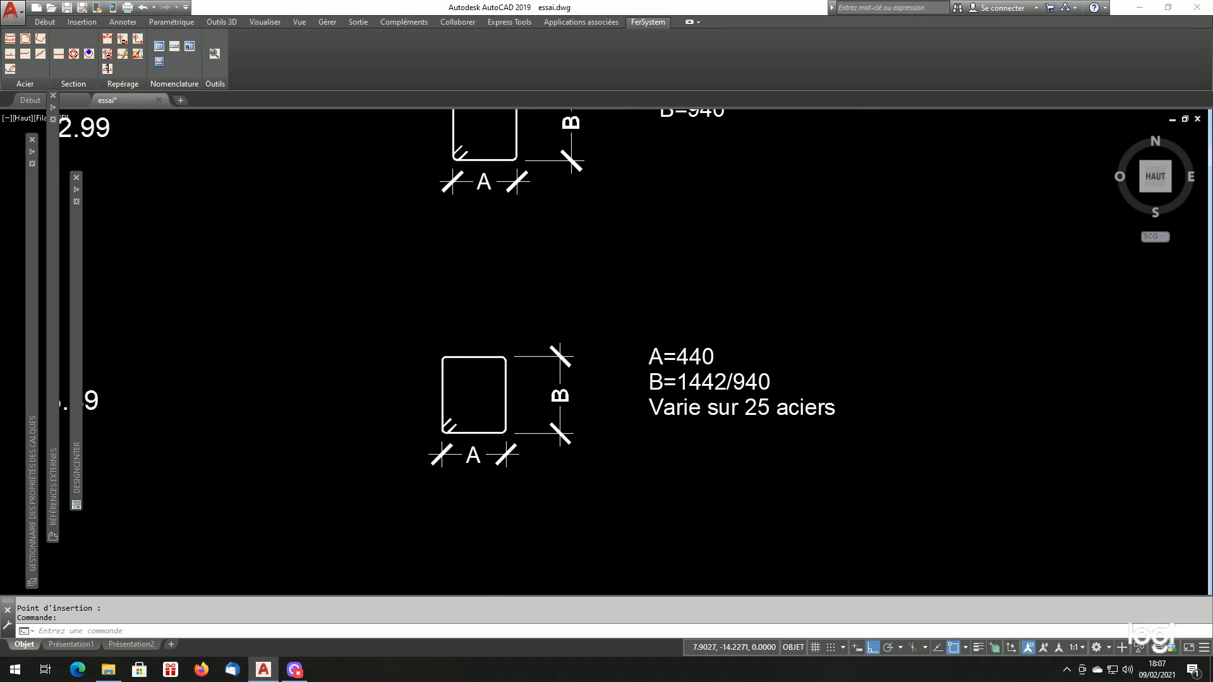
scroll(884, 511, down, 2)
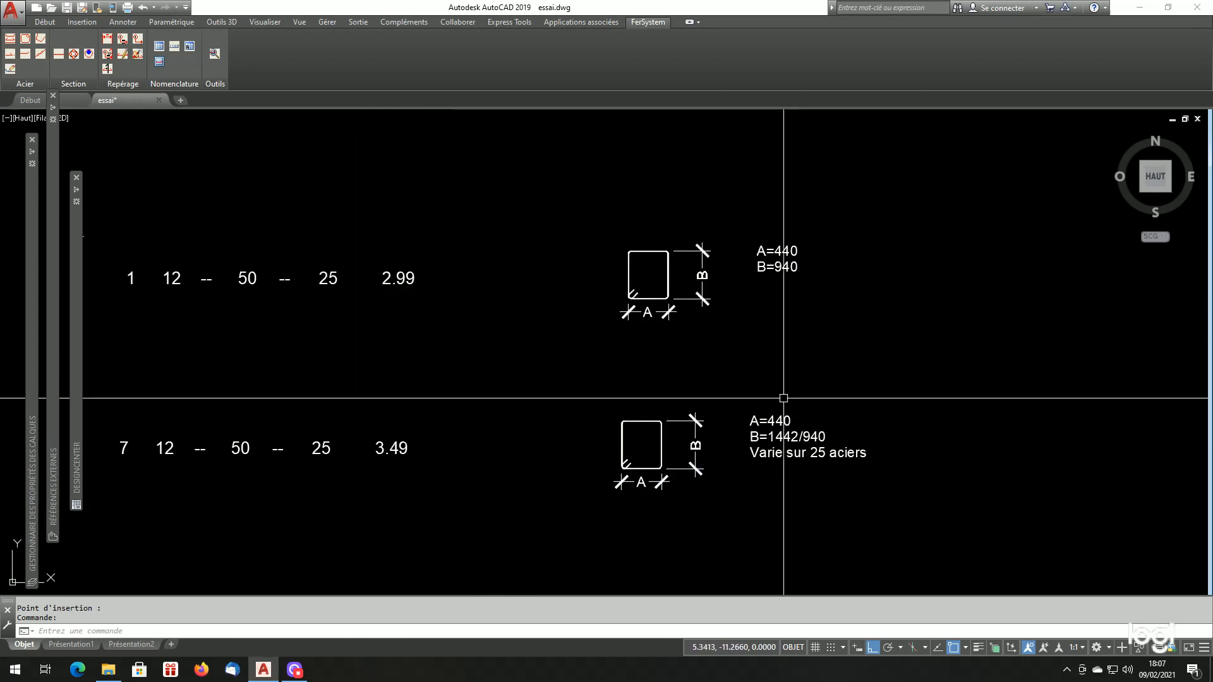
scroll(764, 414, down, 2)
scroll(666, 293, down, 2)
scroll(660, 293, up, 7)
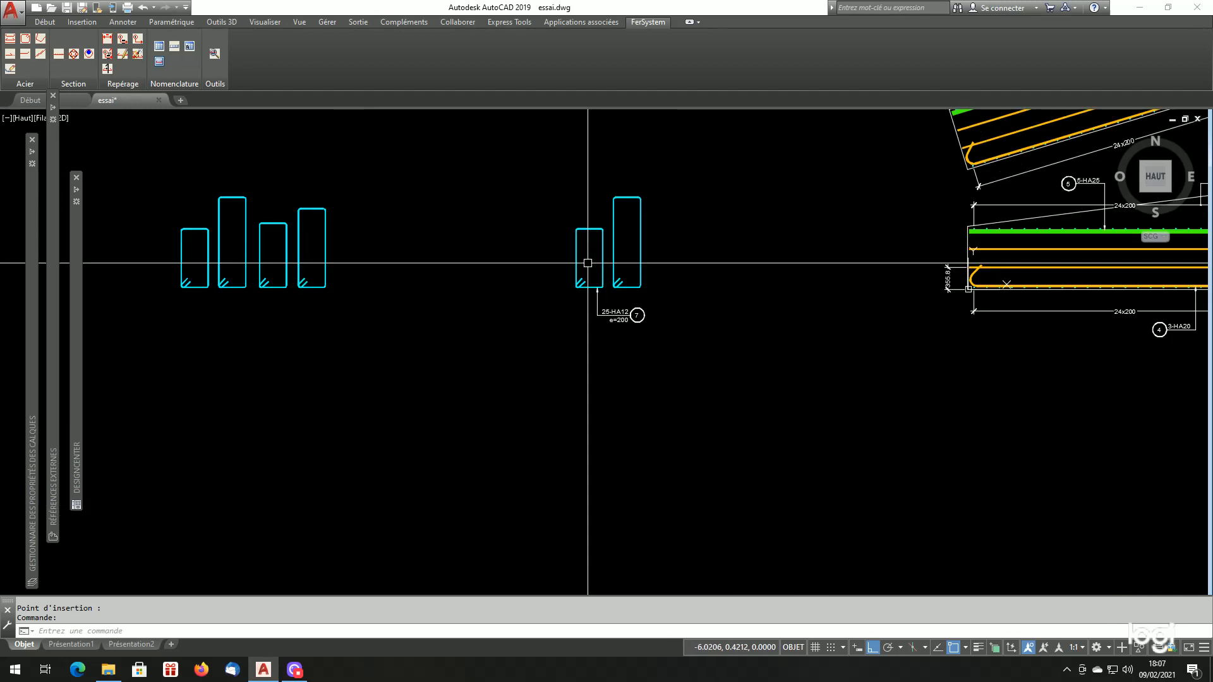
scroll(644, 290, down, 4)
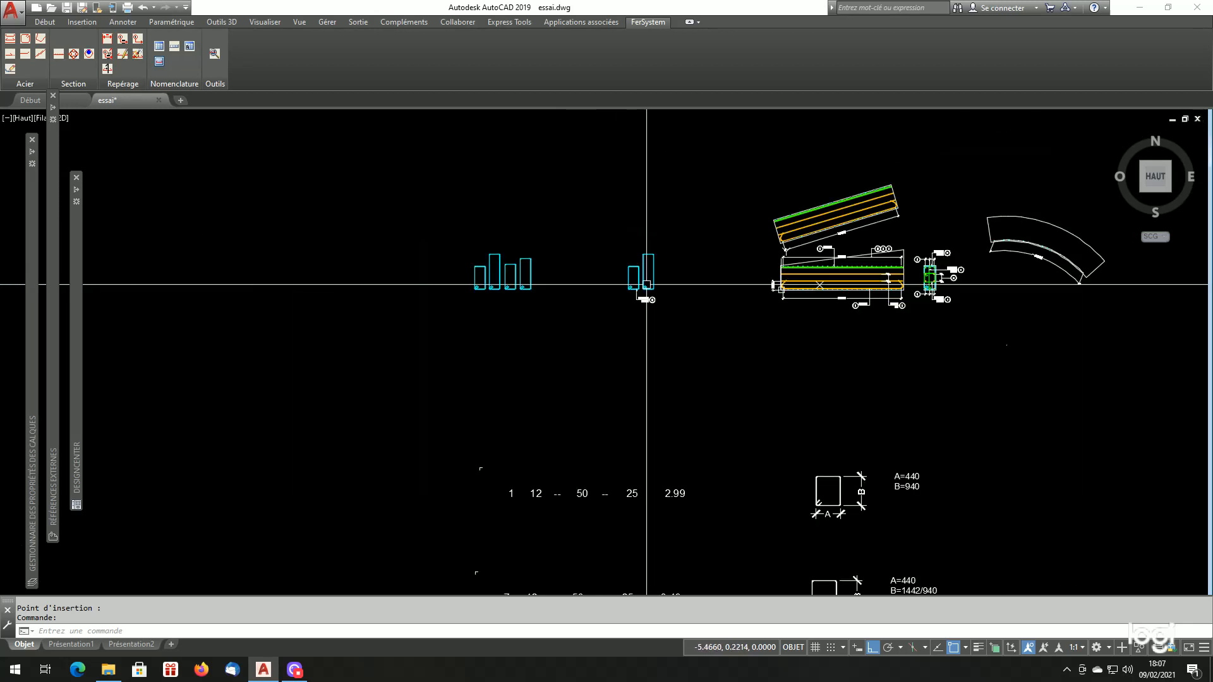
scroll(758, 398, up, 4)
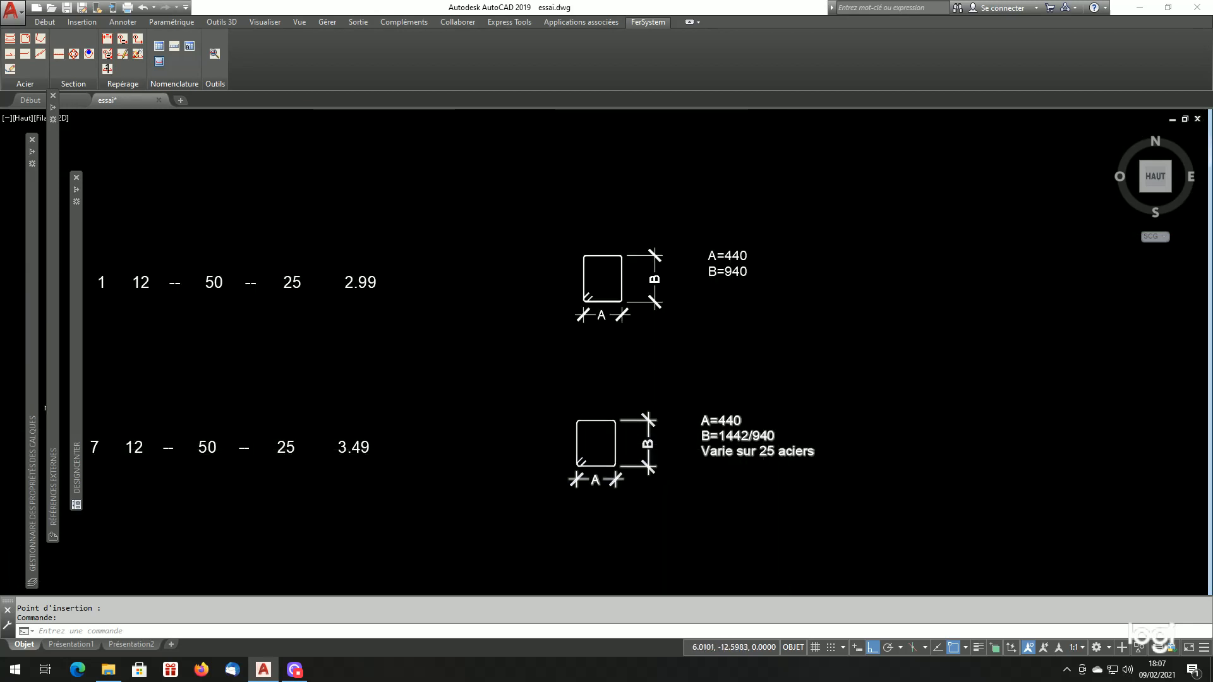
scroll(765, 448, up, 2)
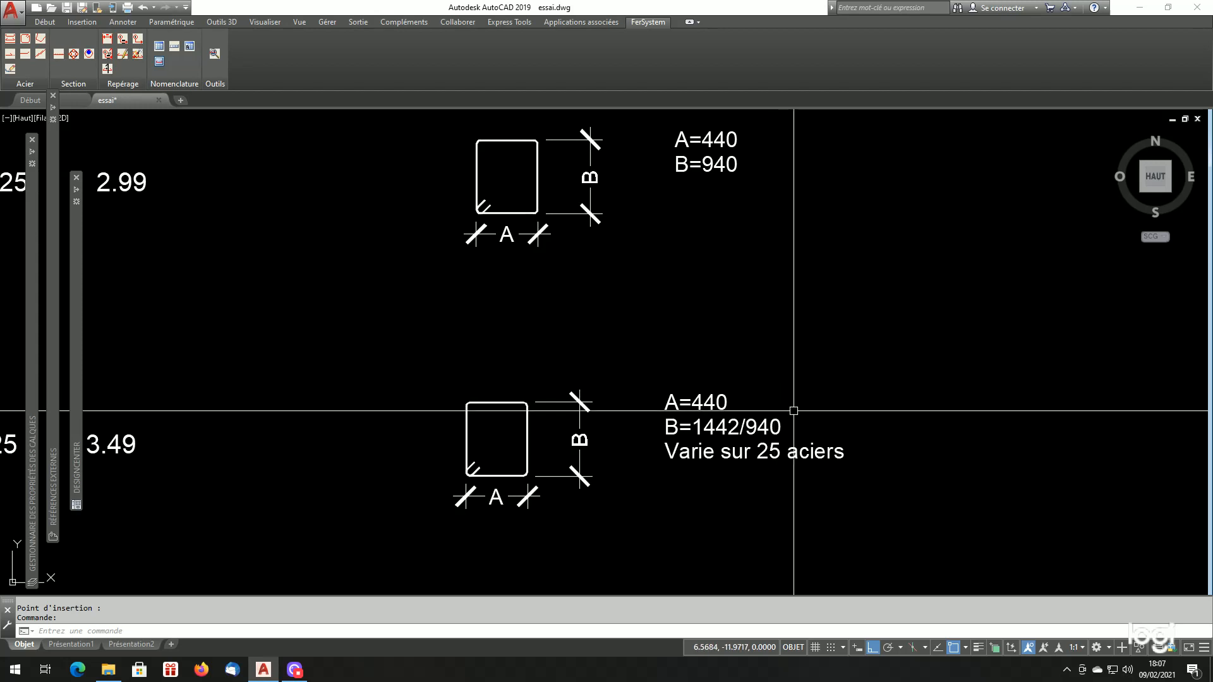
scroll(783, 449, down, 4)
scroll(720, 466, up, 4)
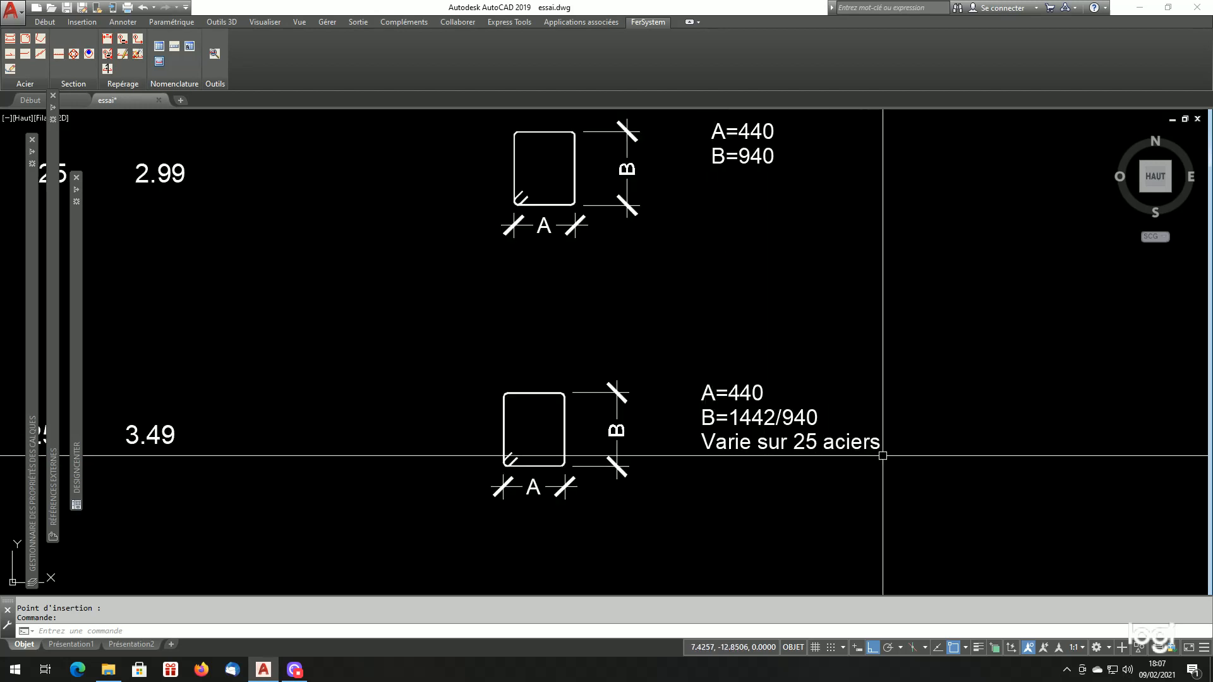
scroll(885, 457, down, 2)
scroll(886, 460, down, 2)
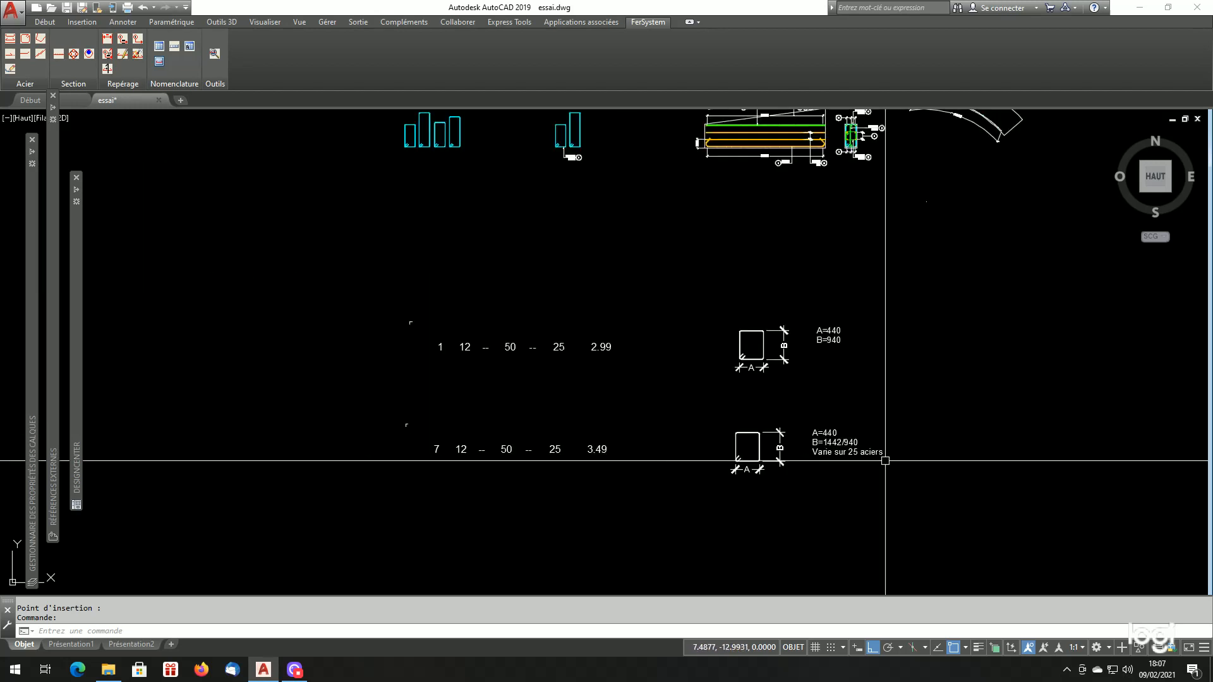
scroll(885, 462, up, 2)
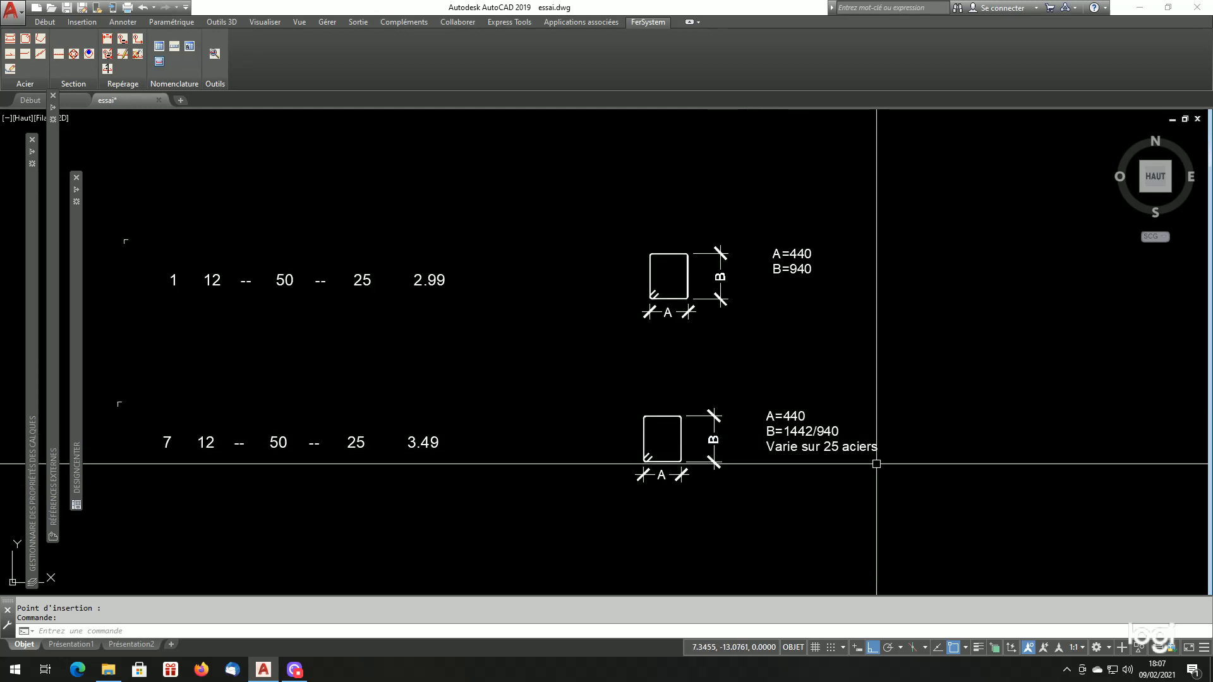
- Inspect the bar count, diameter and spacing on mark 7's label below the two stirrups
scroll(877, 463, down, 3)
scroll(677, 265, up, 6)
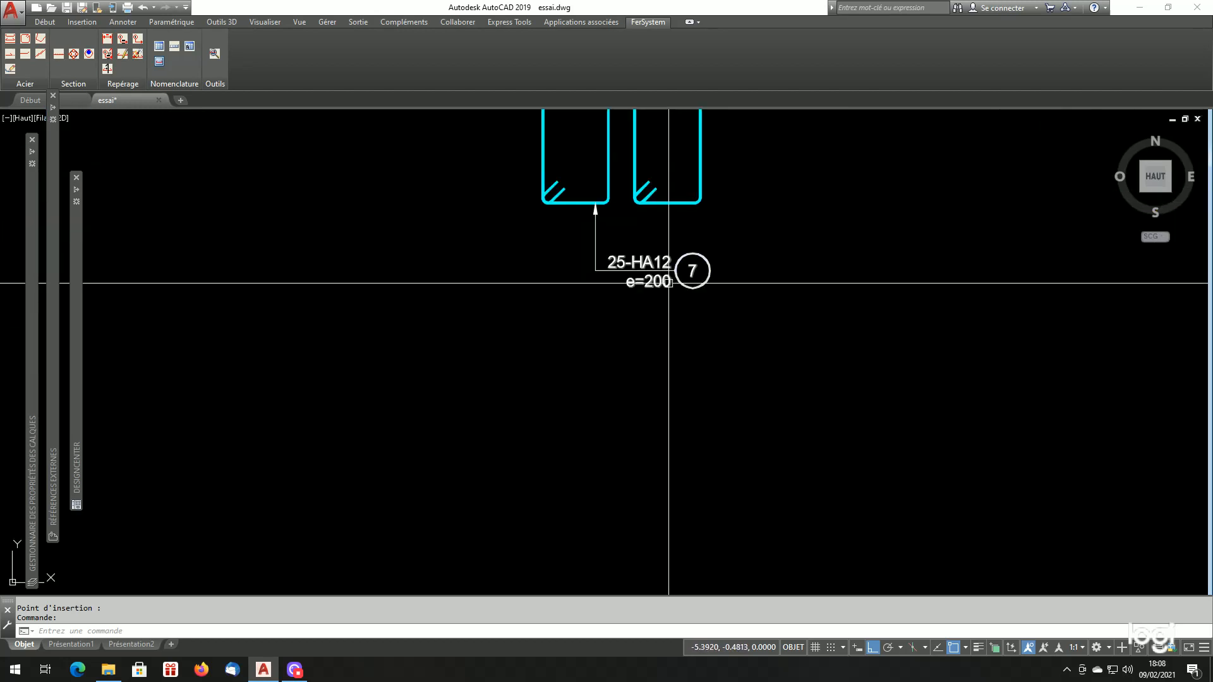
scroll(609, 276, down, 1)
scroll(610, 271, up, 2)
scroll(646, 271, down, 2)
scroll(635, 255, up, 2)
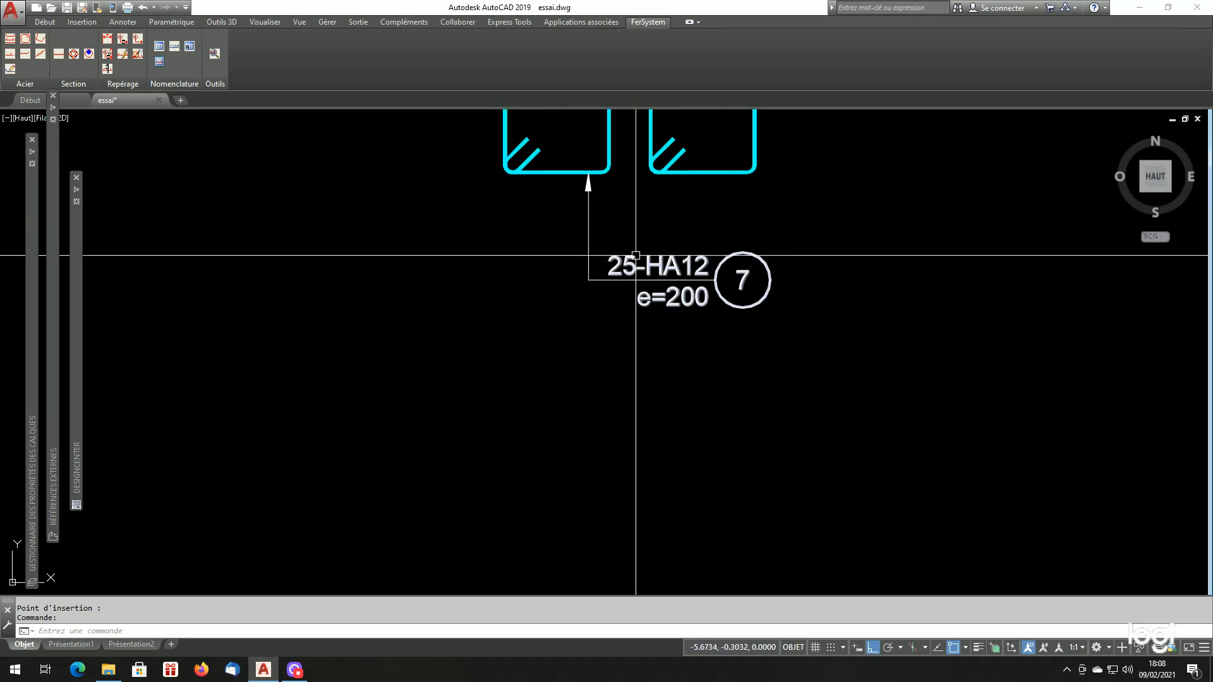
scroll(636, 255, up, 2)
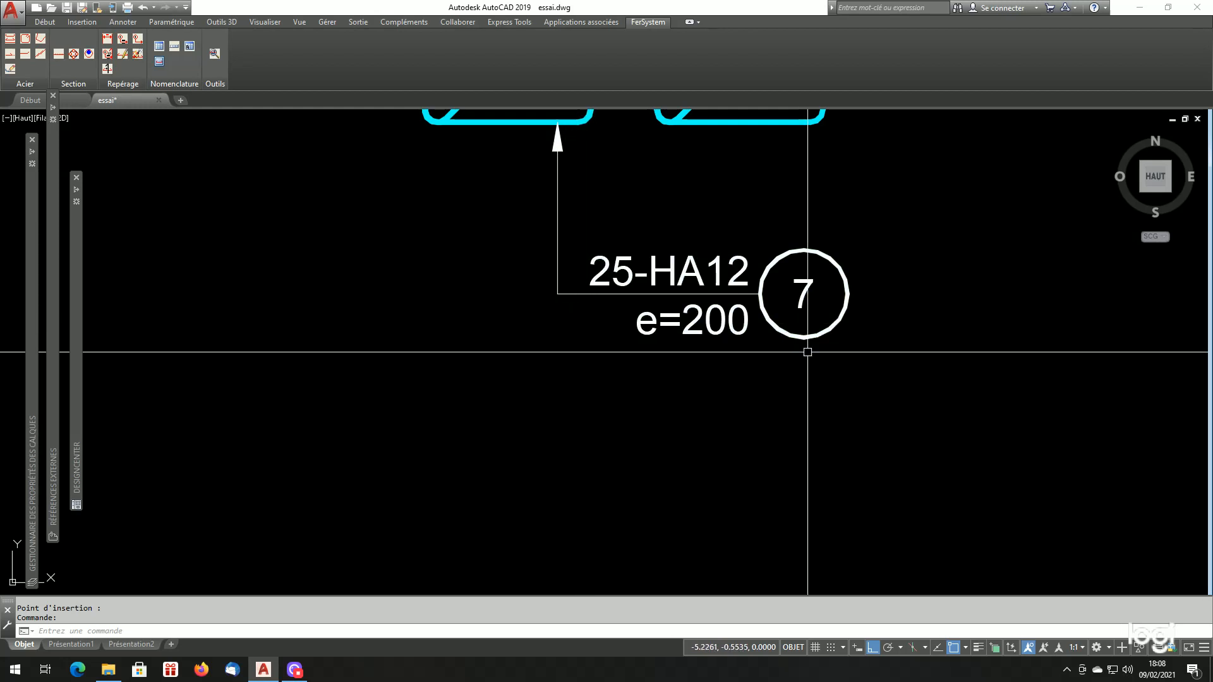
scroll(608, 321, down, 10)
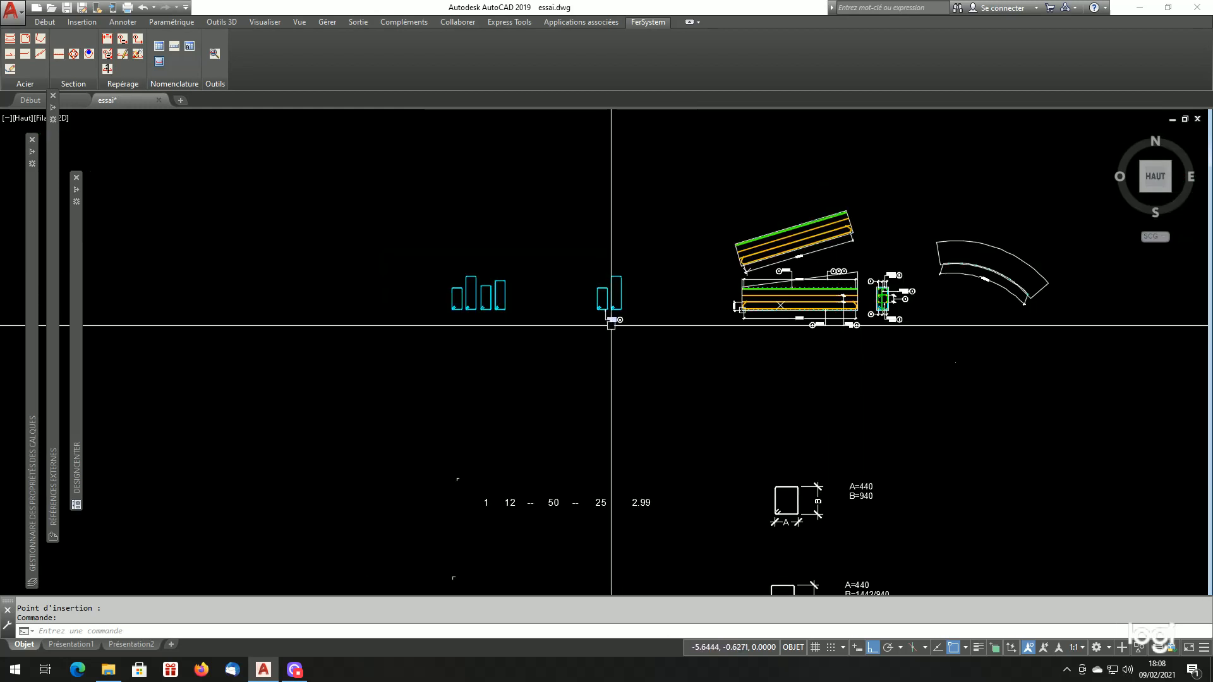
- Compare the "Varie sur 25 aciers" note on mark 7's schedule line with the label below the two cyan stirrups
scroll(611, 326, down, 2)
scroll(642, 523, up, 4)
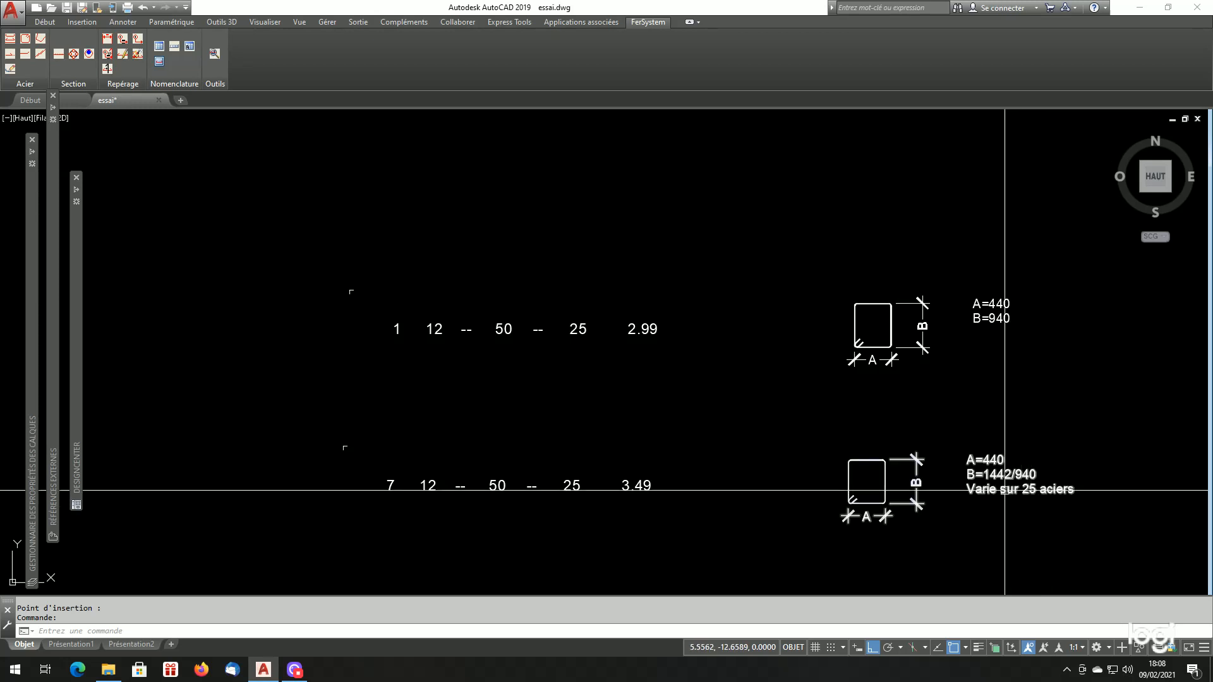
scroll(1005, 492, down, 4)
scroll(811, 308, up, 4)
scroll(861, 294, up, 4)
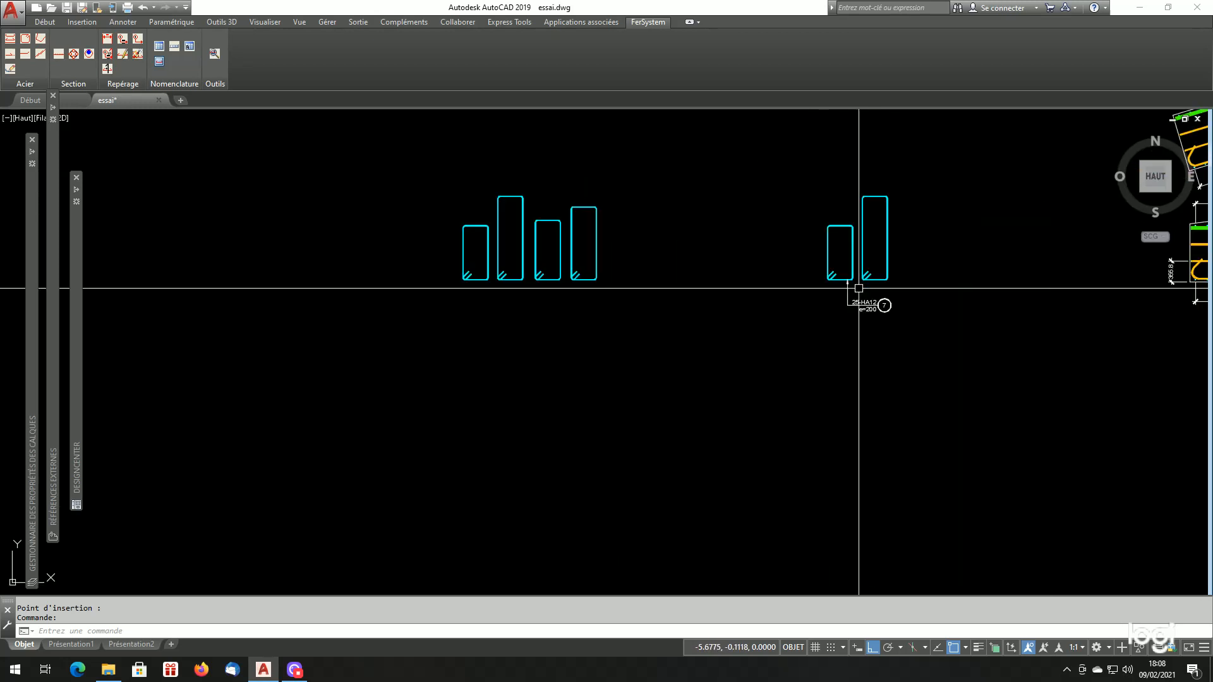
scroll(902, 290, down, 2)
scroll(860, 314, up, 2)
scroll(860, 314, down, 4)
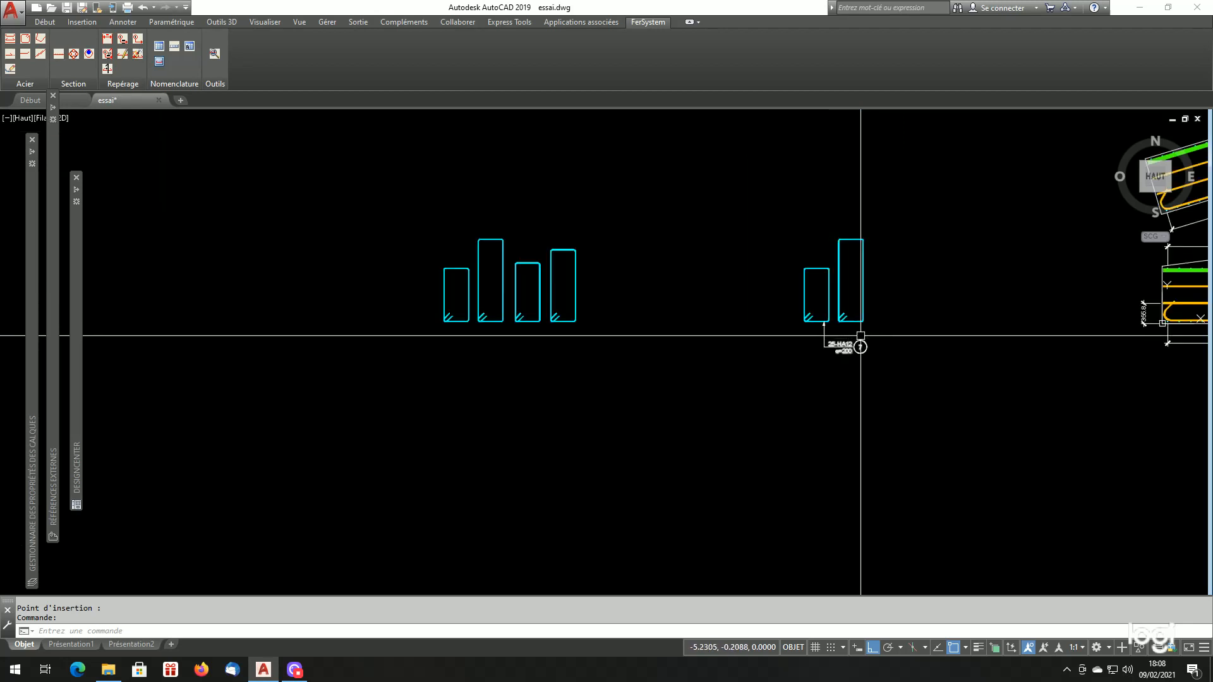
scroll(874, 352, up, 4)
scroll(731, 373, down, 4)
scroll(806, 388, down, 3)
scroll(800, 391, up, 2)
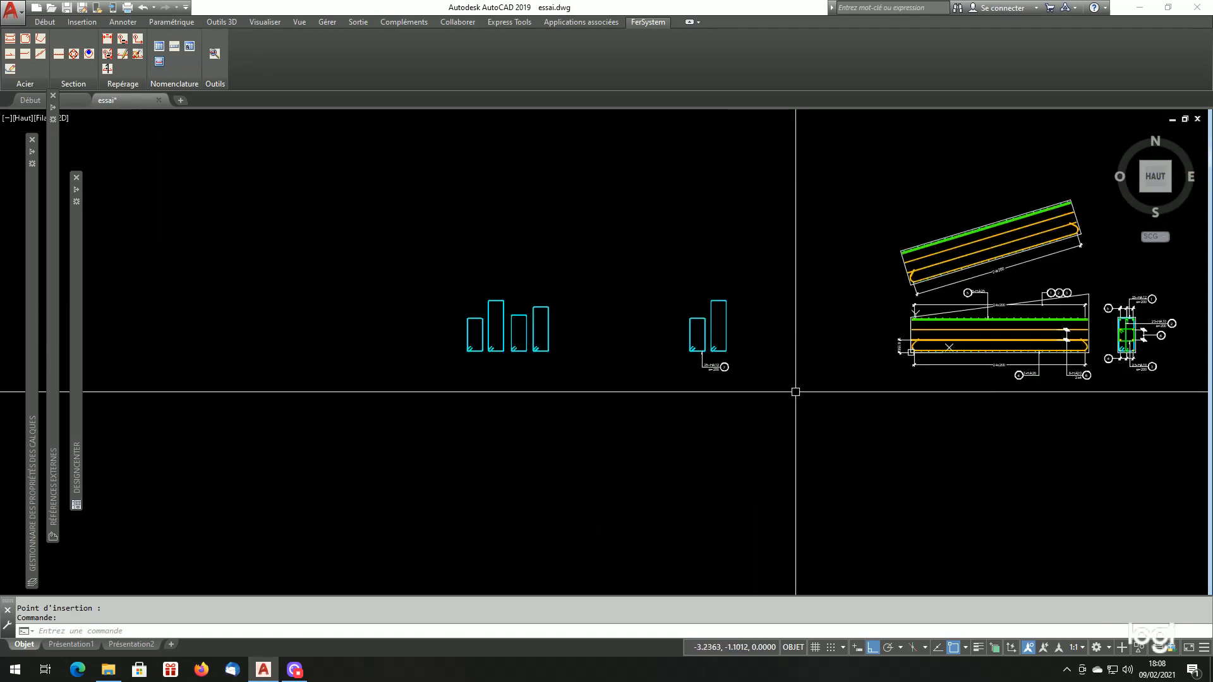
- Start a quantified mark numbered 8 and select the row of four cyan stirrups of different heights as its bars
scroll(794, 393, down, 4)
scroll(682, 387, up, 6)
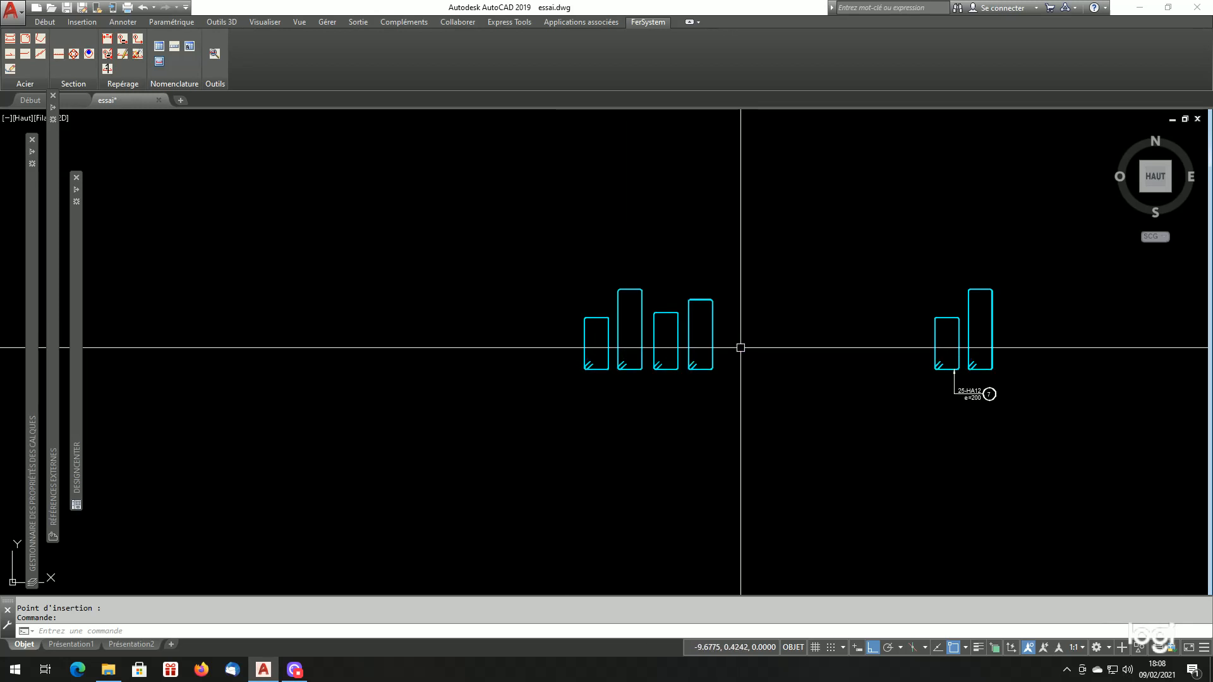
scroll(765, 355, up, 2)
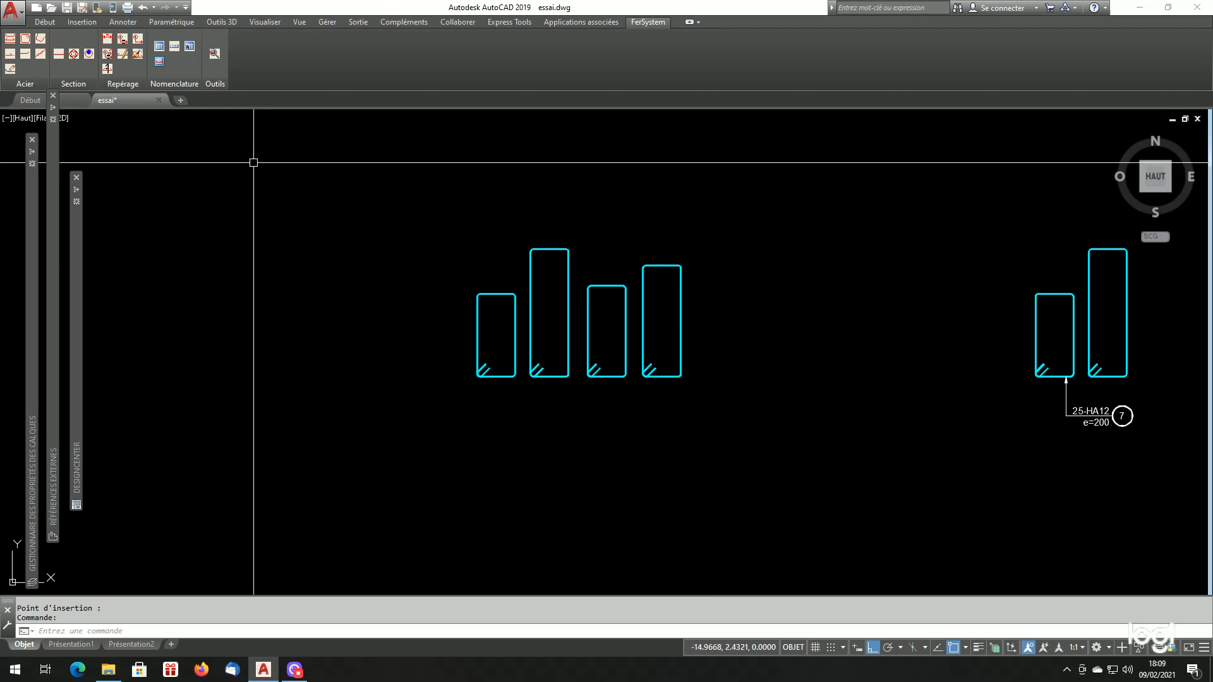
click(122, 40)
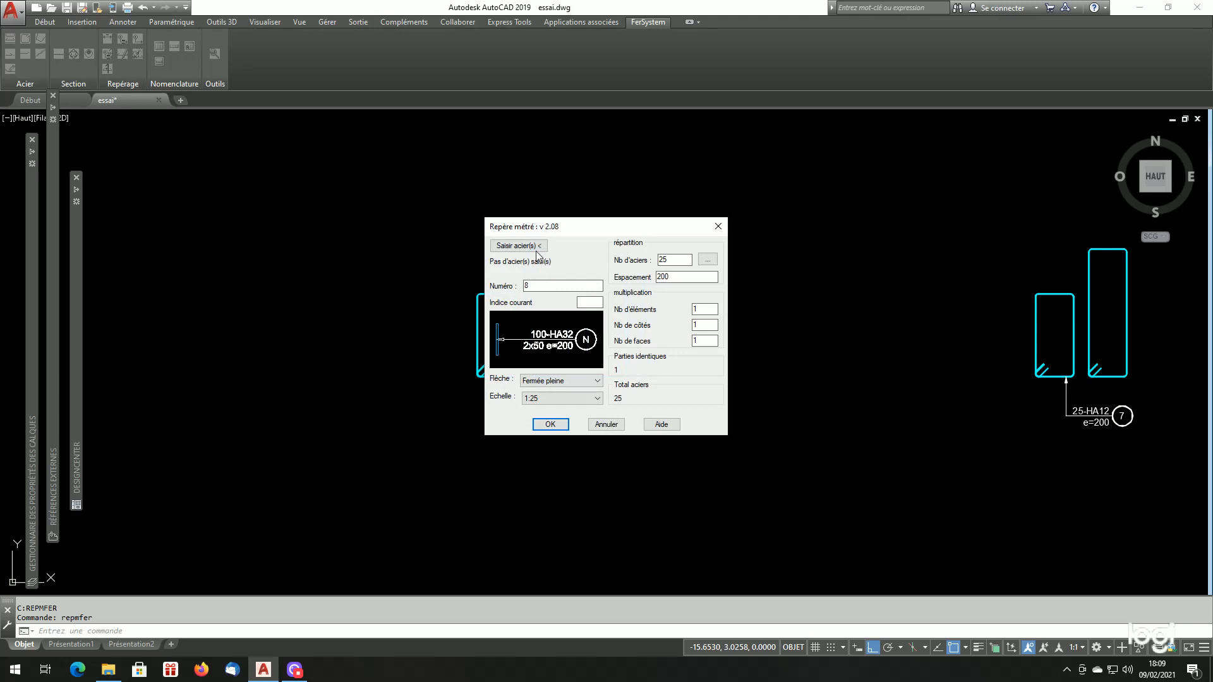
click(518, 246)
click(710, 329)
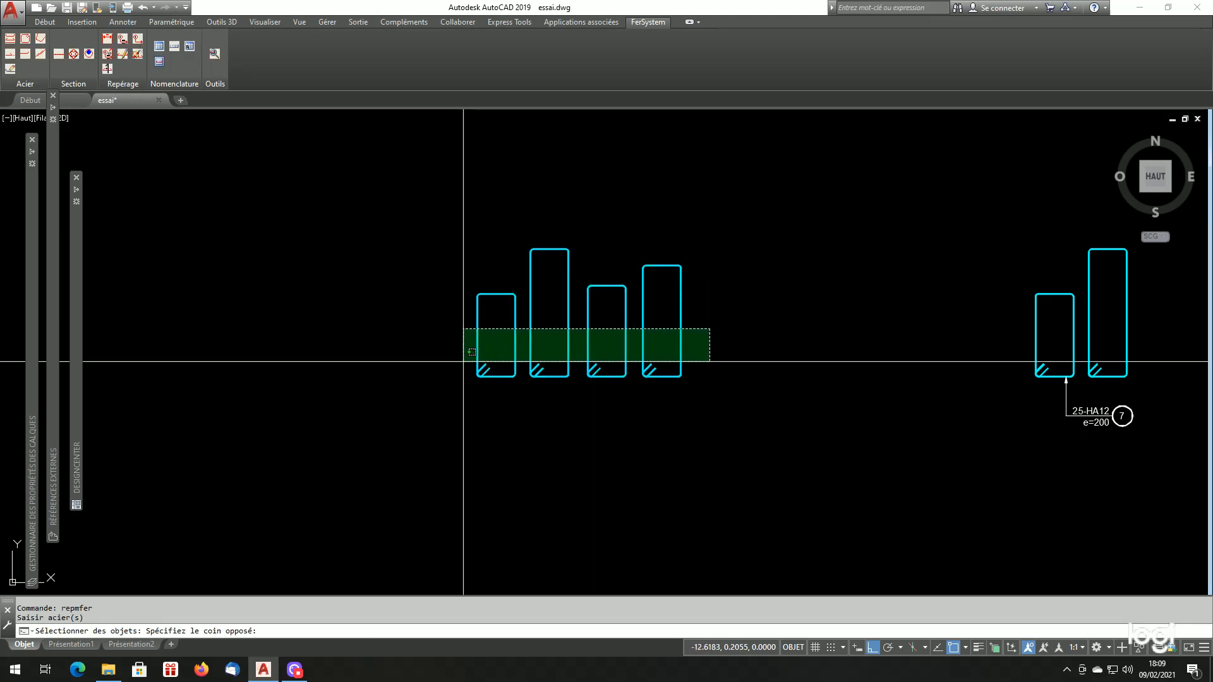
click(458, 361)
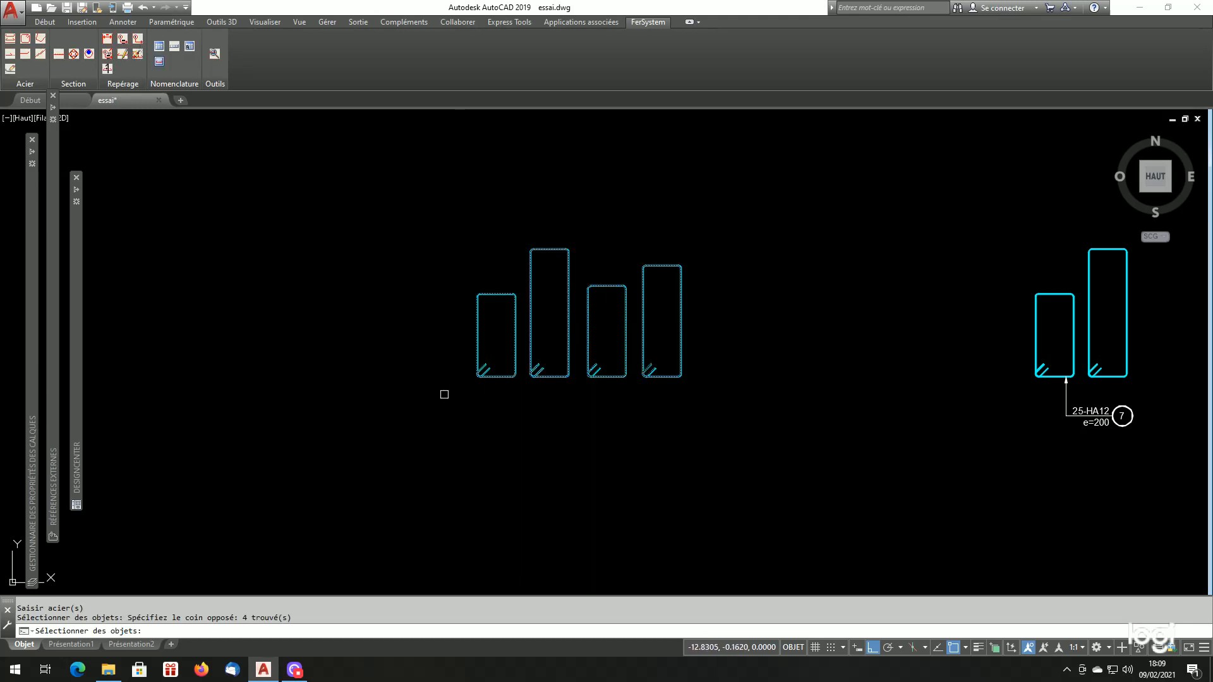
key(Return)
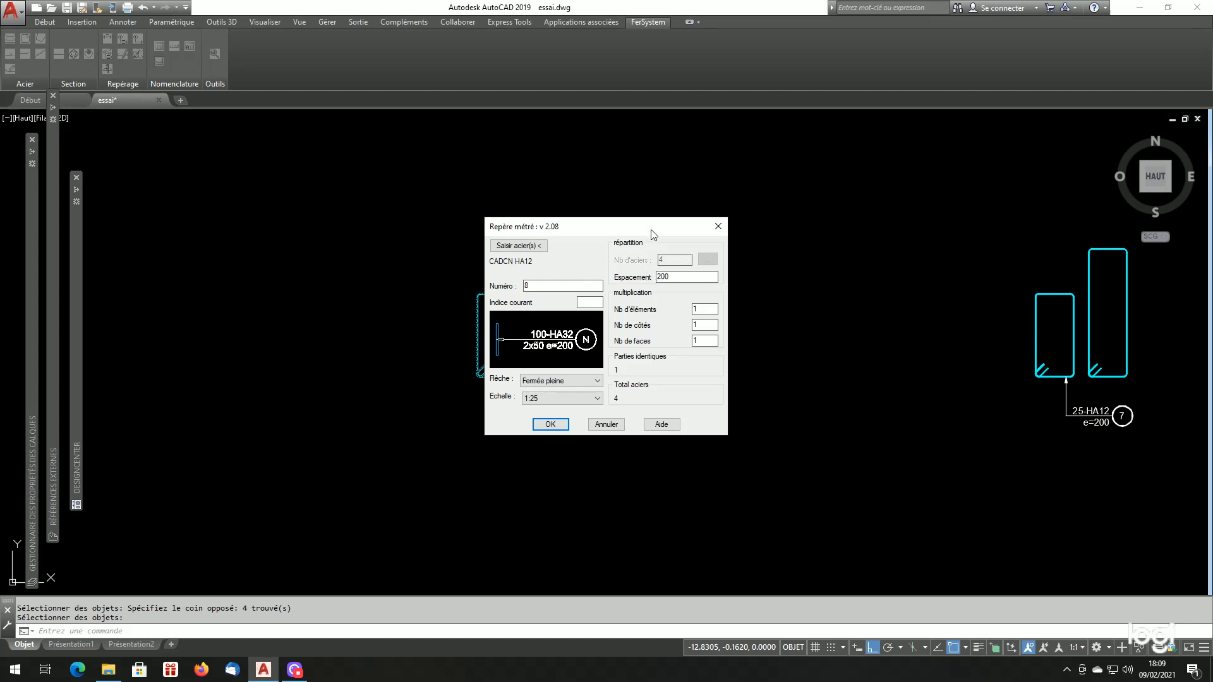
drag(653, 234, 875, 280)
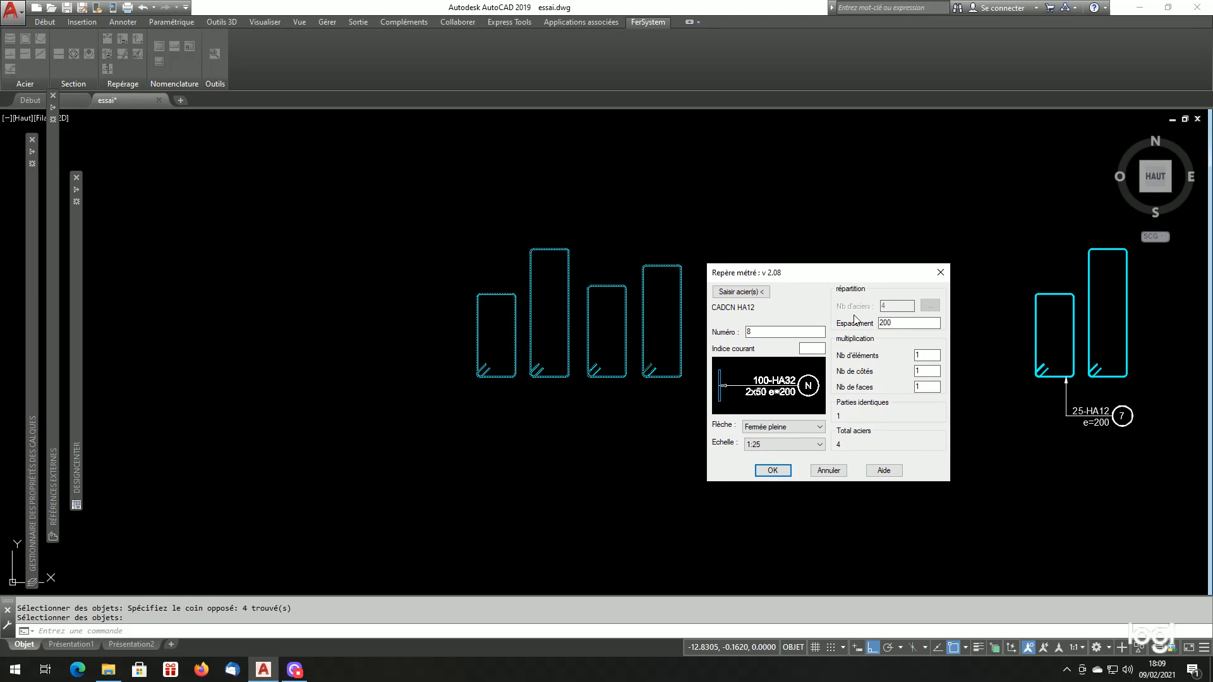
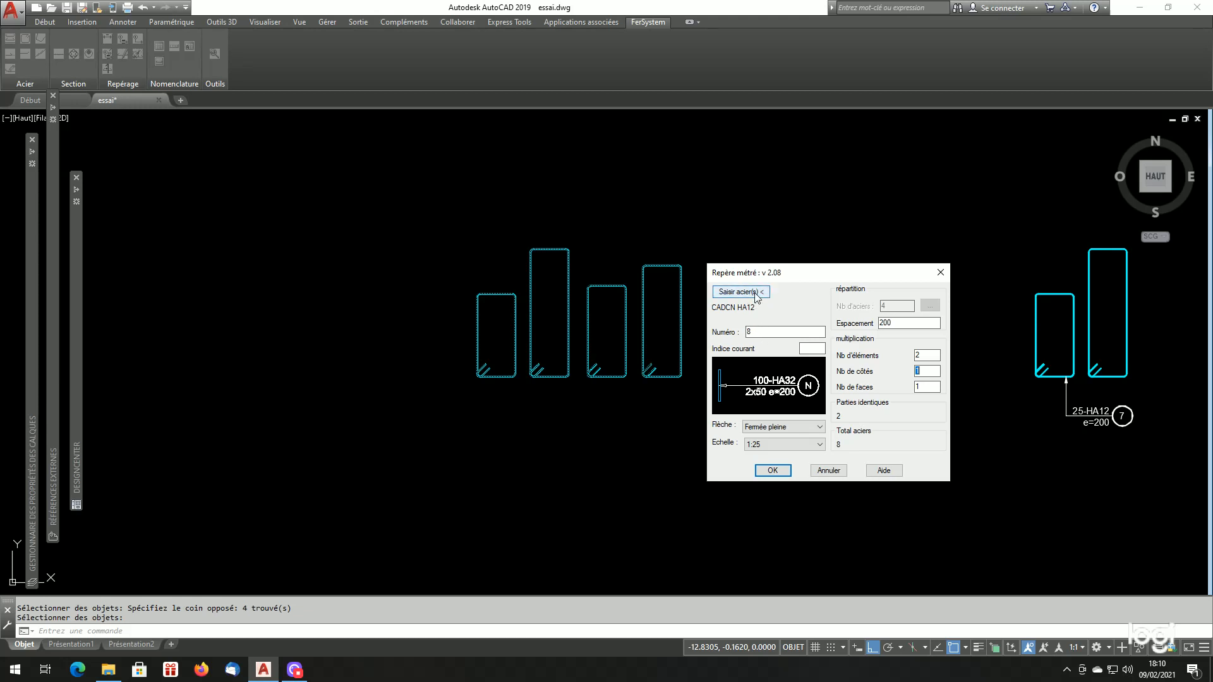
- Set mark 8's number of elements to 2 and place its horizontal leader and label to the right of the four stirrups
click(772, 471)
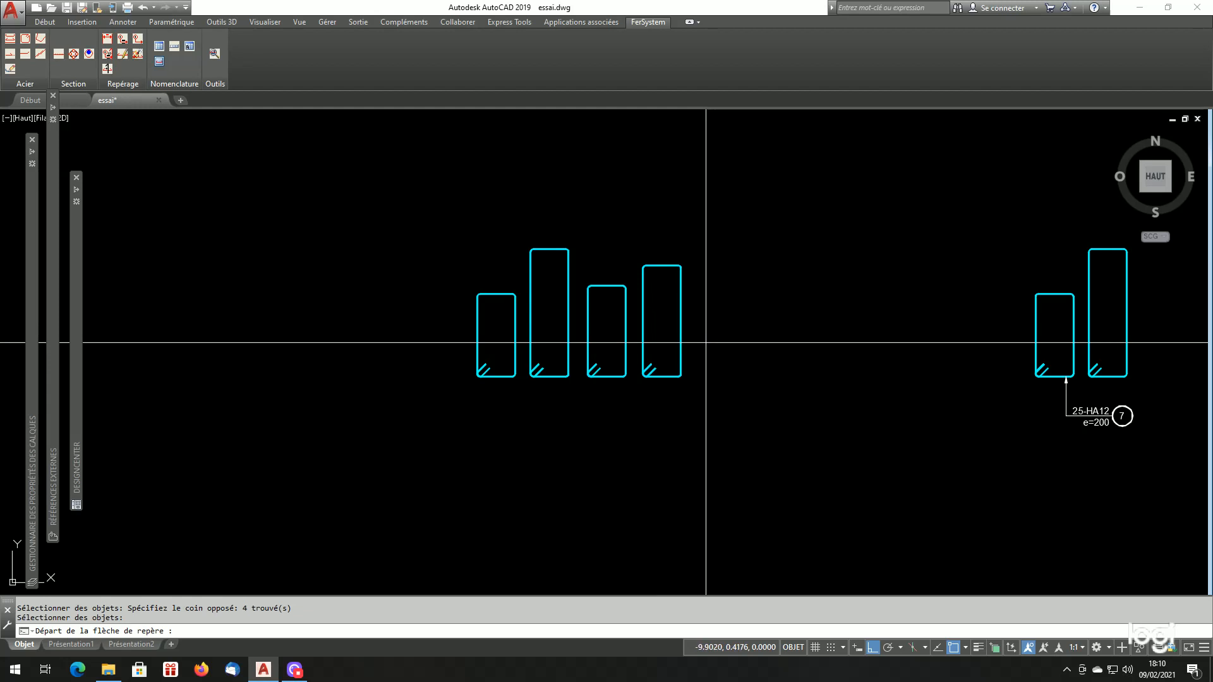
click(706, 343)
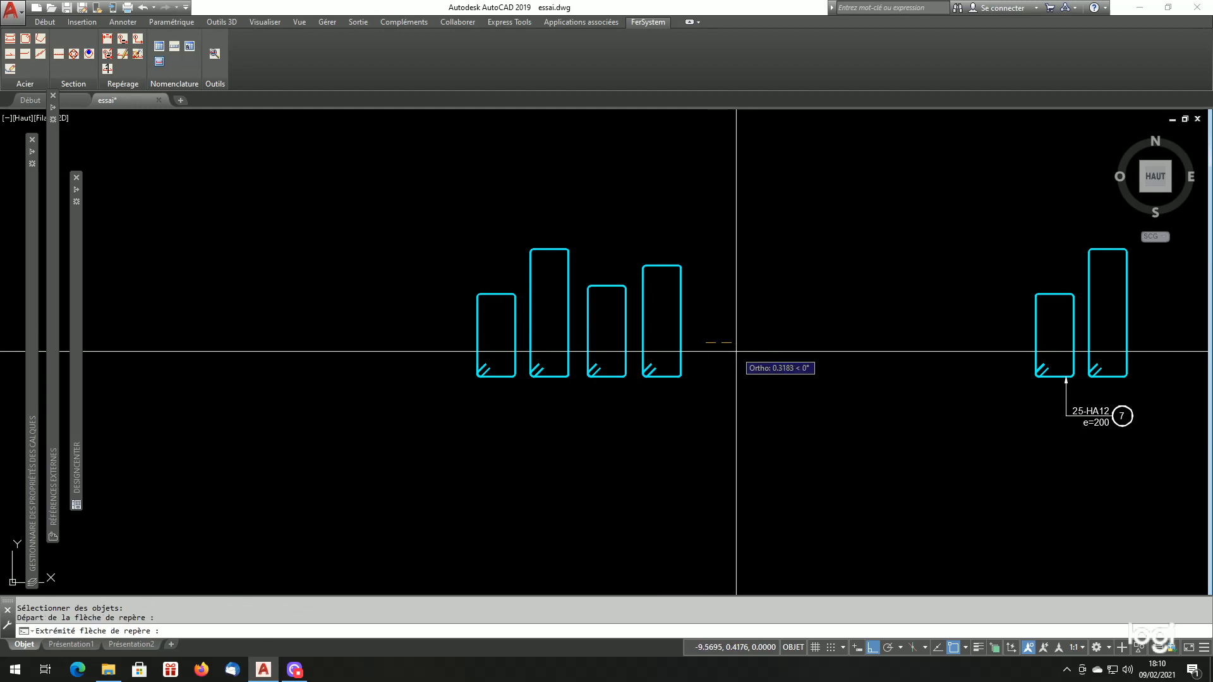
click(743, 348)
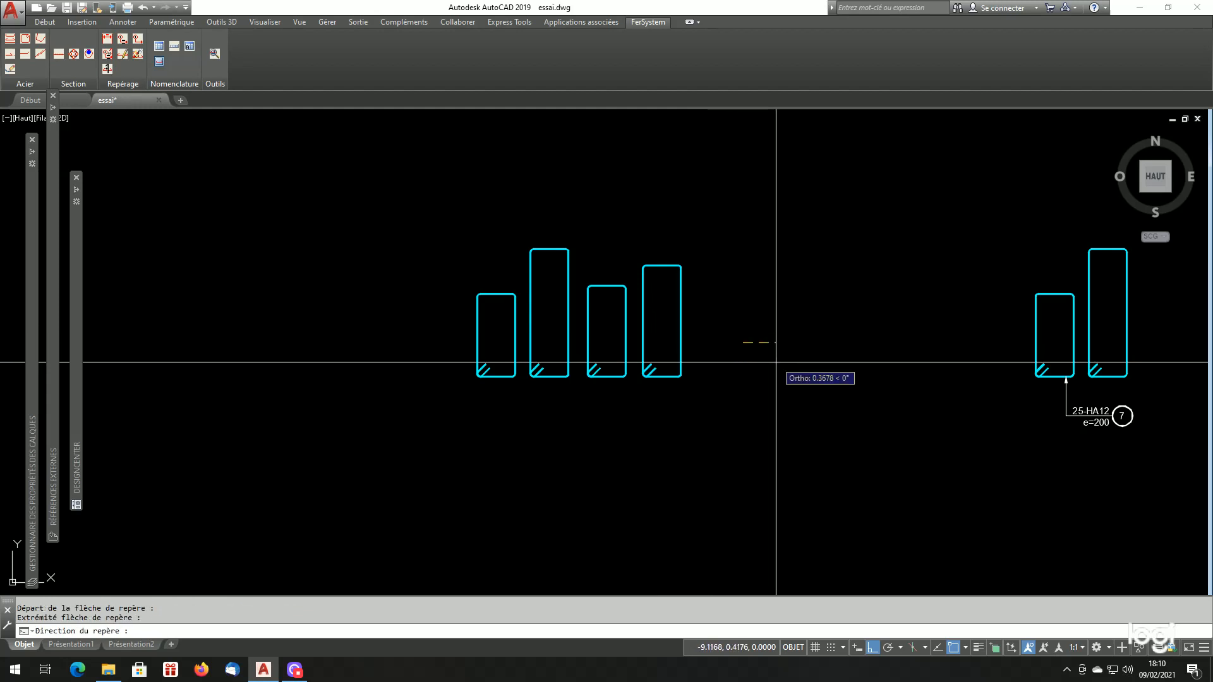
click(855, 367)
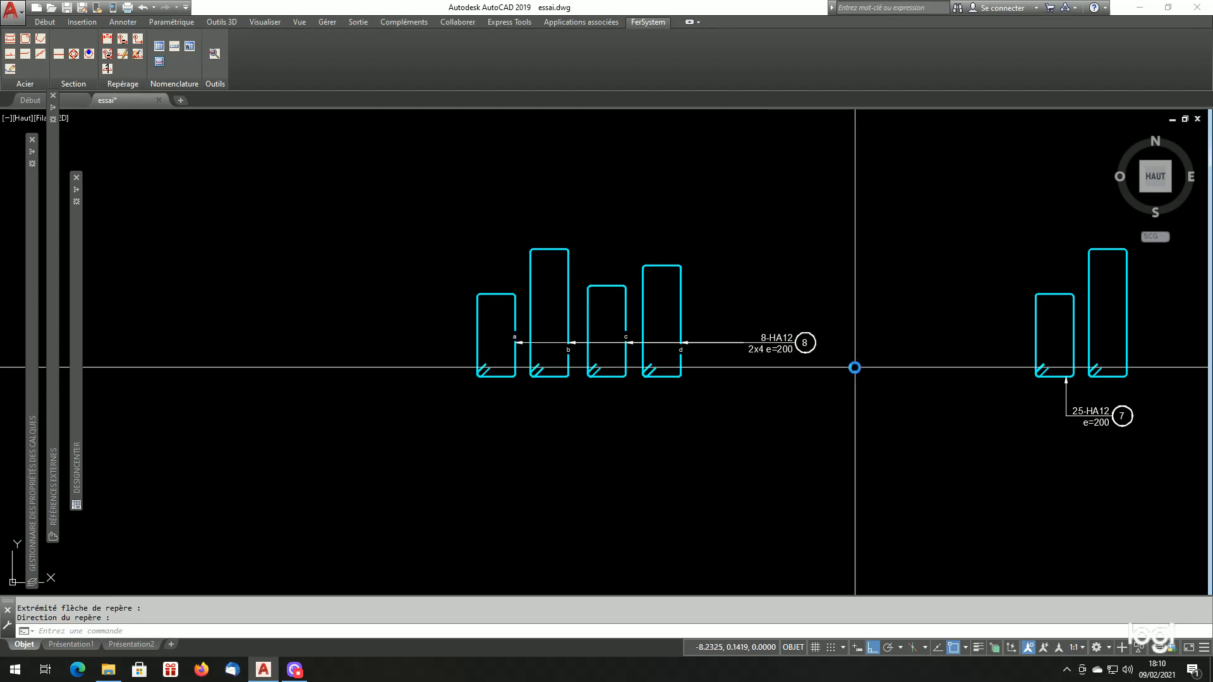
- Inspect mark 8's label and the letter index beside each of the four stirrups
scroll(831, 364, up, 2)
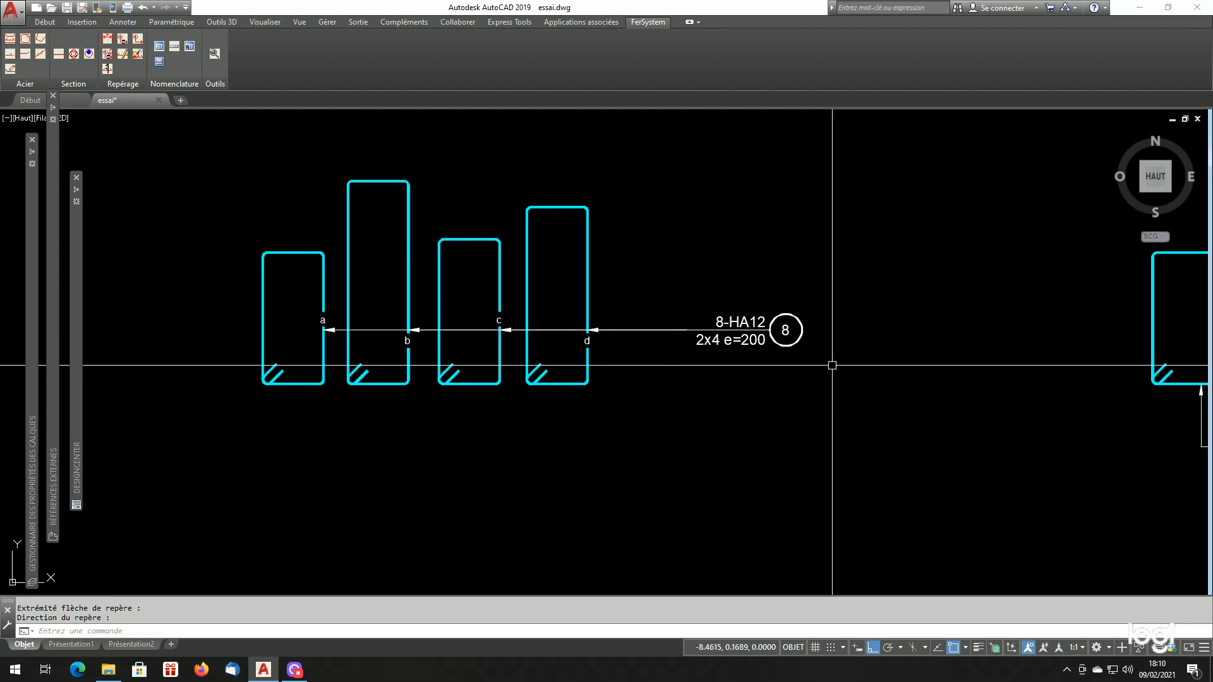
scroll(784, 377, down, 4)
scroll(714, 367, up, 4)
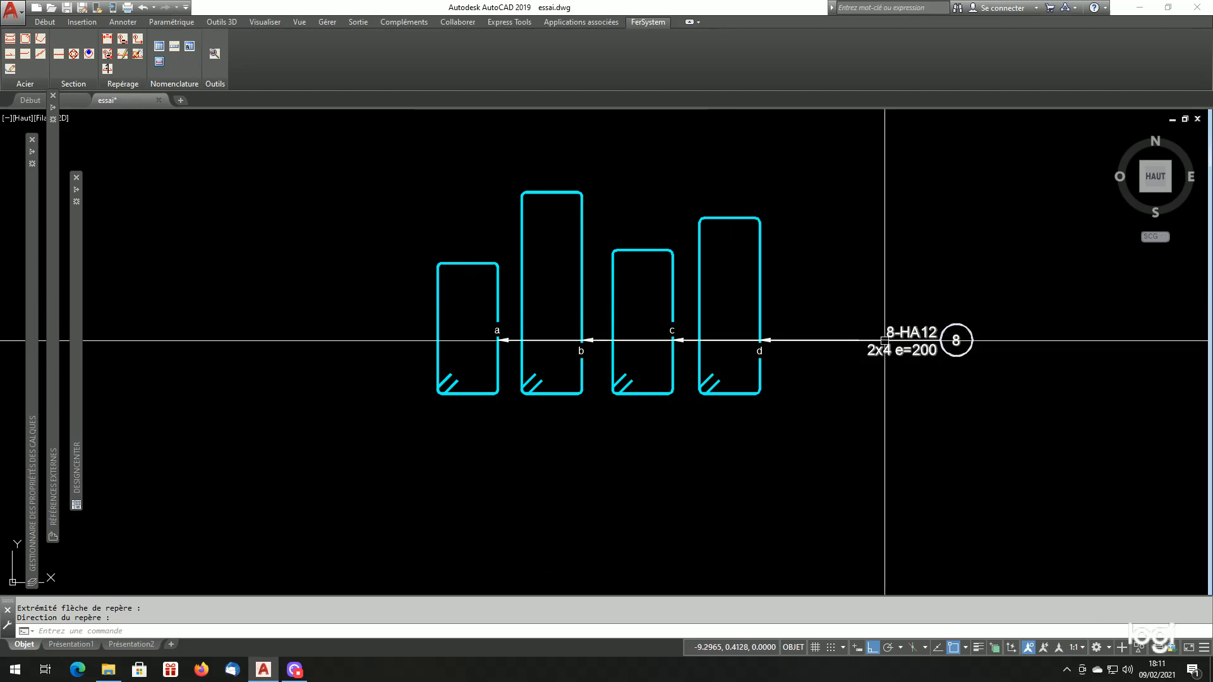
- Start the single-bar schedule for mark 8 and place line 8a below mark 7's schedule line
scroll(577, 231, down, 6)
scroll(578, 232, down, 6)
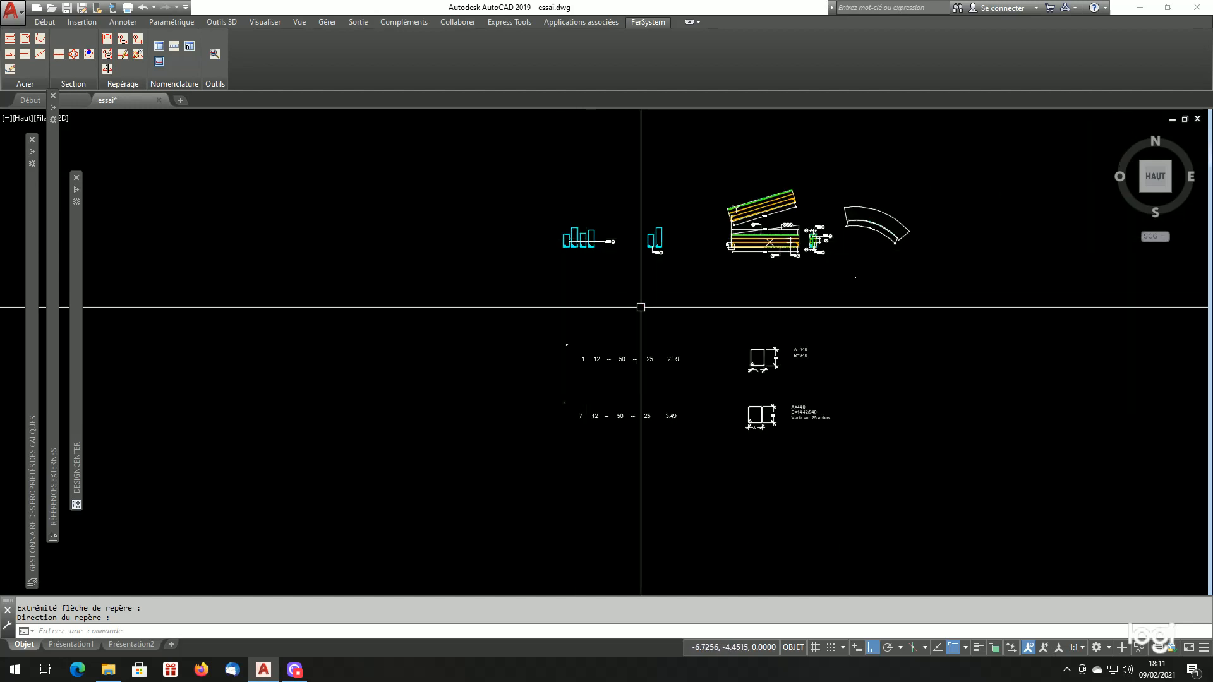
scroll(650, 297, up, 2)
scroll(623, 253, down, 2)
scroll(617, 347, up, 6)
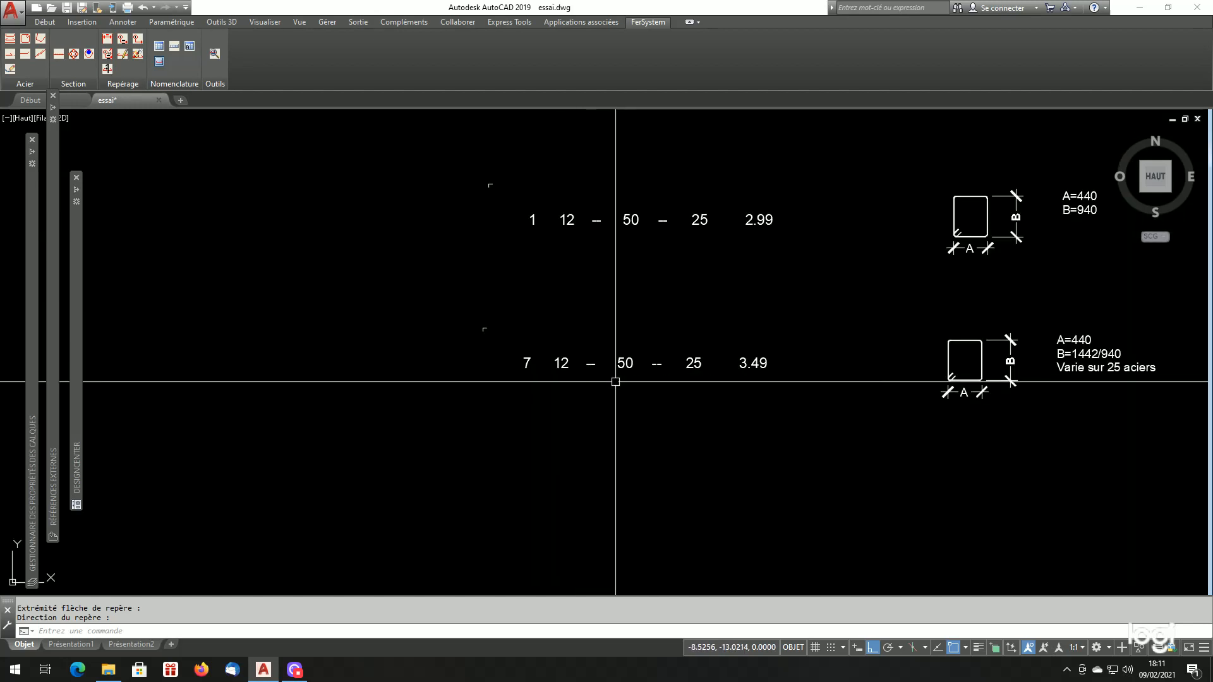
scroll(617, 379, down, 4)
click(160, 51)
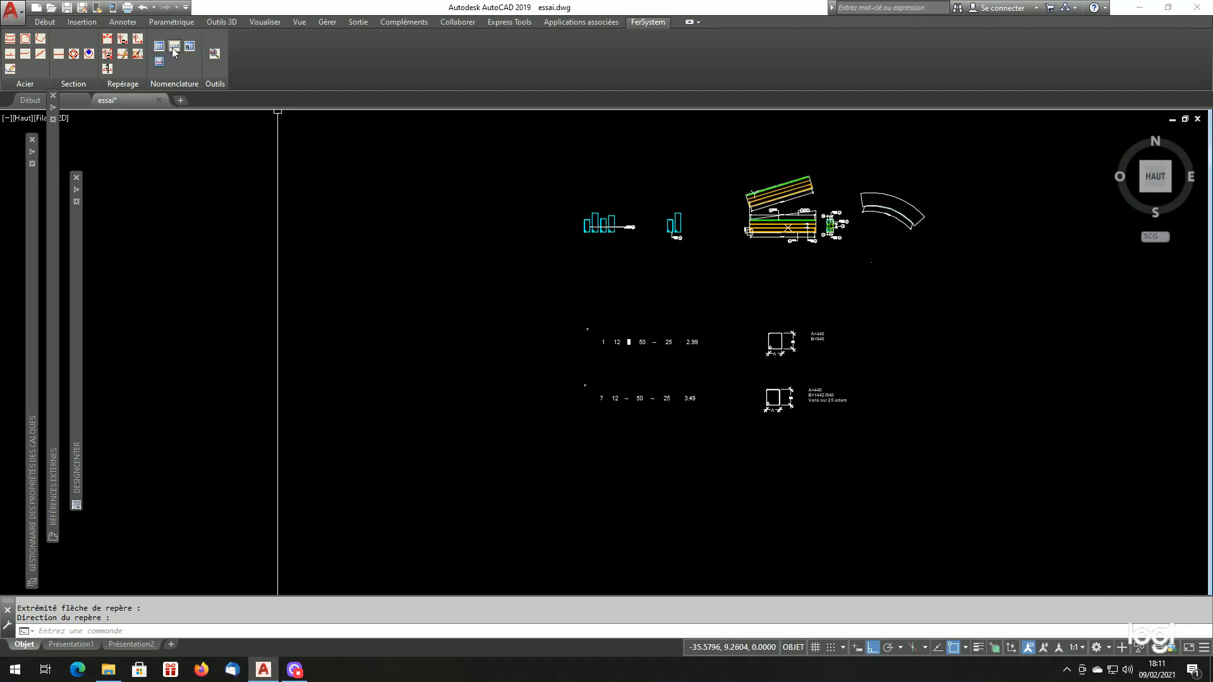
click(619, 292)
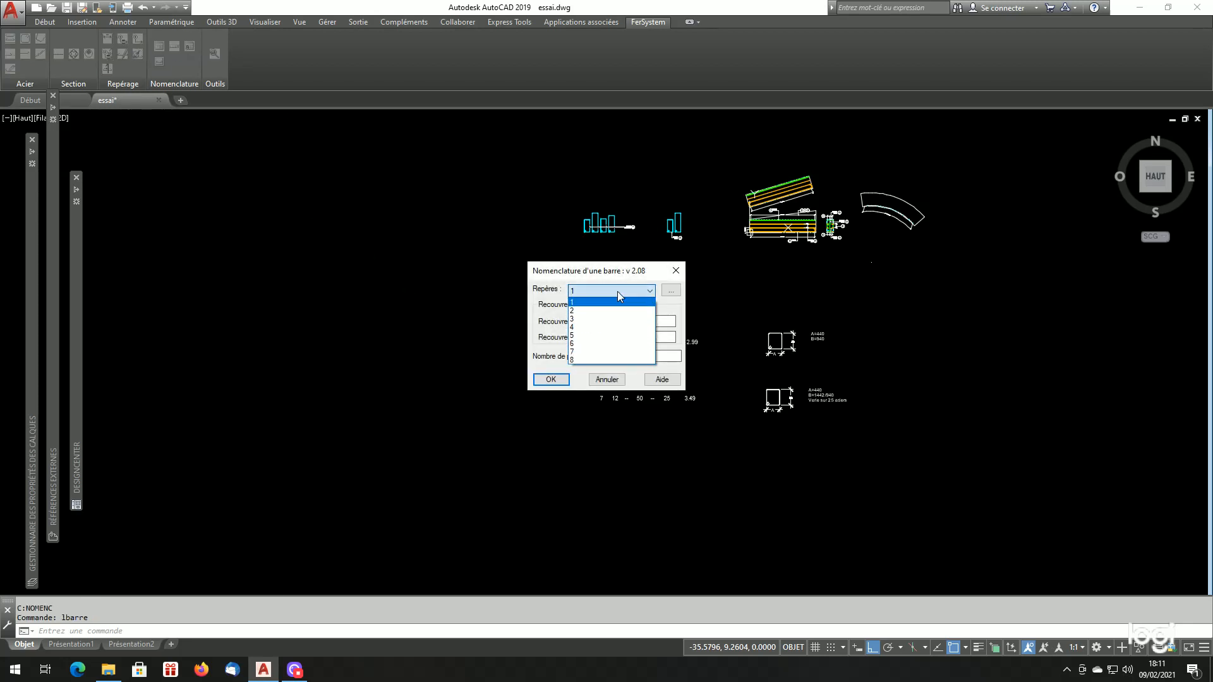
click(585, 359)
click(559, 381)
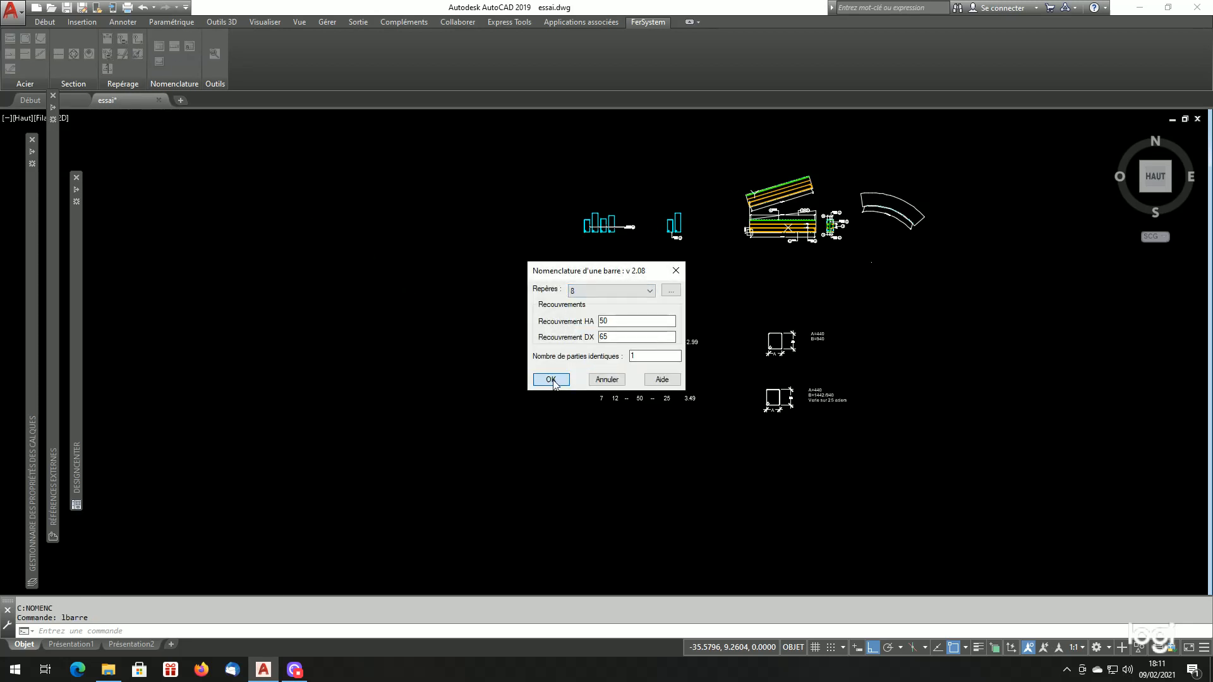
scroll(628, 496, up, 4)
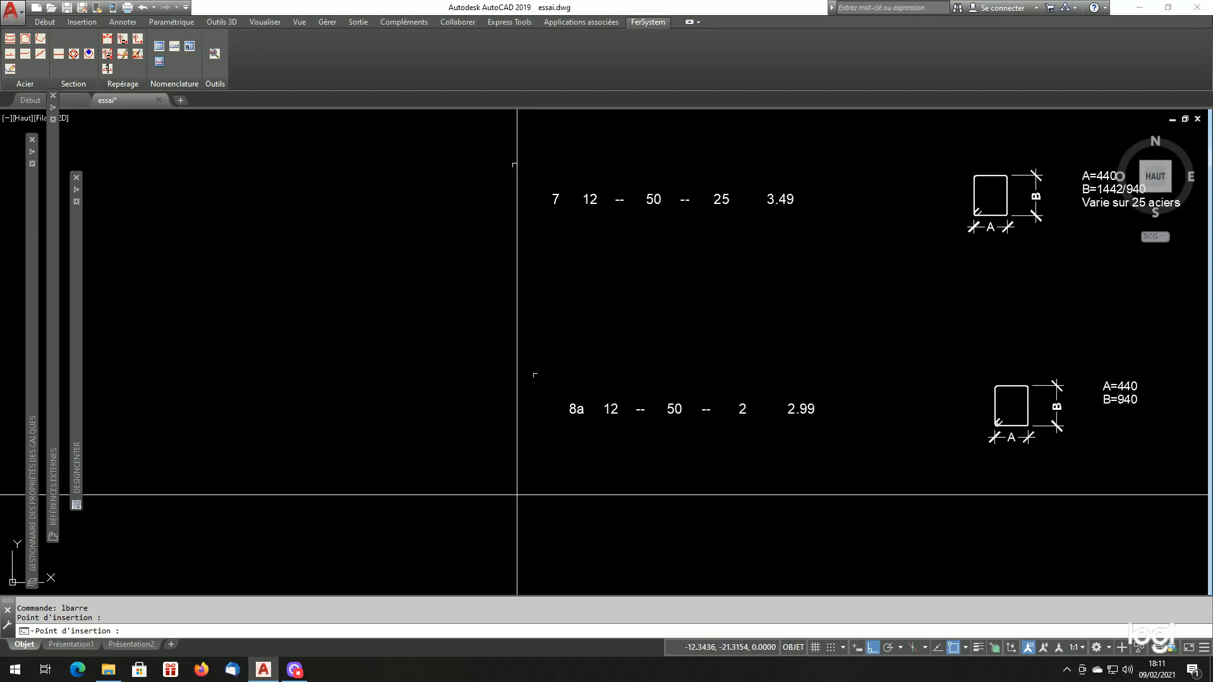
- Place schedule lines 8b, 8c and 8d one below another under line 8a
click(541, 490)
scroll(542, 488, down, 2)
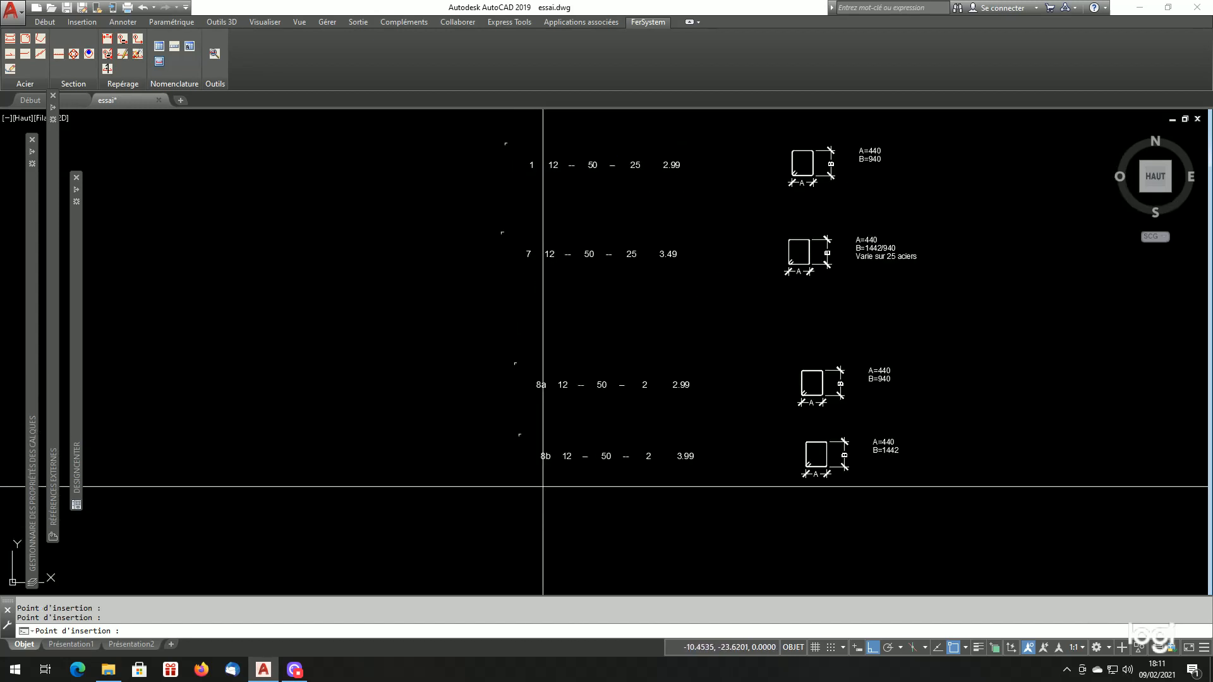
scroll(909, 459, up, 2)
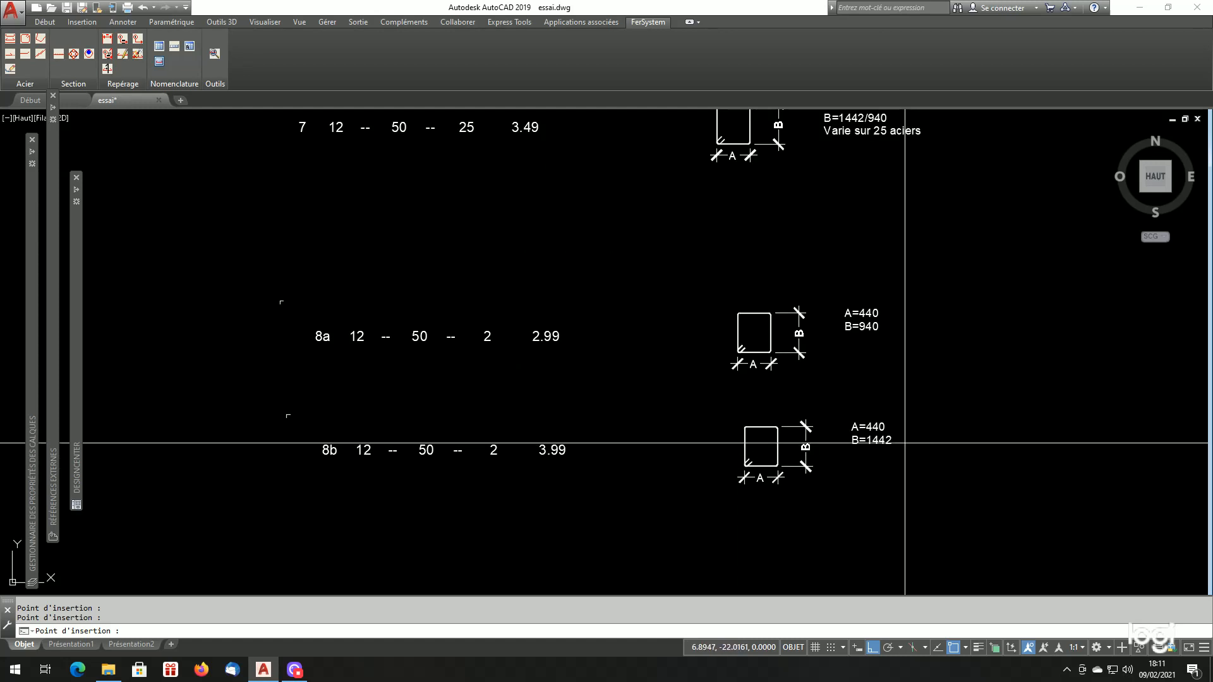
scroll(907, 442, down, 2)
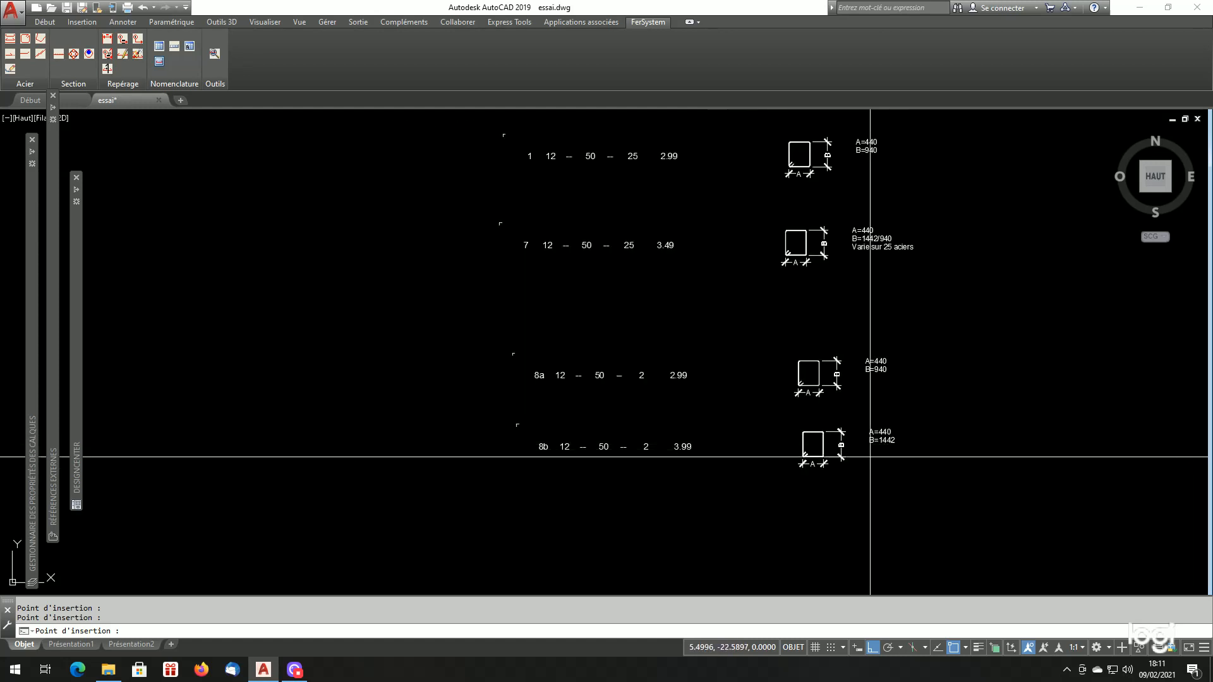
click(515, 509)
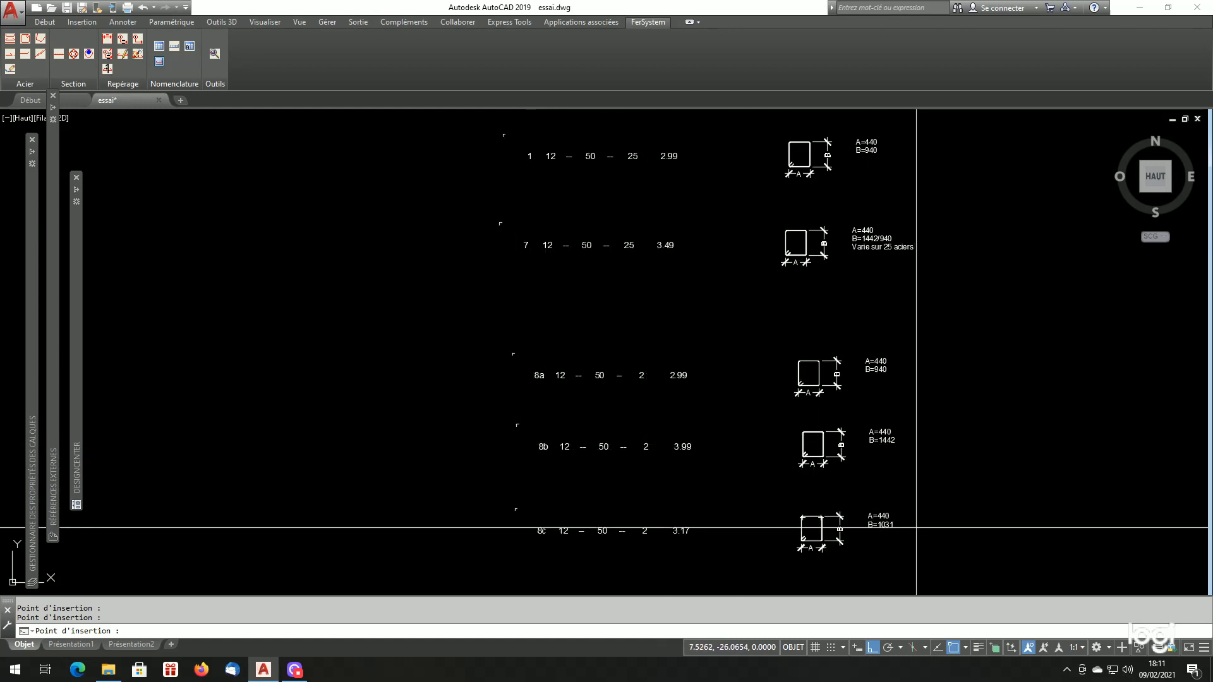
scroll(854, 468, down, 2)
scroll(854, 468, up, 2)
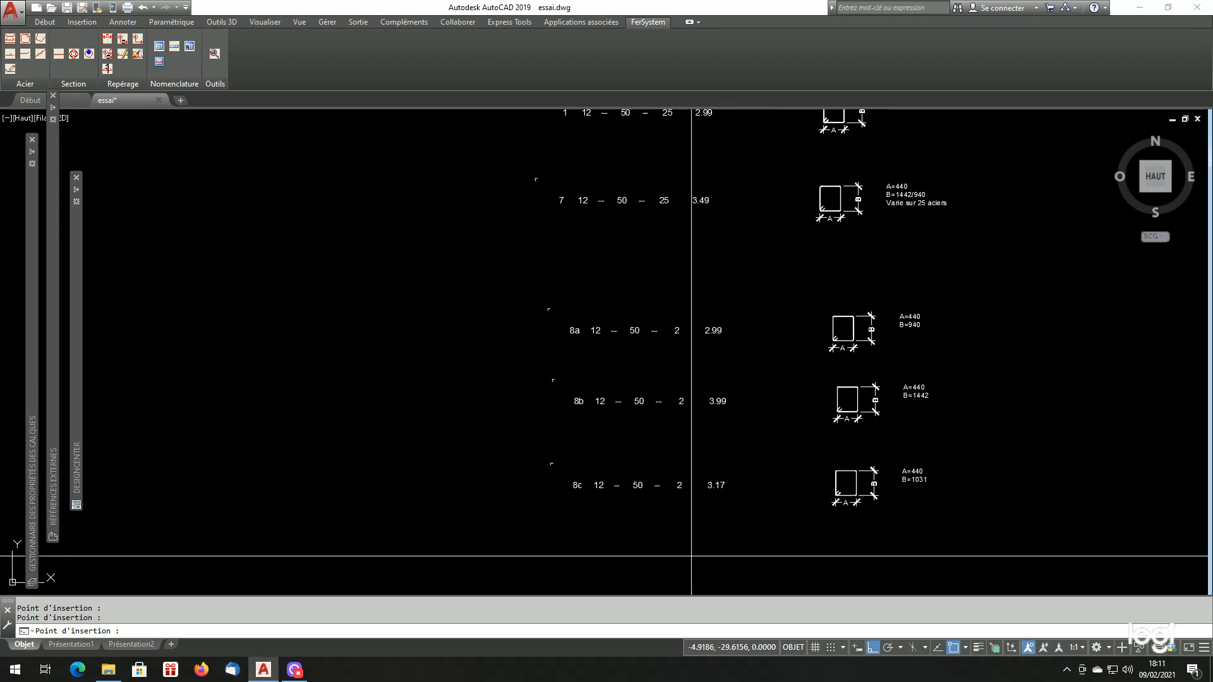
click(549, 551)
- Examine the schedule lines for 8a to 8d and their B dimensions against the lines for marks 1 and 7
scroll(693, 510, down, 2)
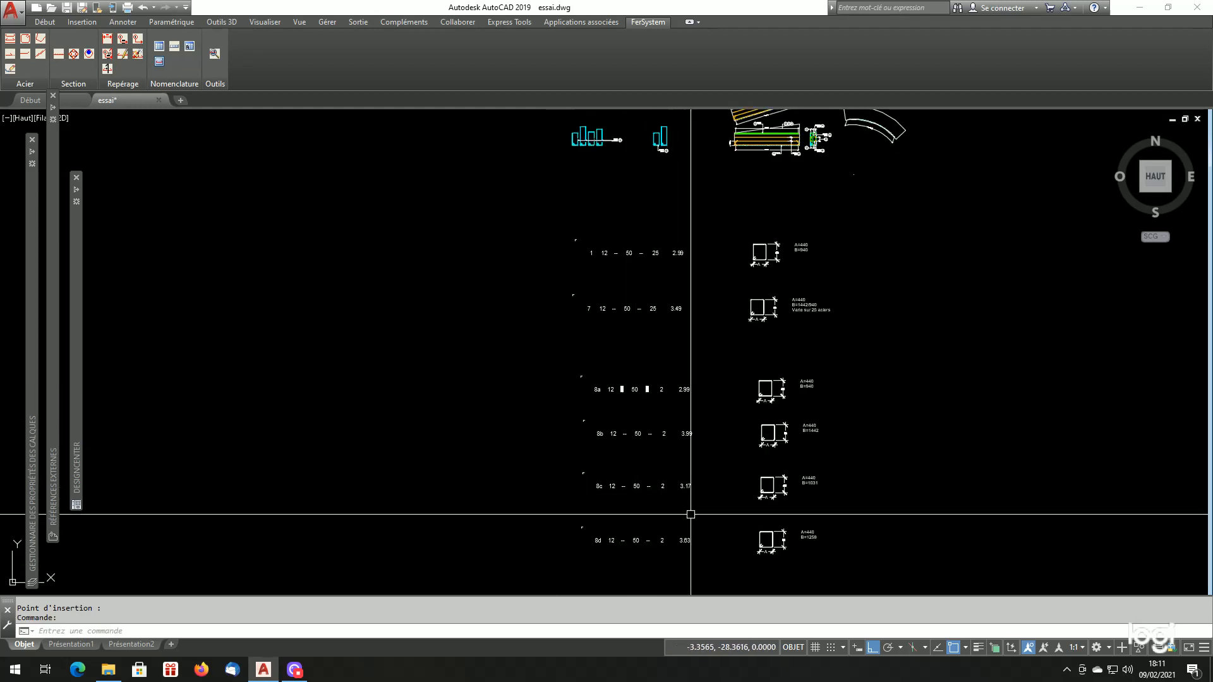
scroll(726, 555, up, 2)
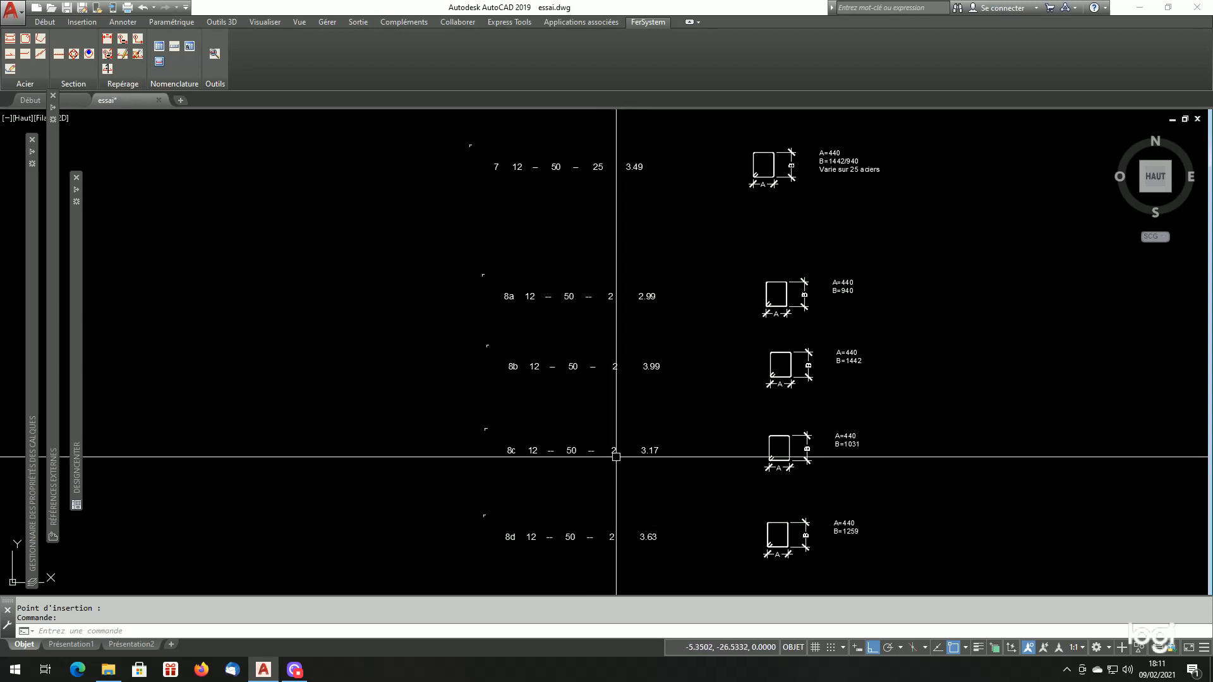
scroll(645, 494, down, 2)
scroll(636, 400, up, 2)
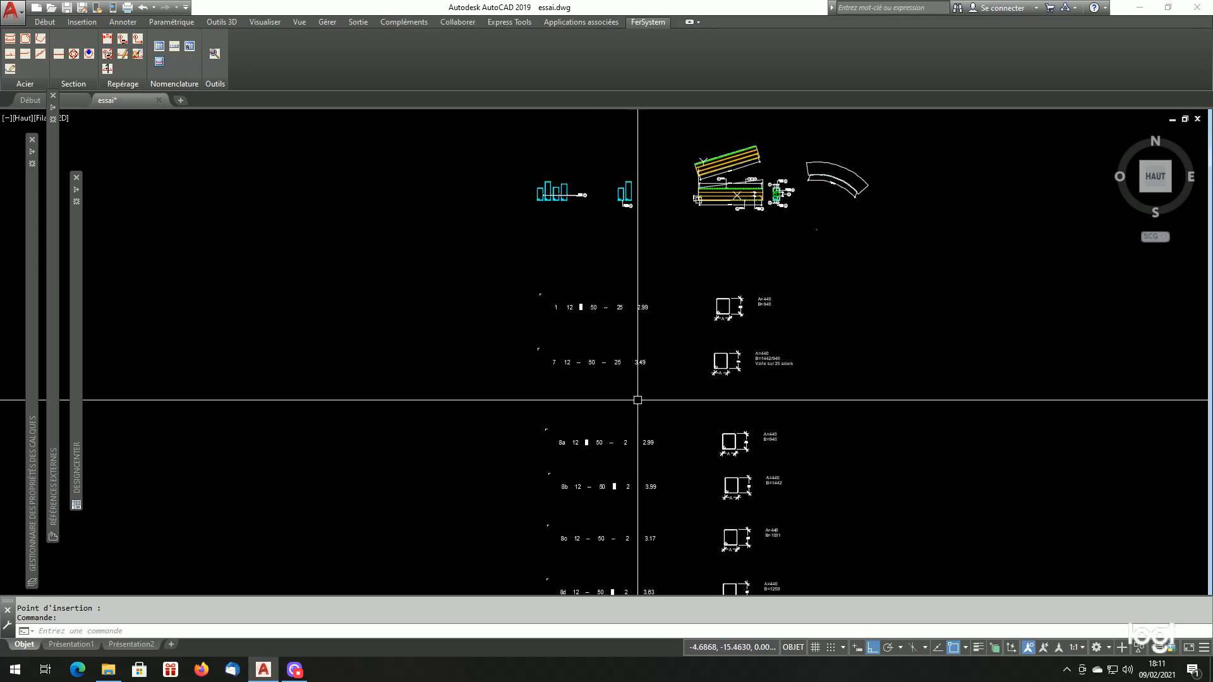
scroll(617, 358, up, 2)
scroll(610, 361, down, 1)
scroll(612, 363, up, 2)
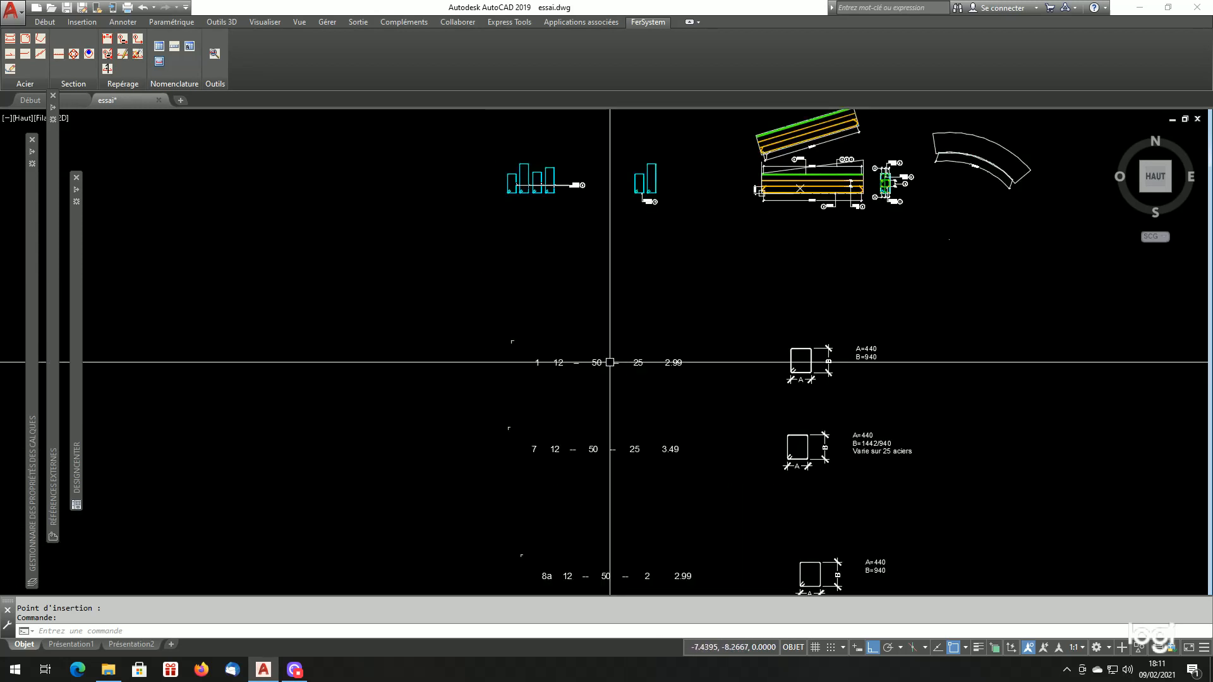
scroll(644, 450, down, 4)
scroll(642, 529, up, 3)
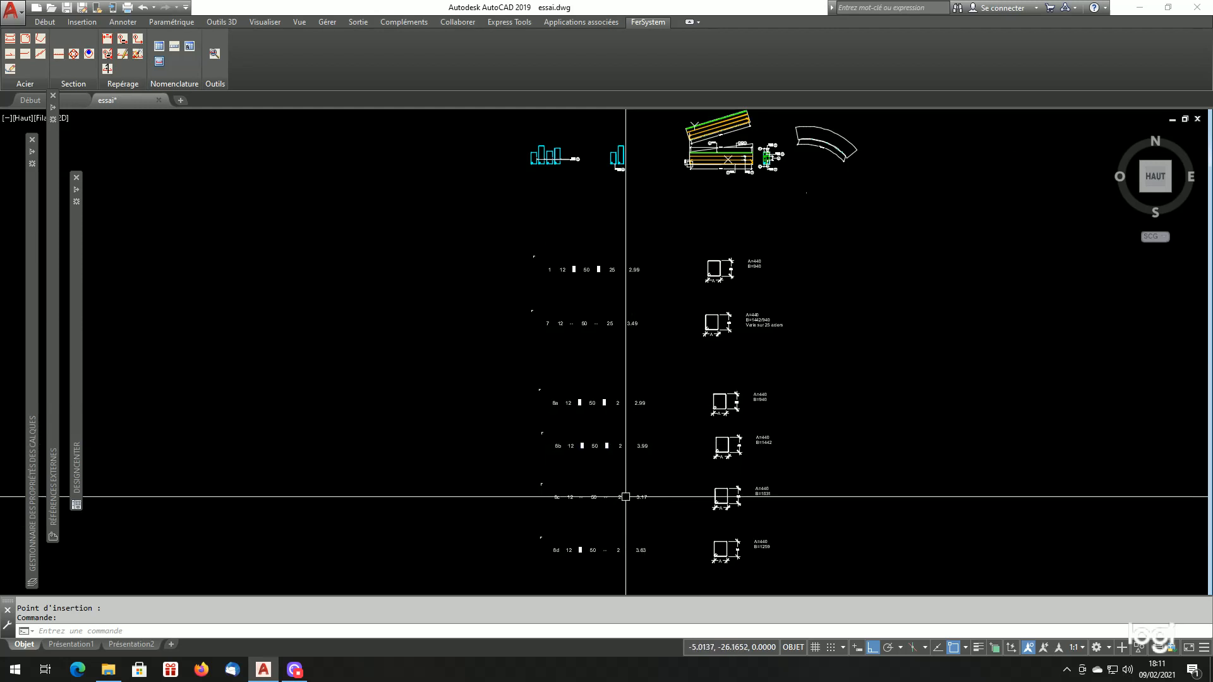
scroll(627, 499, up, 2)
scroll(625, 480, down, 2)
scroll(594, 357, up, 2)
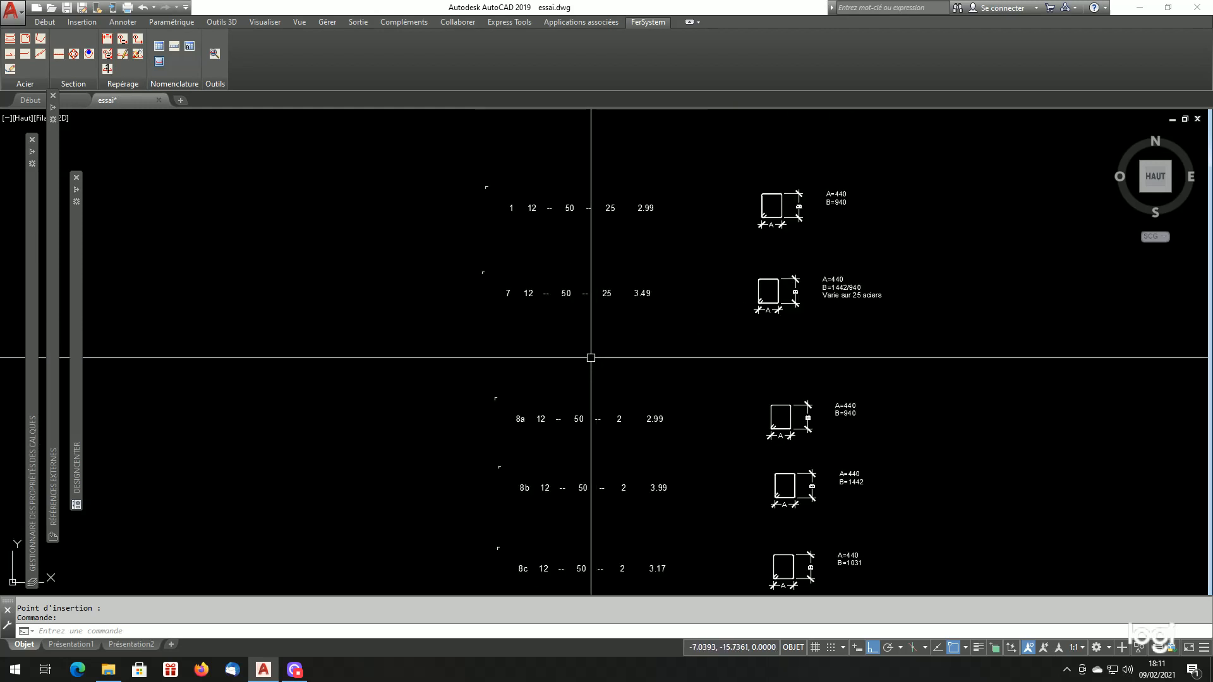
- Review the schedule lines for marks 1, 7 and 8a to 8d together with the beam and stirrup drawings above them
scroll(600, 388, down, 4)
scroll(564, 252, up, 6)
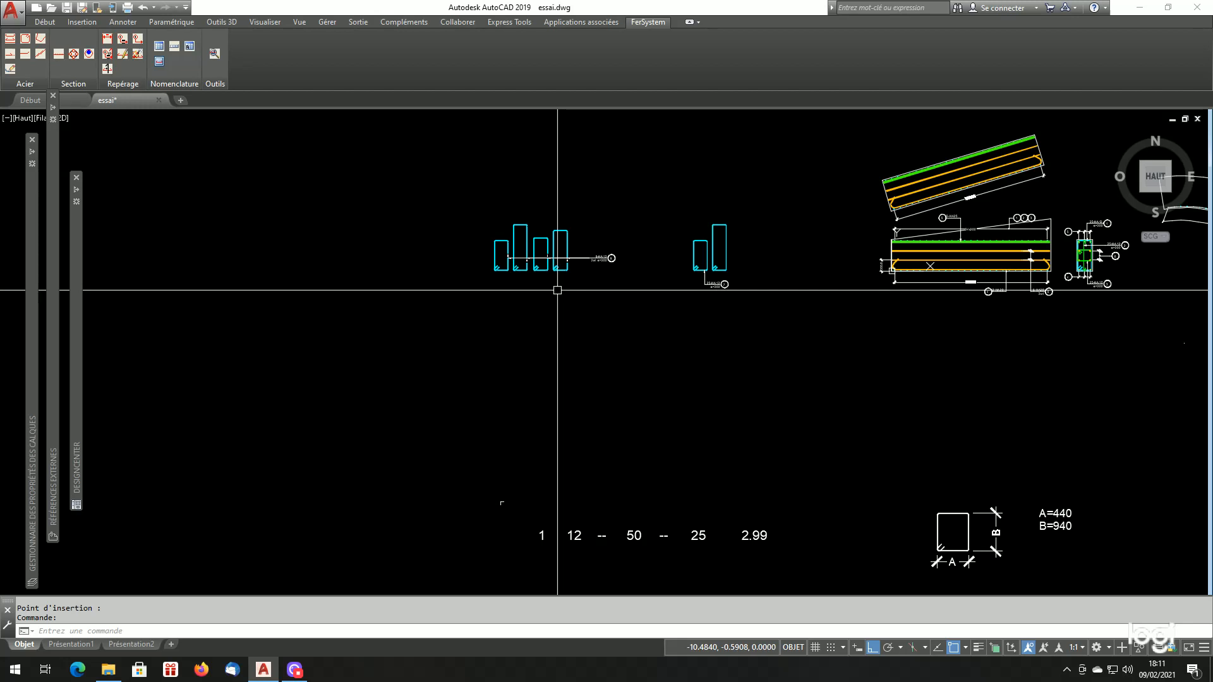
scroll(558, 290, down, 6)
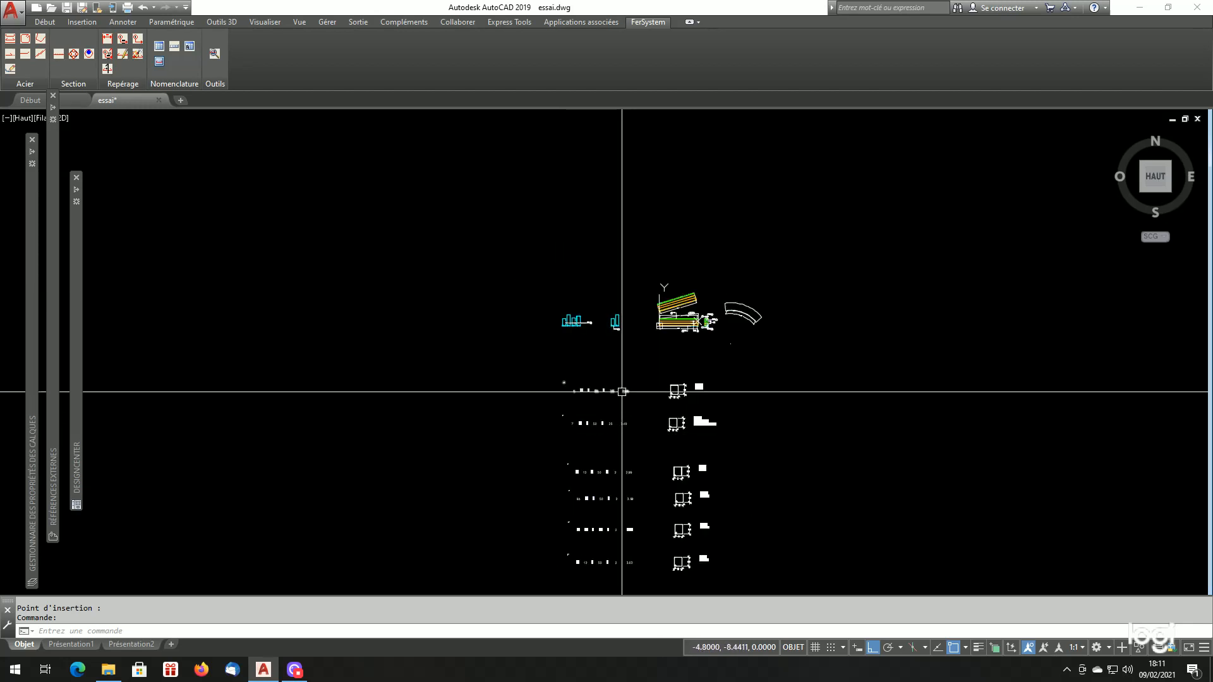
scroll(621, 390, down, 2)
scroll(634, 461, up, 2)
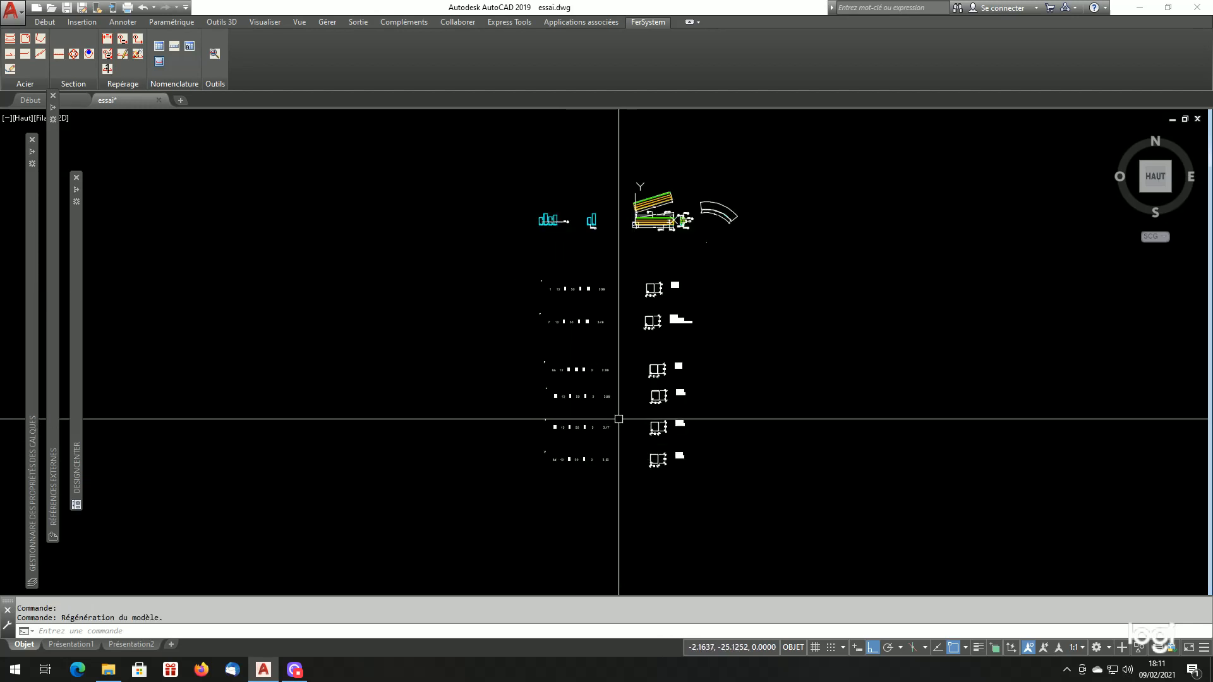
scroll(632, 431, up, 2)
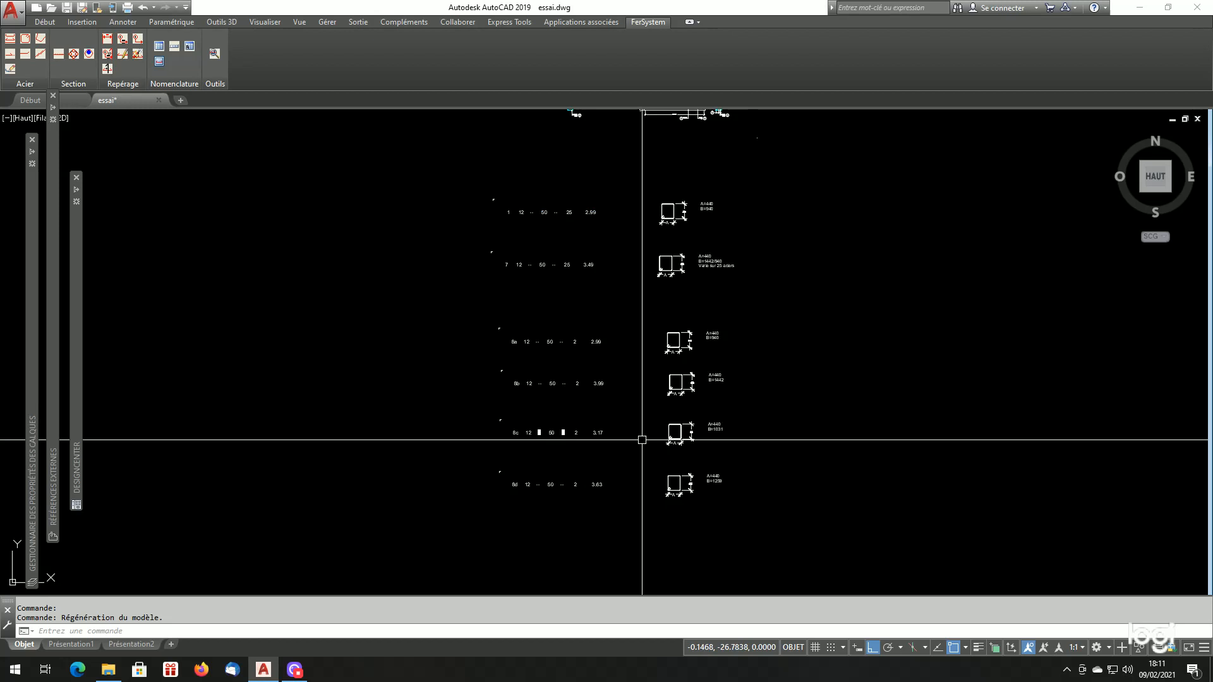
scroll(644, 410, down, 2)
scroll(610, 244, up, 4)
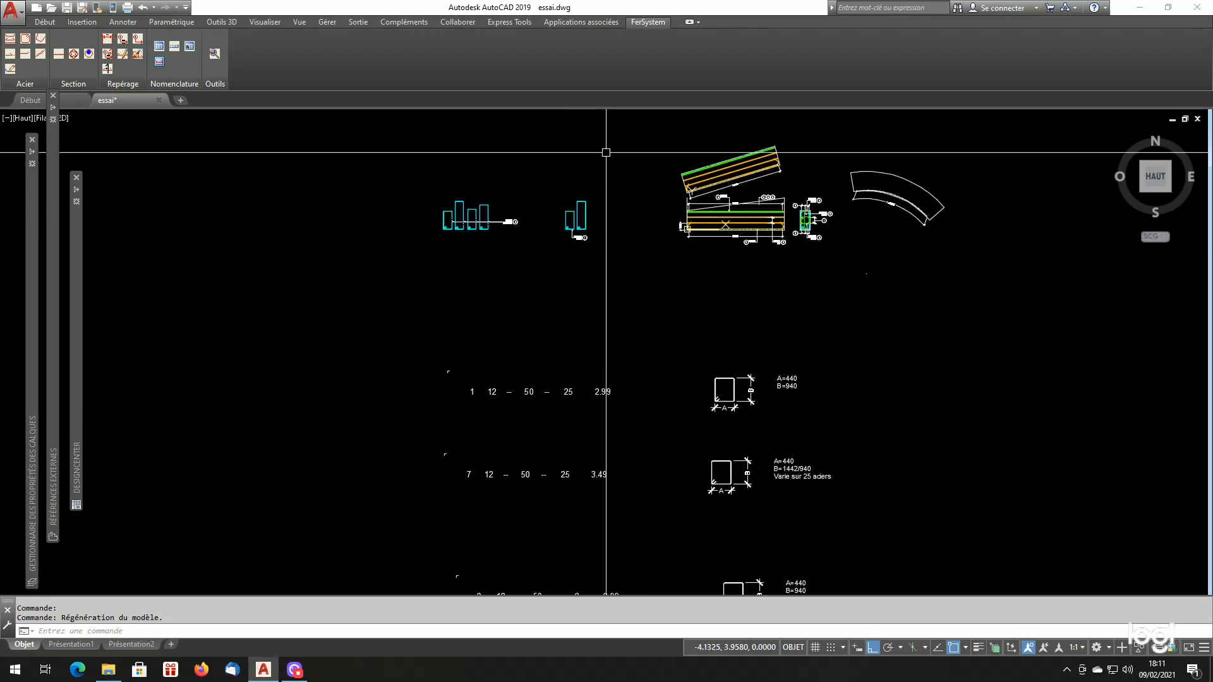
scroll(606, 159, up, 2)
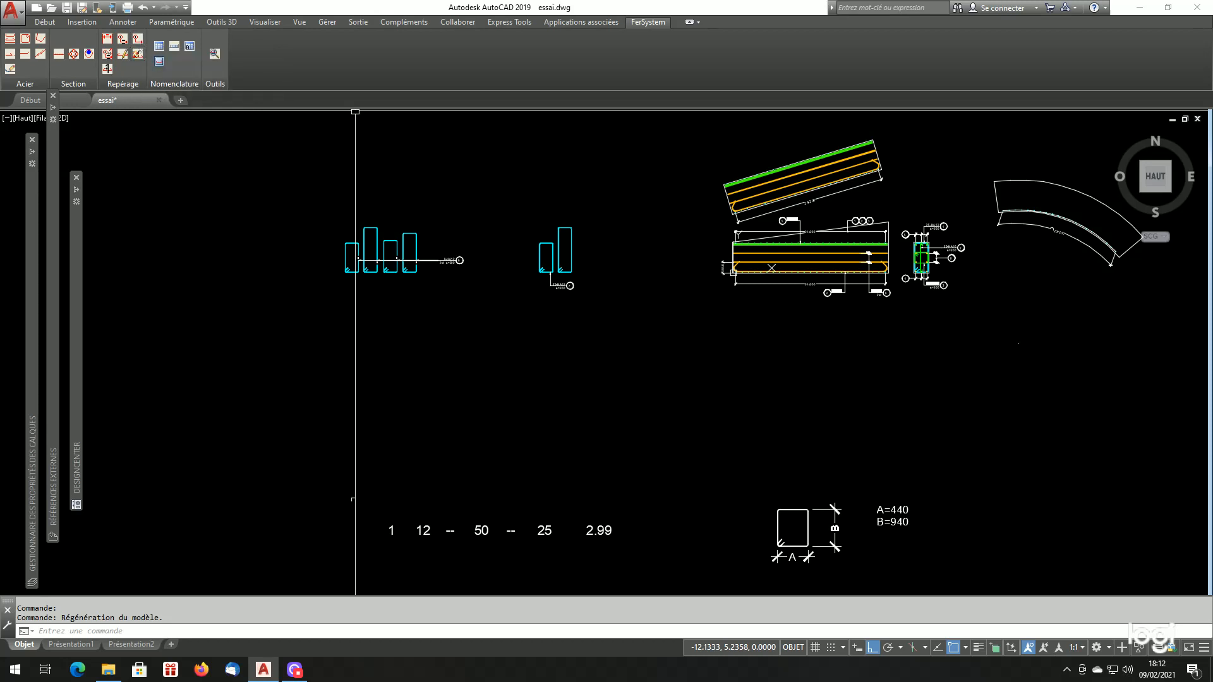
- Copy mark 1's 25-HA12 label from the beam cross-section to the empty area beside the section
scroll(425, 312, down, 4)
scroll(755, 316, up, 5)
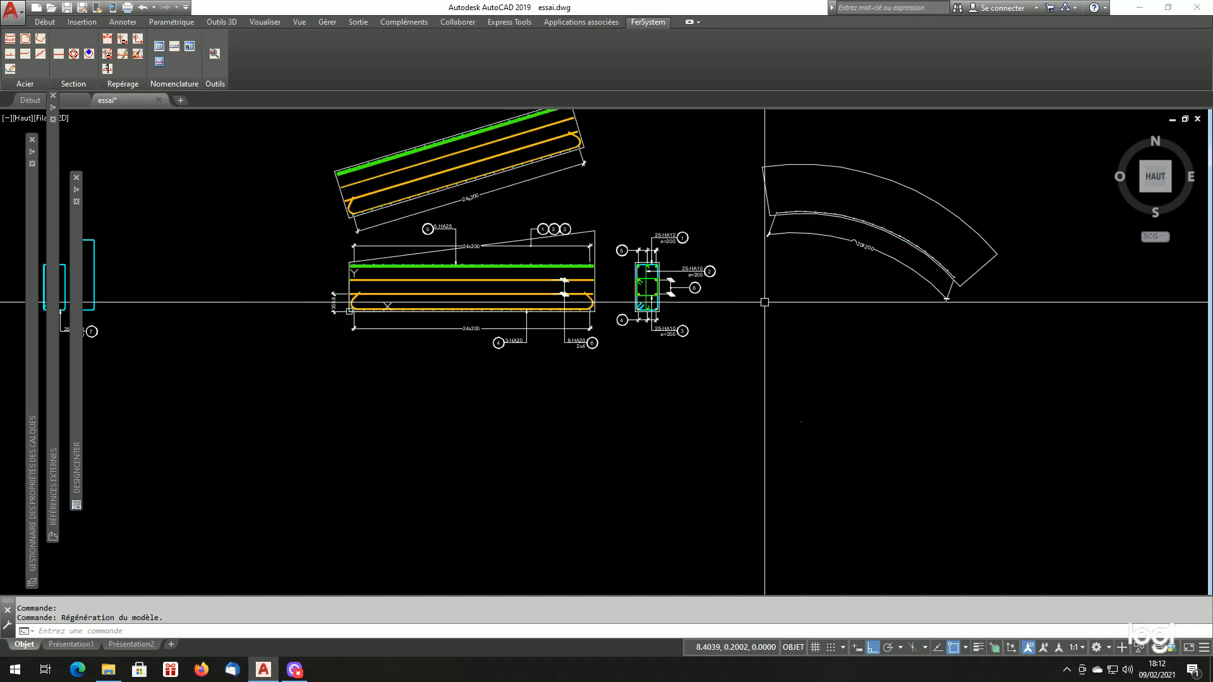
scroll(763, 297, up, 2)
scroll(709, 249, down, 2)
scroll(717, 273, up, 4)
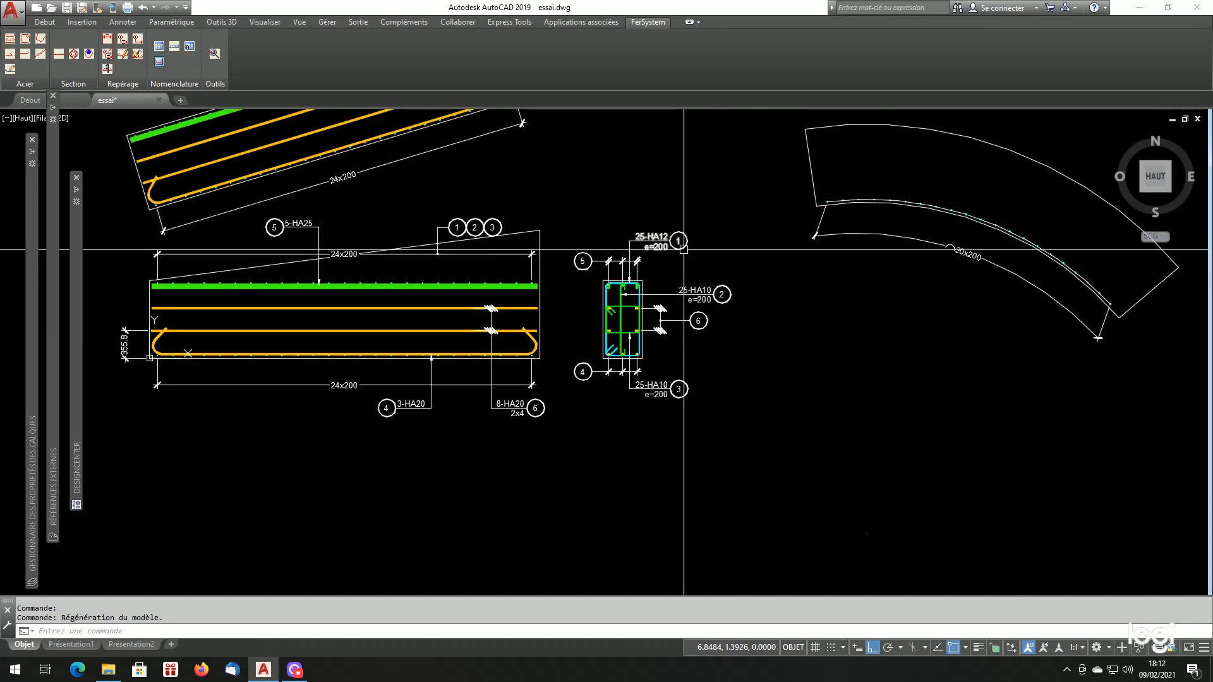
text(cp)
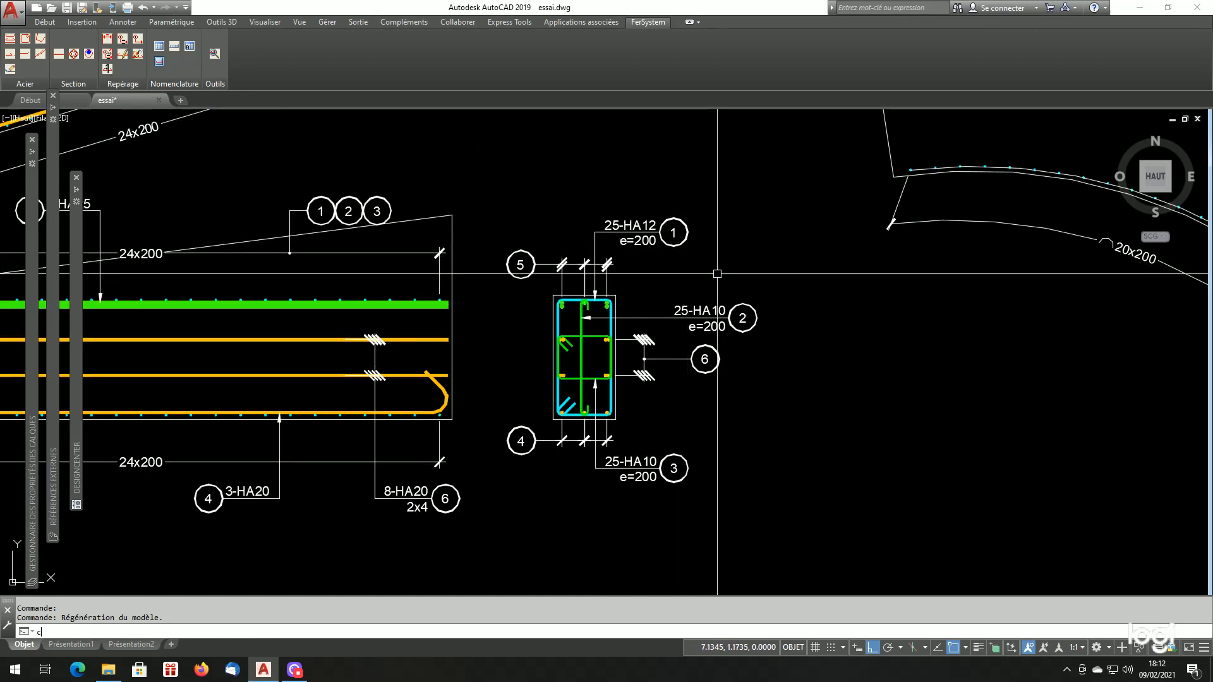
key(Return)
click(709, 198)
click(589, 233)
key(Return)
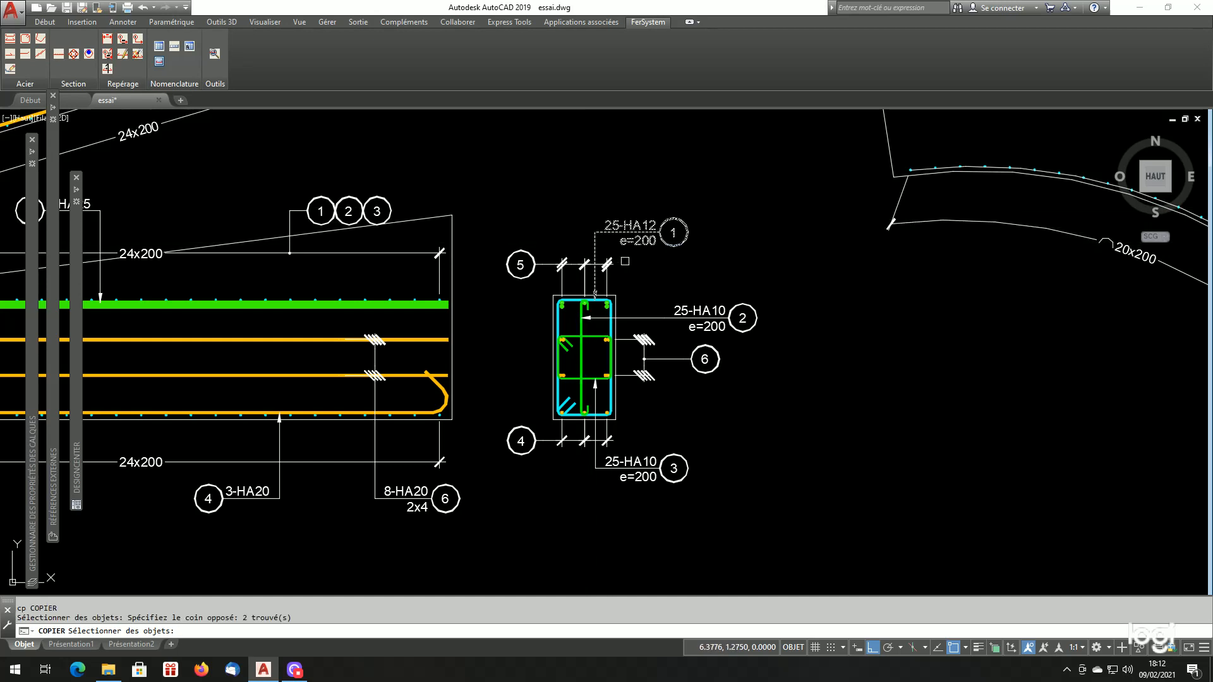
click(654, 269)
click(824, 295)
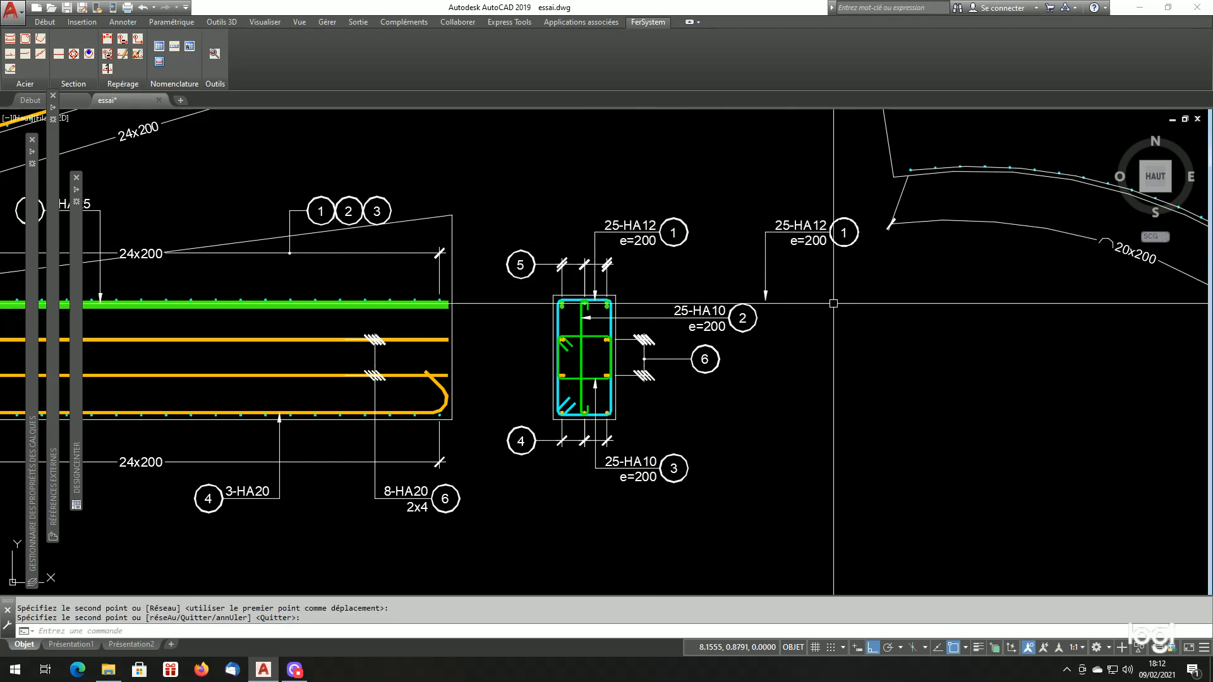
key(Return)
- Run the single-bar schedule to check the drawing for duplicated marks, and close the message
scroll(822, 294, down, 2)
scroll(818, 294, up, 2)
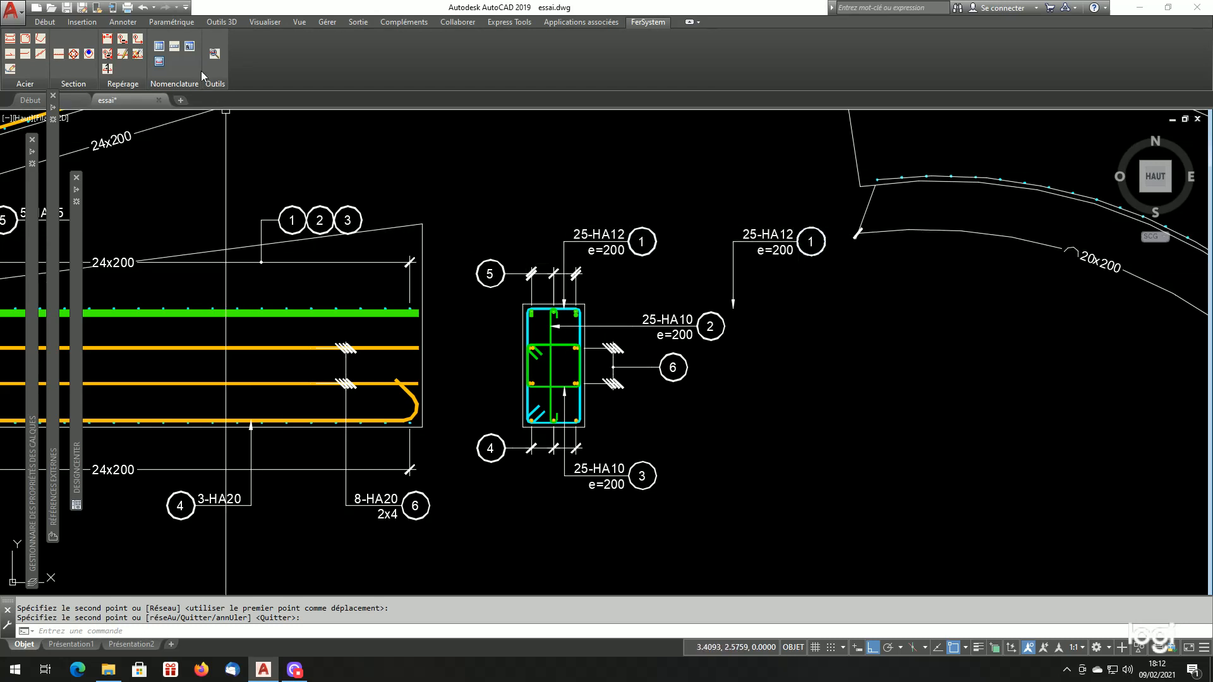
click(158, 52)
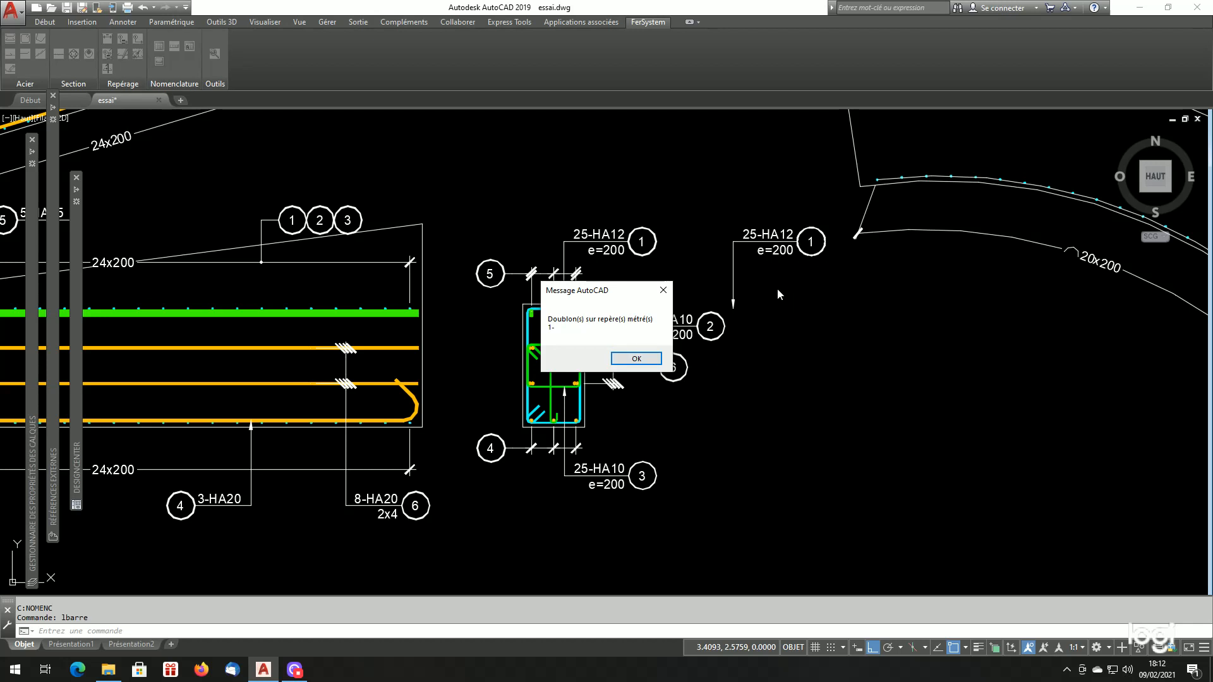
click(636, 359)
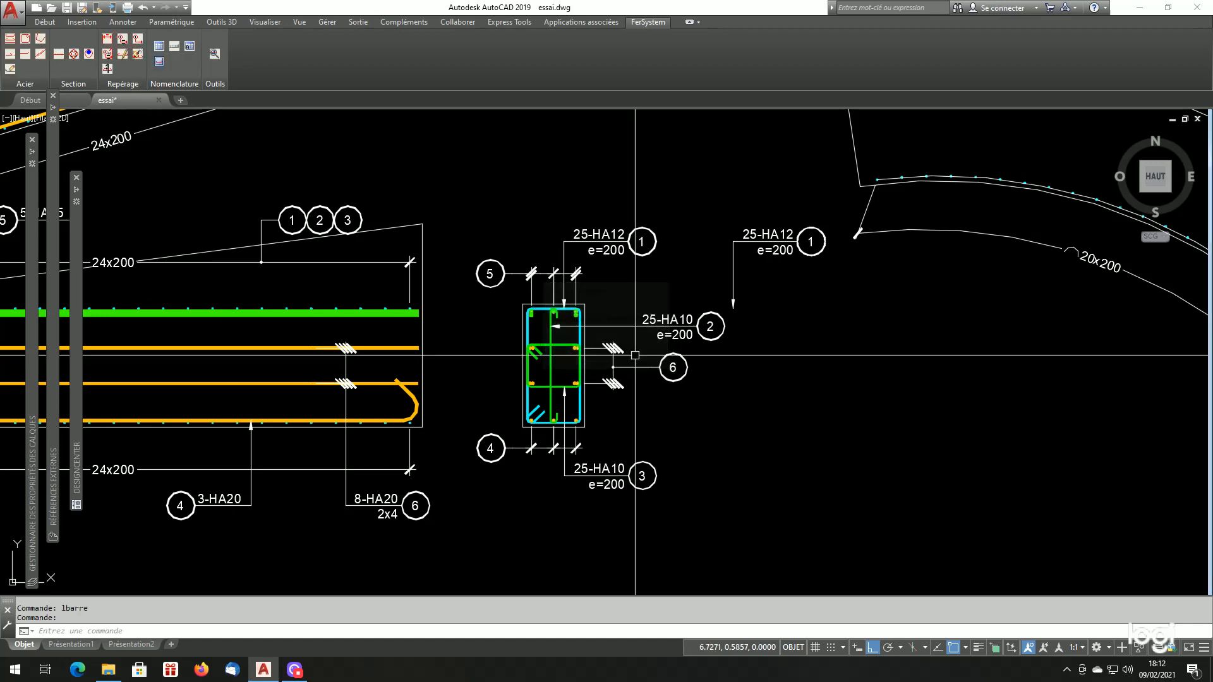
- Erase the copied mark 1 label beside the cross-section
click(791, 205)
click(709, 258)
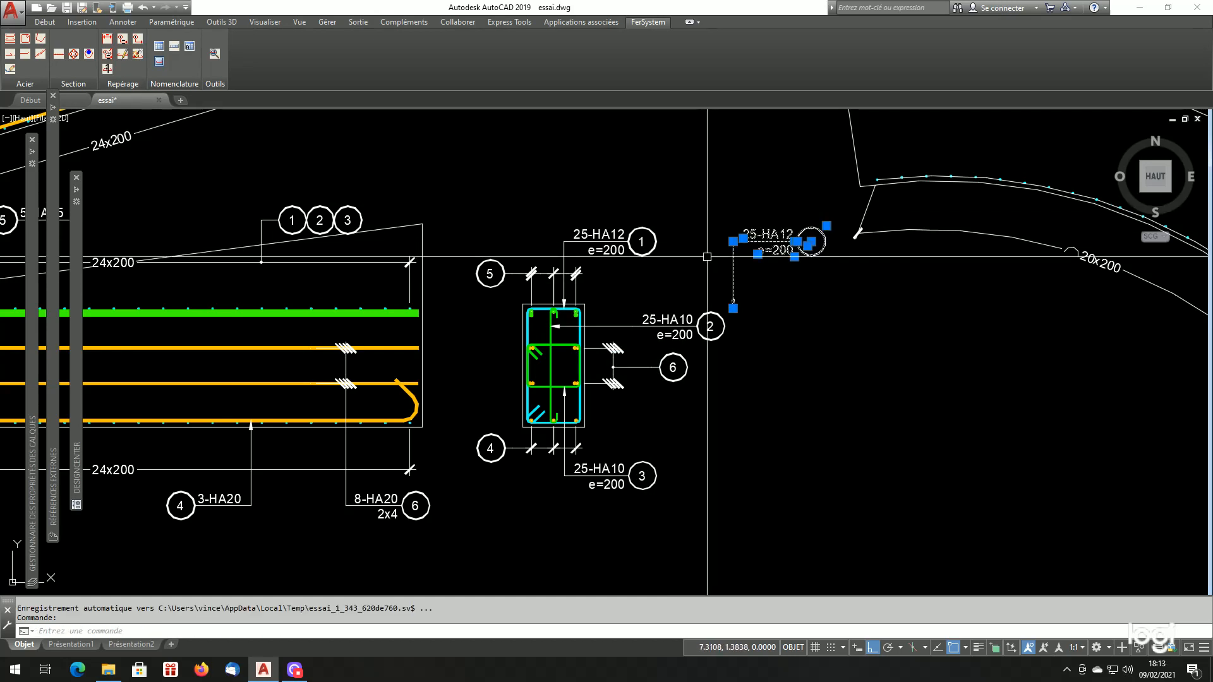
text(ef)
key(Return)
scroll(726, 278, down, 3)
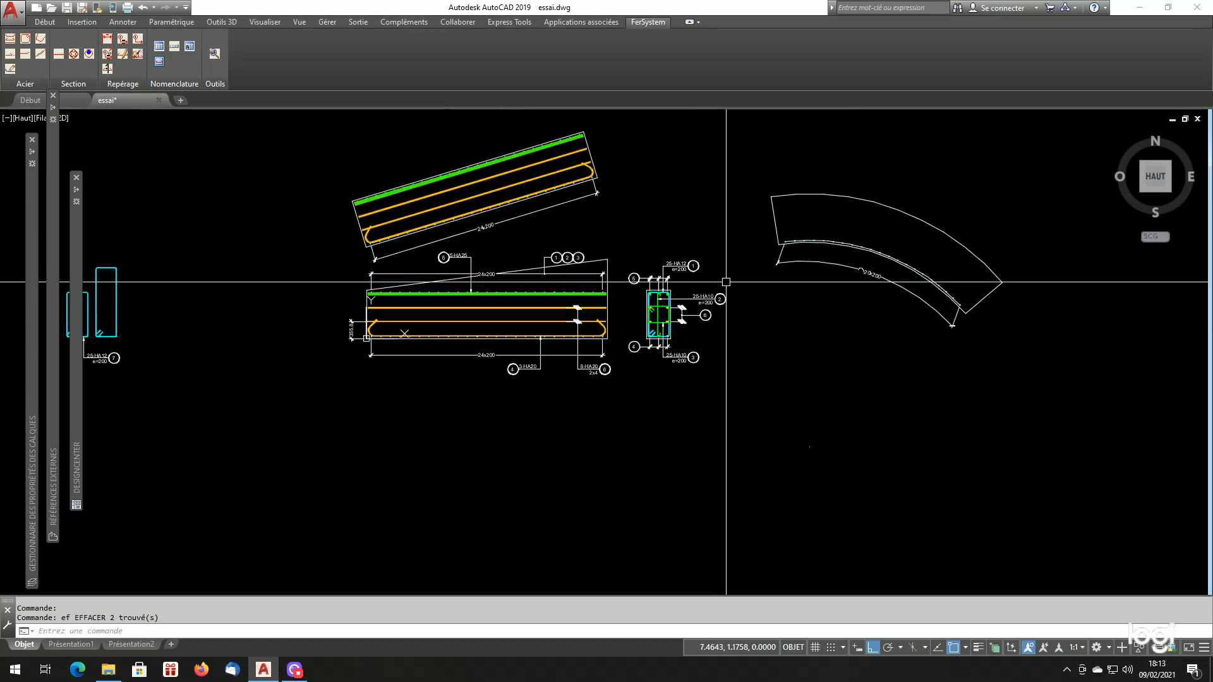
- Erase the cyan outer stirrup associated with mark 1 in the beam cross-section
scroll(685, 313, up, 4)
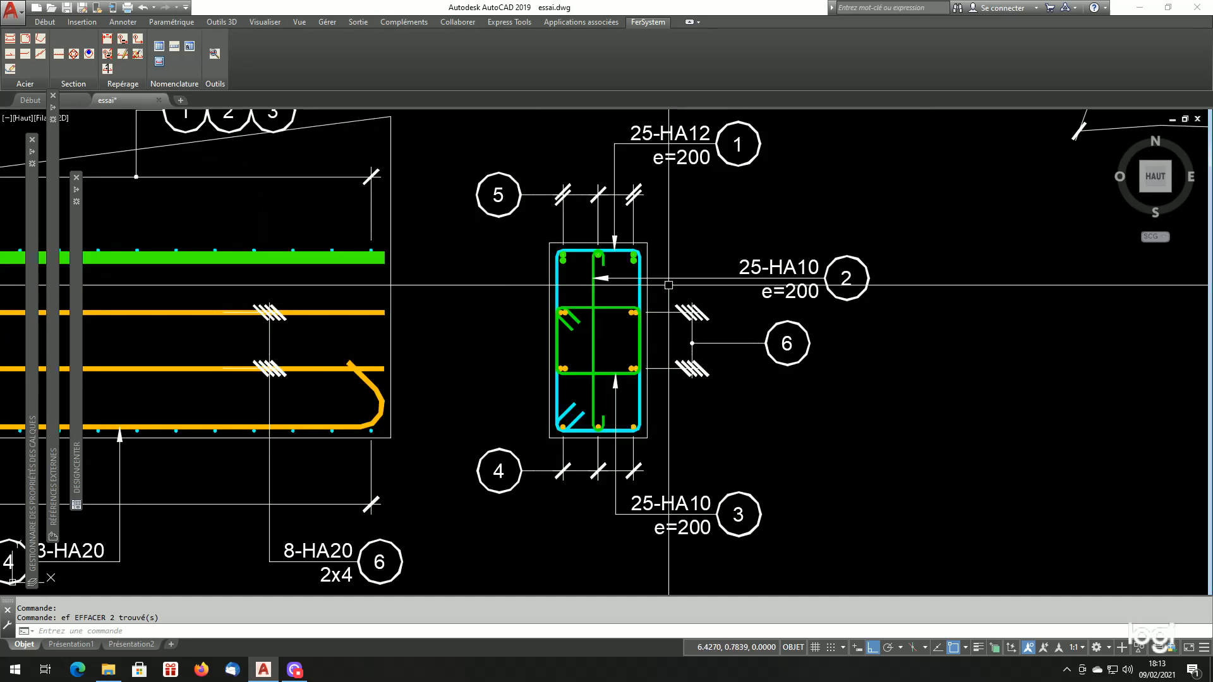
text(ef)
key(Return)
click(639, 282)
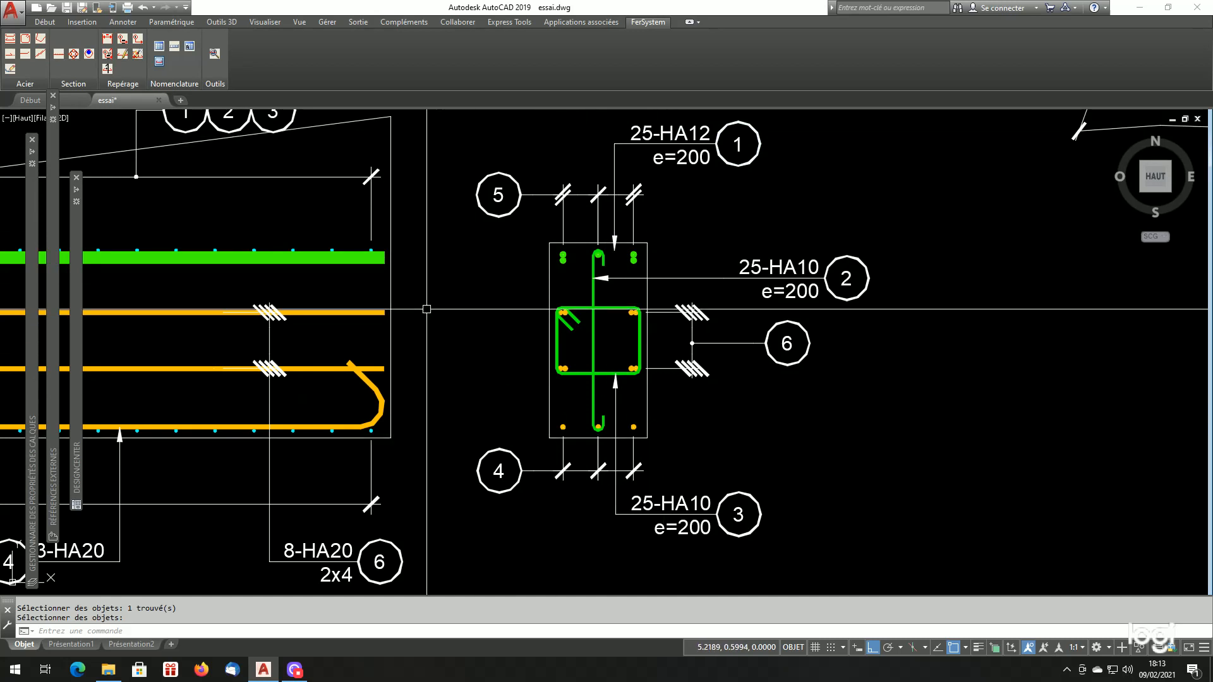
- Run the single-bar schedule to check for unassociated marks, and undo the erasure of mark 1's stirrup
click(174, 47)
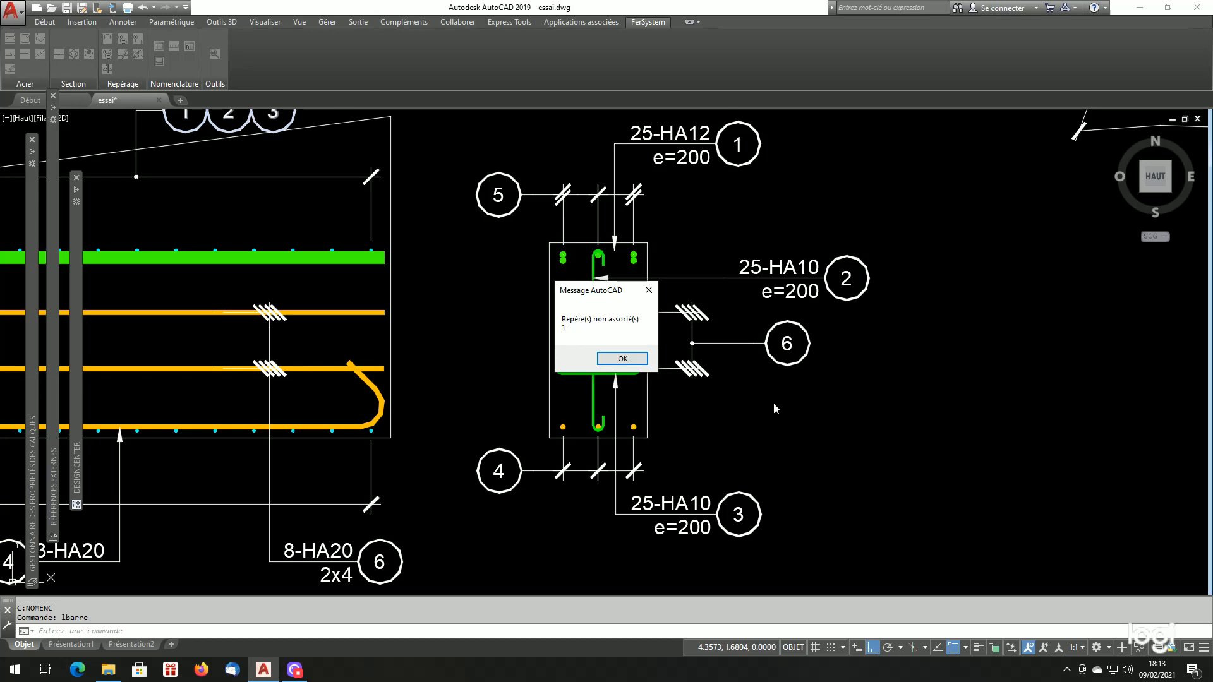
key(Return)
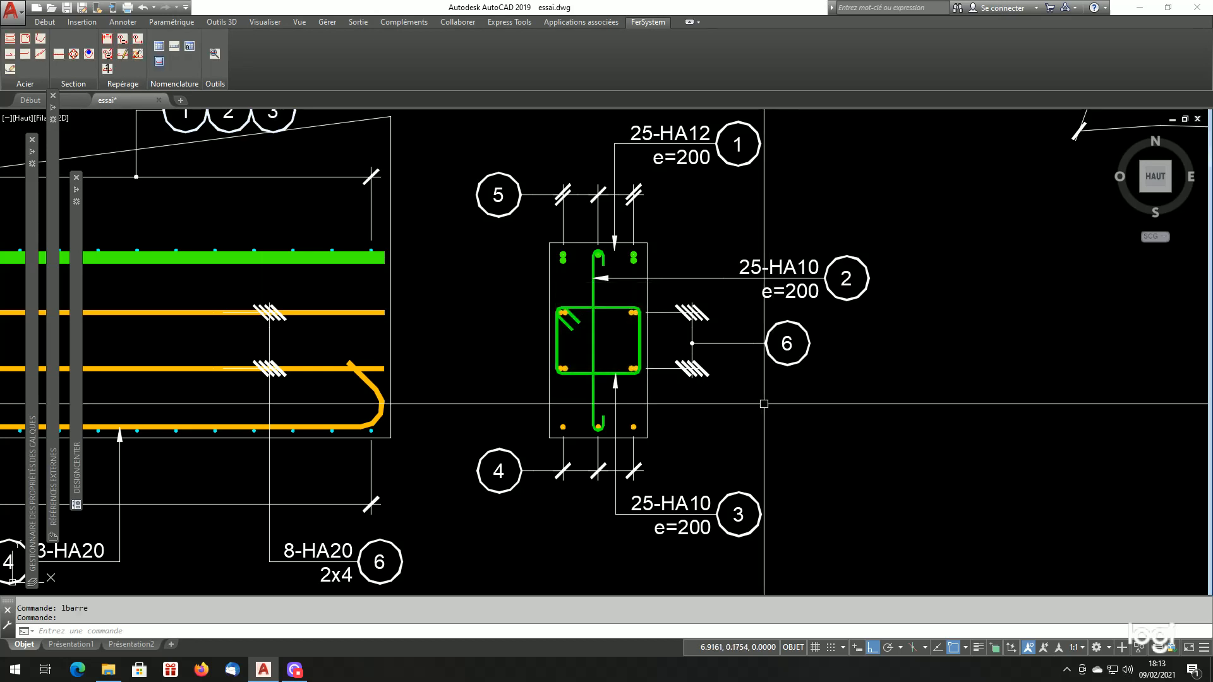
text(u)
key(Return)
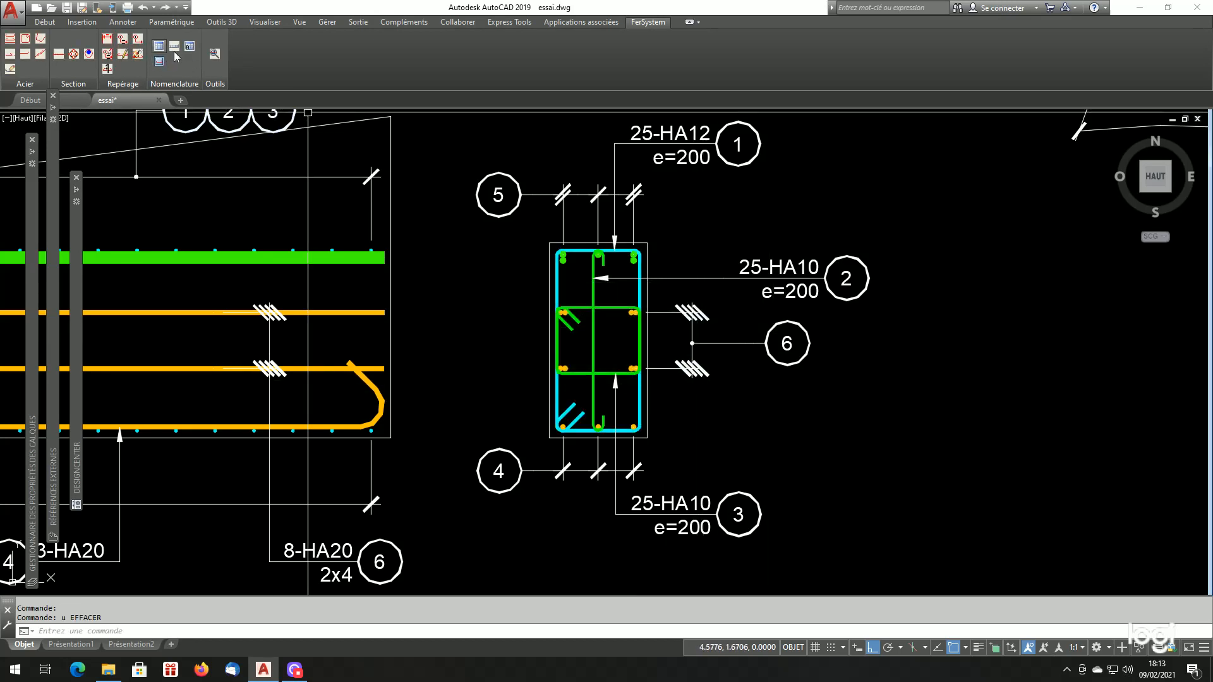
- Generate the general schedule for all marks, titled Essai and Test, with laps 50 HA and 65 DX, recapitulation and 5 identical parts, beside the drawings
scroll(778, 328, down, 6)
scroll(778, 340, up, 2)
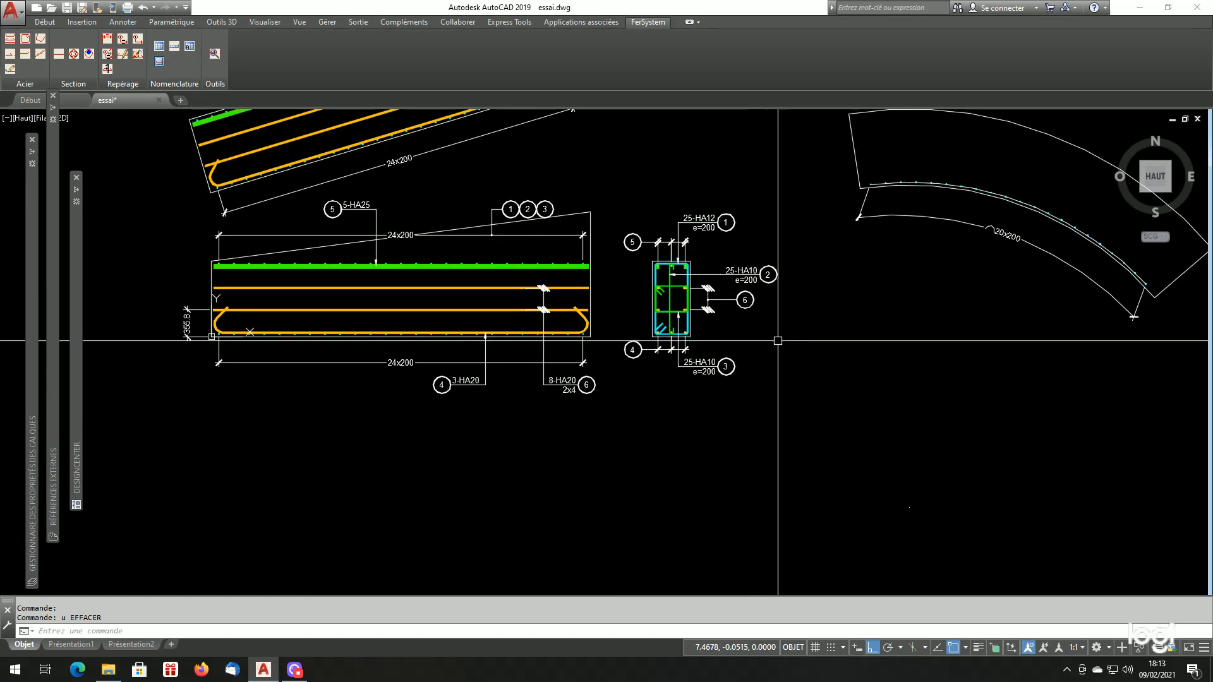
scroll(778, 341, down, 2)
scroll(656, 293, up, 2)
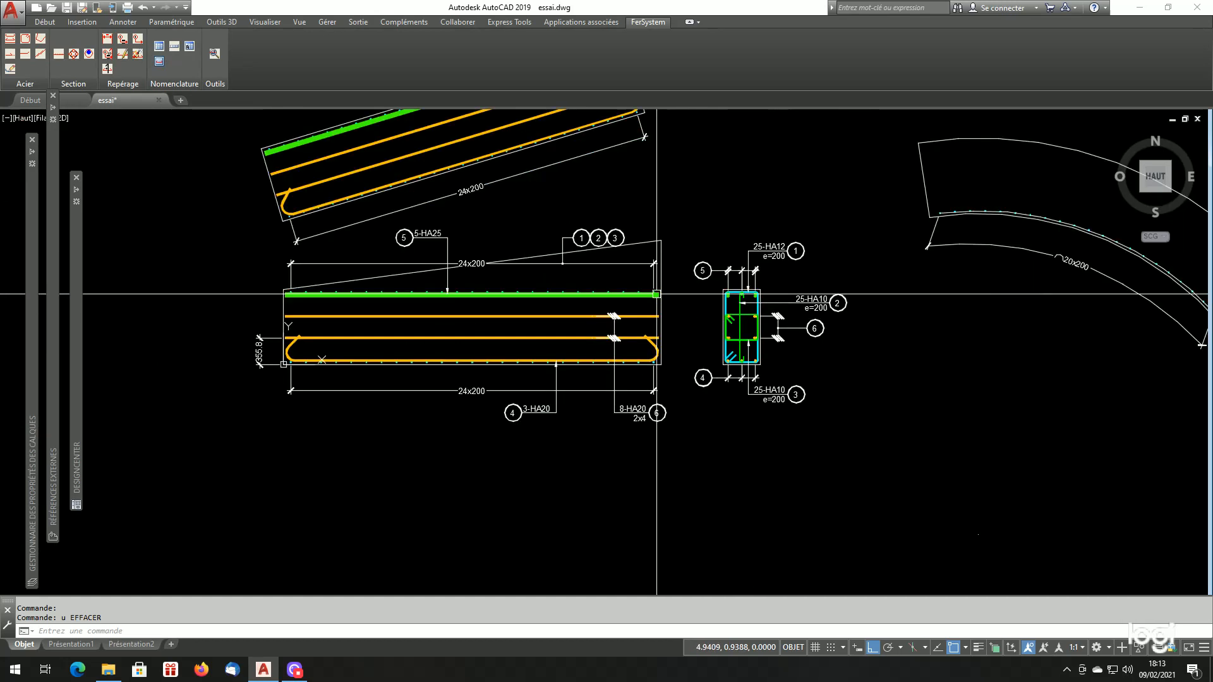
click(159, 49)
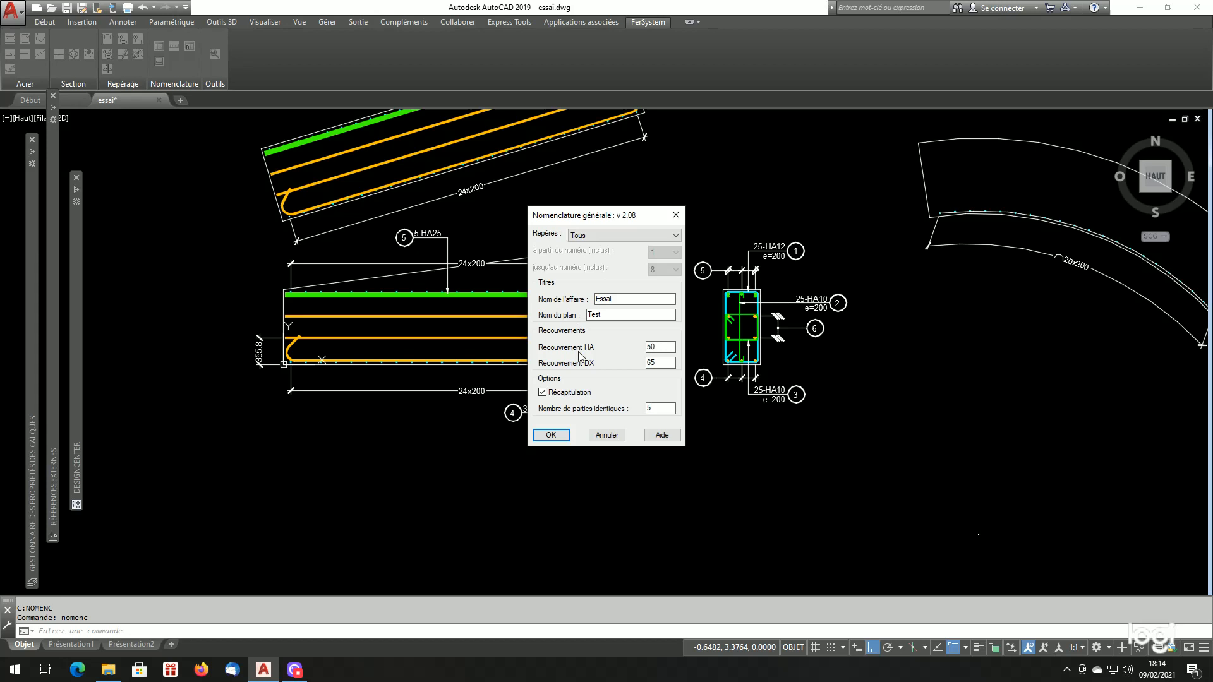
click(551, 436)
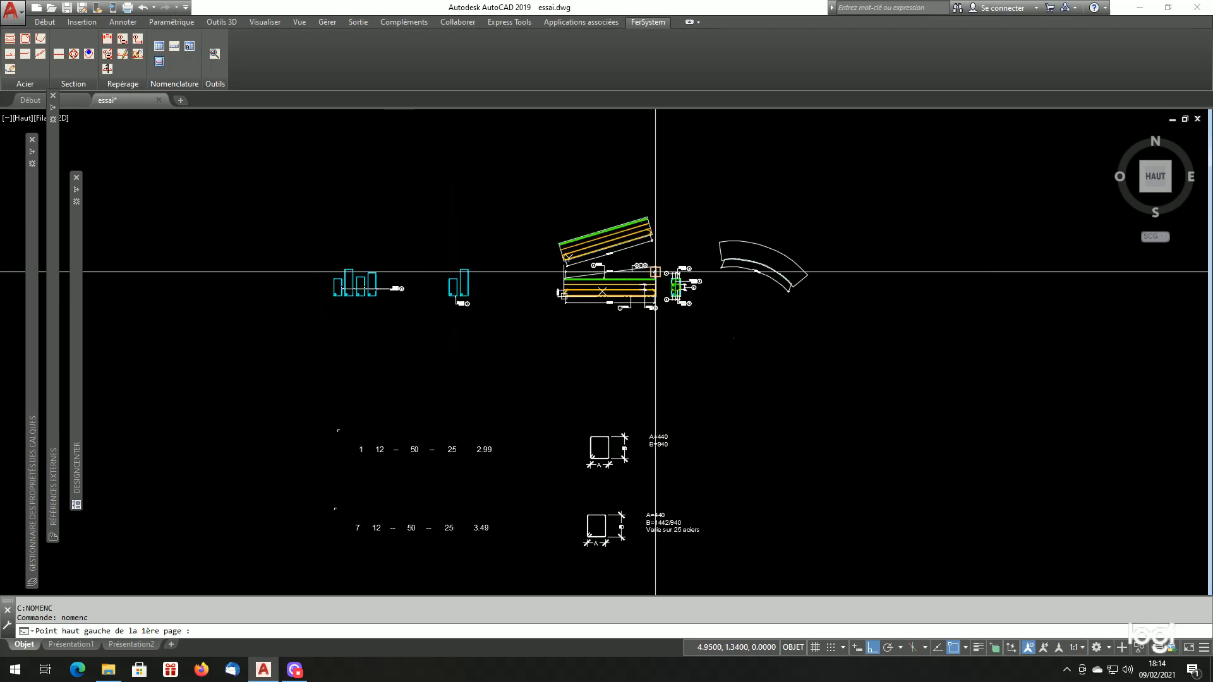
click(773, 319)
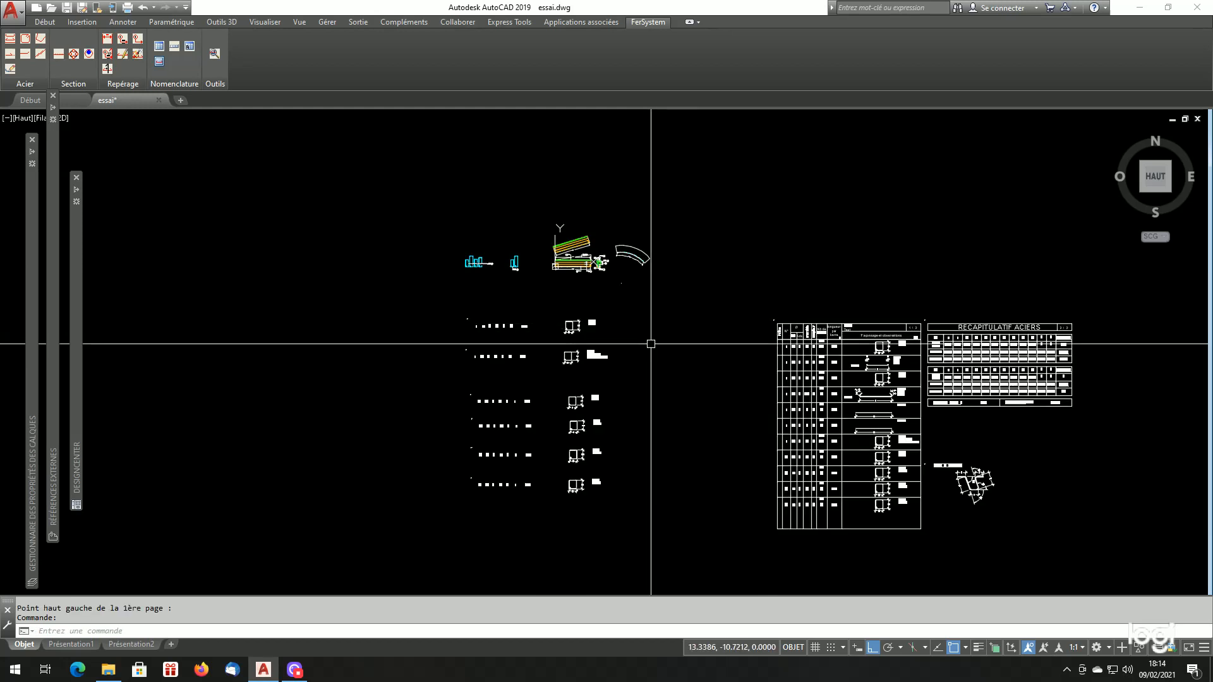
- Examine the general schedule's rows and steel summary against the marks on the beam elevation and cross-section
scroll(817, 406, down, 2)
scroll(902, 414, up, 2)
scroll(902, 414, up, 2)
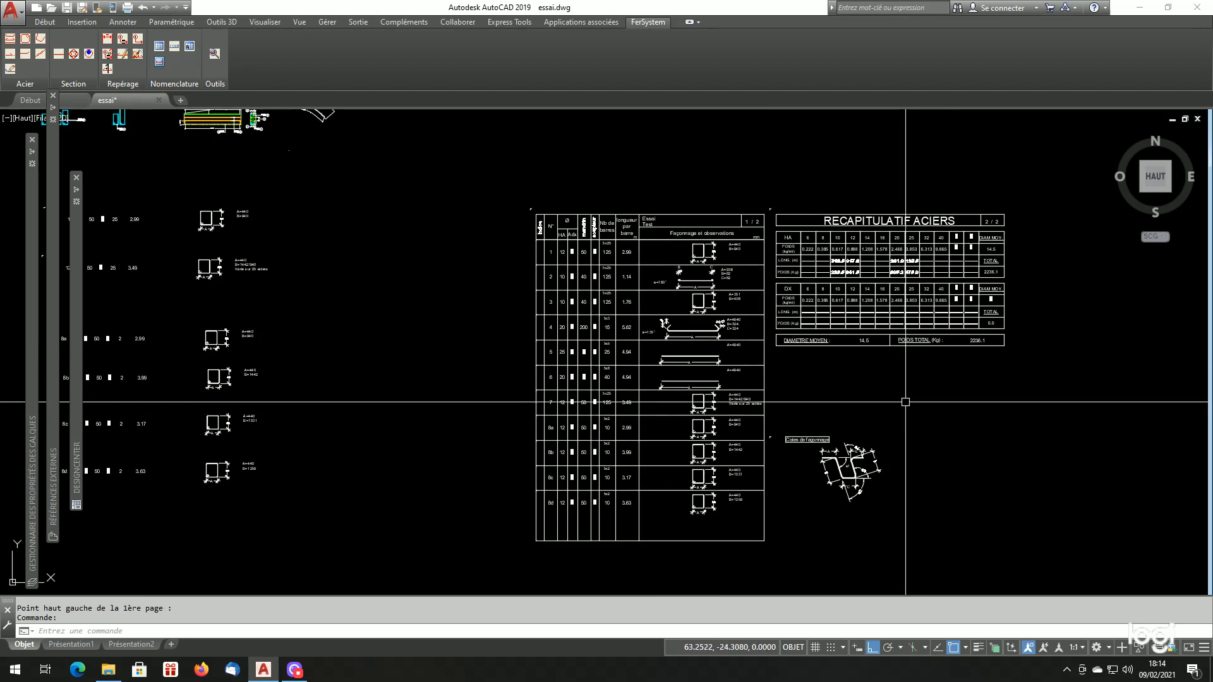
scroll(905, 402, down, 2)
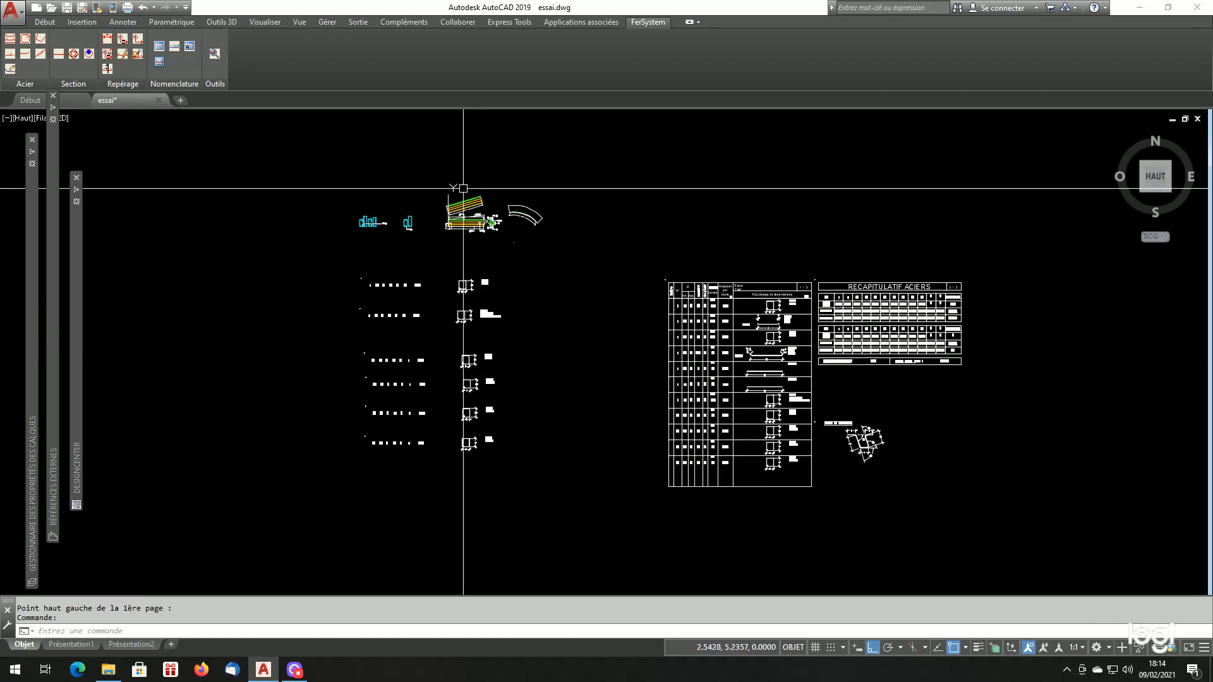
scroll(469, 179, up, 4)
scroll(506, 243, up, 4)
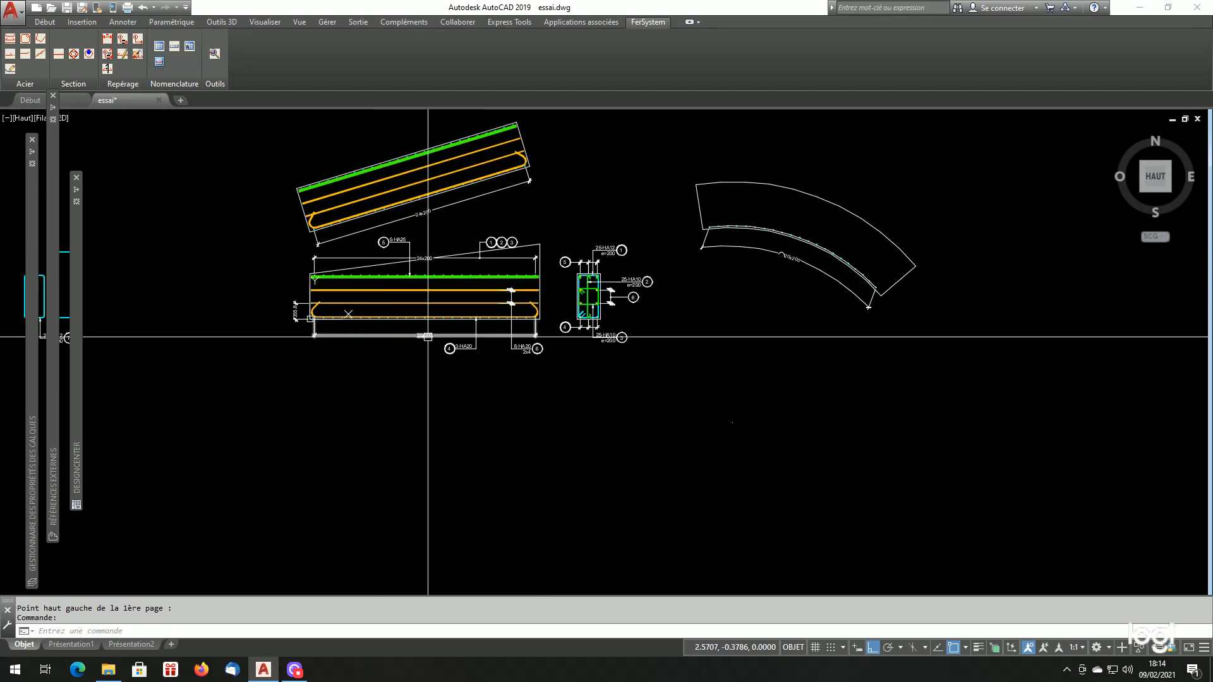
scroll(497, 301, up, 2)
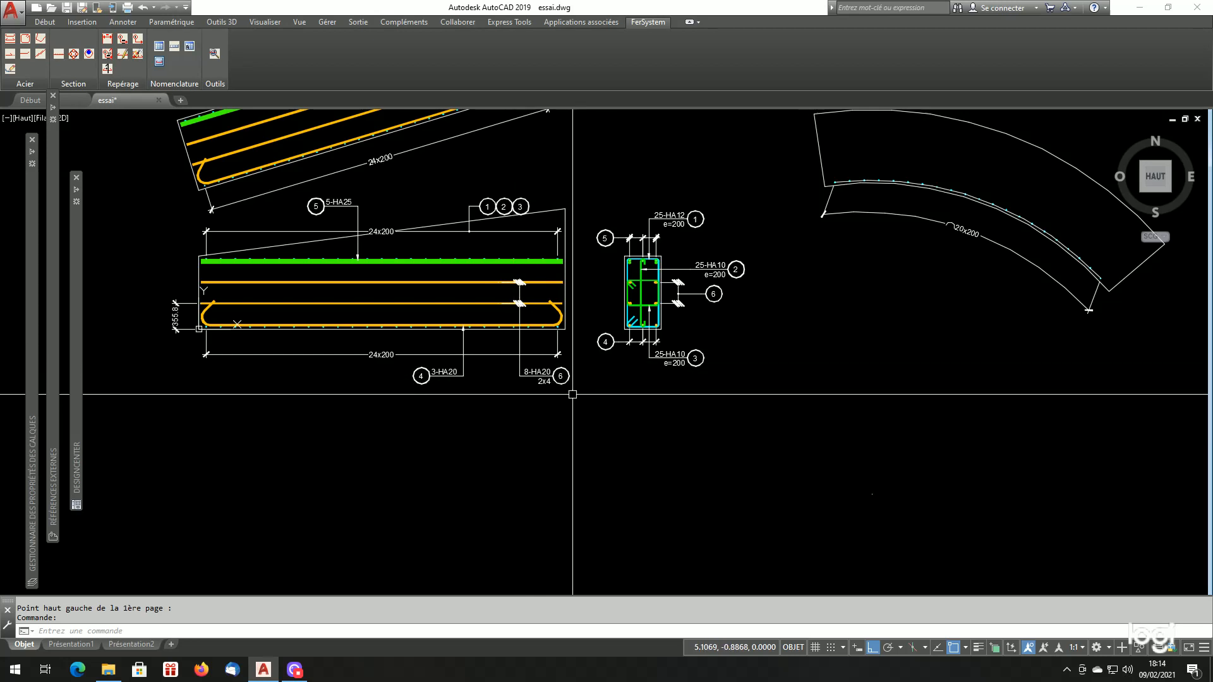
scroll(563, 382, up, 2)
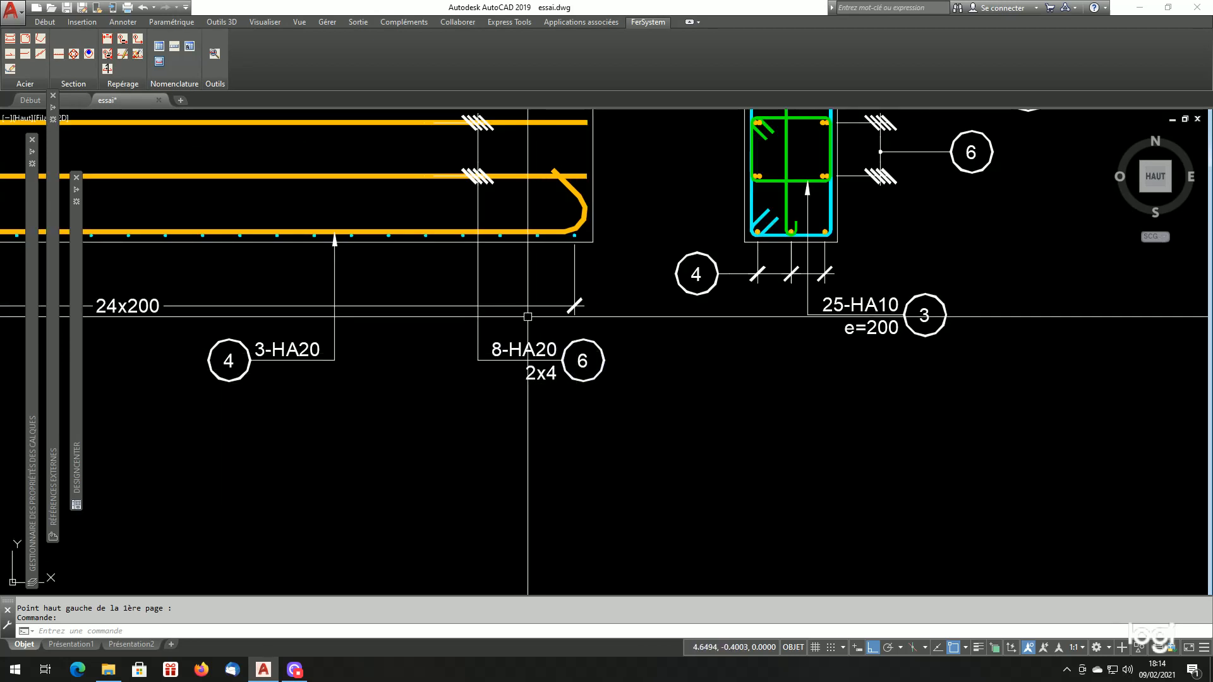
scroll(480, 325, down, 3)
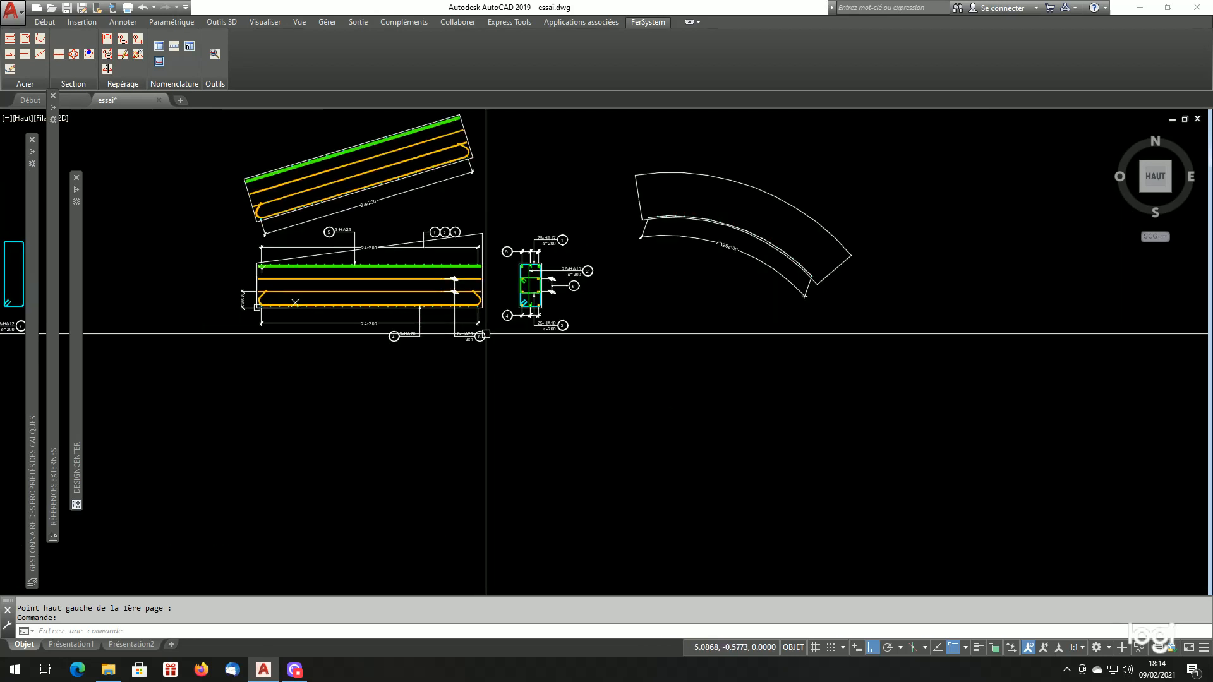
scroll(506, 307, up, 3)
scroll(537, 253, down, 7)
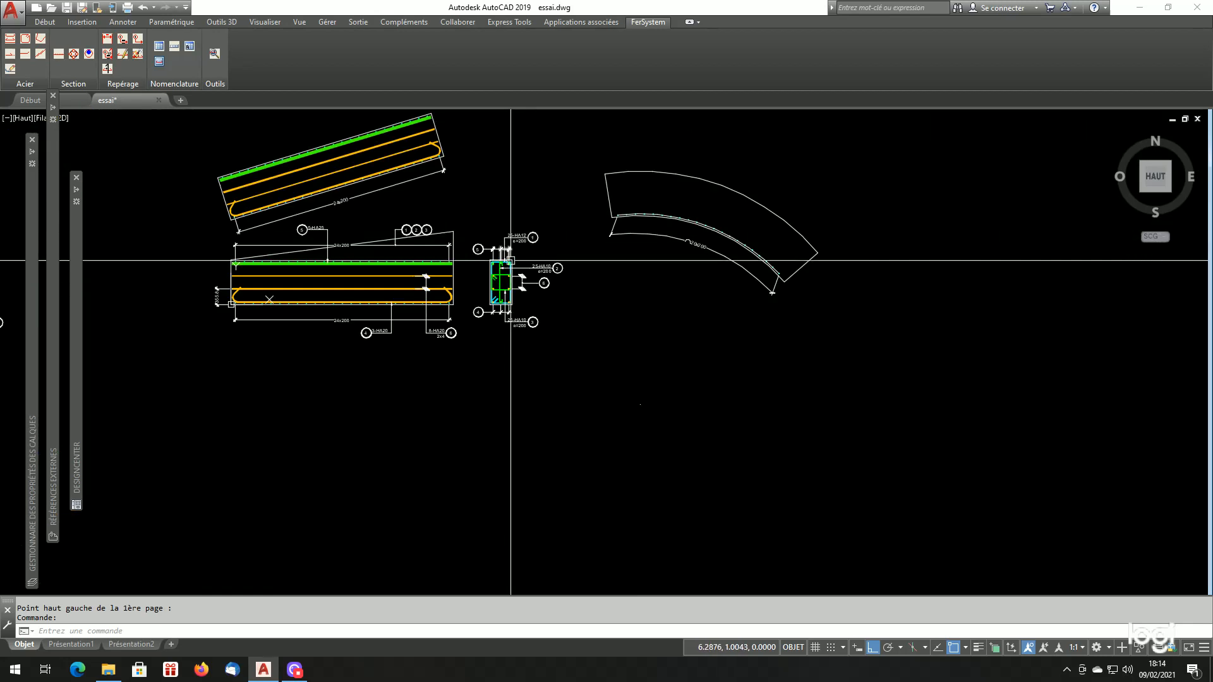
scroll(770, 361, down, 3)
scroll(695, 362, up, 5)
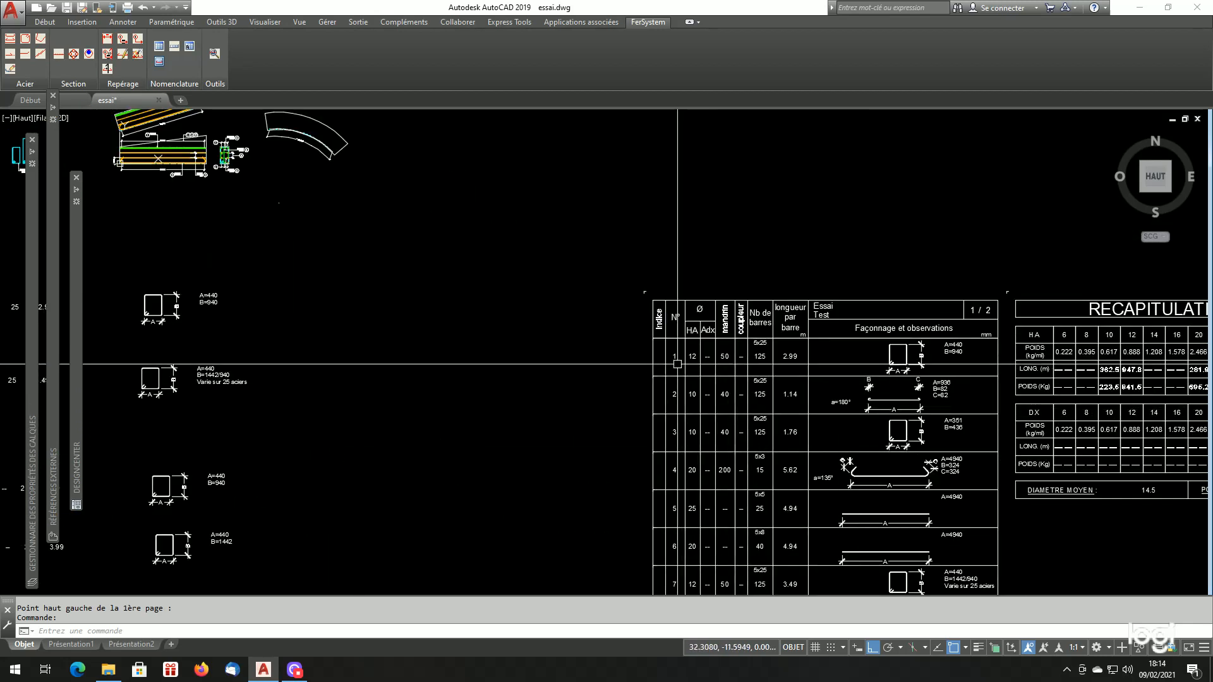
scroll(707, 354, up, 2)
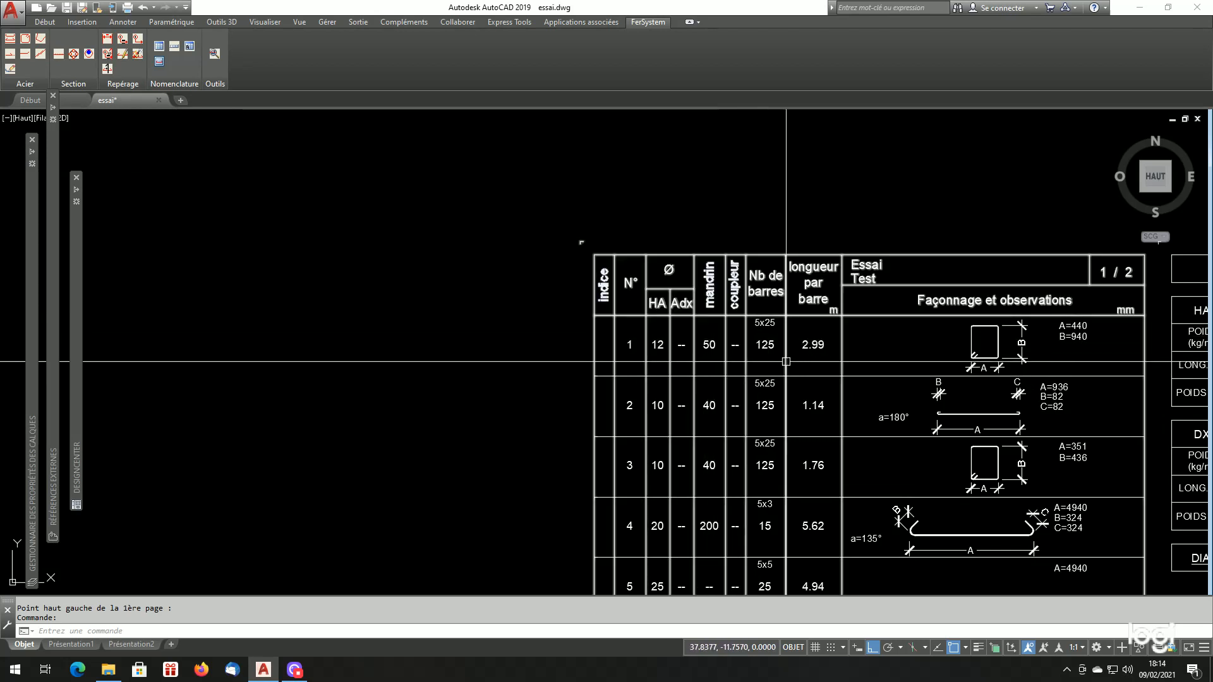
- List the properties of mark 1's cyan outer stirrup in the beam cross-section to check its developed length
scroll(765, 351, up, 2)
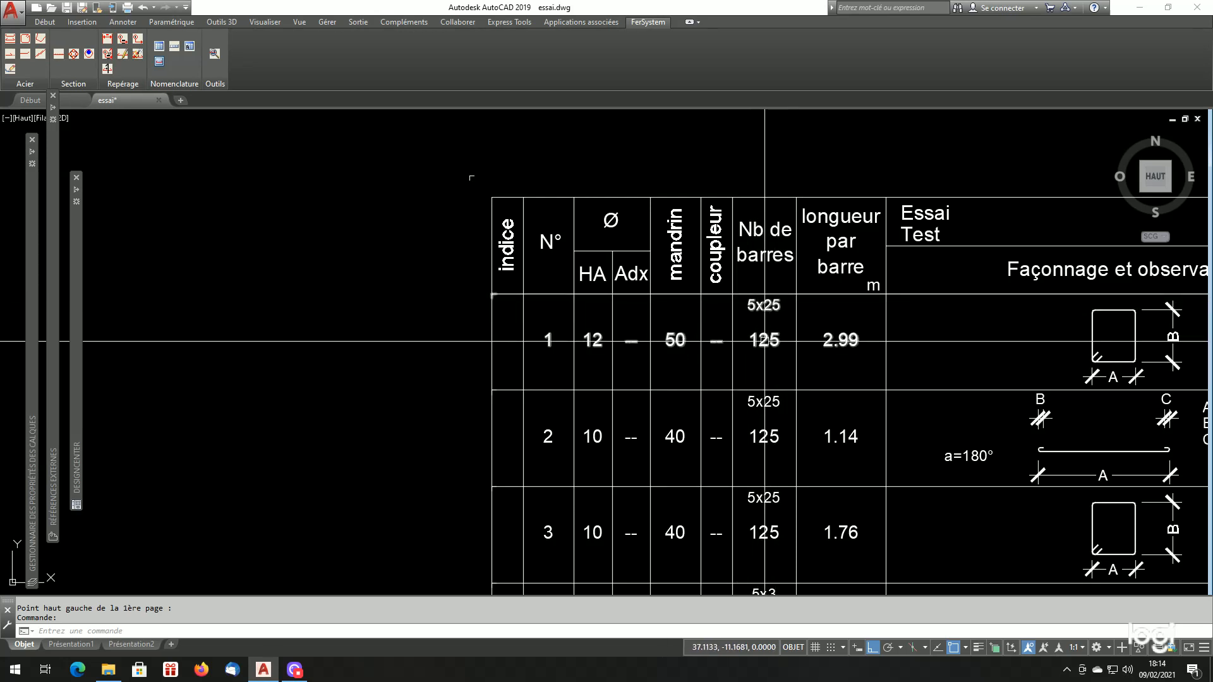
scroll(681, 318, down, 5)
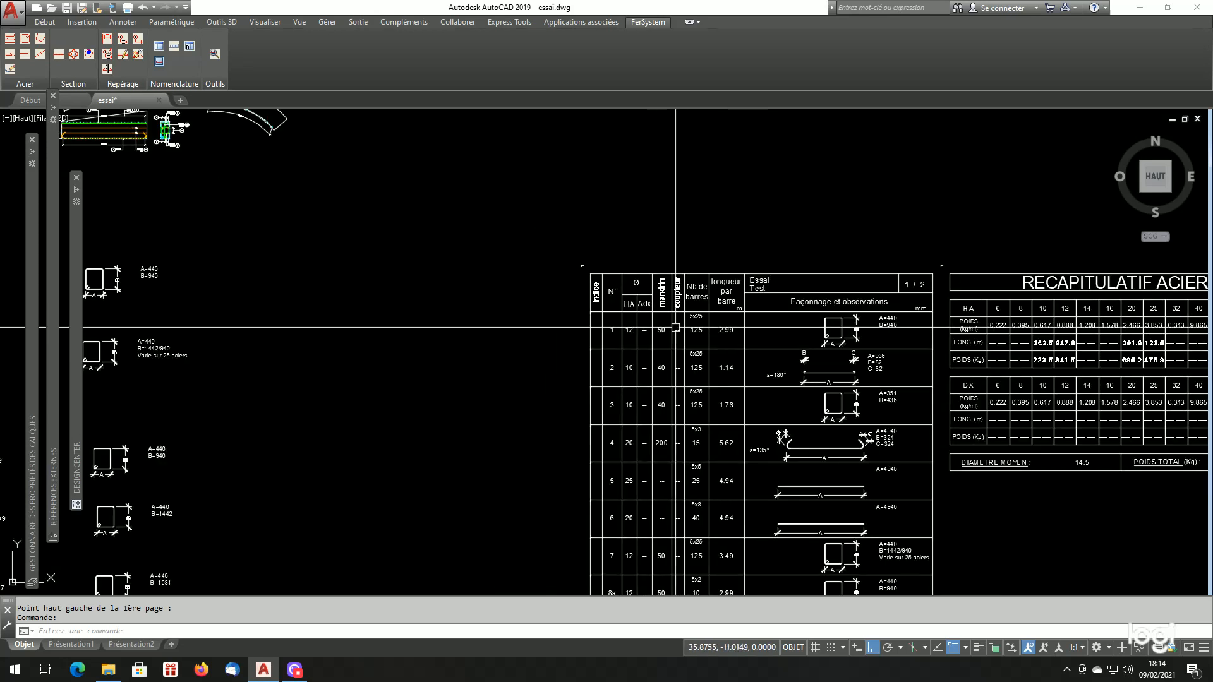
scroll(832, 341, up, 5)
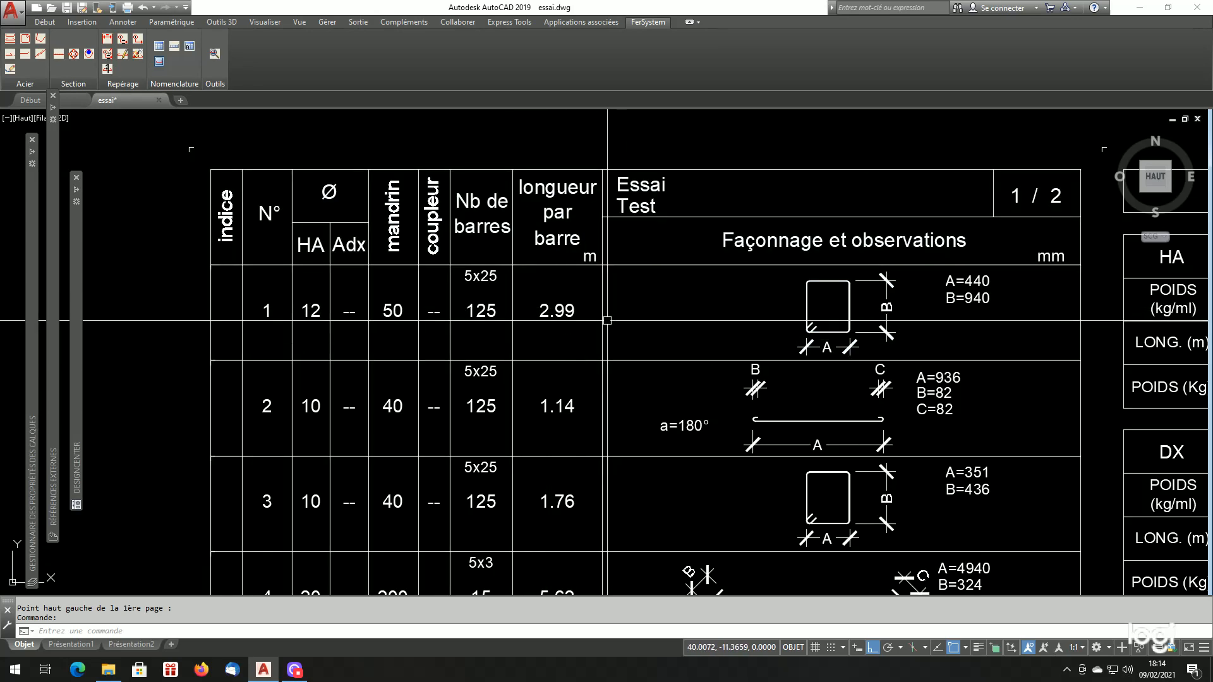
scroll(607, 321, down, 8)
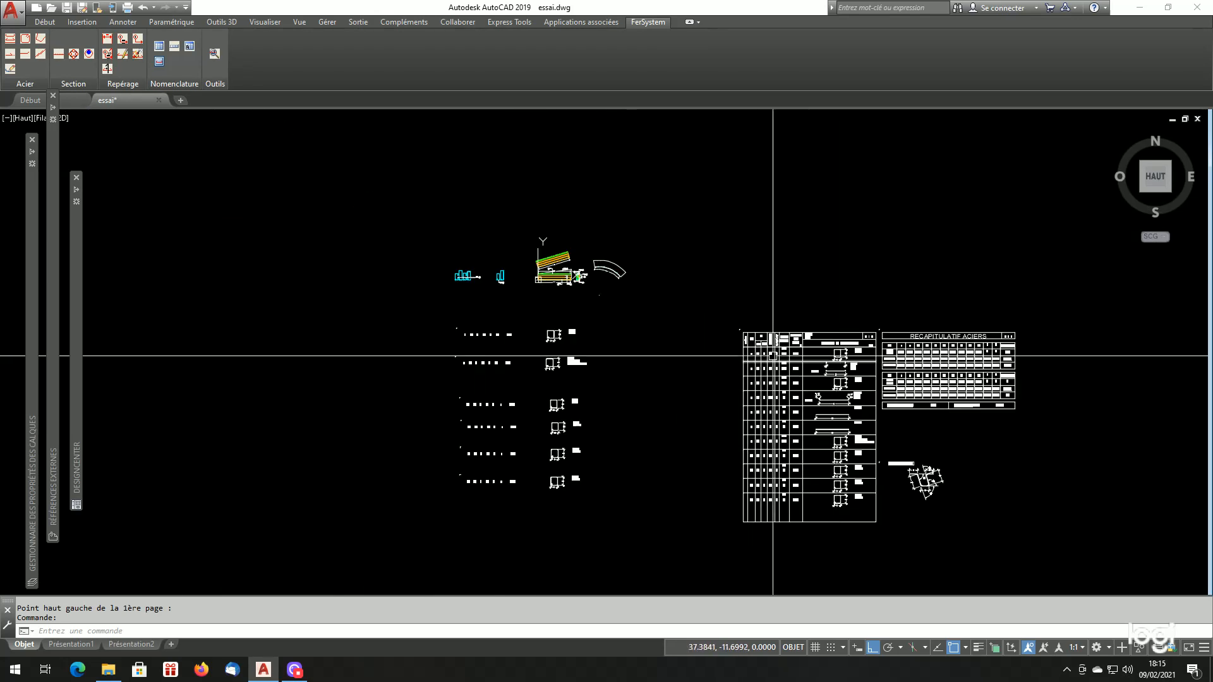
scroll(569, 273, up, 12)
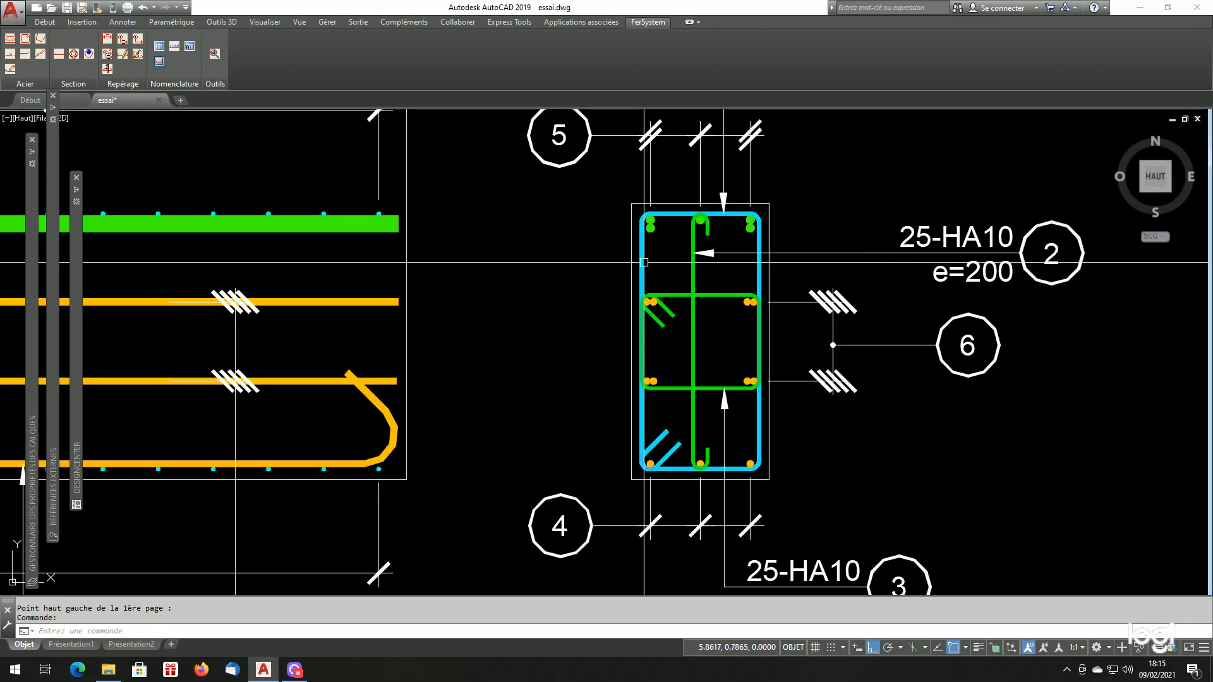
click(644, 263)
key(Escape)
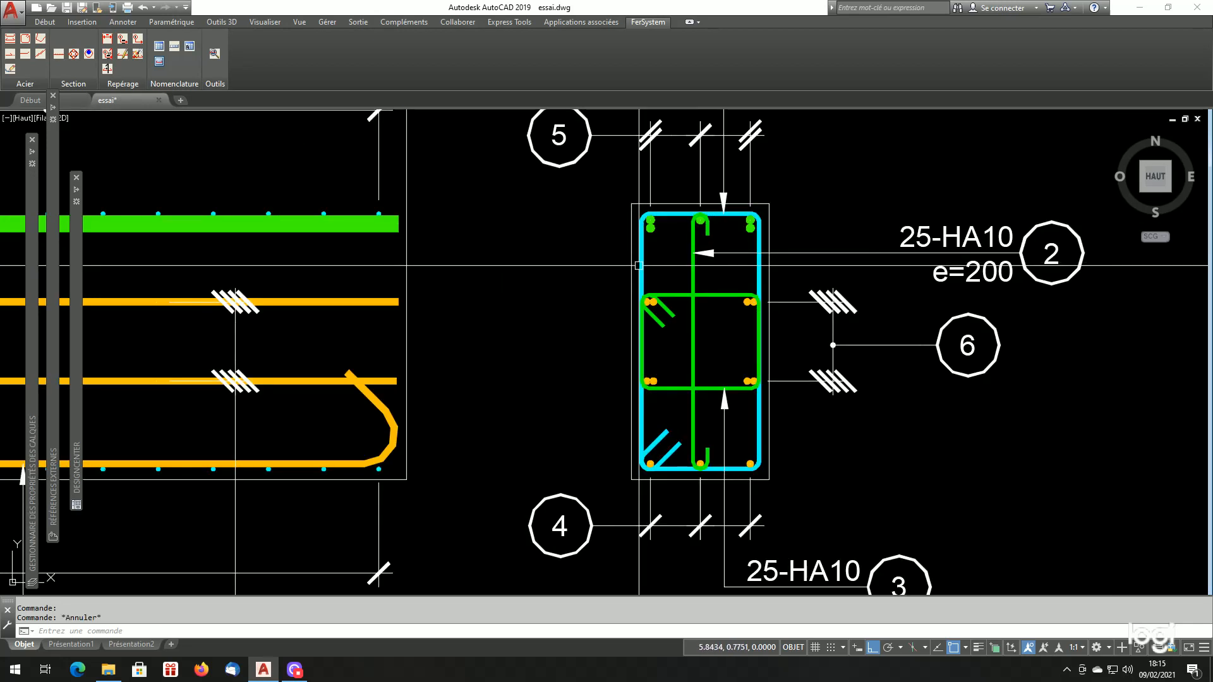
click(643, 266)
right_click(644, 266)
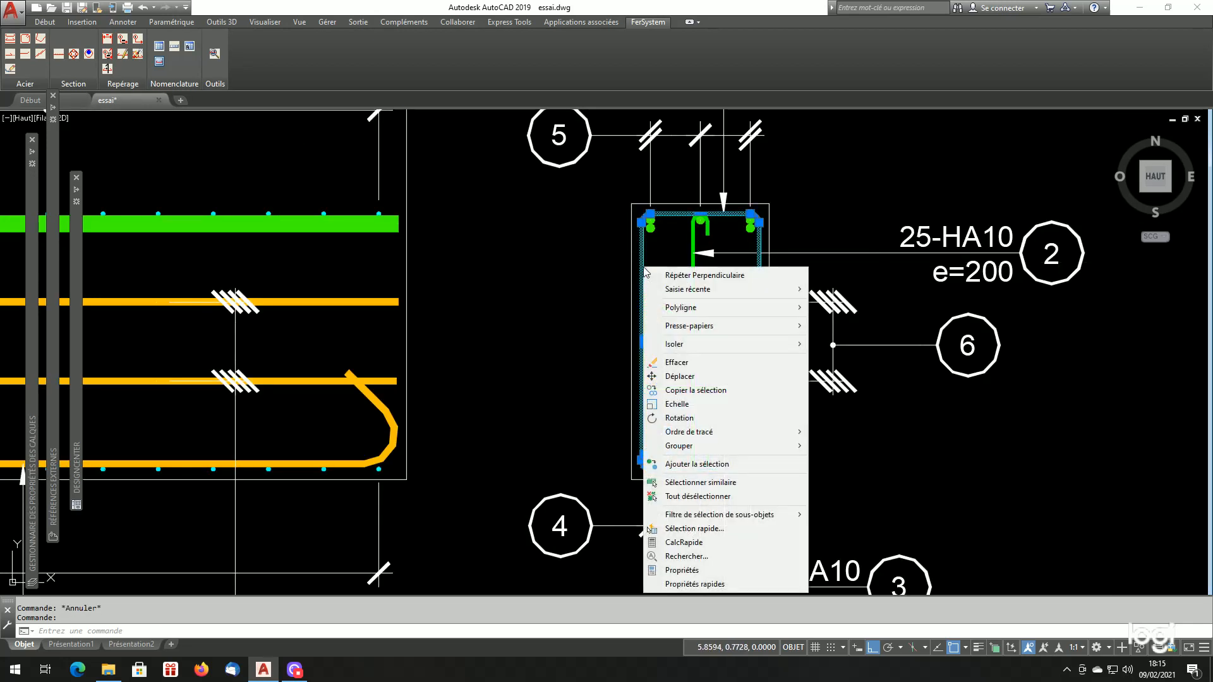
key(Escape)
key(Escape)
click(644, 266)
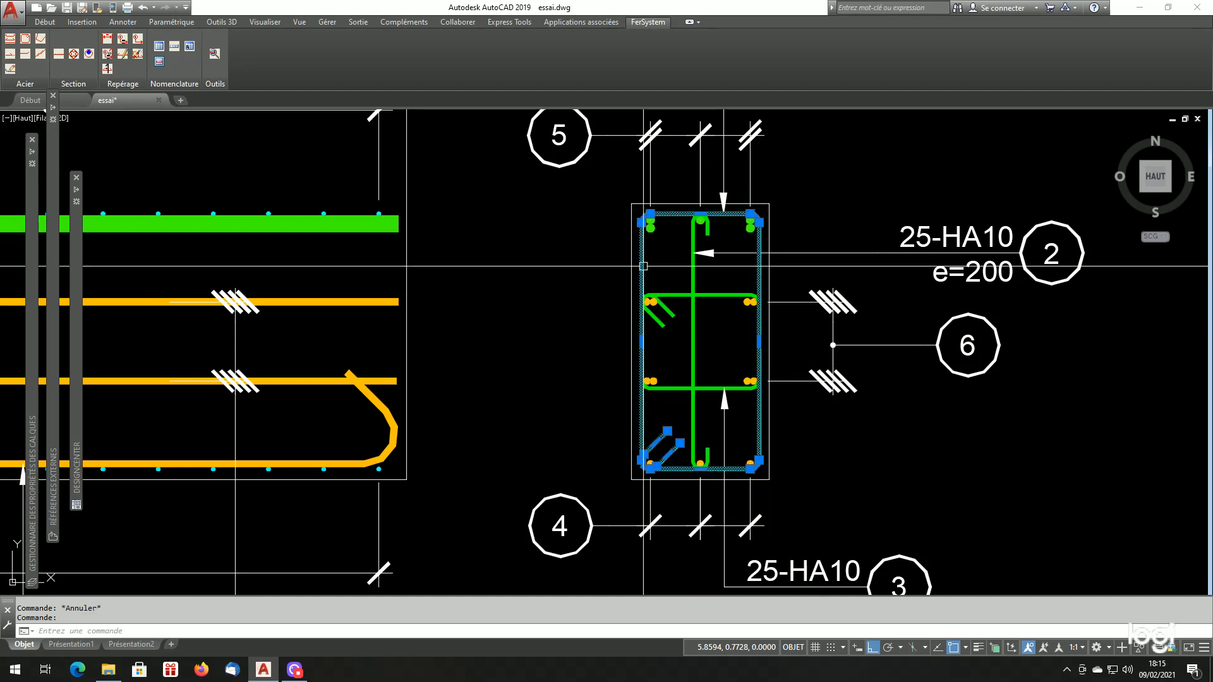
text(list)
key(Return)
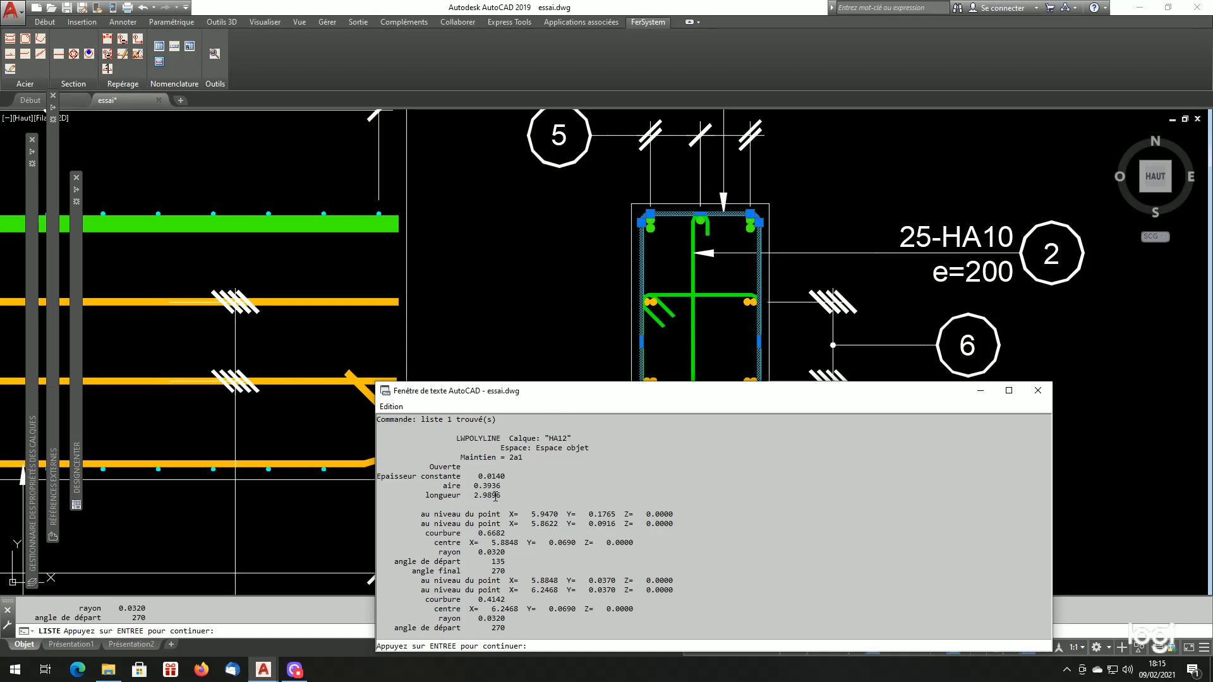
key(F2)
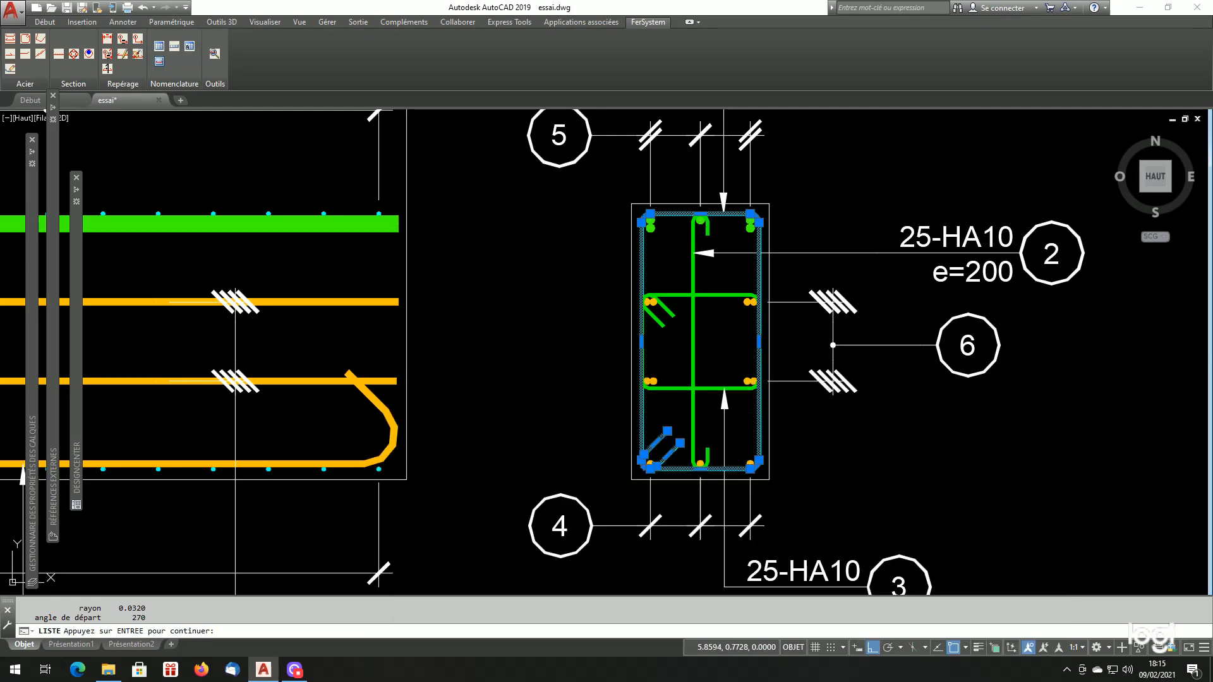
- Compare the bar length given for mark 1 in the general schedule with the listed stirrup length
scroll(467, 355, down, 5)
scroll(793, 472, up, 3)
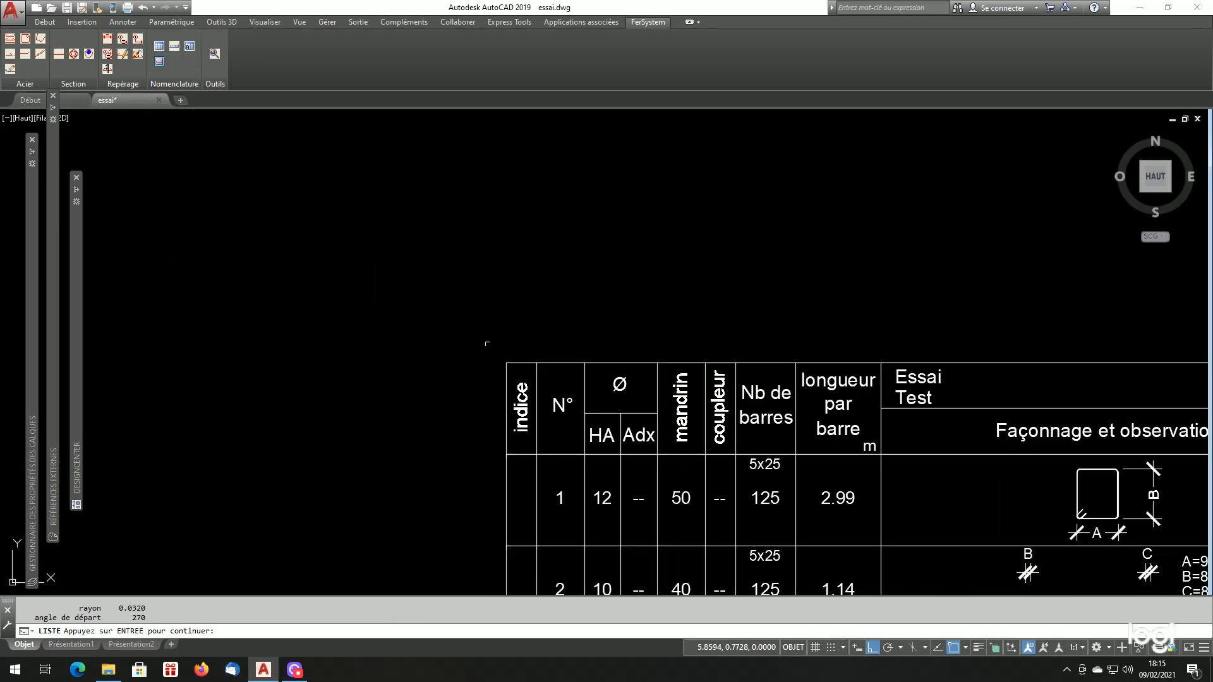
key(Return)
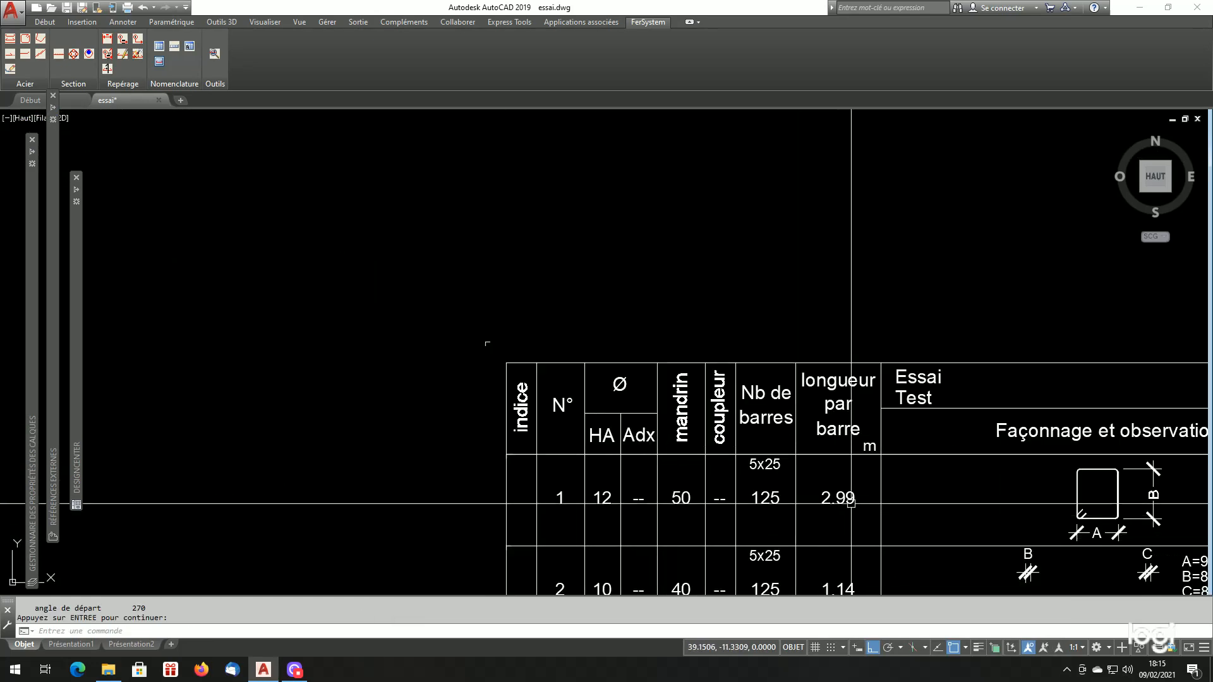
scroll(808, 443, down, 5)
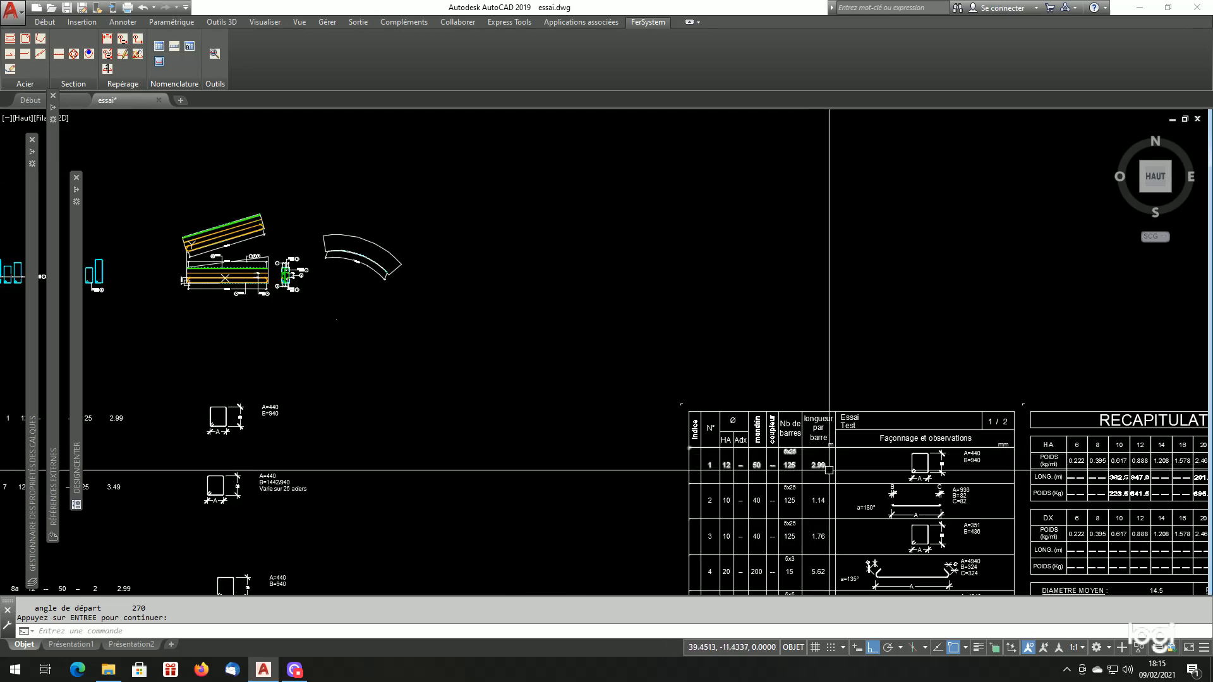
scroll(817, 466, up, 5)
scroll(741, 433, down, 1)
scroll(741, 433, up, 2)
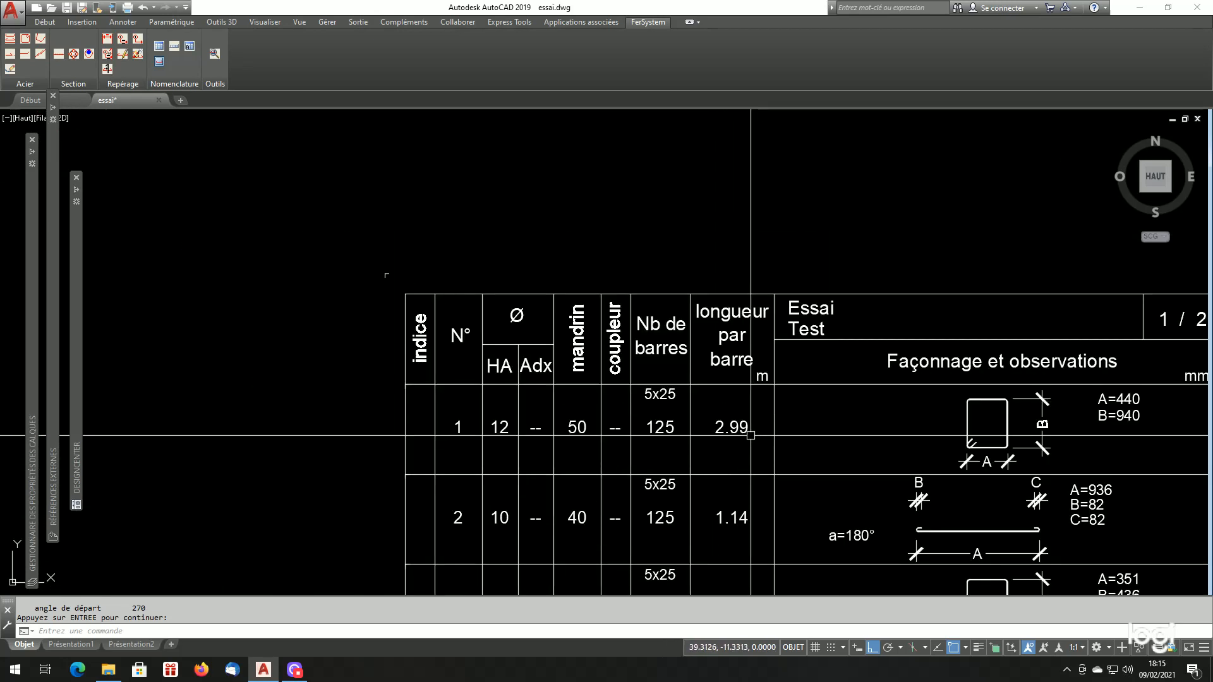
scroll(751, 412, down, 2)
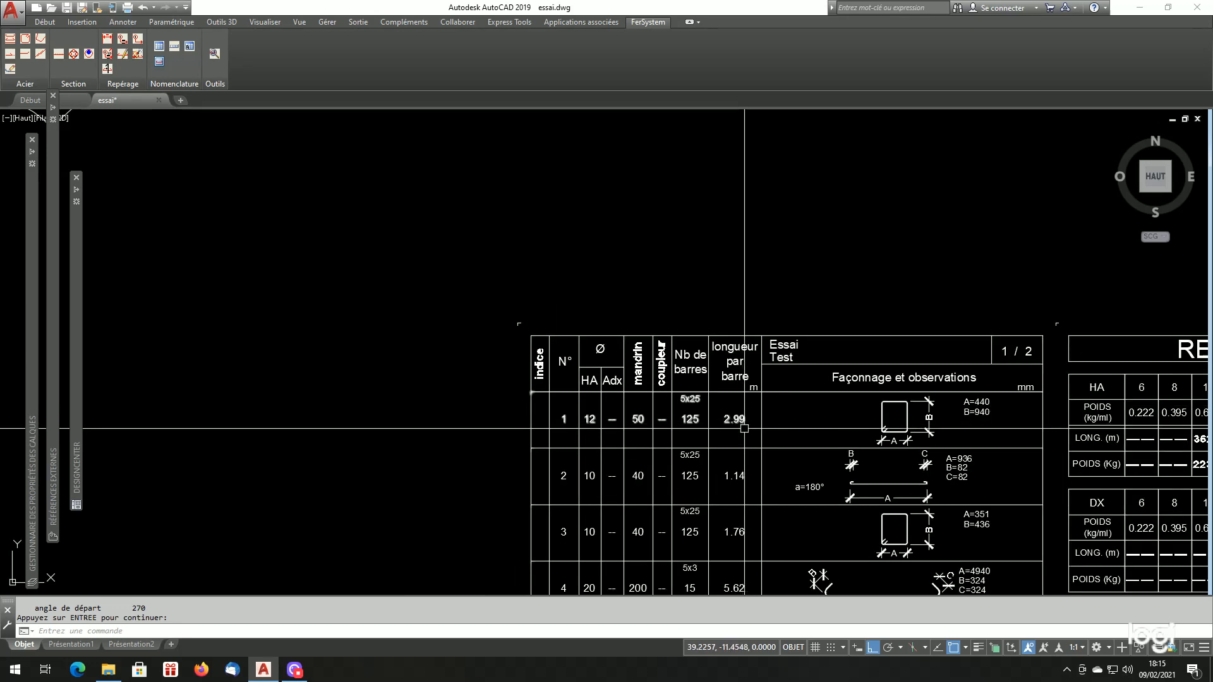
scroll(749, 486, up, 2)
scroll(748, 477, down, 4)
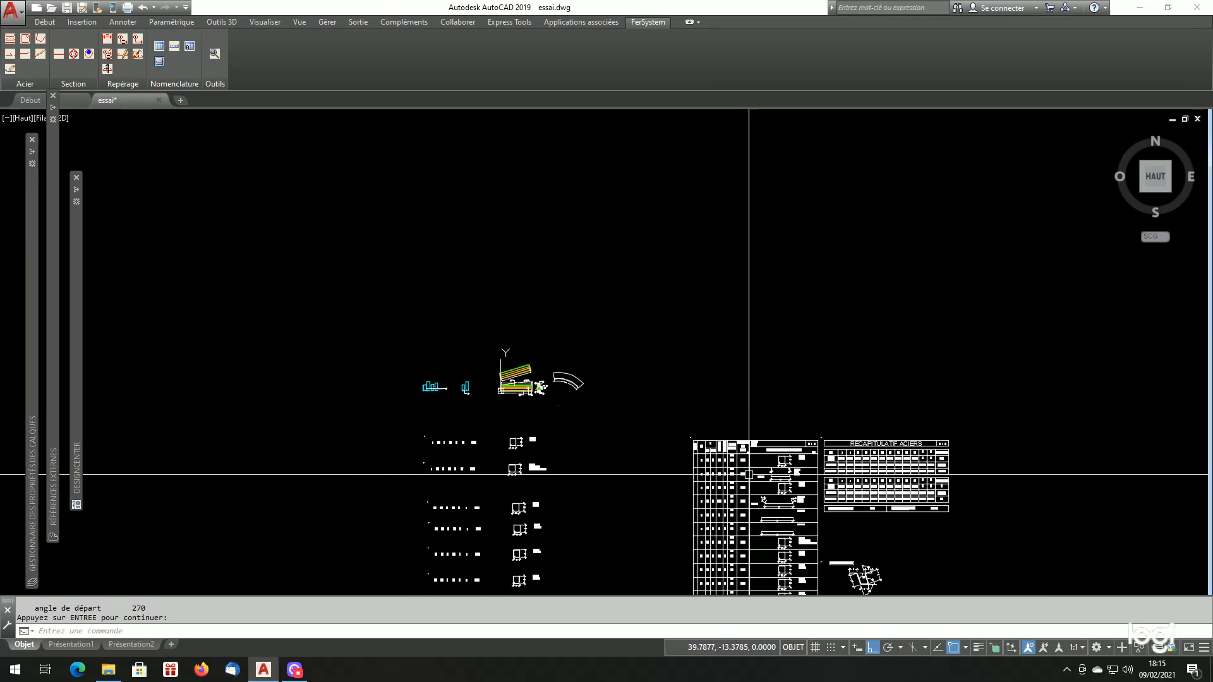
- List the properties of mark 2's green vertical tie in the beam cross-section to check its developed length
scroll(748, 476, down, 1)
scroll(647, 402, up, 3)
scroll(694, 380, up, 5)
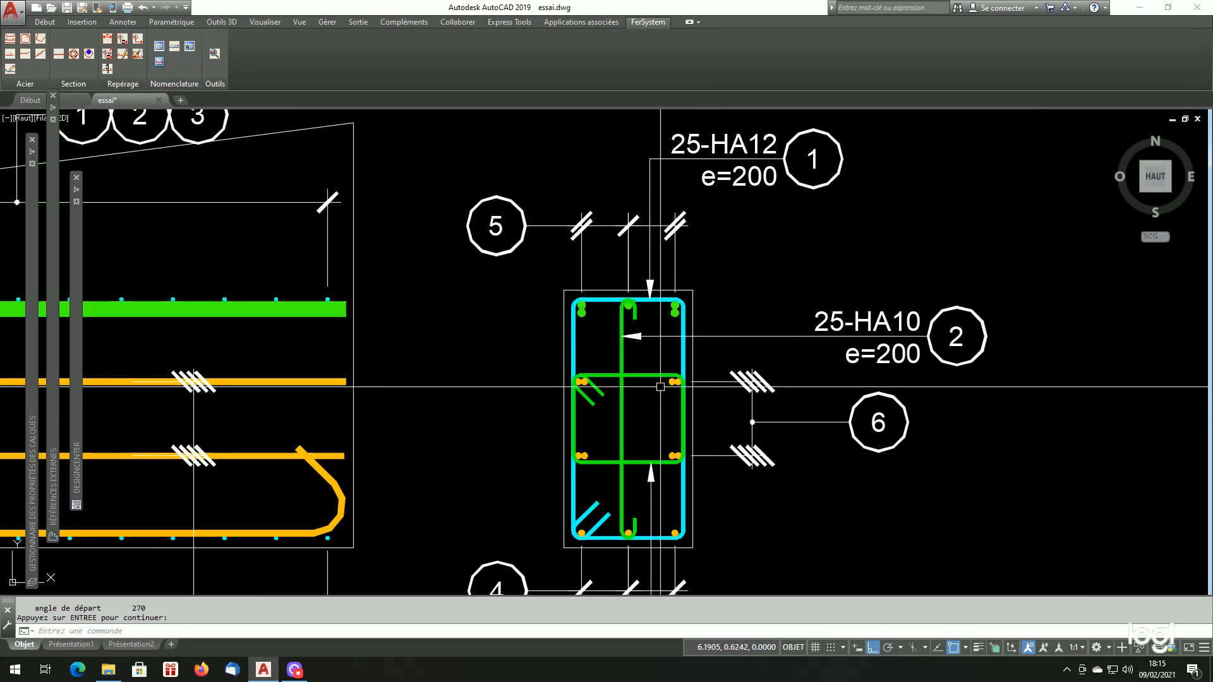
click(624, 354)
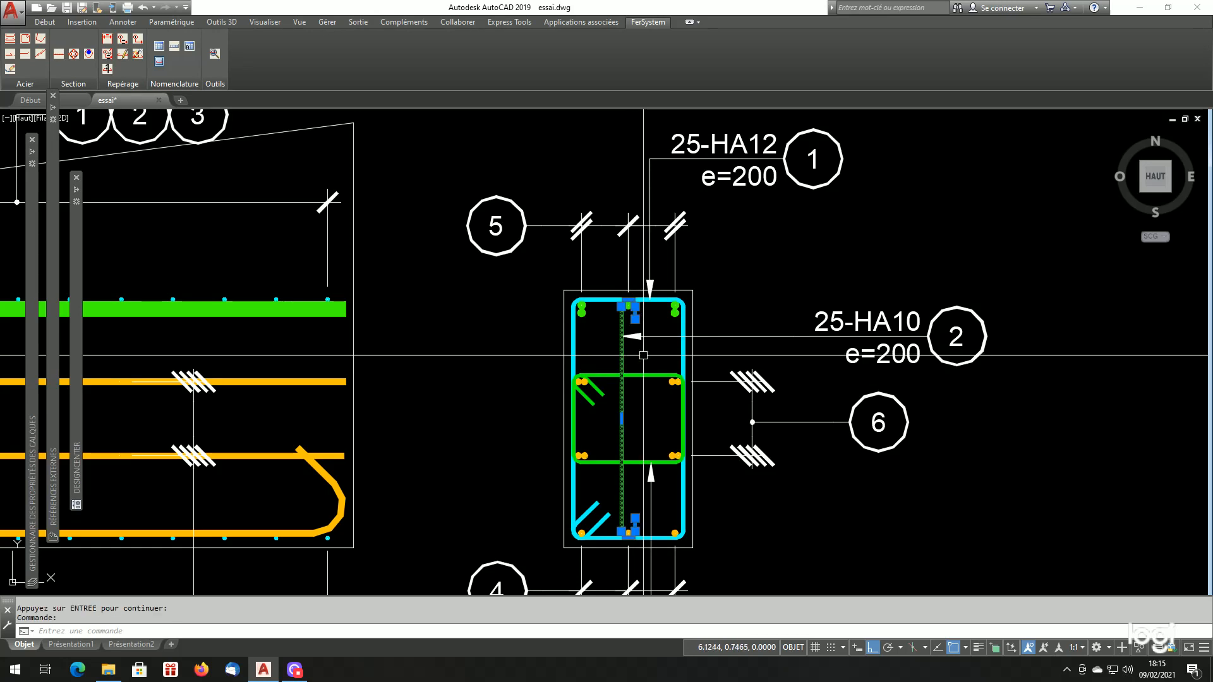
text(liste)
key(Return)
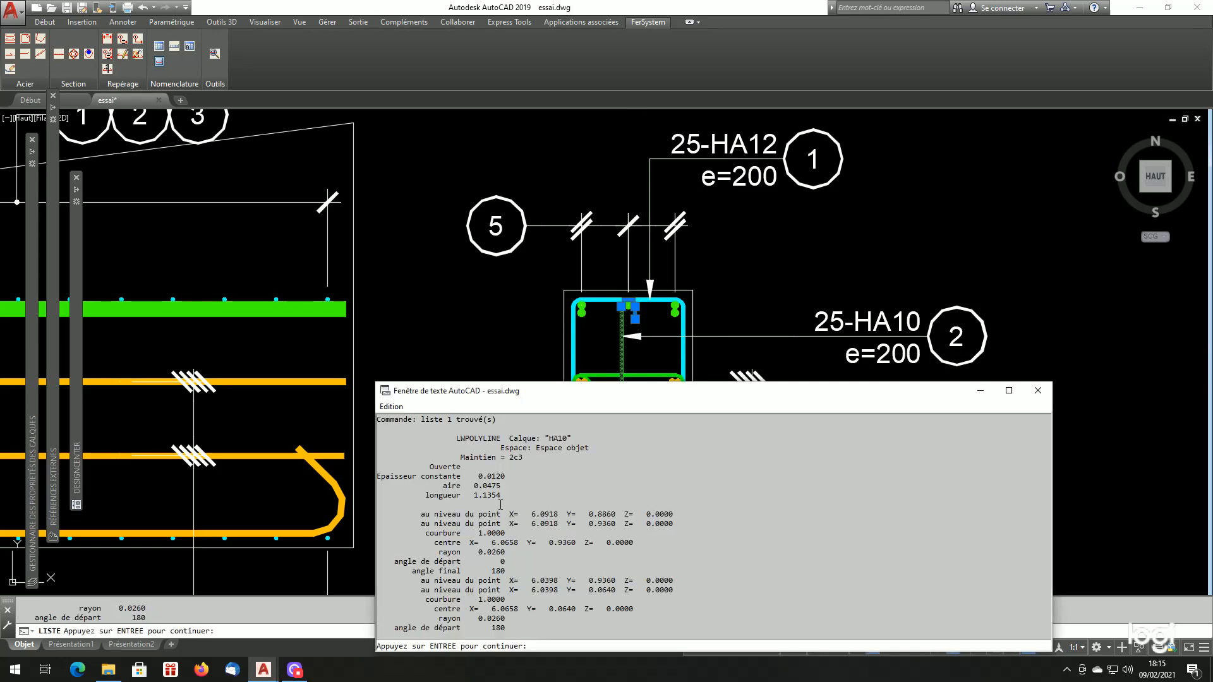
click(1038, 390)
- Examine the general schedule's rows down to marks 8a to 8d, including bar lengths, shapes and bending dimensions
scroll(603, 341, down, 6)
scroll(603, 341, down, 4)
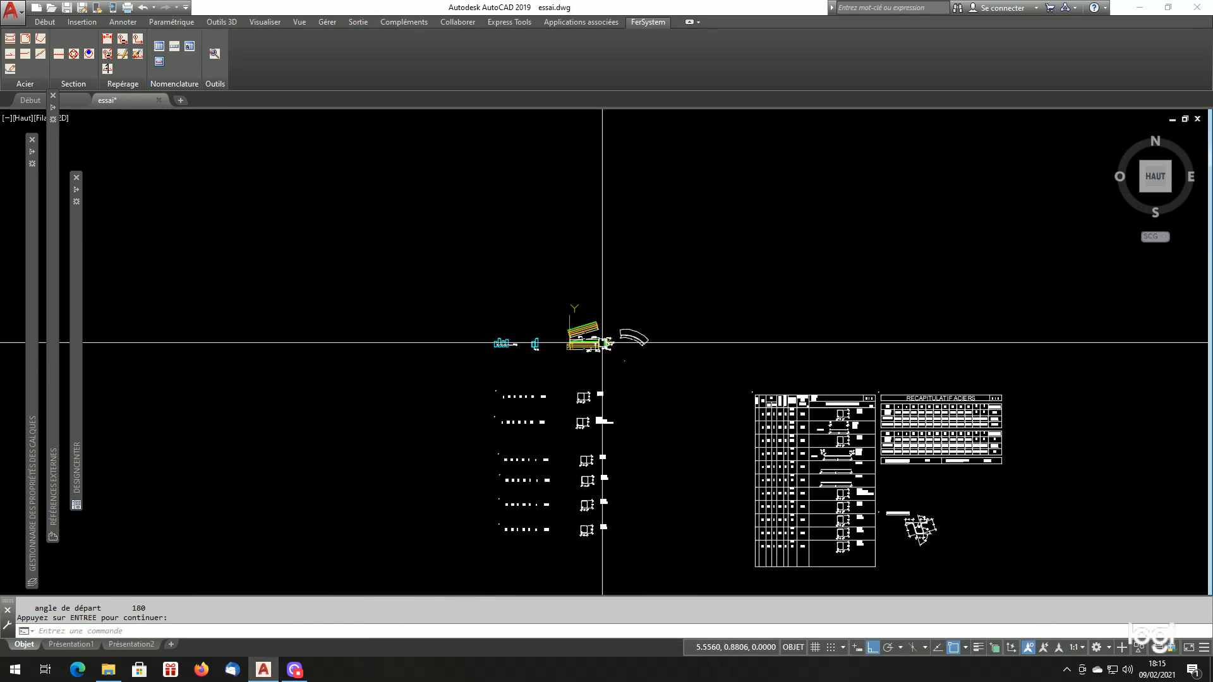
scroll(843, 505, up, 2)
scroll(847, 514, up, 2)
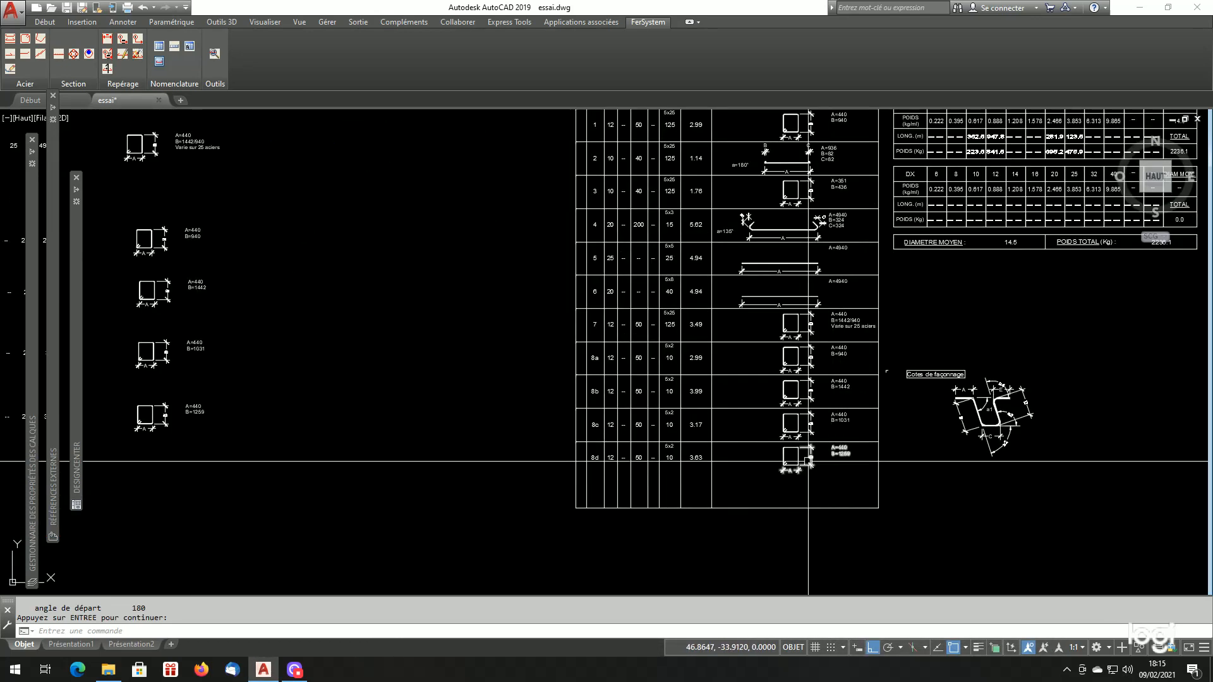
scroll(758, 404, up, 2)
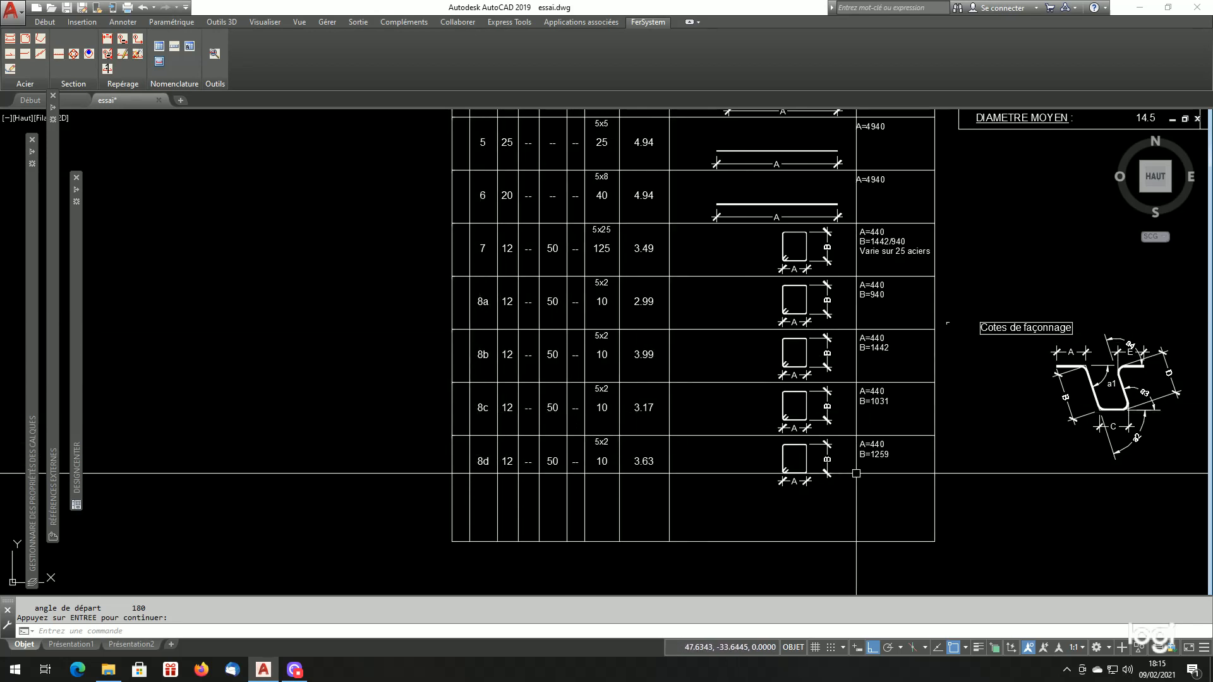
scroll(856, 473, down, 4)
scroll(877, 400, up, 1)
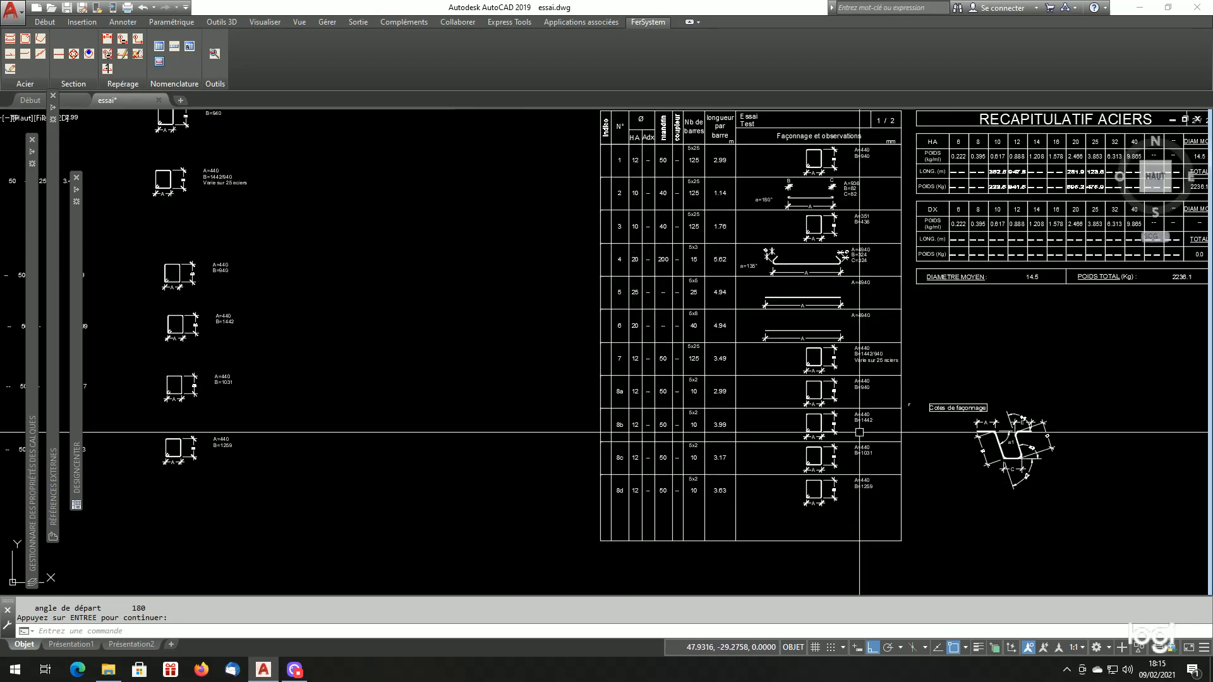
scroll(877, 400, up, 2)
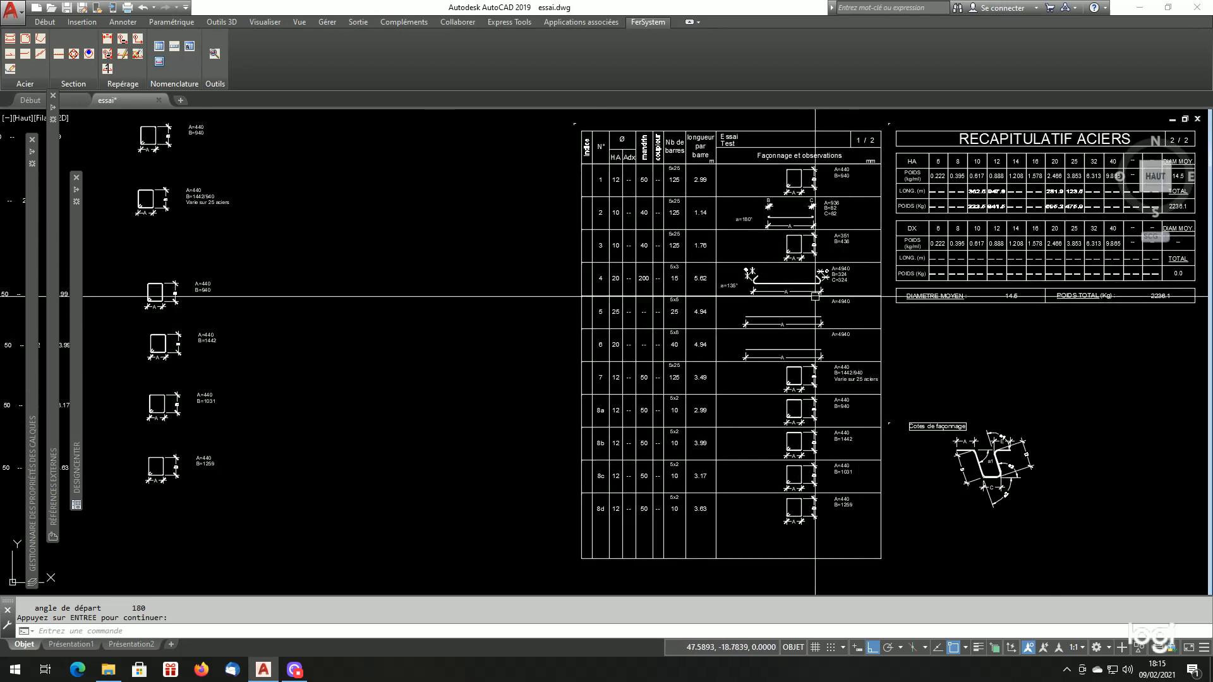
scroll(710, 271, down, 3)
scroll(885, 283, up, 3)
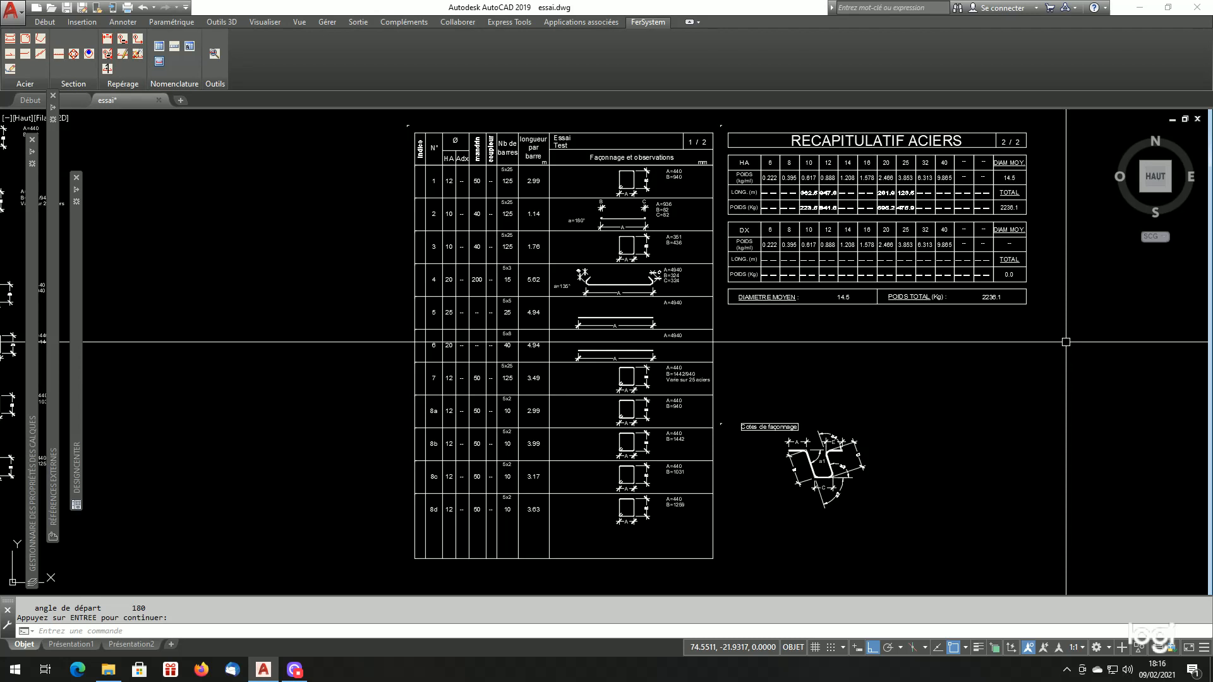
- Examine the steel summary's HA and DX lengths and weights per diameter, the mean diameter and the total weight
scroll(1069, 328, down, 2)
scroll(1078, 274, up, 4)
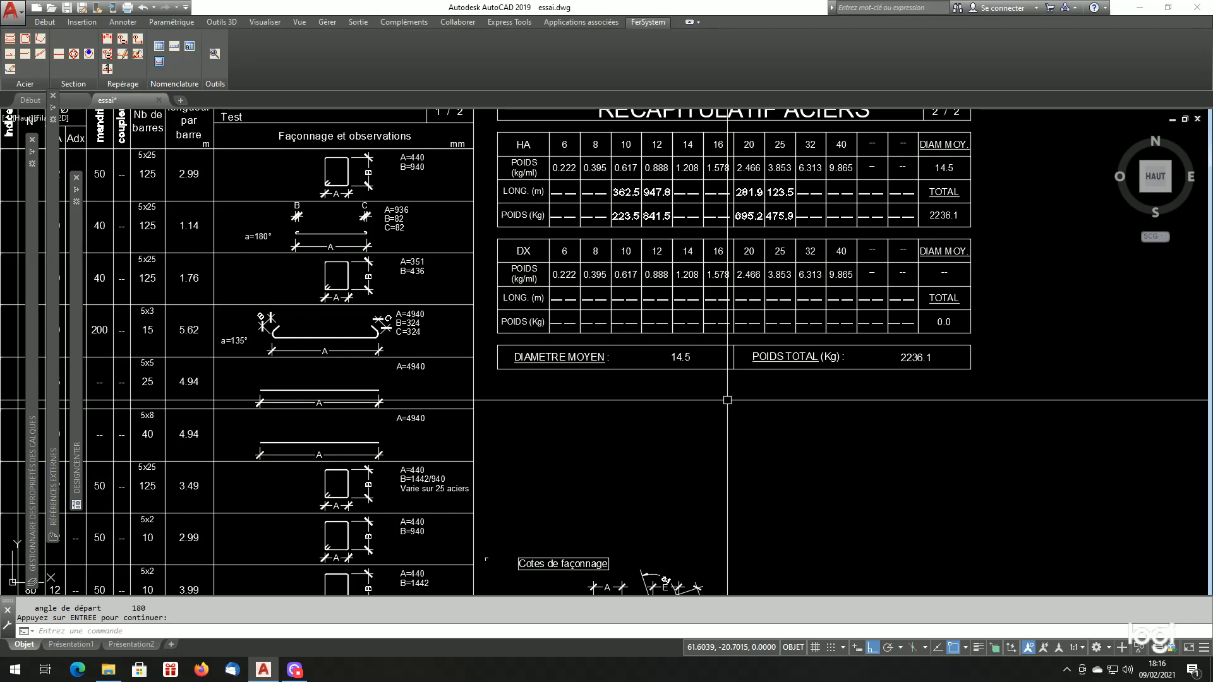
scroll(735, 398, down, 5)
scroll(735, 398, up, 3)
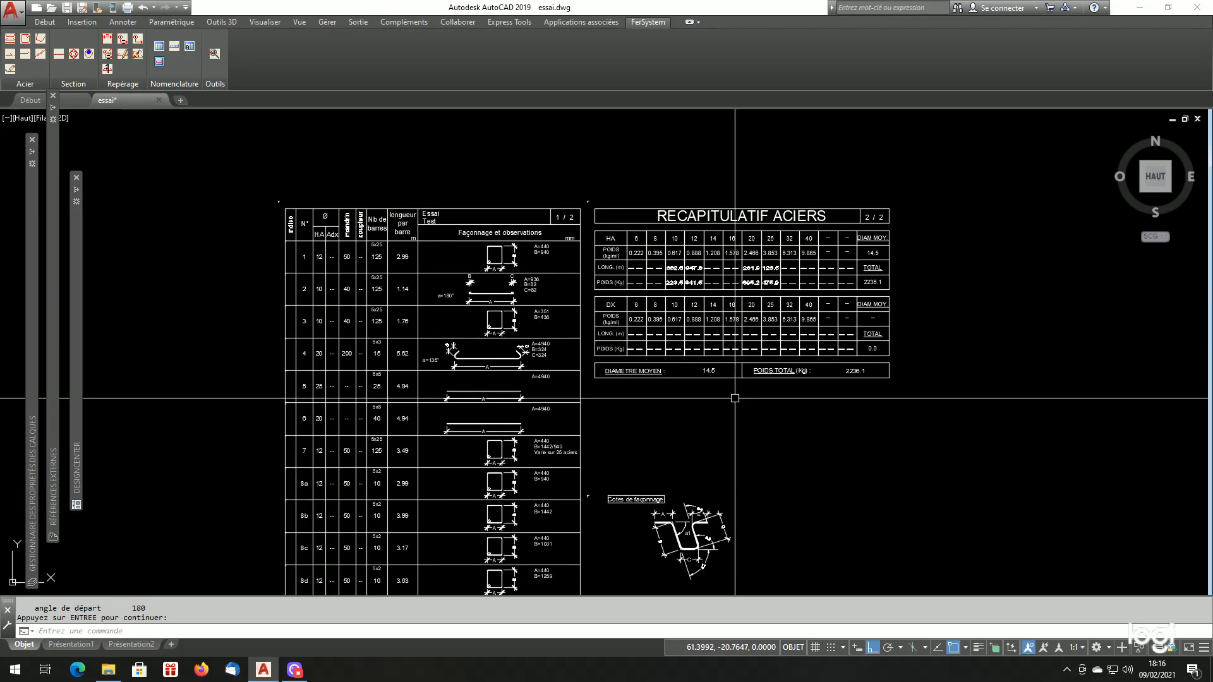
scroll(735, 398, down, 4)
scroll(727, 392, up, 4)
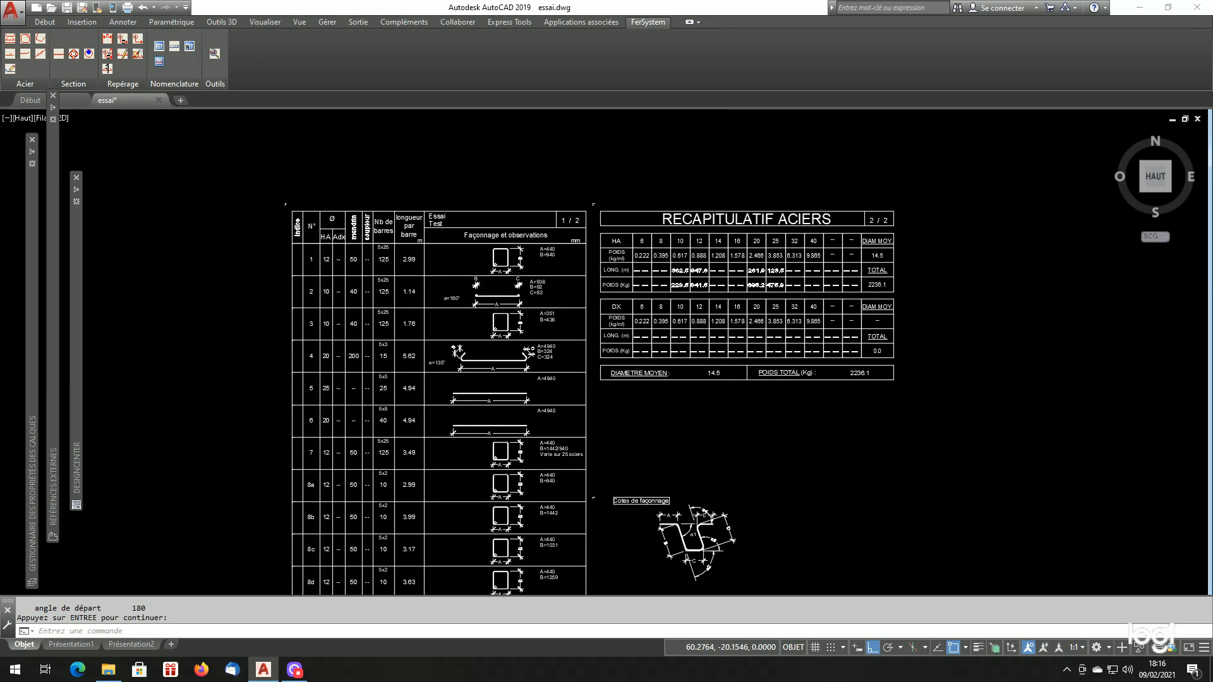
scroll(723, 392, up, 3)
scroll(723, 392, down, 3)
scroll(723, 392, down, 3)
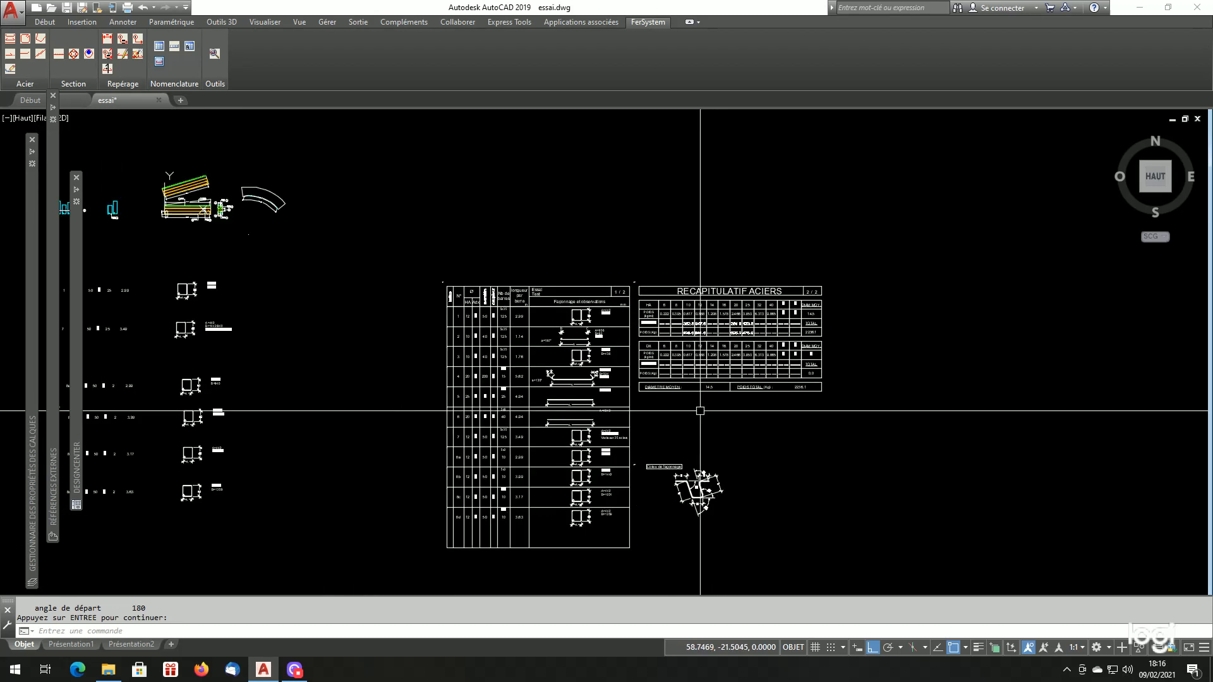
scroll(602, 407, up, 3)
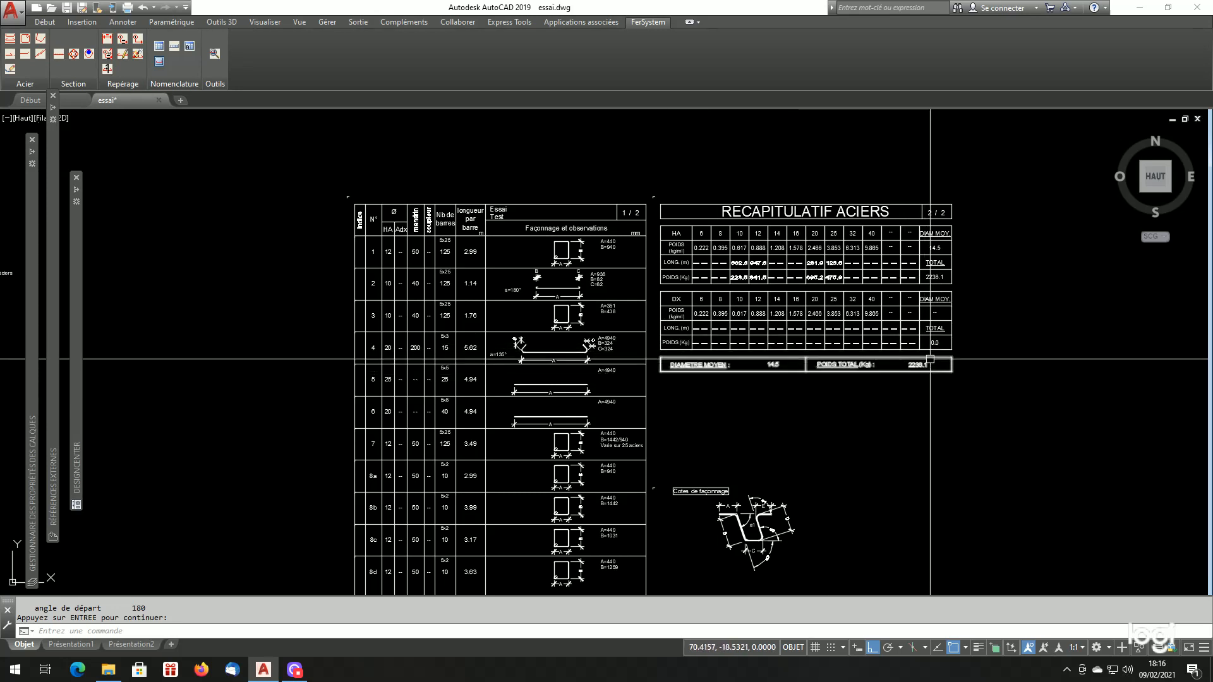
scroll(912, 266, up, 2)
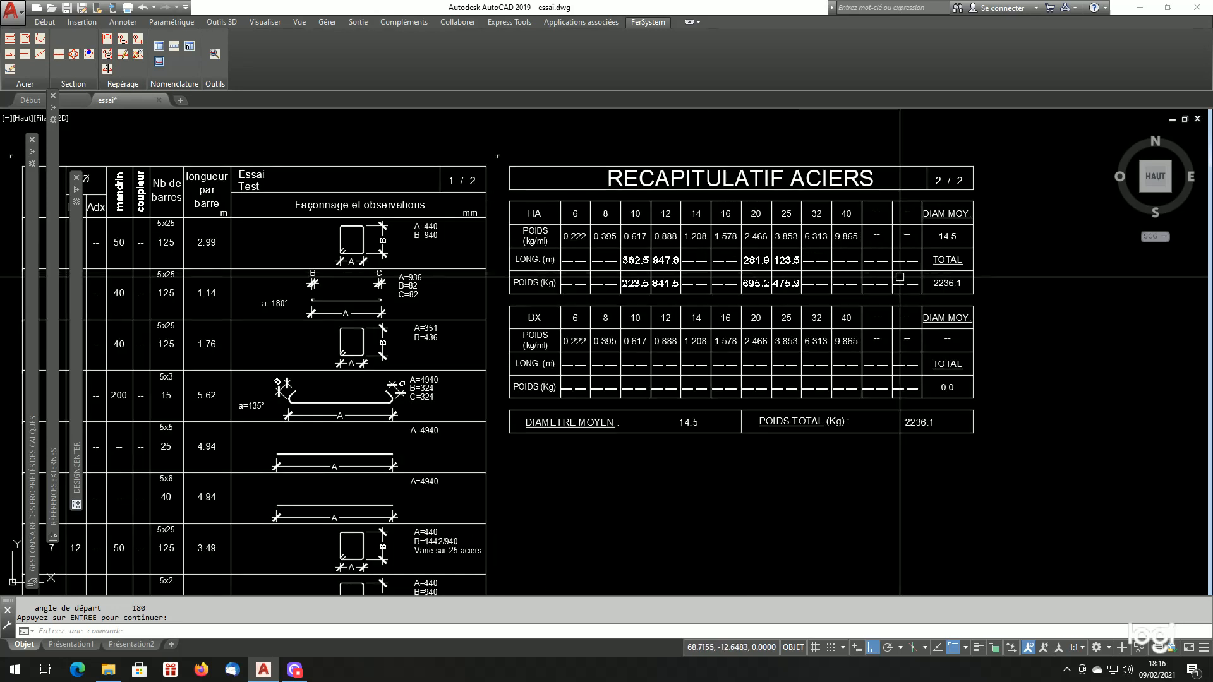
scroll(613, 246, up, 1)
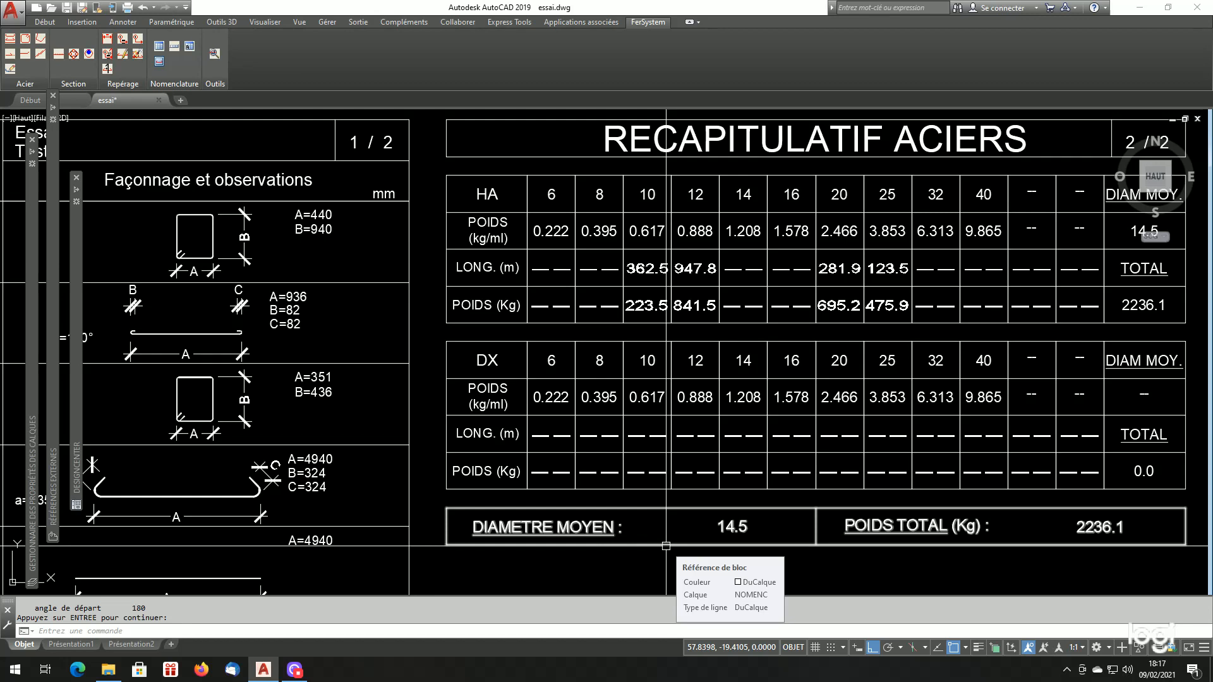
scroll(830, 506, down, 4)
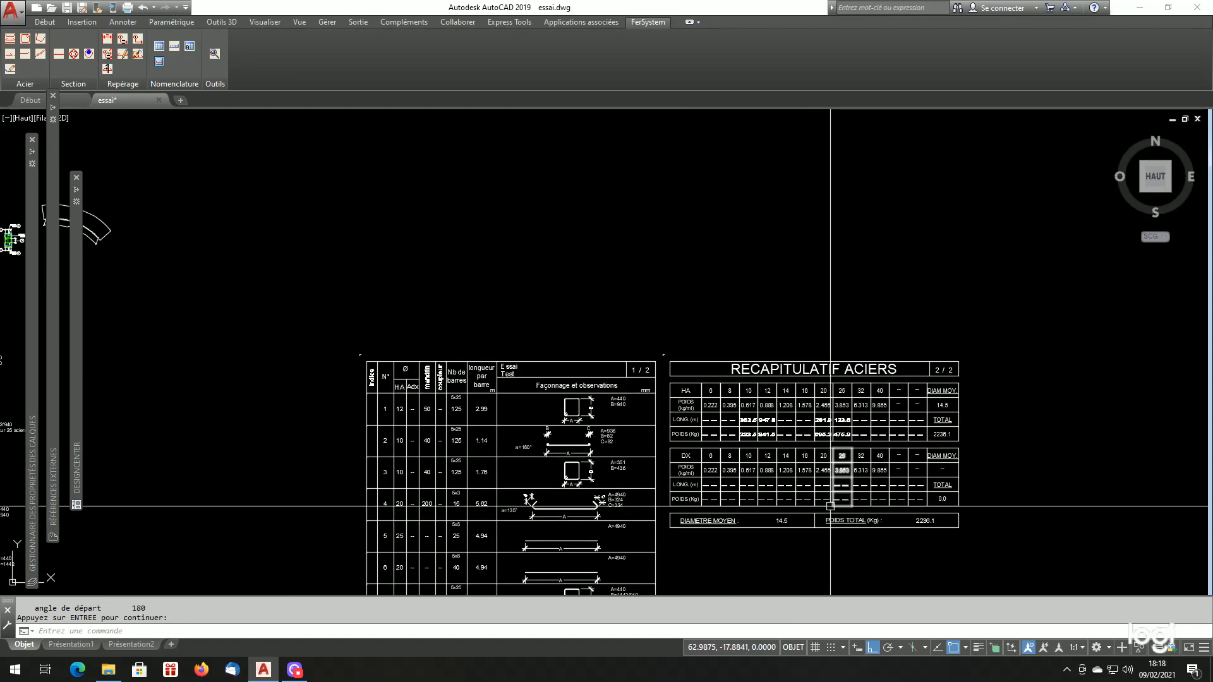
scroll(830, 506, down, 4)
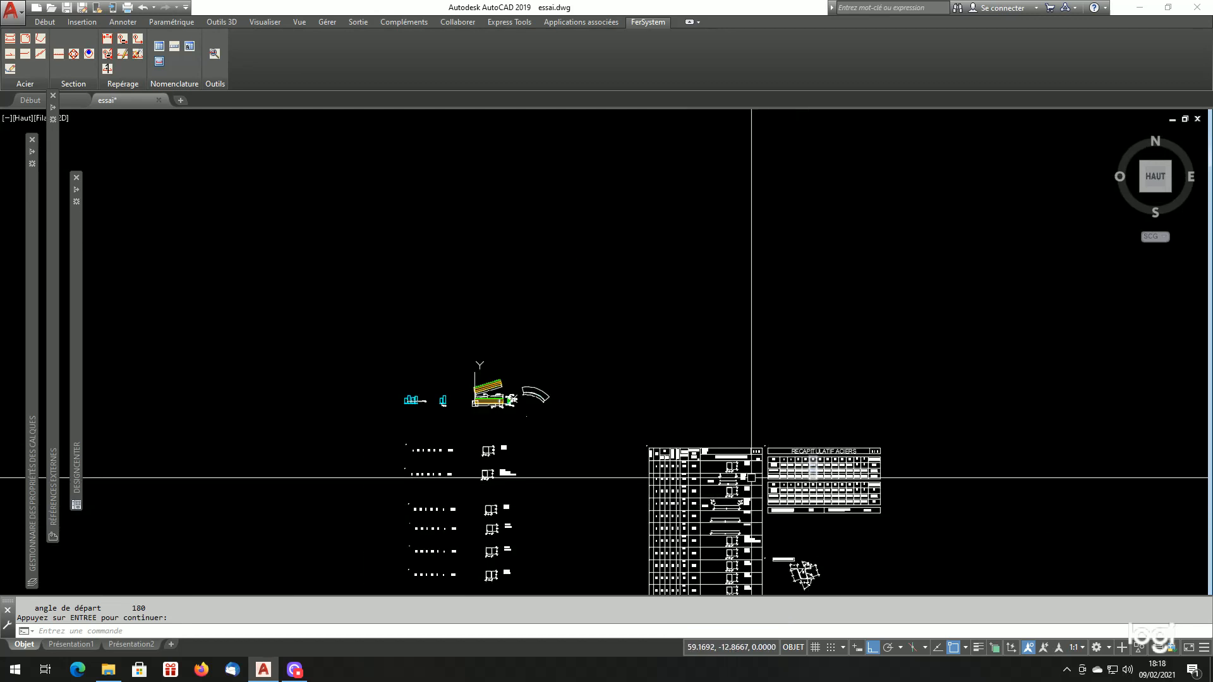
scroll(466, 447, up, 4)
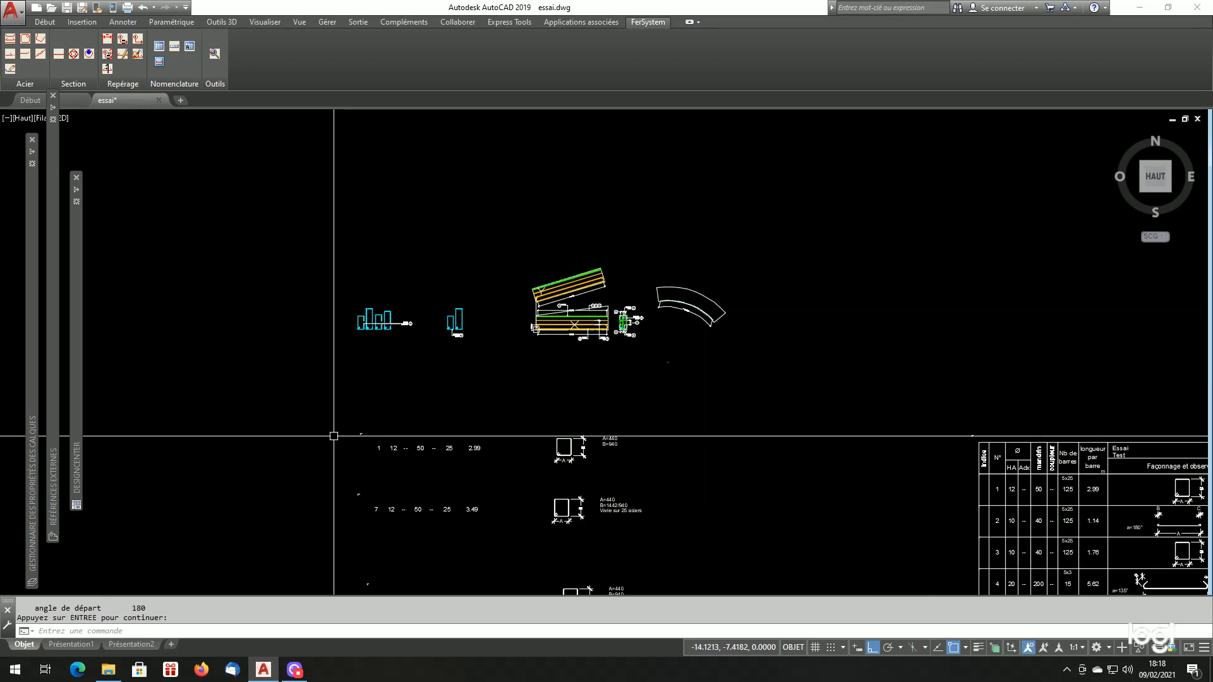